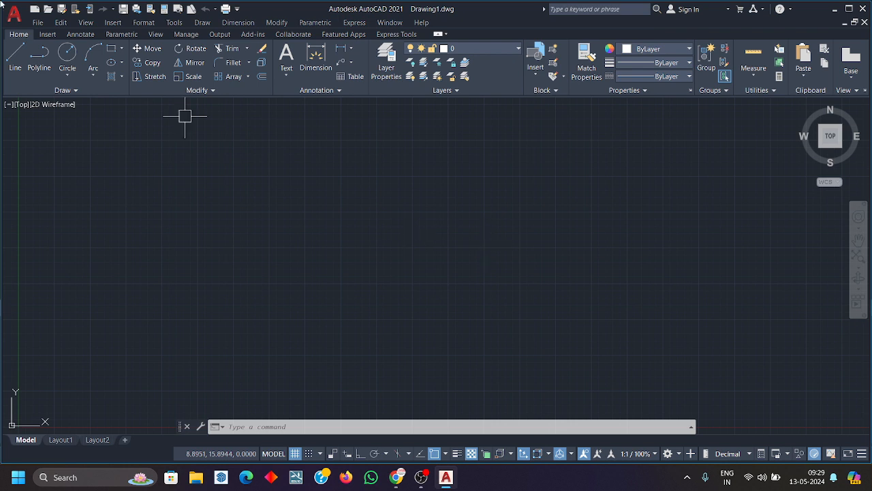
{"action": "left_click", "coordinate": [70, 73]}
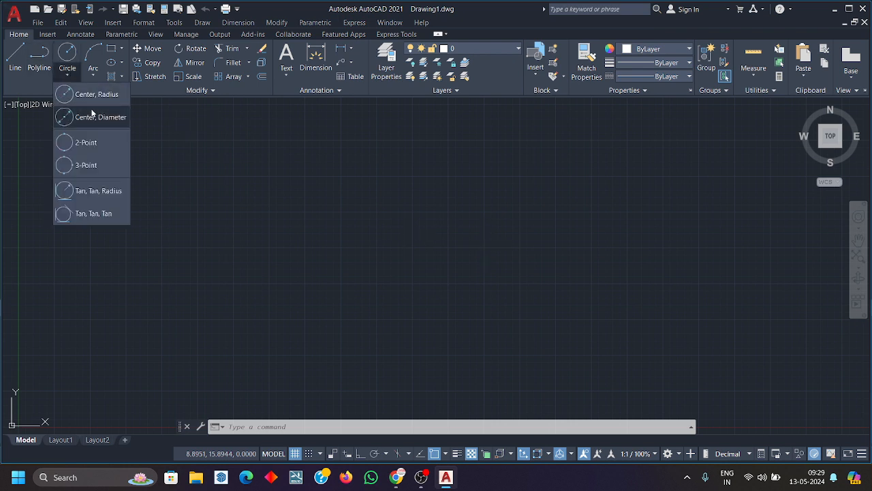
{"action": "left_click", "coordinate": [68, 77]}
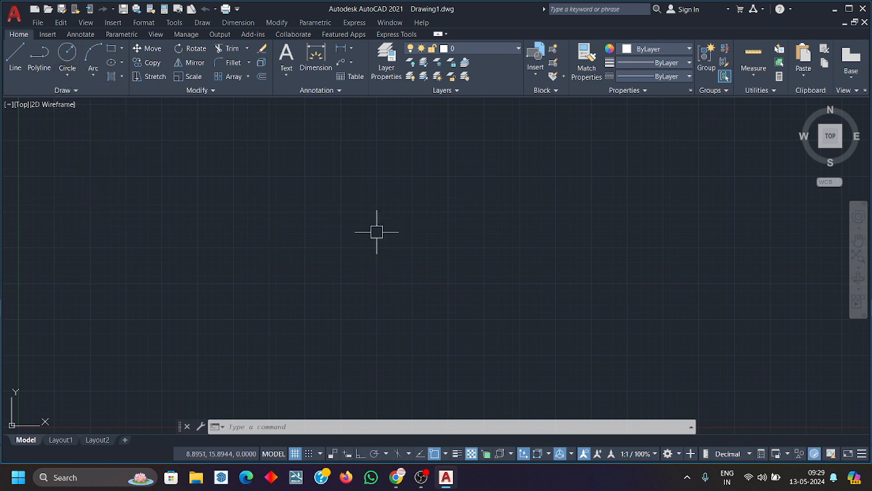
{"action": "left_click", "coordinate": [65, 78]}
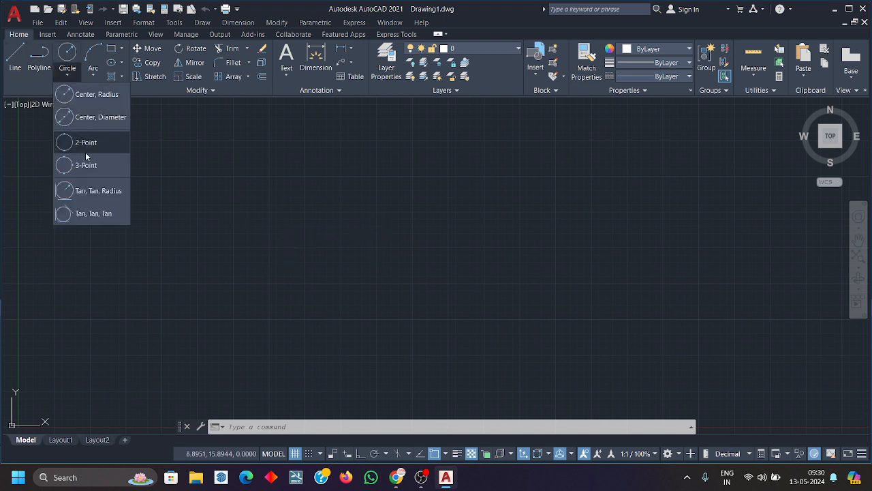
{"action": "left_click", "coordinate": [72, 80]}
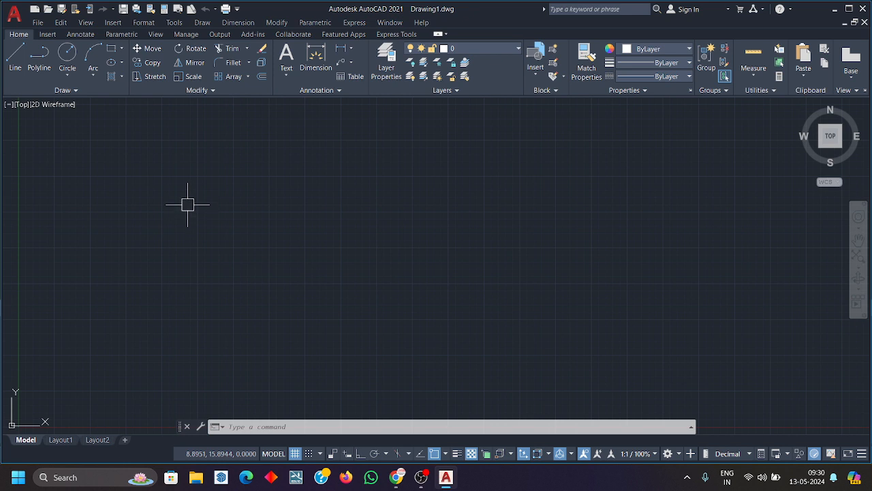
{"action": "left_click", "coordinate": [67, 77]}
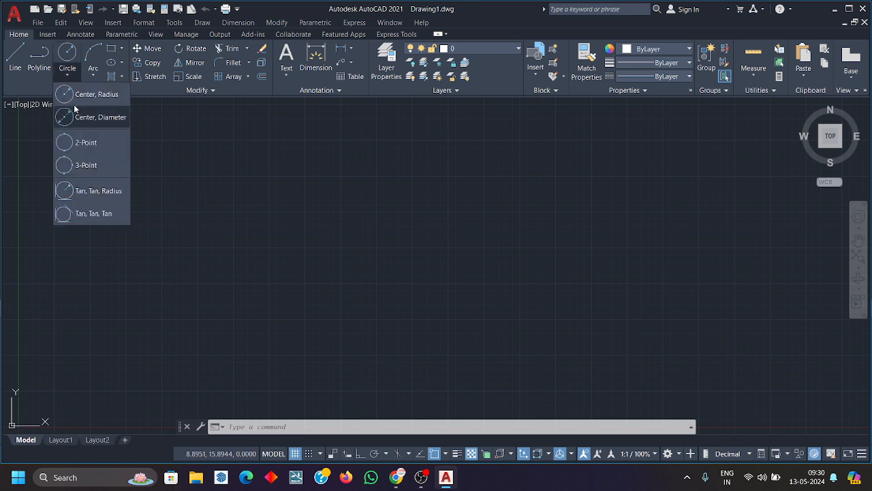
{"action": "left_click", "coordinate": [67, 77]}
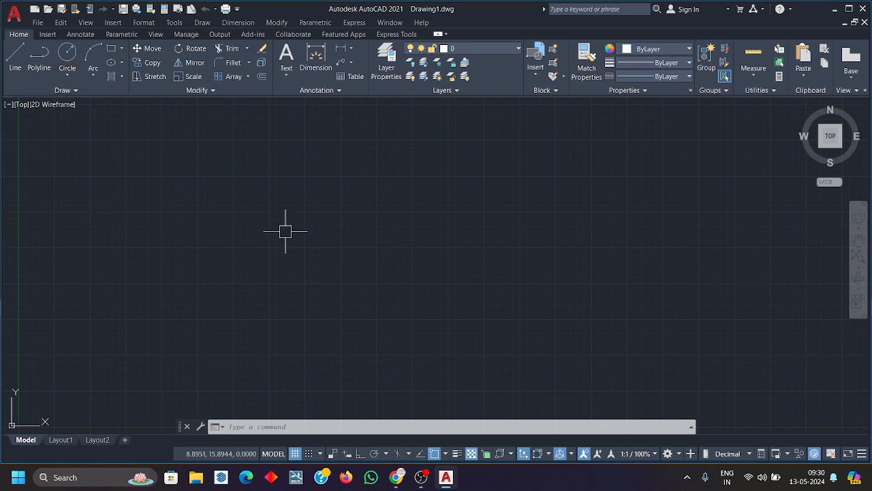
Draw a freehand circle by center and radius in the empty drawing area, with a radius of about 10.15
{"action": "type", "text": "c"}
{"action": "key", "text": "Return"}
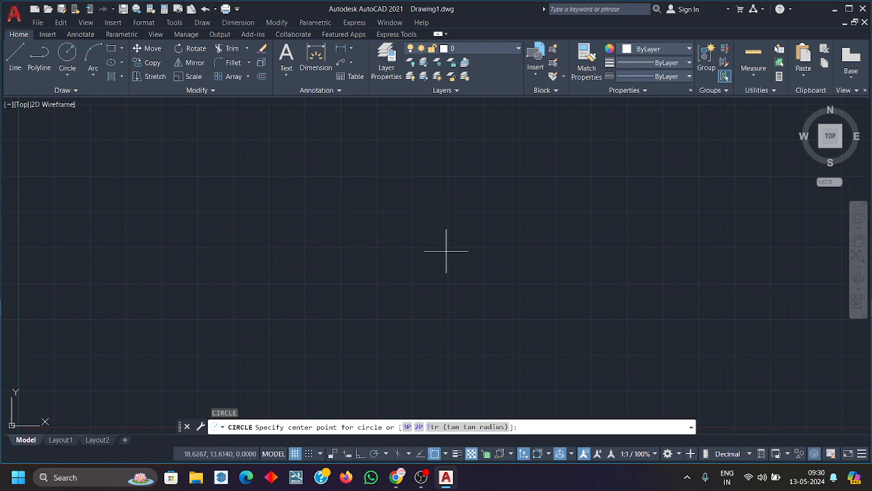
{"action": "left_click", "coordinate": [467, 233]}
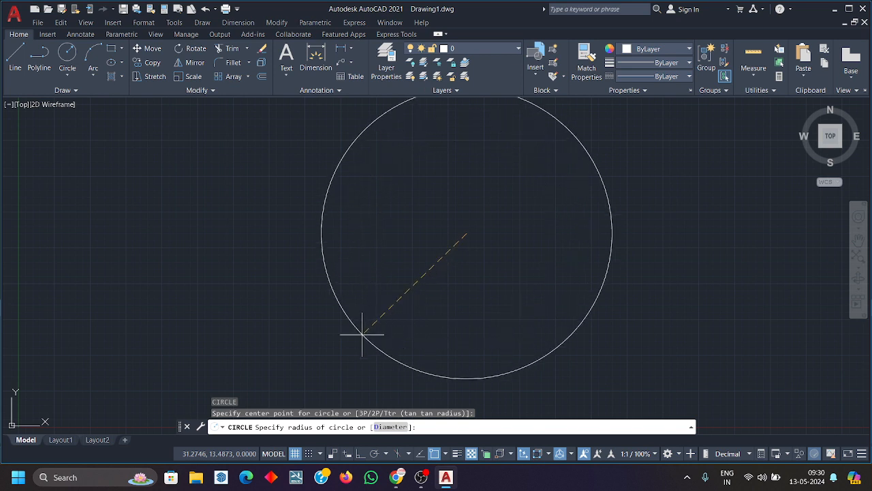
{"action": "left_click", "coordinate": [362, 330]}
{"action": "scroll", "coordinate": [378, 323], "scroll_direction": "down", "scroll_amount": 4}
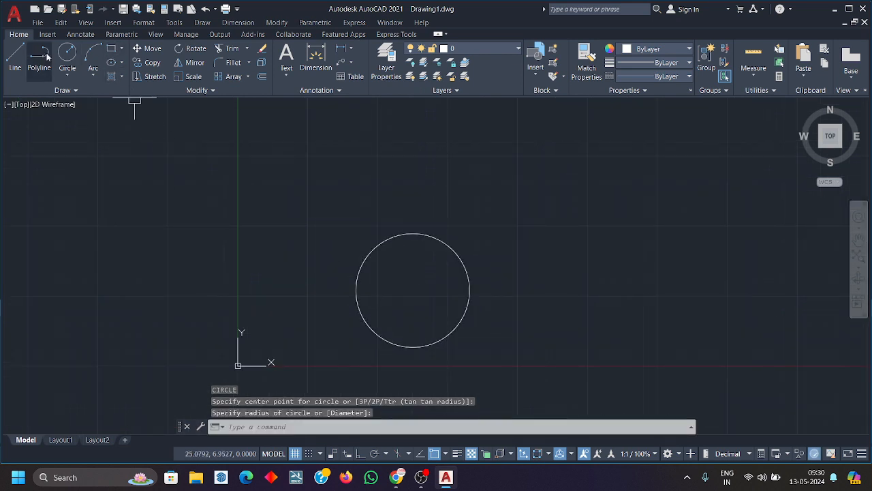
Draw two more circles, one on each side of the first, with radii of about 15.33 on its left and 14.68 on its right
{"action": "left_click", "coordinate": [71, 61]}
{"action": "left_click", "coordinate": [214, 247]}
{"action": "left_click", "coordinate": [237, 332]}
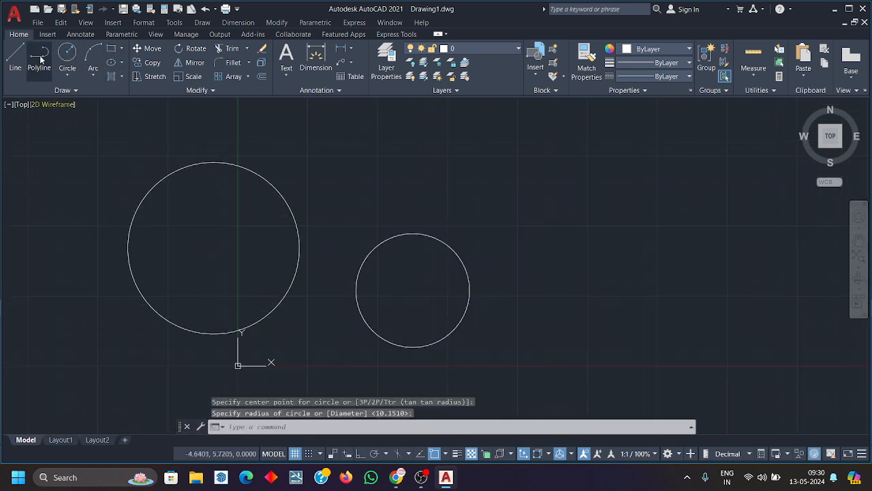
{"action": "key", "text": "Return"}
{"action": "left_click", "coordinate": [558, 255]}
{"action": "left_click", "coordinate": [561, 339]}
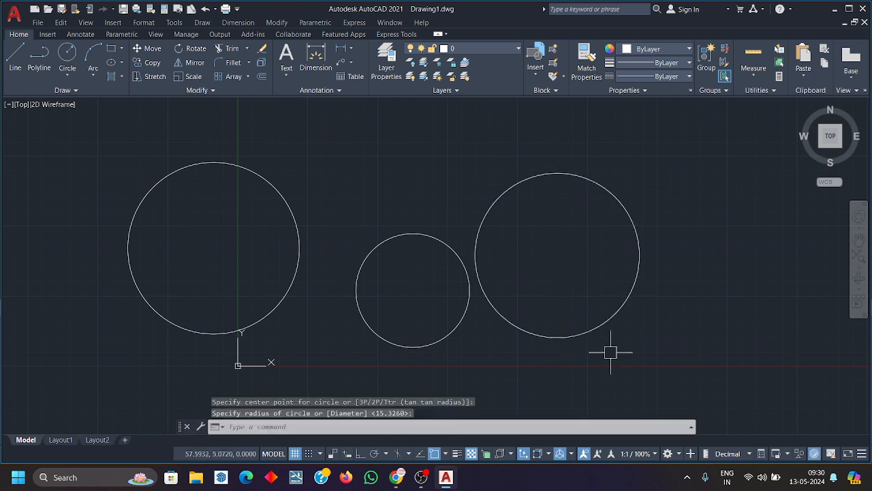
Erase all three circles from the drawing
{"action": "scroll", "coordinate": [609, 350], "scroll_direction": "down", "scroll_amount": 2}
{"action": "left_click", "coordinate": [638, 366]}
{"action": "left_click", "coordinate": [390, 281]}
{"action": "key", "text": "Delete"}
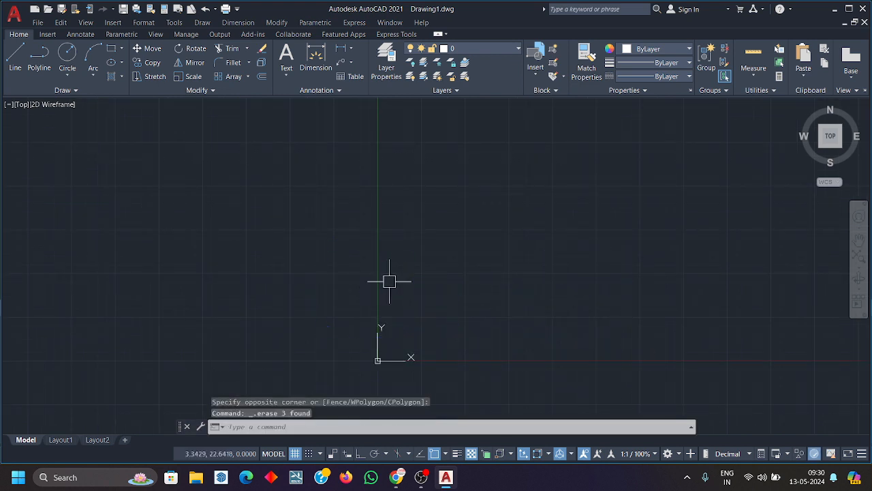
Draw a circle with a radius of 10 using the Center, Radius method, to the upper right of the origin
{"action": "left_click", "coordinate": [74, 74]}
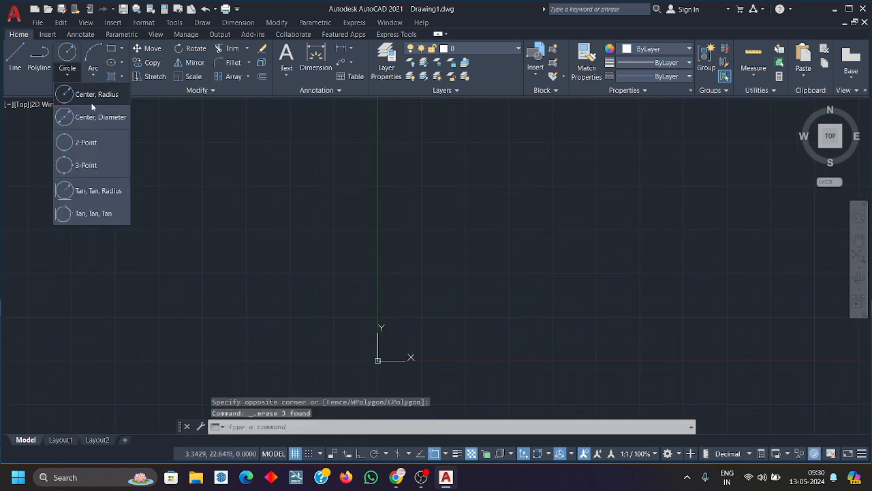
{"action": "left_click", "coordinate": [93, 96]}
{"action": "left_click", "coordinate": [590, 227]}
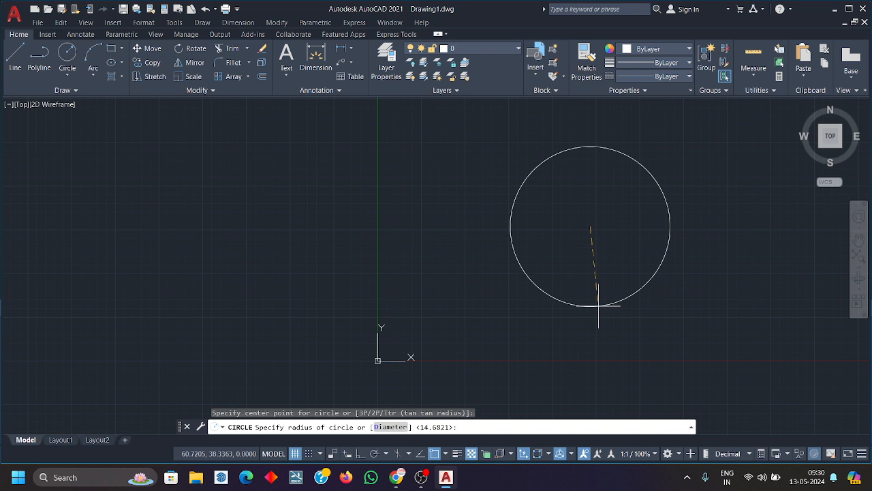
{"action": "type", "text": "10"}
{"action": "key", "text": "Return"}
{"action": "scroll", "coordinate": [597, 304], "scroll_direction": "up", "scroll_amount": 2}
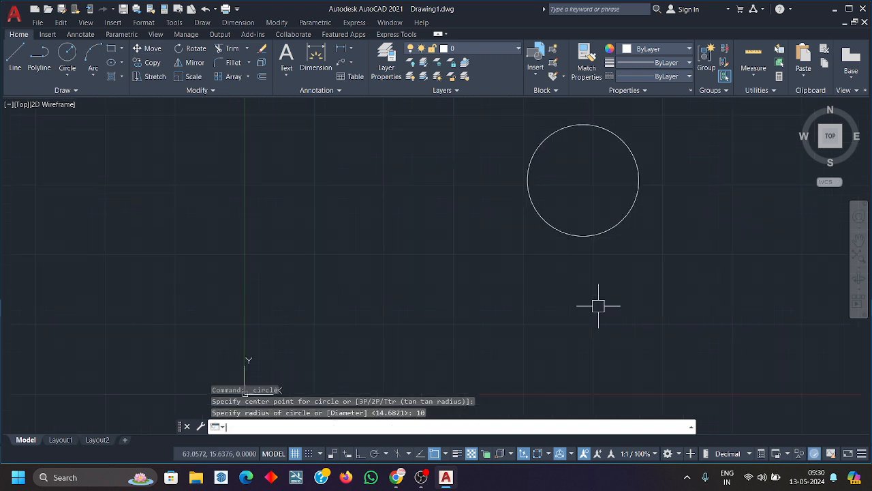
{"action": "middle_click_drag", "start_coordinate": [597, 305], "coordinate": [540, 361]}
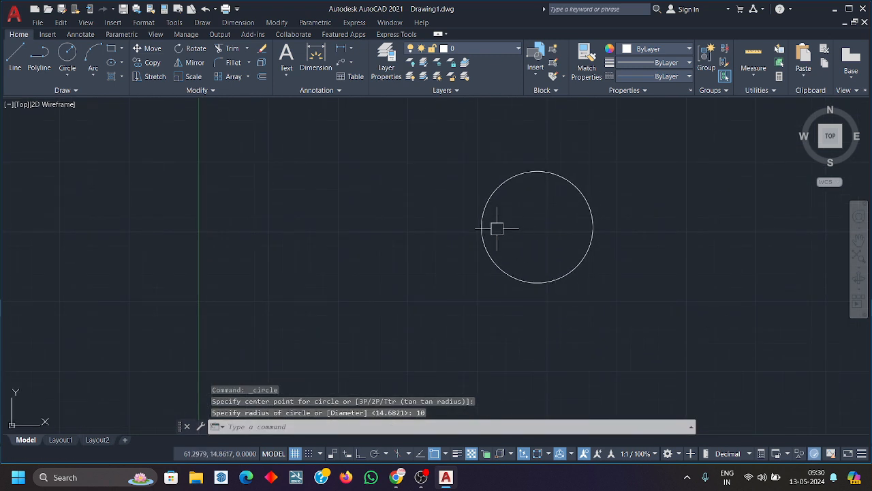
Draw a horizontal line from the circle's center to its right quadrant
{"action": "type", "text": "l"}
{"action": "key", "text": "Return"}
{"action": "scroll", "coordinate": [554, 226], "scroll_direction": "down", "scroll_amount": 4}
{"action": "left_click", "coordinate": [554, 226]}
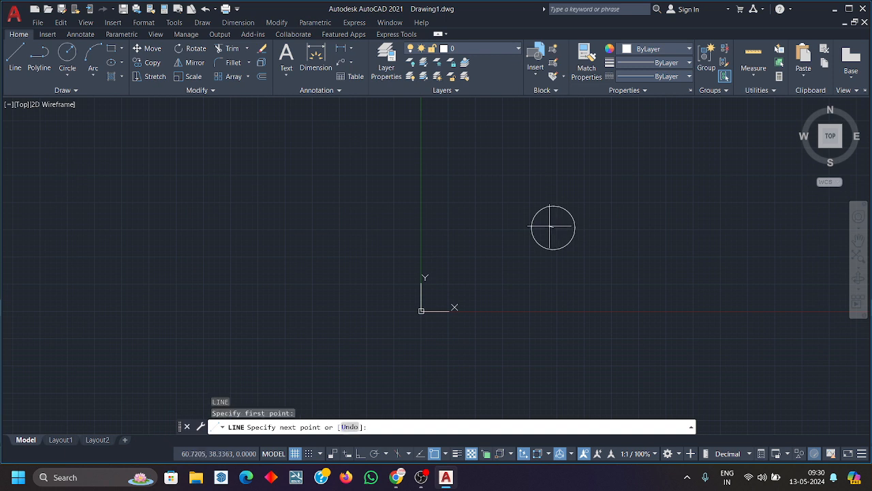
{"action": "scroll", "coordinate": [554, 229], "scroll_direction": "up", "scroll_amount": 5}
{"action": "left_click", "coordinate": [631, 219]}
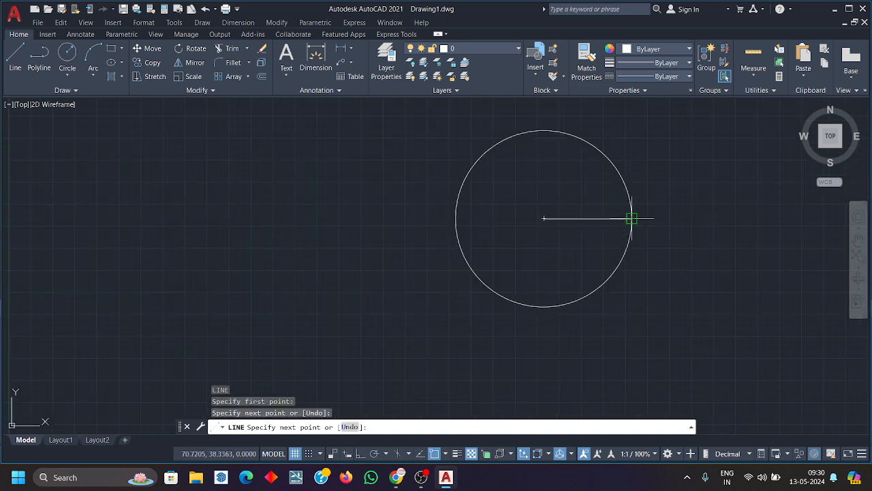
{"action": "key", "text": "Escape"}
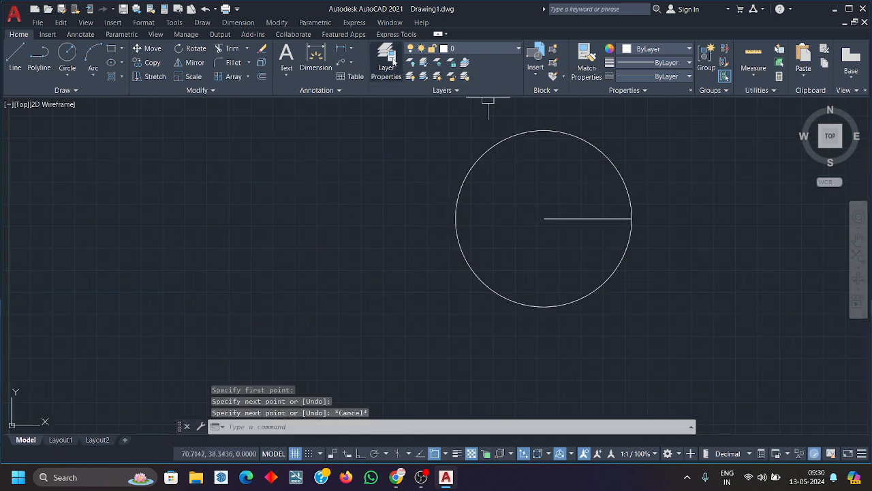
Add a linear dimension to the radius line, placing it below the line inside the circle
{"action": "left_click", "coordinate": [342, 50]}
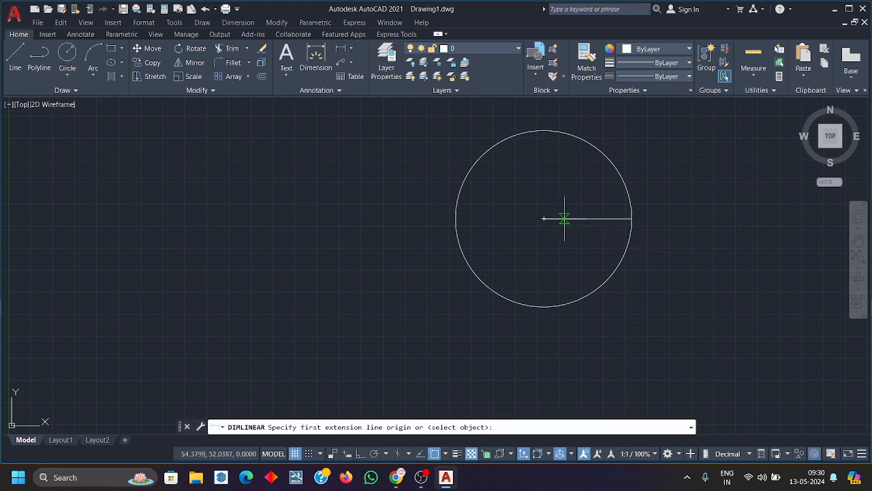
{"action": "left_click", "coordinate": [544, 218]}
{"action": "left_click", "coordinate": [632, 218]}
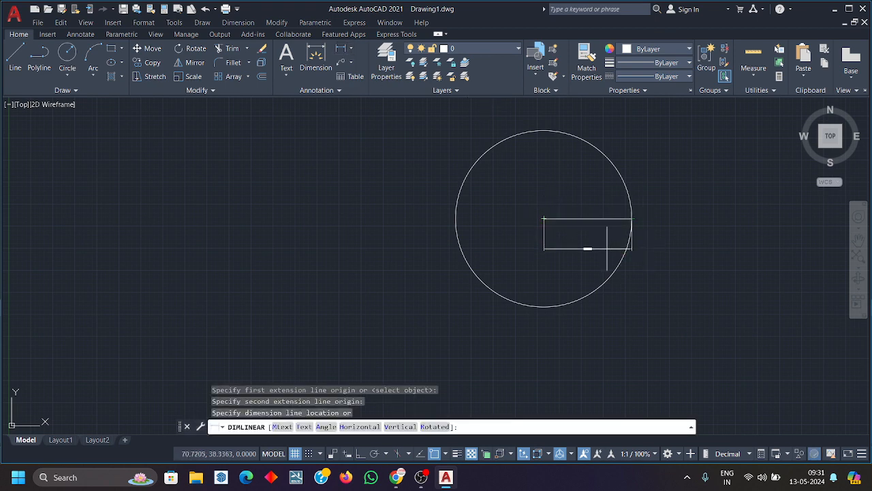
{"action": "scroll", "coordinate": [607, 249], "scroll_direction": "up", "scroll_amount": 6}
{"action": "left_click", "coordinate": [605, 249]}
{"action": "scroll", "coordinate": [588, 296], "scroll_direction": "down", "scroll_amount": 3}
{"action": "mouse_move", "coordinate": [580, 292]}
{"action": "middle_mouse_down"}
{"action": "mouse_move", "coordinate": [561, 298]}
{"action": "mouse_move", "coordinate": [507, 277]}
{"action": "middle_mouse_up"}
{"action": "scroll", "coordinate": [497, 281], "scroll_direction": "down", "scroll_amount": 2}
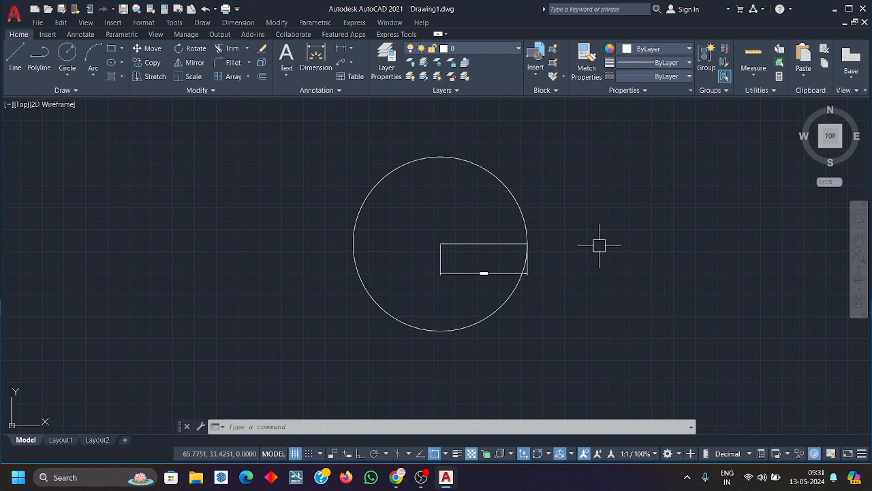
Draw a second circle to the right of the first, using the Diameter option with a diameter of 20
{"action": "type", "text": "c"}
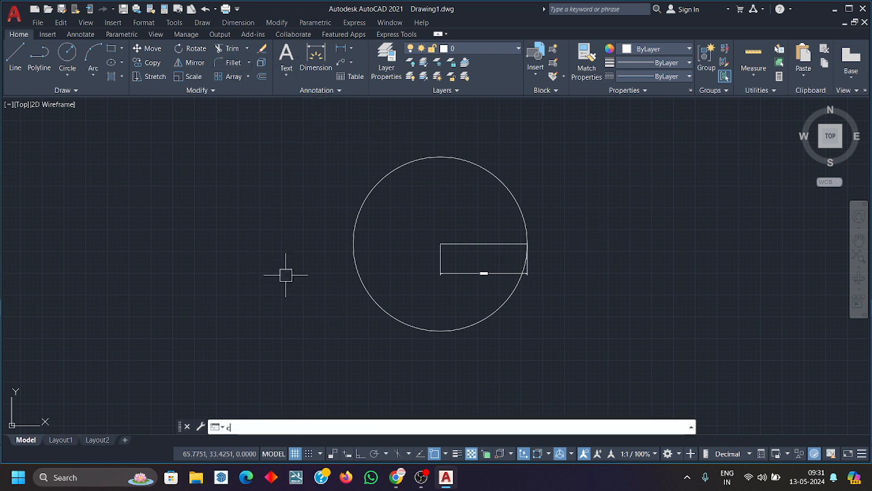
{"action": "key", "text": "Return"}
{"action": "left_click", "coordinate": [692, 241]}
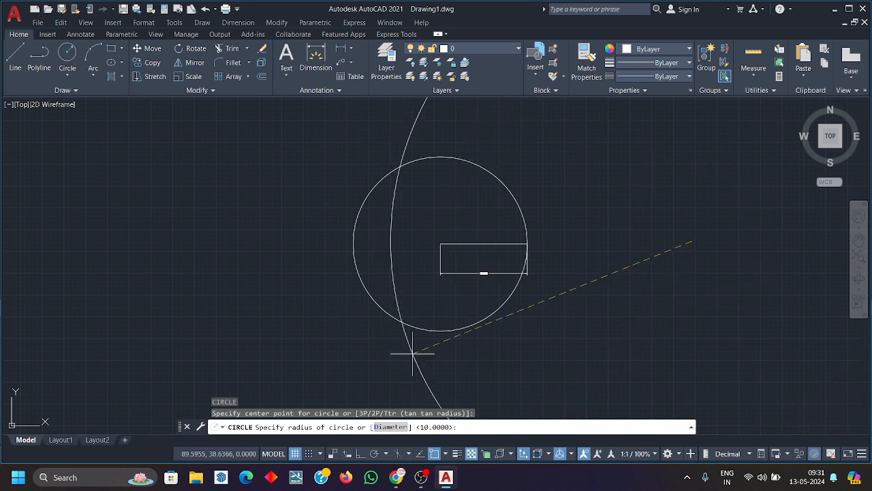
{"action": "scroll", "coordinate": [603, 369], "scroll_direction": "down", "scroll_amount": 2}
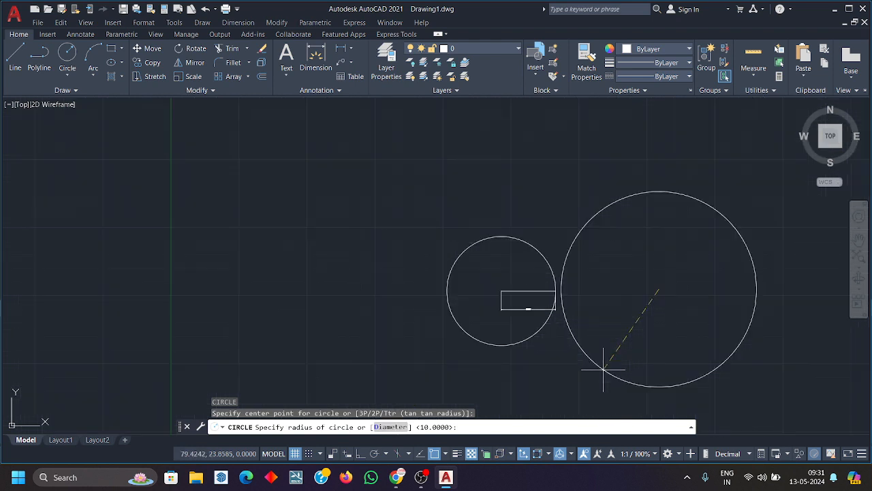
{"action": "type", "text": "d"}
{"action": "key", "text": "Return"}
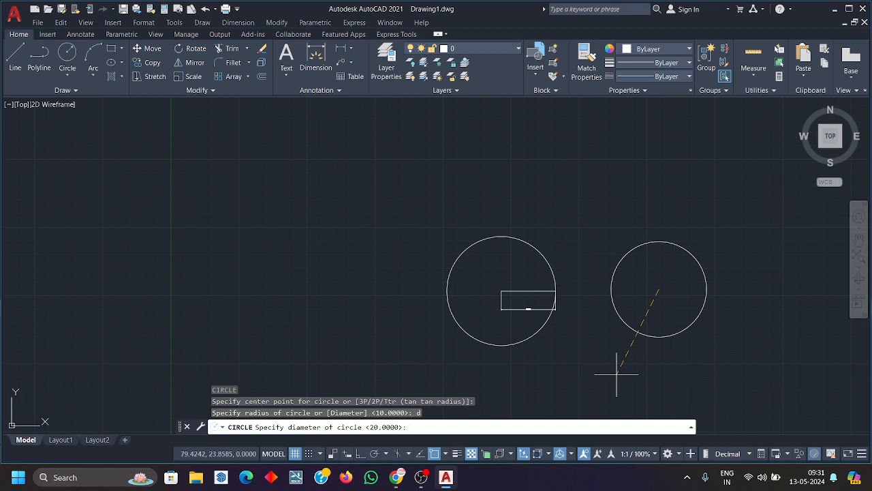
{"action": "type", "text": "20"}
{"action": "key", "text": "Return"}
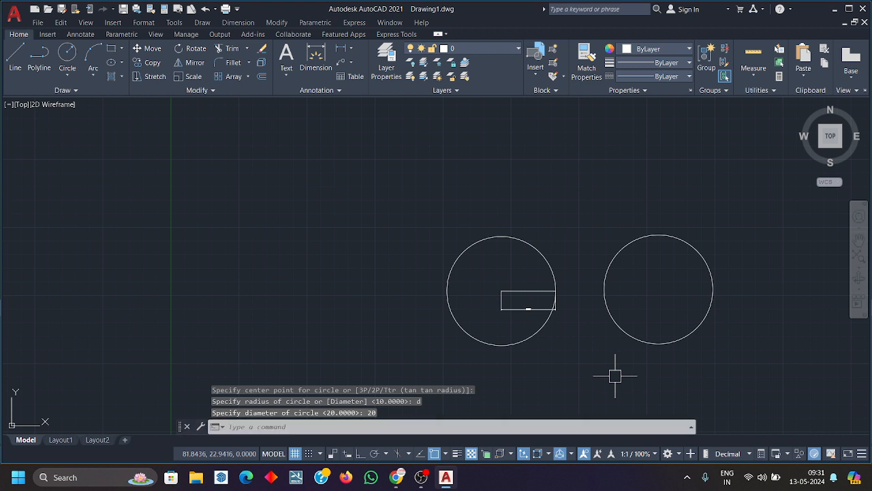
Draw a horizontal line across the second circle from its left quadrant to its right quadrant
{"action": "type", "text": "l"}
{"action": "key", "text": "Return"}
{"action": "left_click", "coordinate": [604, 289]}
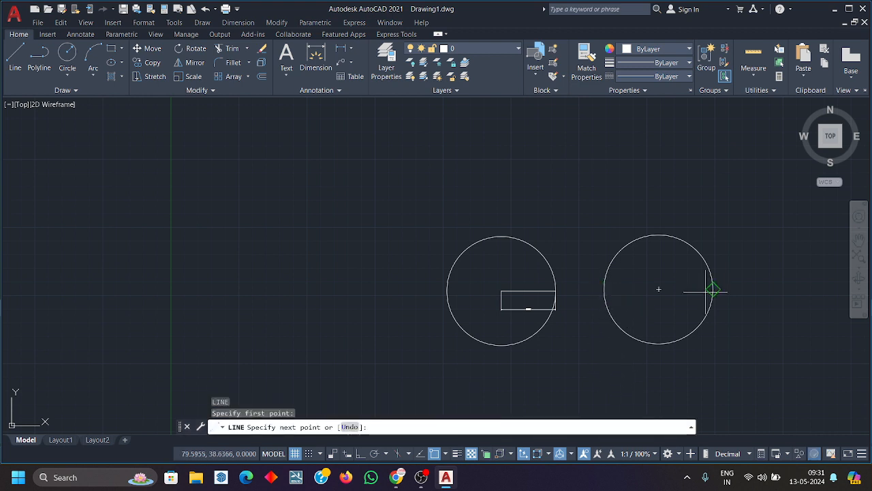
{"action": "left_click", "coordinate": [712, 289]}
{"action": "key", "text": "Return"}
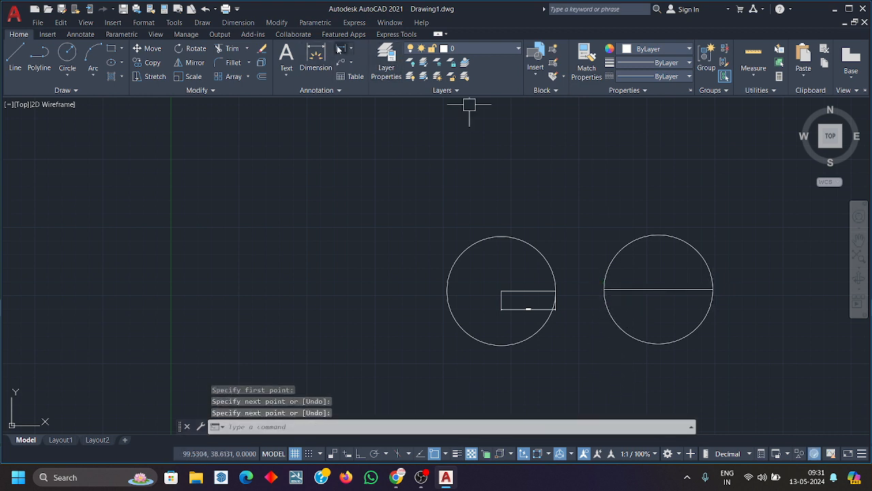
Add a linear dimension to the second circle's diameter line, placing it below the line
{"action": "left_click", "coordinate": [317, 58]}
{"action": "left_click", "coordinate": [605, 289]}
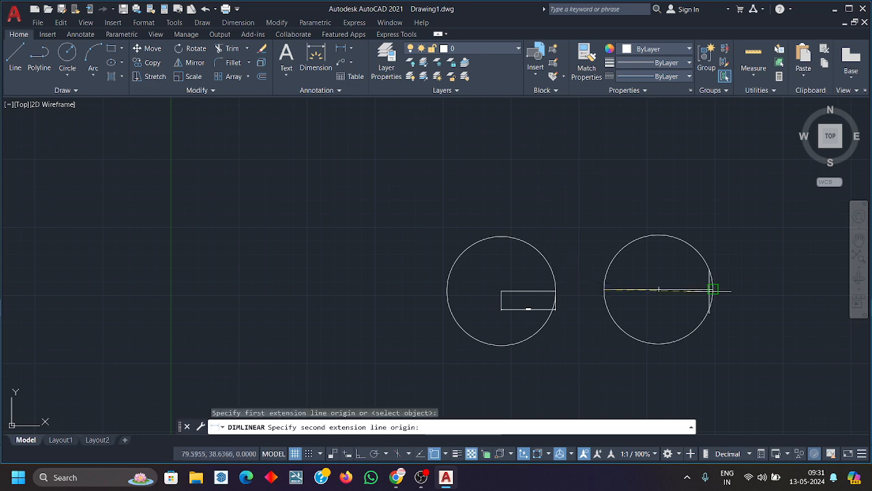
{"action": "left_click", "coordinate": [713, 289]}
{"action": "scroll", "coordinate": [673, 320], "scroll_direction": "up", "scroll_amount": 6}
{"action": "left_click", "coordinate": [652, 313]}
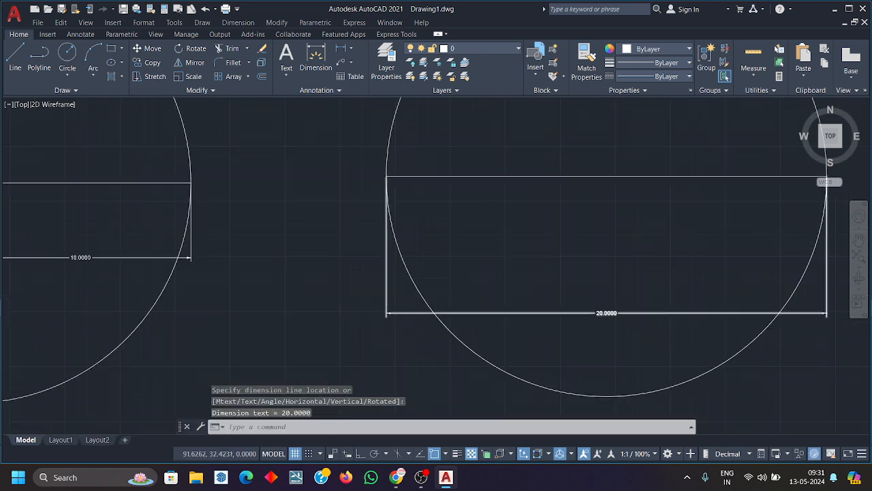
{"action": "scroll", "coordinate": [643, 318], "scroll_direction": "up", "scroll_amount": 4}
{"action": "scroll", "coordinate": [642, 317], "scroll_direction": "down", "scroll_amount": 6}
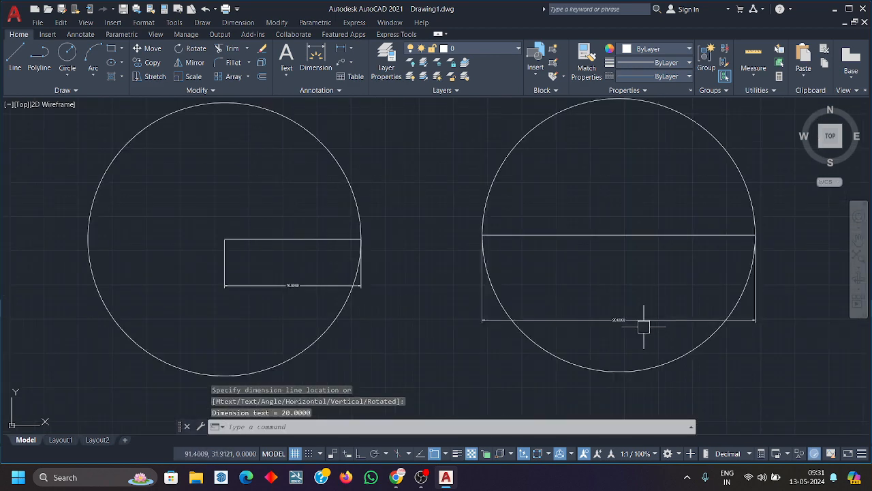
{"action": "scroll", "coordinate": [644, 327], "scroll_direction": "down", "scroll_amount": 2}
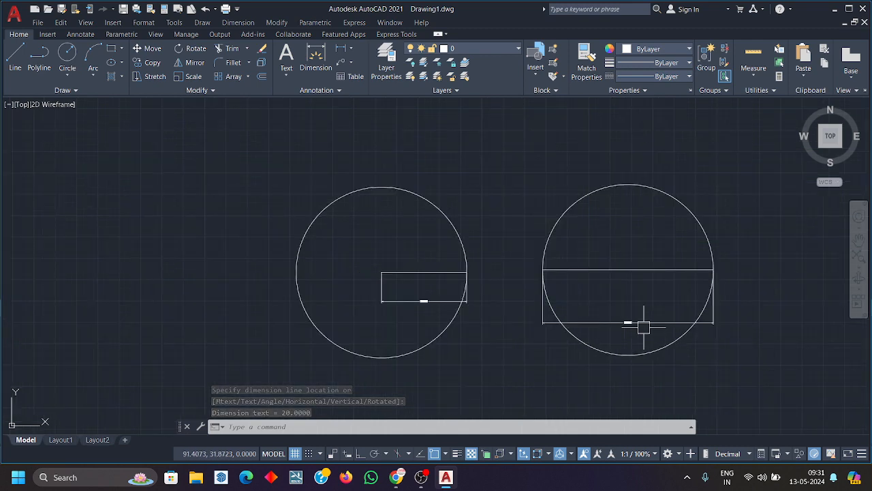
Erase both circles together with their lines and dimensions
{"action": "scroll", "coordinate": [644, 326], "scroll_direction": "down", "scroll_amount": 2}
{"action": "middle_click_drag", "start_coordinate": [727, 388], "coordinate": [724, 352]}
{"action": "left_click", "coordinate": [697, 361]}
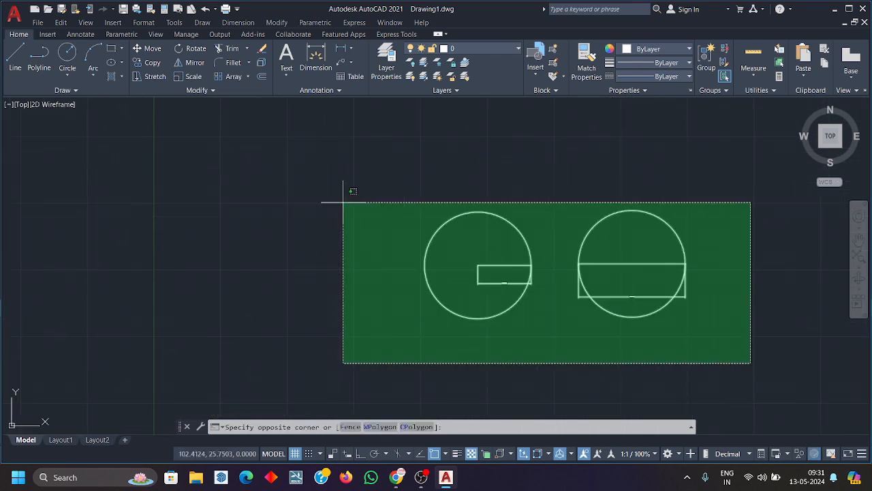
{"action": "left_click", "coordinate": [343, 201]}
{"action": "key", "text": "Delete"}
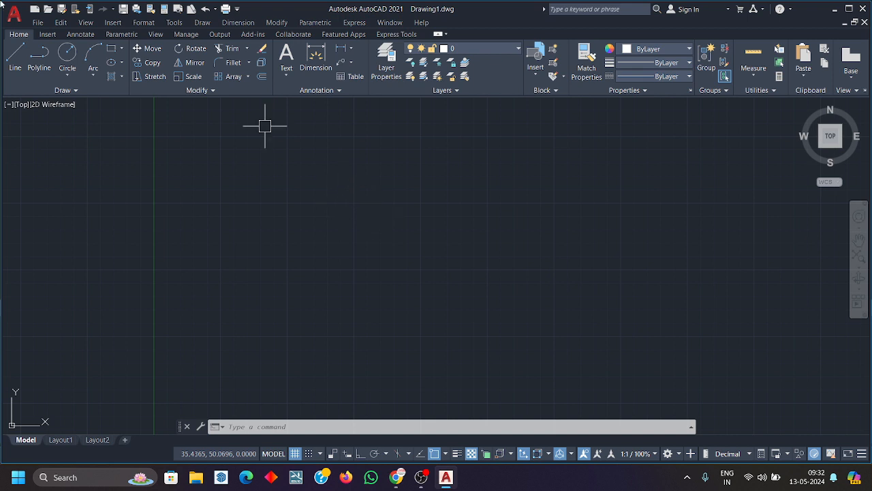
{"action": "left_click", "coordinate": [66, 74]}
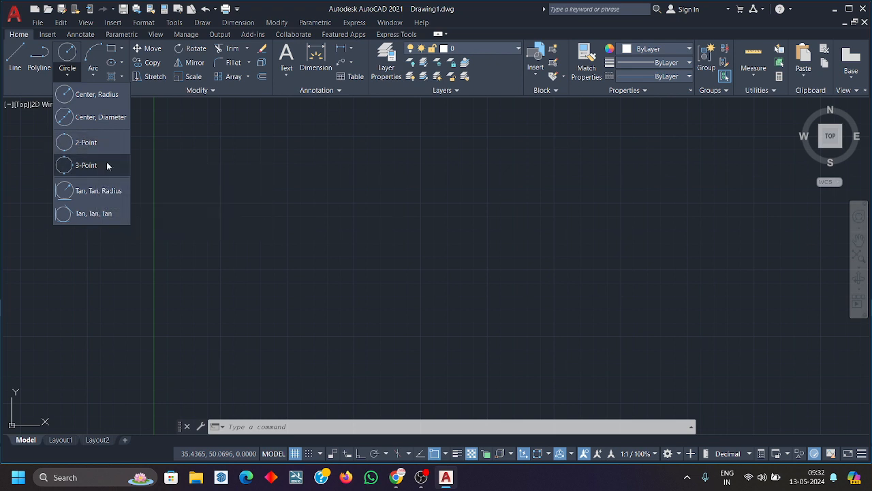
{"action": "left_click", "coordinate": [70, 80]}
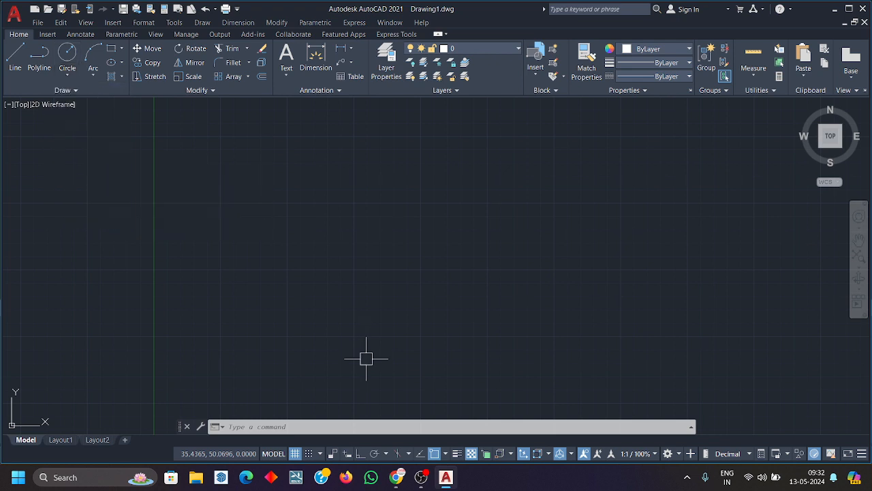
{"action": "type", "text": "c"}
{"action": "key", "text": "Return"}
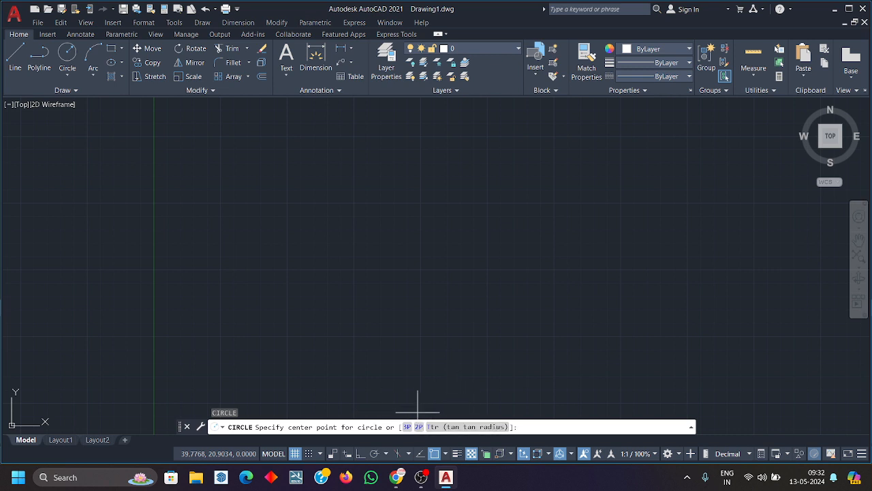
{"action": "key", "text": "Escape"}
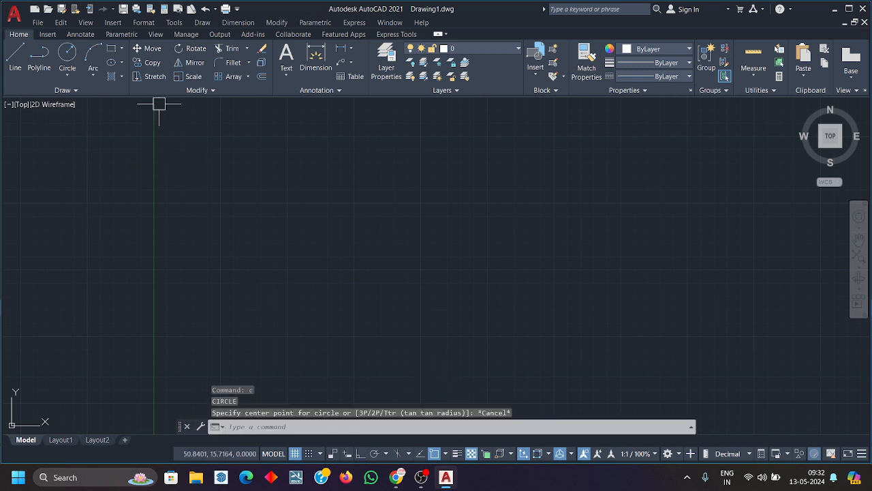
{"action": "left_click", "coordinate": [69, 77]}
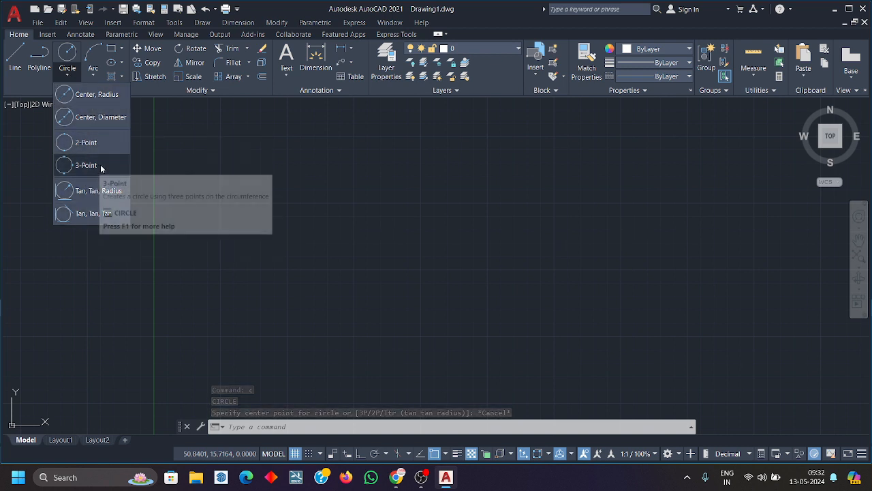
{"action": "left_click", "coordinate": [268, 223]}
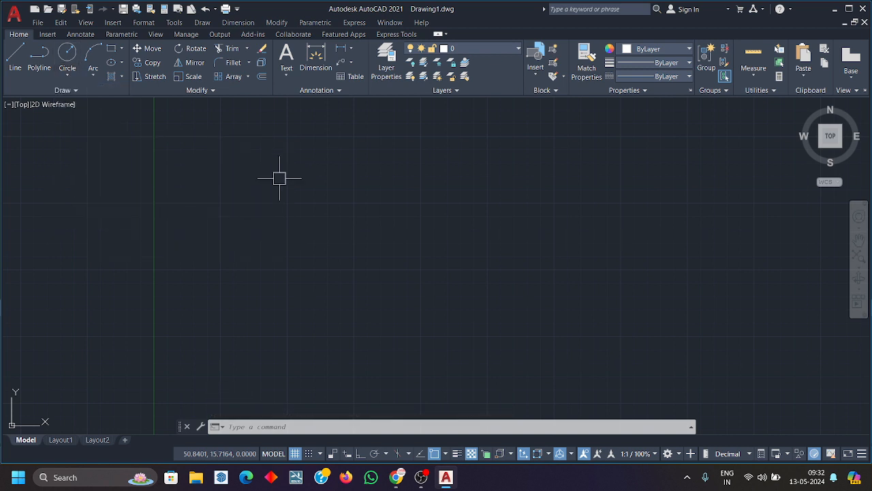
Draw a horizontal line about 39.5 units long, turning on Ortho mode to keep it straight
{"action": "left_click", "coordinate": [15, 58]}
{"action": "left_click", "coordinate": [198, 264]}
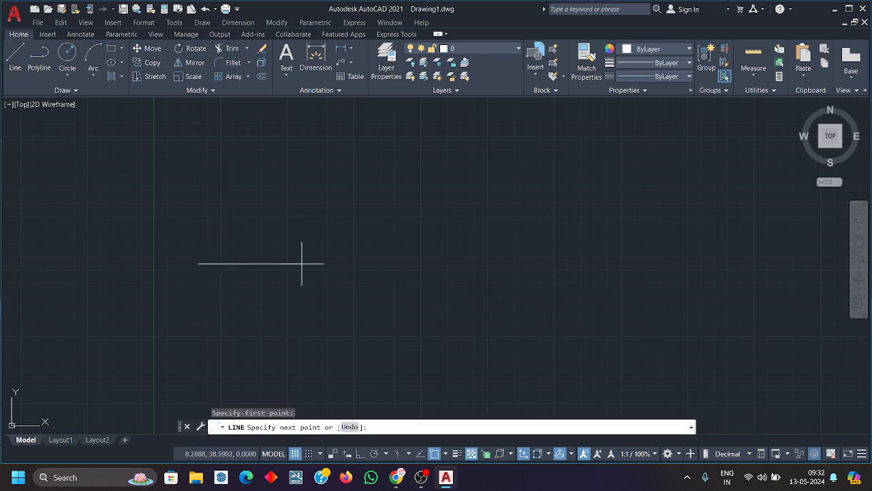
{"action": "left_click", "coordinate": [361, 454]}
{"action": "key", "text": "Escape"}
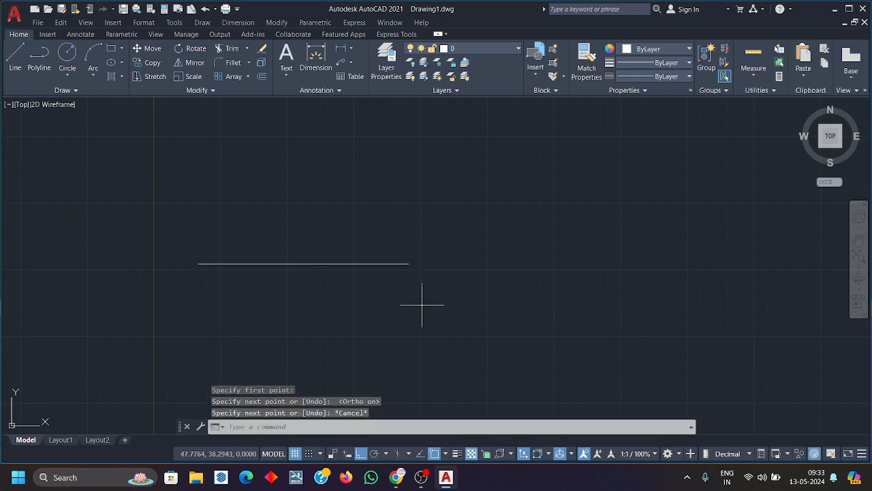
Copy the horizontal line to the right along the same axis, leaving a gap of about 44.5 units between the lines
{"action": "left_click_drag", "start_coordinate": [422, 305], "coordinate": [196, 203]}
{"action": "type", "text": "co"}
{"action": "key", "text": "Return"}
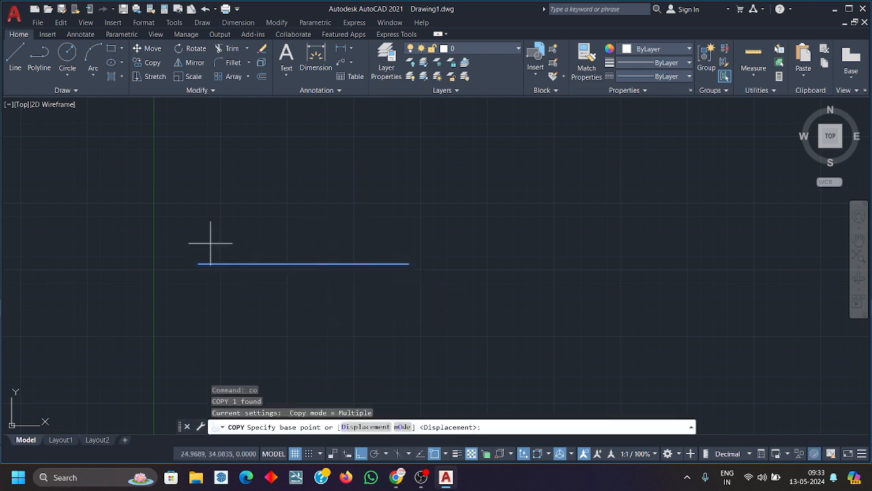
{"action": "left_click", "coordinate": [198, 264]}
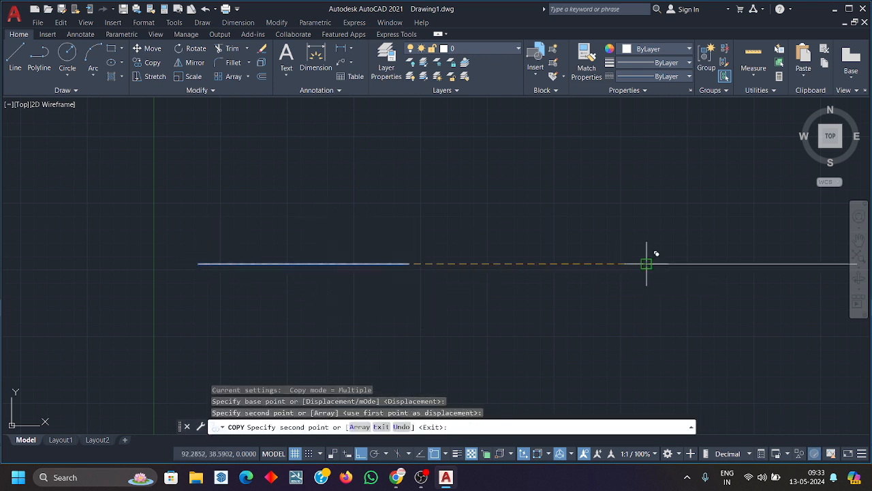
{"action": "key", "text": "Escape"}
Draw a circle with the 2P option between the facing endpoints of the two horizontal lines
{"action": "type", "text": "c"}
{"action": "key", "text": "Return"}
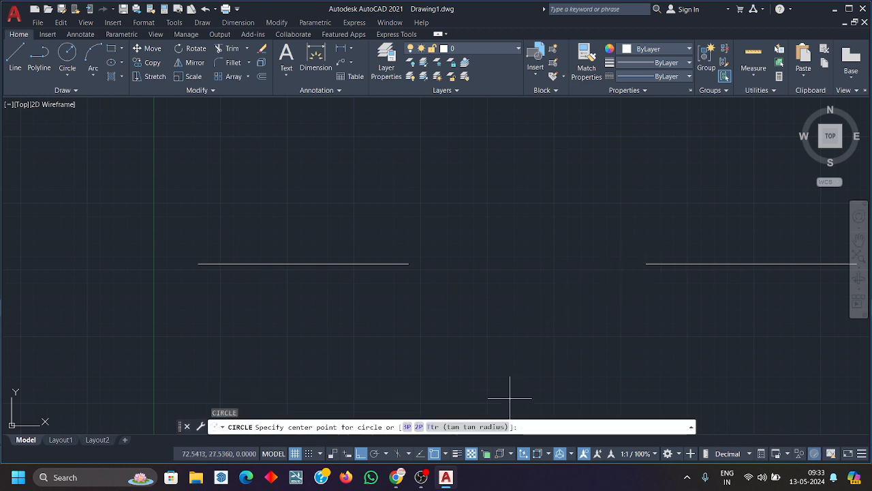
{"action": "left_click", "coordinate": [418, 427]}
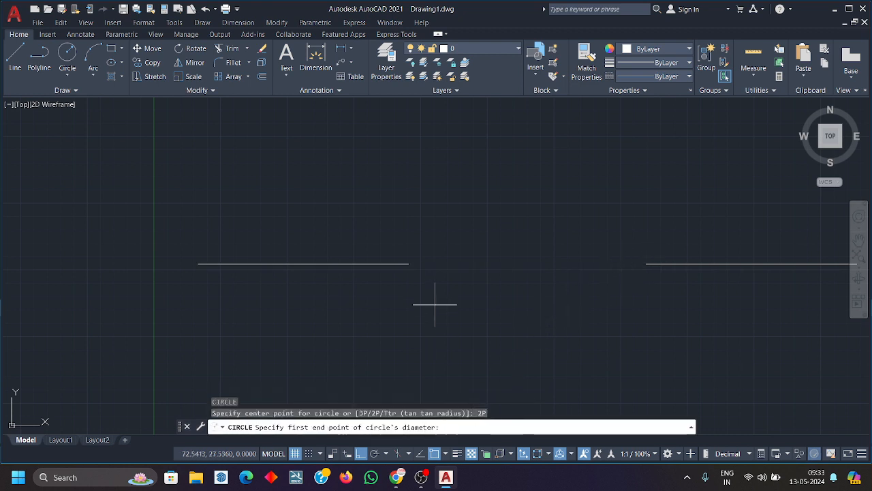
{"action": "left_click", "coordinate": [443, 264]}
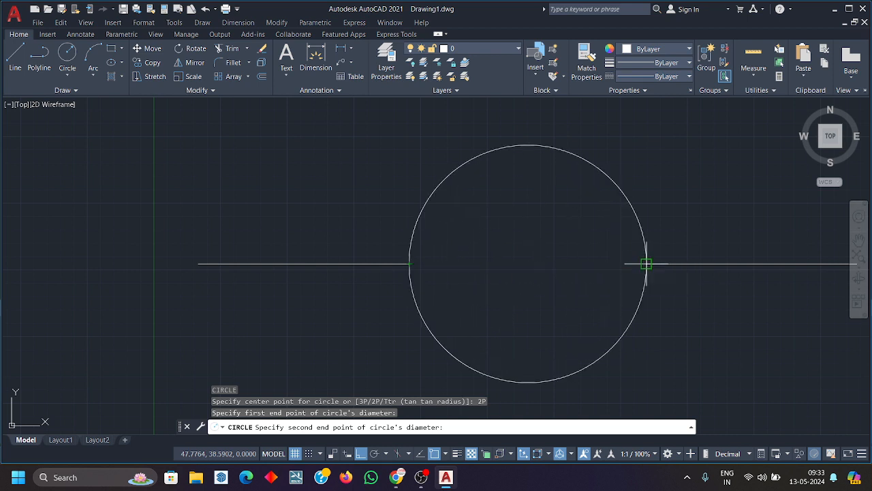
{"action": "left_click", "coordinate": [645, 264]}
Erase the two-point circle between the horizontal lines, keeping both lines
{"action": "scroll", "coordinate": [522, 281], "scroll_direction": "down", "scroll_amount": 2}
{"action": "middle_click_drag", "start_coordinate": [522, 281], "coordinate": [491, 271]}
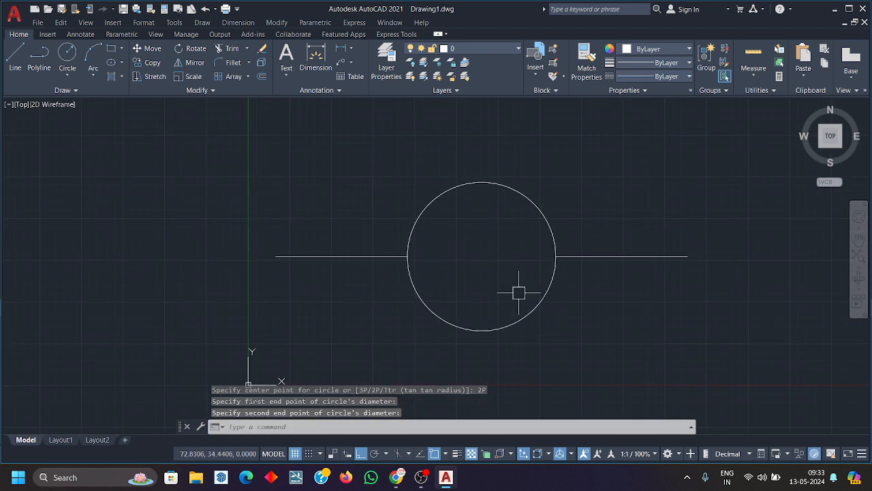
{"action": "left_click", "coordinate": [538, 296]}
{"action": "left_click", "coordinate": [522, 307]}
{"action": "key", "text": "Delete"}
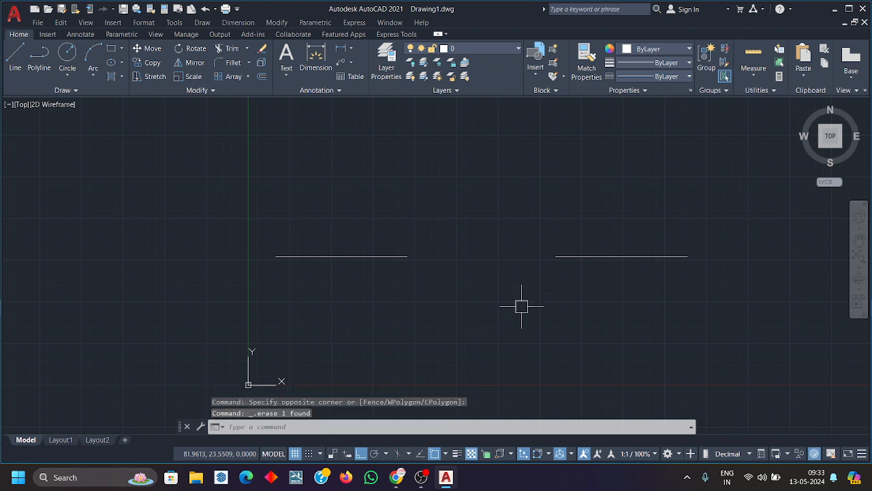
Draw a vertical line below the gap, roughly centred between the two horizontal lines
{"action": "type", "text": "l"}
{"action": "key", "text": "Return"}
{"action": "middle_click_drag", "start_coordinate": [502, 334], "coordinate": [458, 228]}
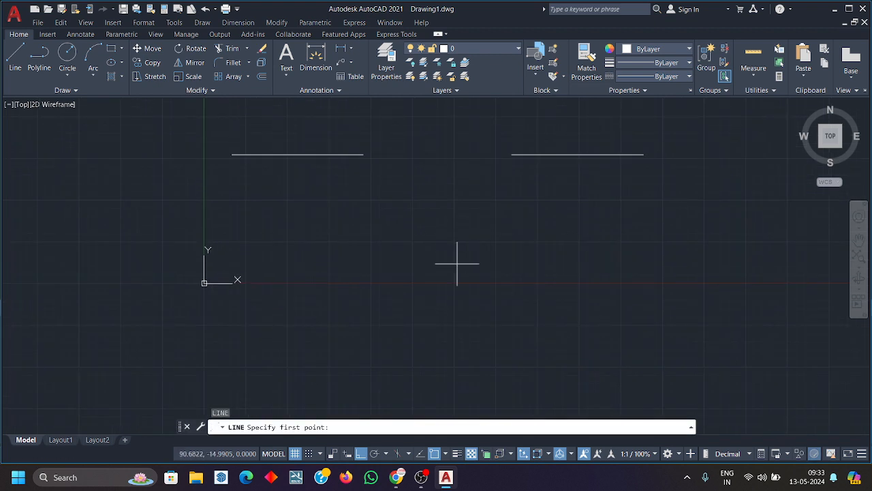
{"action": "left_click", "coordinate": [441, 277]}
{"action": "left_click", "coordinate": [441, 366]}
{"action": "key", "text": "Escape"}
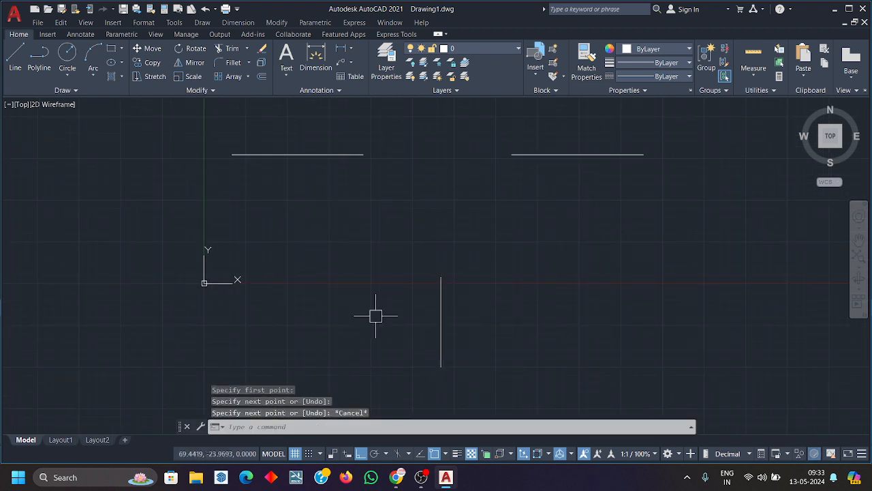
Draw a circle with the 3P option through the inner endpoints of the horizontal lines and the vertical line's upper endpoint
{"action": "type", "text": "c"}
{"action": "key", "text": "Return"}
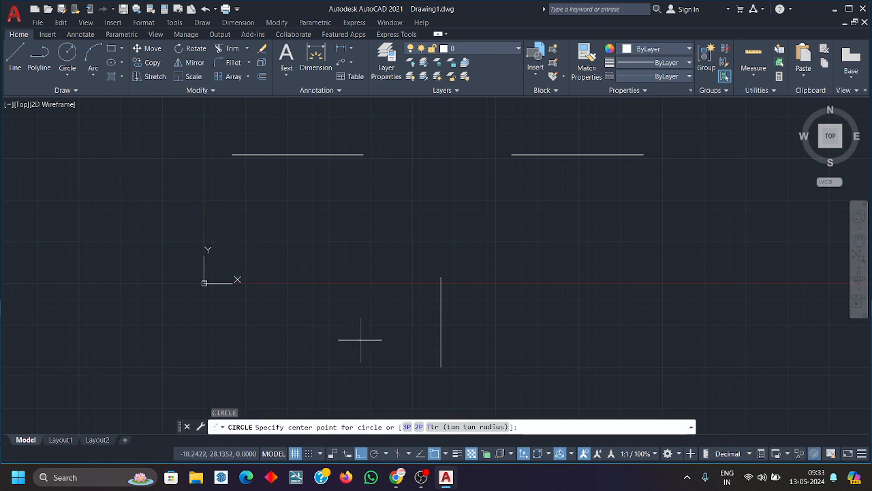
{"action": "left_click", "coordinate": [407, 427]}
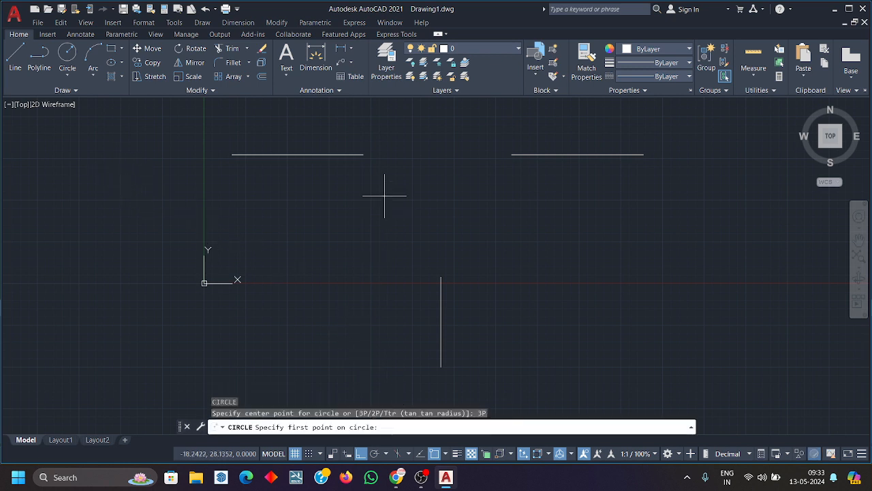
{"action": "left_click", "coordinate": [363, 154]}
{"action": "left_click", "coordinate": [441, 276]}
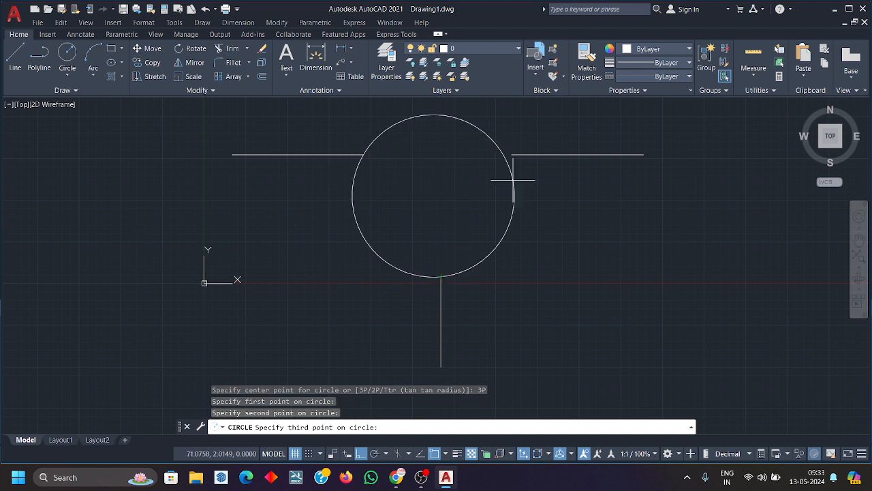
{"action": "left_click", "coordinate": [511, 154]}
Erase the three-point circle together with its three guide lines
{"action": "scroll", "coordinate": [551, 303], "scroll_direction": "down", "scroll_amount": 4}
{"action": "middle_click_drag", "start_coordinate": [551, 302], "coordinate": [579, 304]}
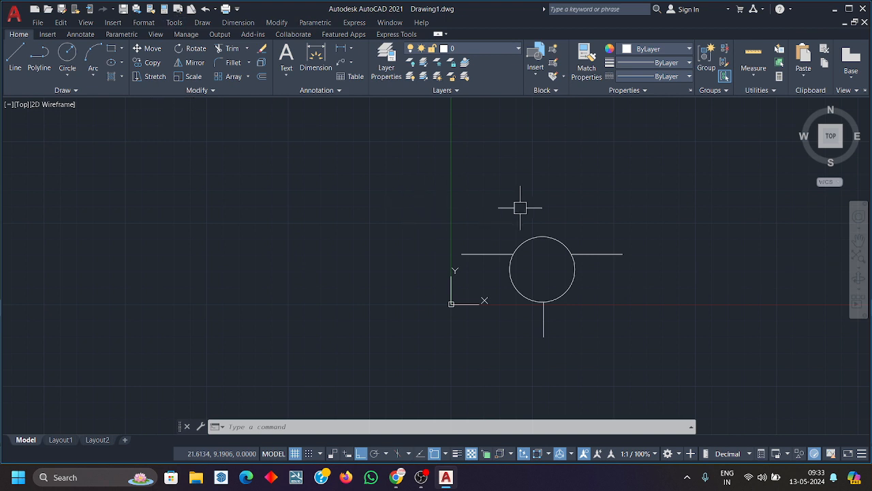
{"action": "scroll", "coordinate": [562, 334], "scroll_direction": "up", "scroll_amount": 4}
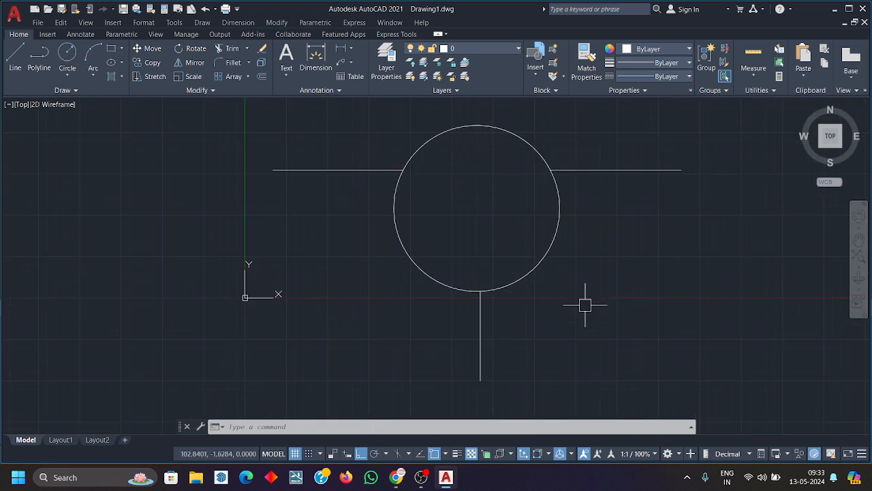
{"action": "scroll", "coordinate": [600, 334], "scroll_direction": "down", "scroll_amount": 2}
{"action": "left_click", "coordinate": [621, 349]}
{"action": "left_click", "coordinate": [466, 215]}
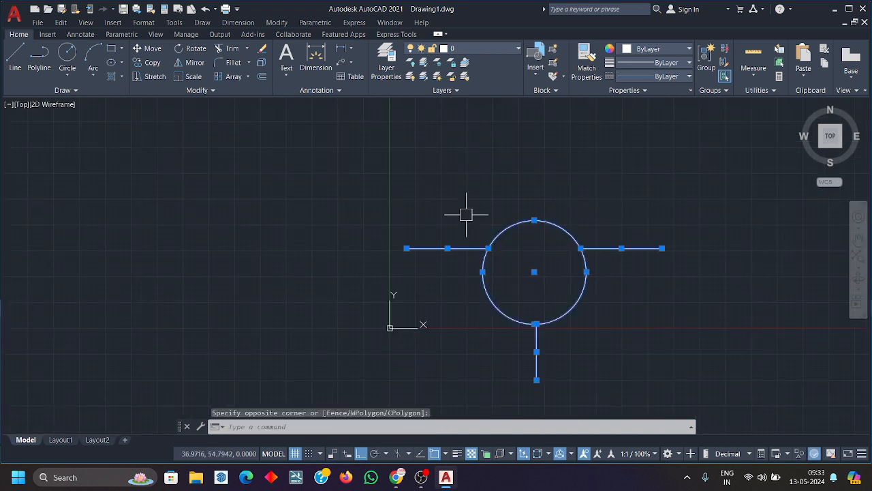
{"action": "key", "text": "Delete"}
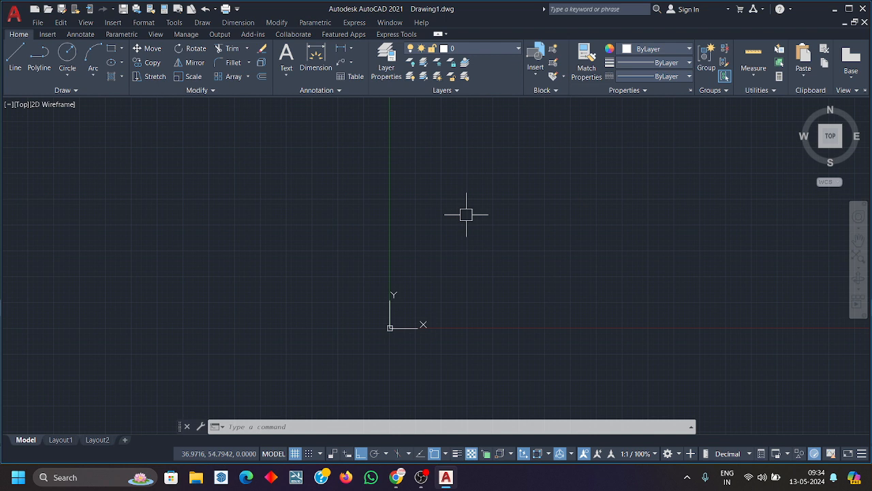
Draw a circle with a radius of about 24.8 to the left of the origin
{"action": "left_click", "coordinate": [67, 54]}
{"action": "left_click", "coordinate": [261, 298]}
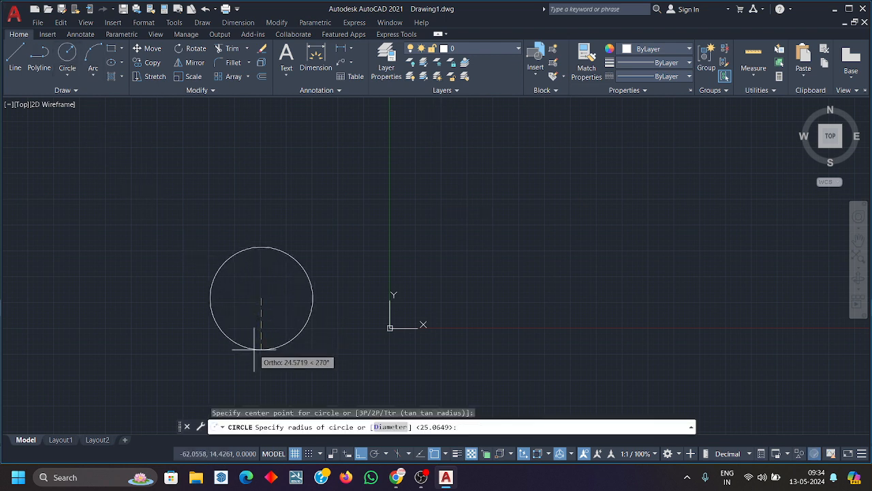
{"action": "left_click", "coordinate": [261, 348]}
Draw a second, smaller circle to the right of the origin, roughly level with the first circle
{"action": "middle_click_drag", "start_coordinate": [258, 315], "coordinate": [205, 279]}
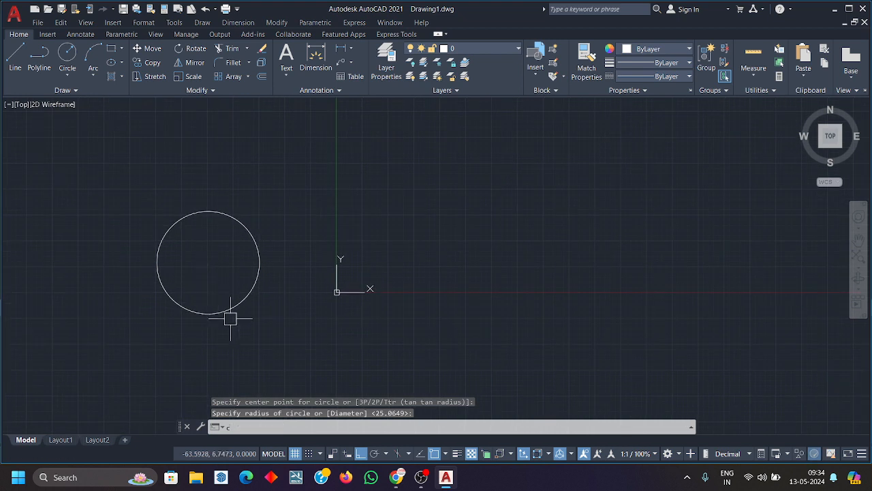
{"action": "key", "text": "Return"}
{"action": "left_click", "coordinate": [508, 271]}
{"action": "left_click", "coordinate": [509, 294]}
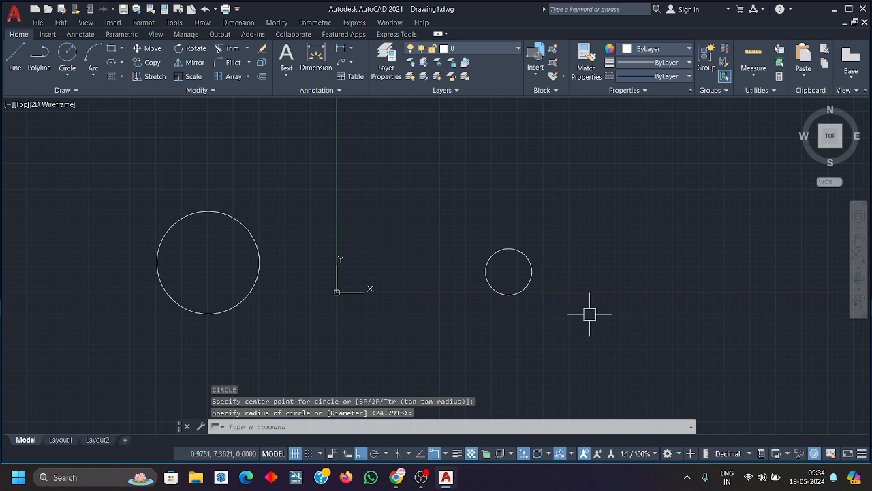
Enable the Tangent, Perpendicular, Insertion, Geometric Center and Node object snaps
{"action": "left_click", "coordinate": [446, 454]}
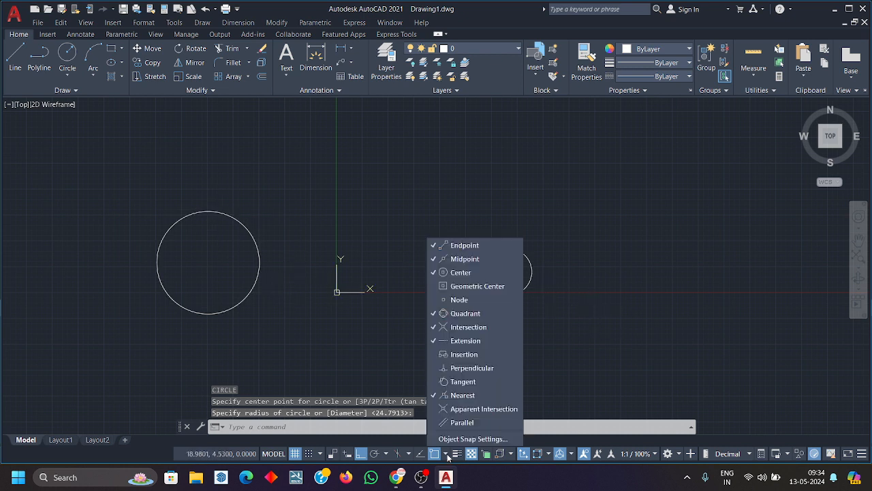
{"action": "left_click", "coordinate": [463, 384]}
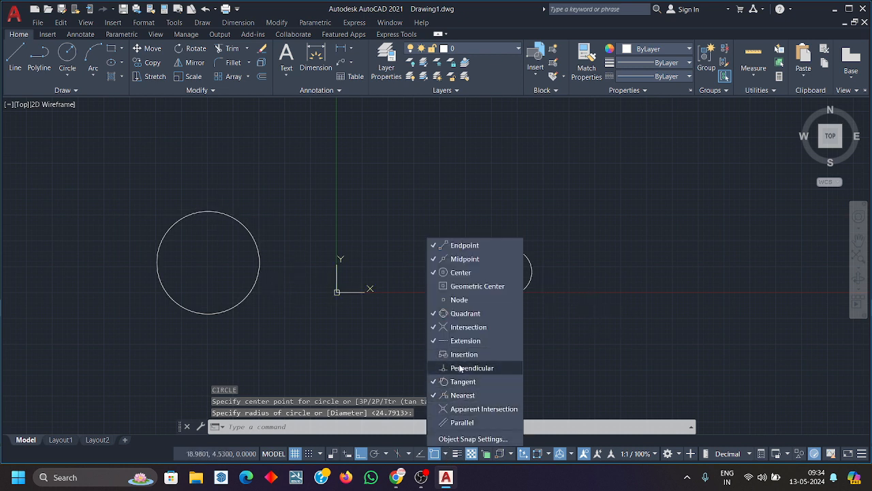
{"action": "left_click", "coordinate": [460, 354]}
{"action": "left_click", "coordinate": [460, 286]}
{"action": "left_click", "coordinate": [460, 299]}
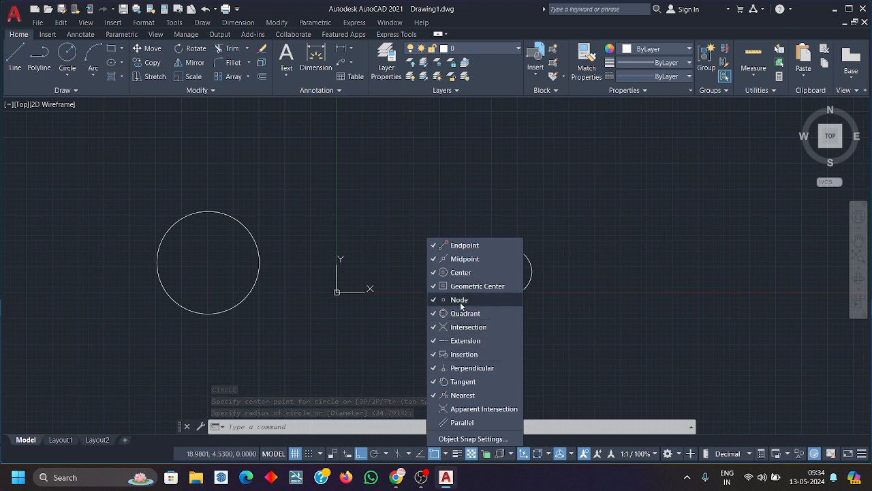
{"action": "left_click", "coordinate": [360, 320]}
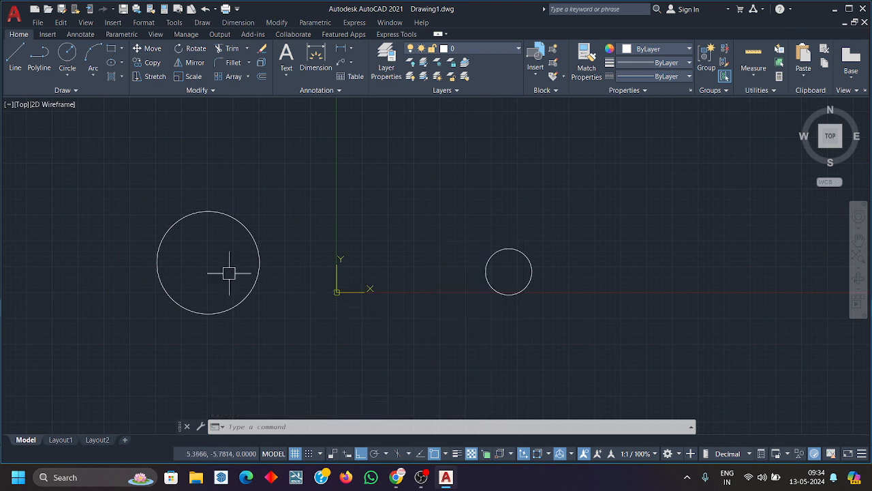
Start a line and turn off the Center, Quadrant, Extension, Perpendicular and Nearest object snaps
{"action": "left_click", "coordinate": [16, 60]}
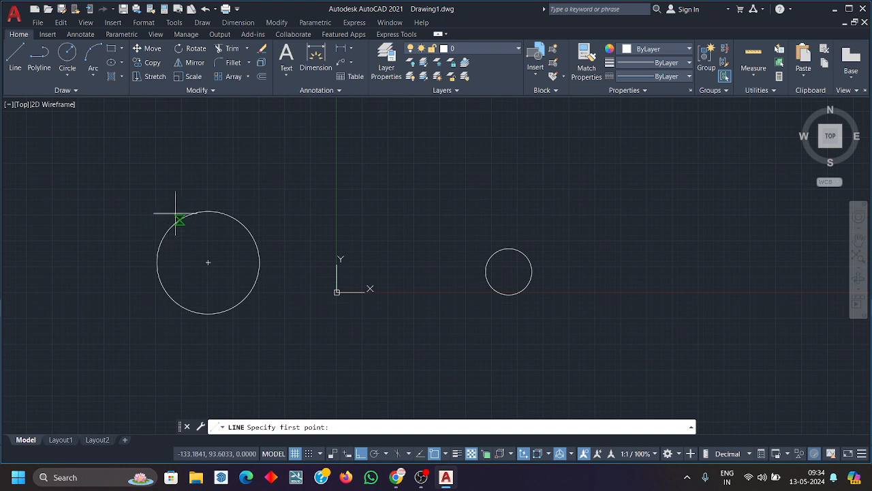
{"action": "left_click", "coordinate": [446, 454]}
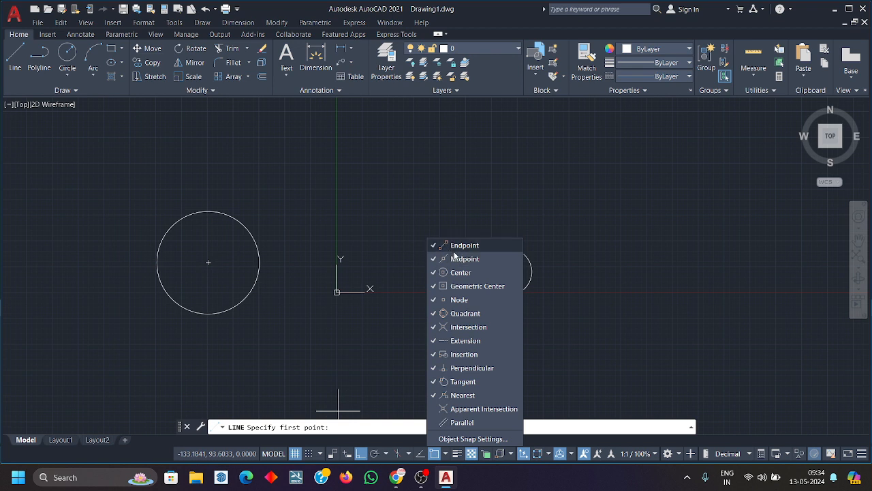
{"action": "left_click", "coordinate": [456, 273]}
{"action": "left_click", "coordinate": [457, 313]}
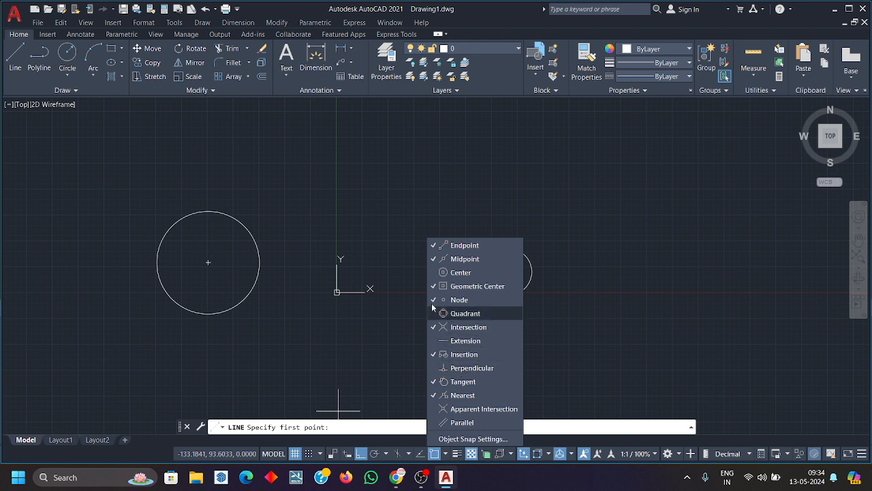
{"action": "left_click", "coordinate": [447, 453]}
{"action": "left_click", "coordinate": [447, 394]}
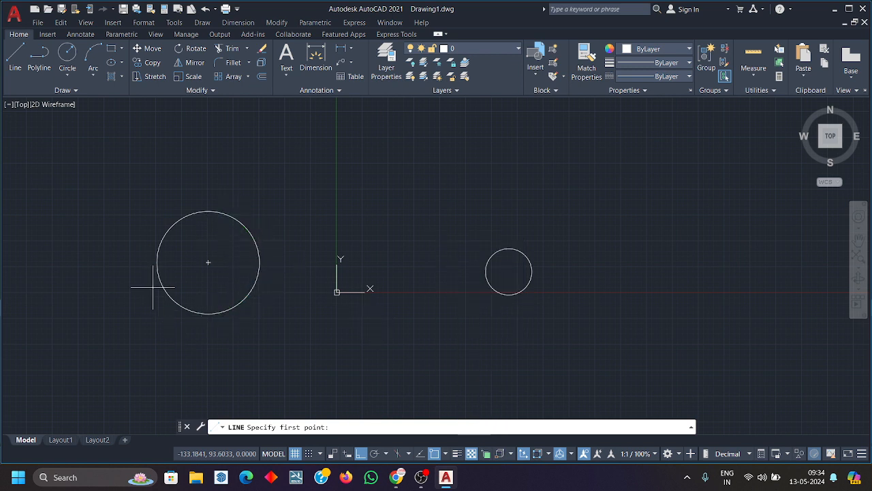
Draw the line tangent to both circles along their upper sides, from the large circle to the small one
{"action": "left_click", "coordinate": [171, 223]}
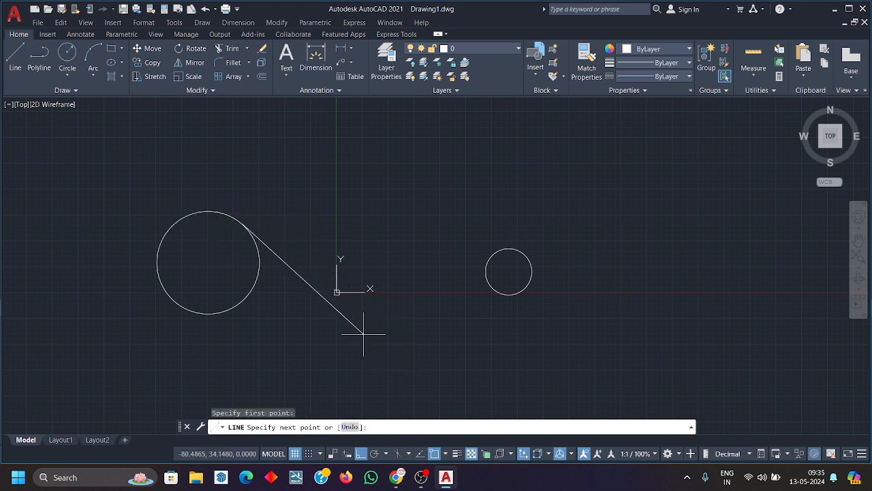
{"action": "left_click", "coordinate": [507, 249]}
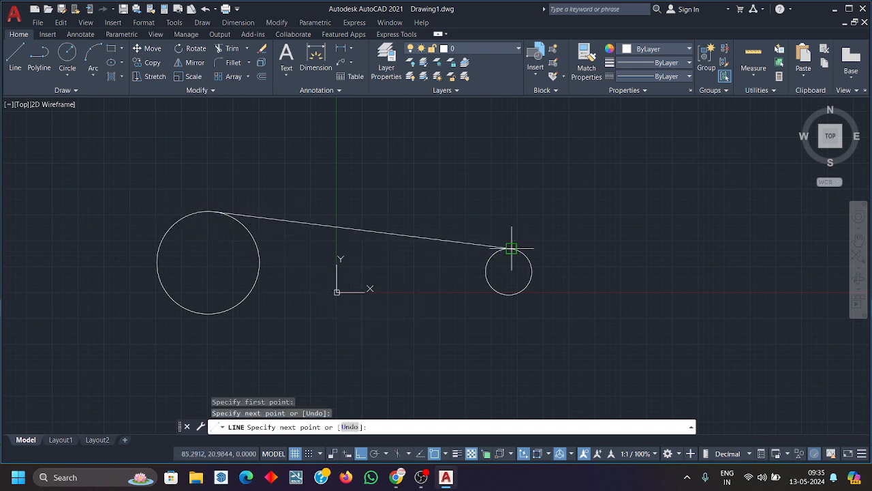
{"action": "key", "text": "Escape"}
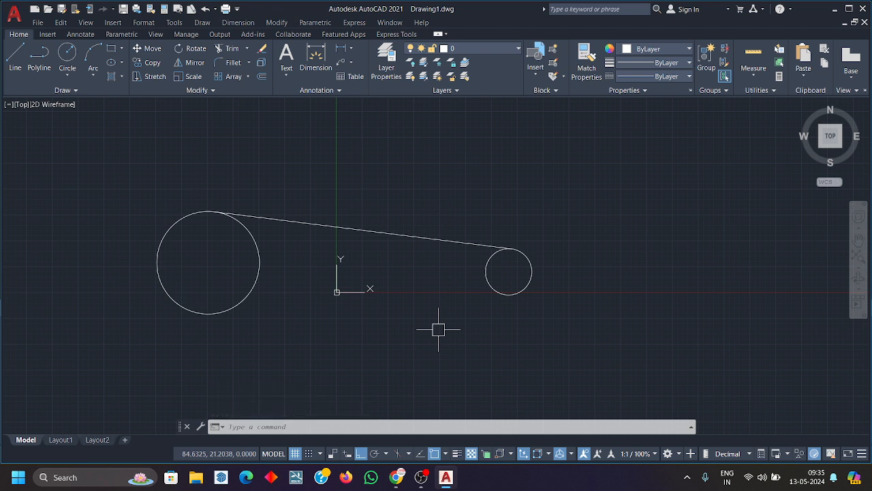
Enable the Node, Quadrant, Extension, Perpendicular, Nearest, Apparent Intersection and Parallel object snaps
{"action": "left_click", "coordinate": [445, 453]}
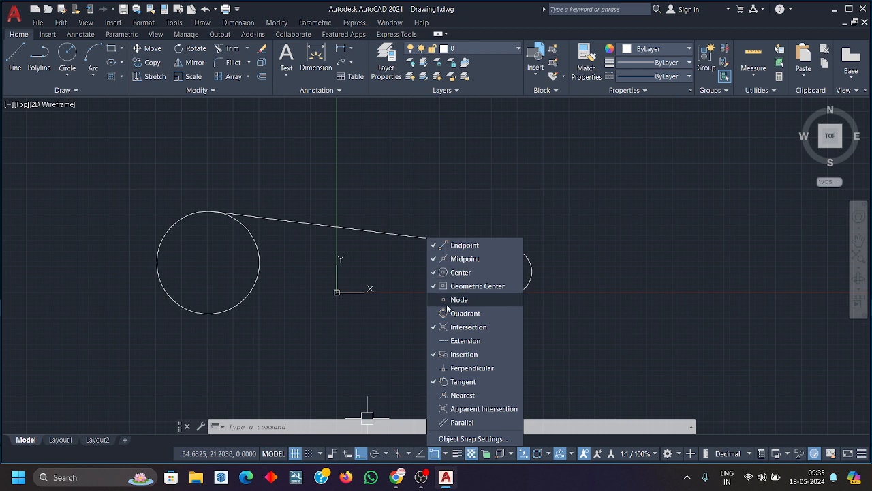
{"action": "left_click", "coordinate": [447, 302]}
{"action": "left_click", "coordinate": [451, 314]}
{"action": "left_click", "coordinate": [456, 339]}
{"action": "left_click", "coordinate": [461, 369]}
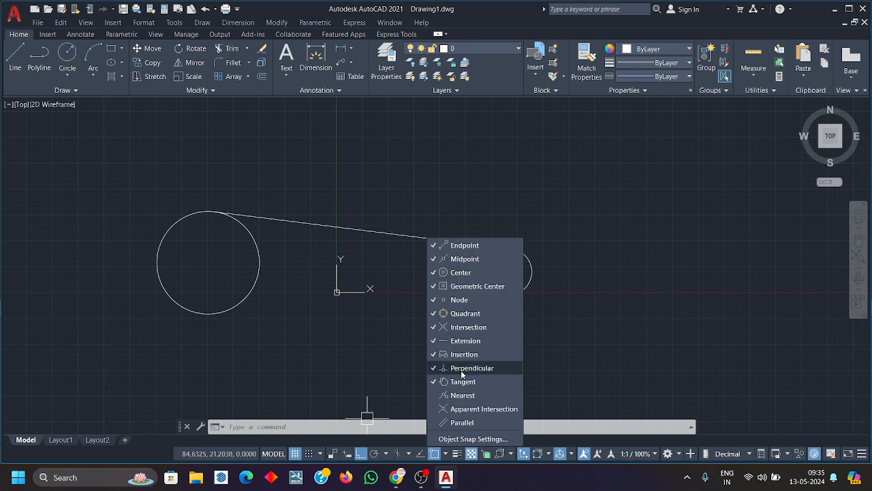
{"action": "left_click", "coordinate": [464, 396]}
{"action": "left_click", "coordinate": [468, 409]}
{"action": "left_click", "coordinate": [464, 422]}
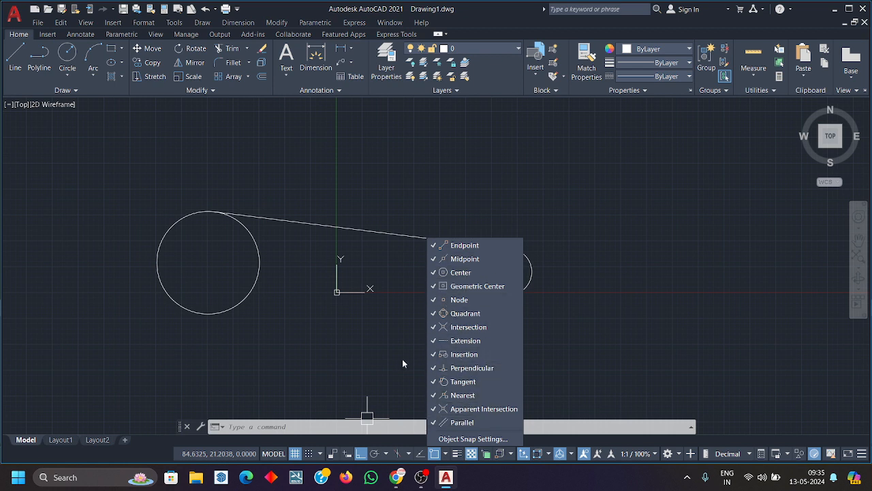
{"action": "left_click", "coordinate": [402, 359]}
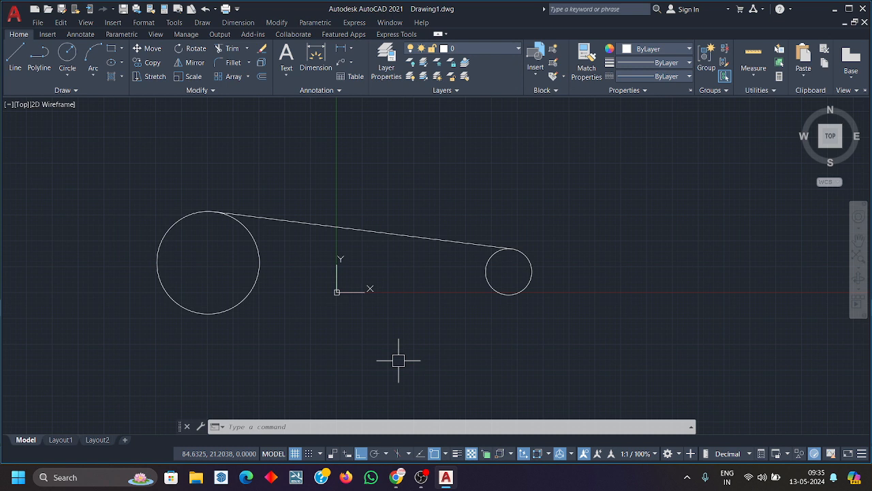
Draw a line along the undersides of the large and small circles, using a one-time Tangent snap override for each endpoint
{"action": "type", "text": "l"}
{"action": "key", "text": "Return"}
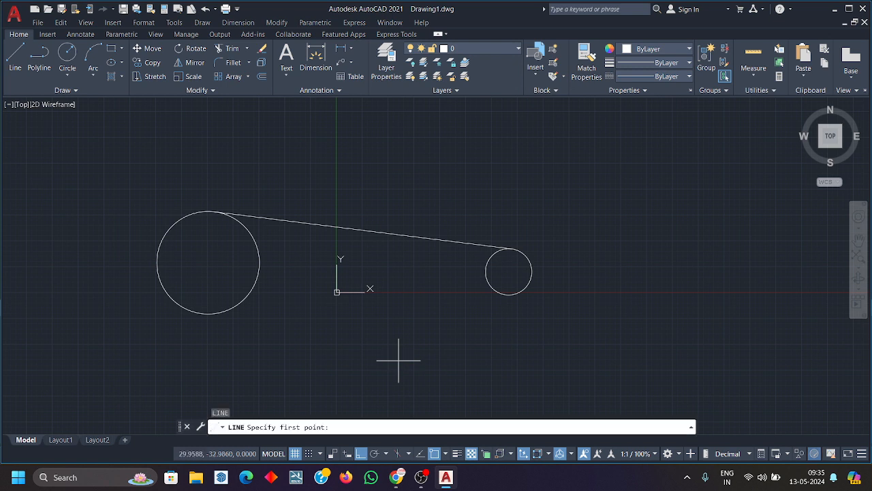
{"action": "right_click", "coordinate": [214, 370], "text": "shift"}
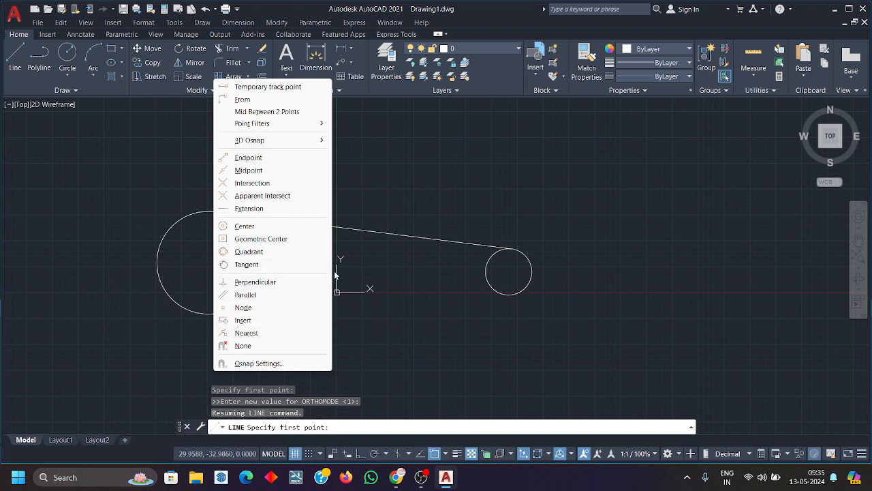
{"action": "left_click", "coordinate": [246, 264]}
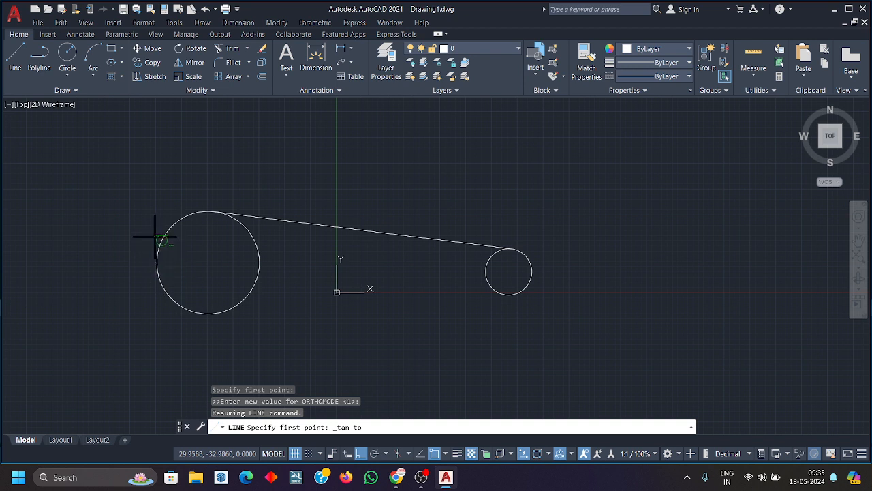
{"action": "left_click", "coordinate": [193, 315]}
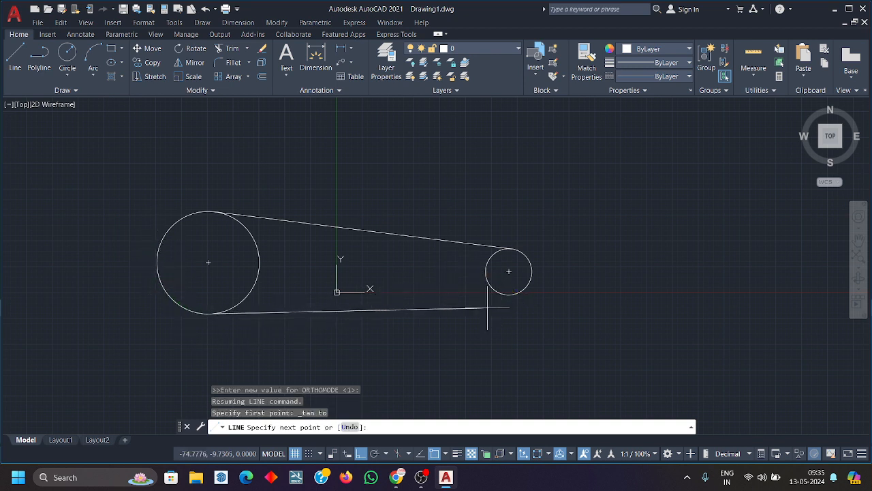
{"action": "right_click", "coordinate": [429, 330], "text": "shift"}
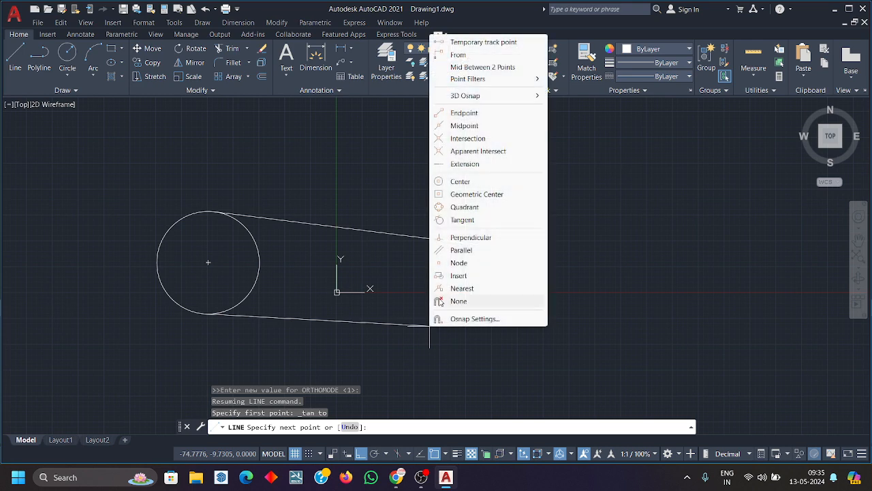
{"action": "left_click", "coordinate": [466, 221]}
{"action": "left_click", "coordinate": [518, 293]}
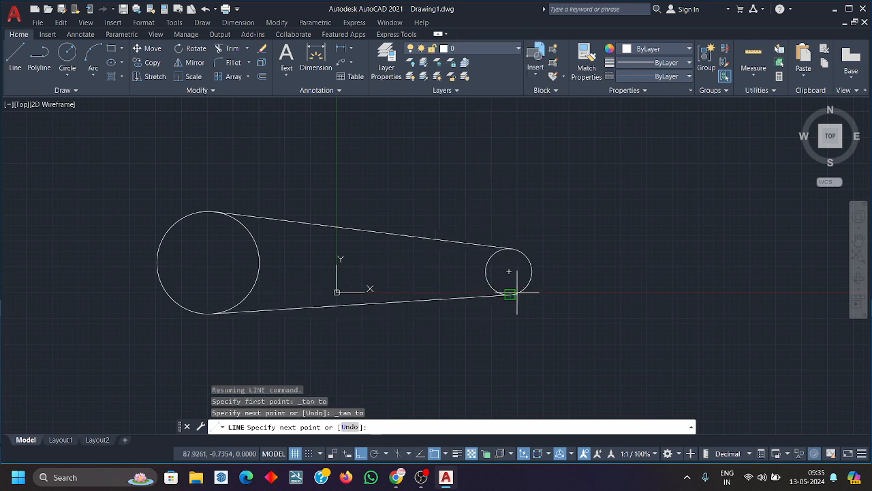
{"action": "key", "text": "Escape"}
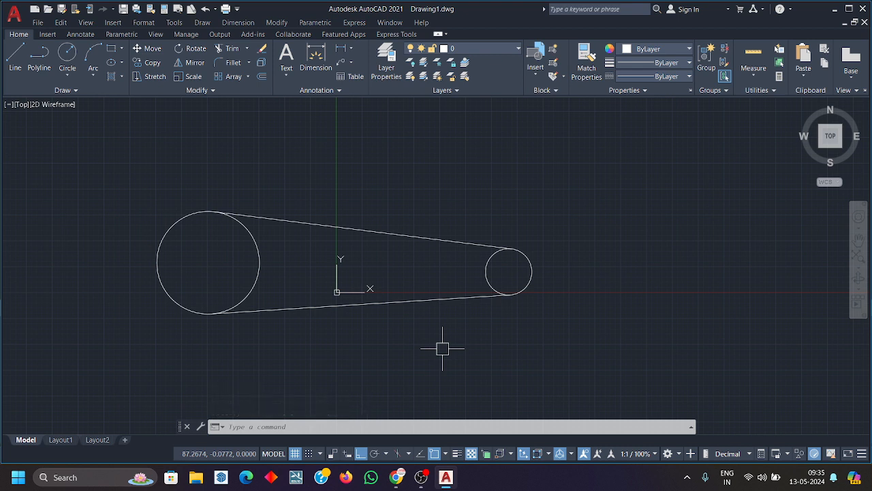
Erase both circles and the two tangent lines
{"action": "scroll", "coordinate": [436, 331], "scroll_direction": "down", "scroll_amount": 2}
{"action": "left_click", "coordinate": [535, 350]}
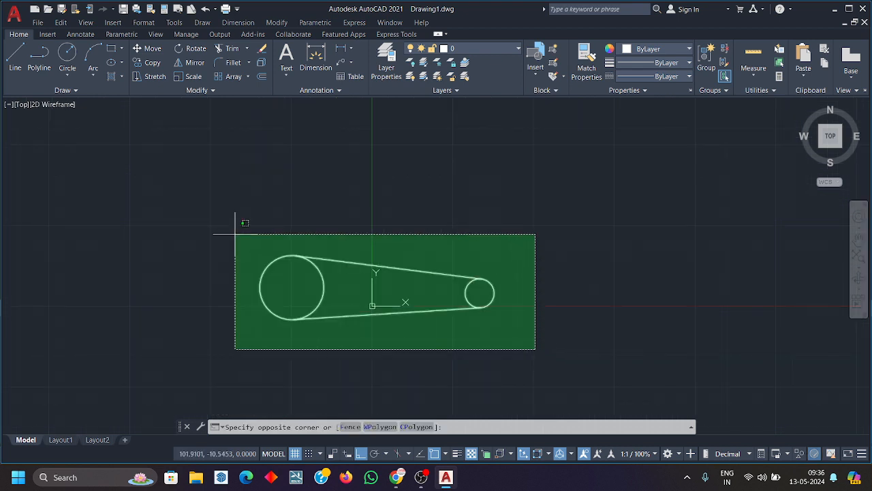
{"action": "left_click", "coordinate": [225, 236]}
{"action": "key", "text": "Delete"}
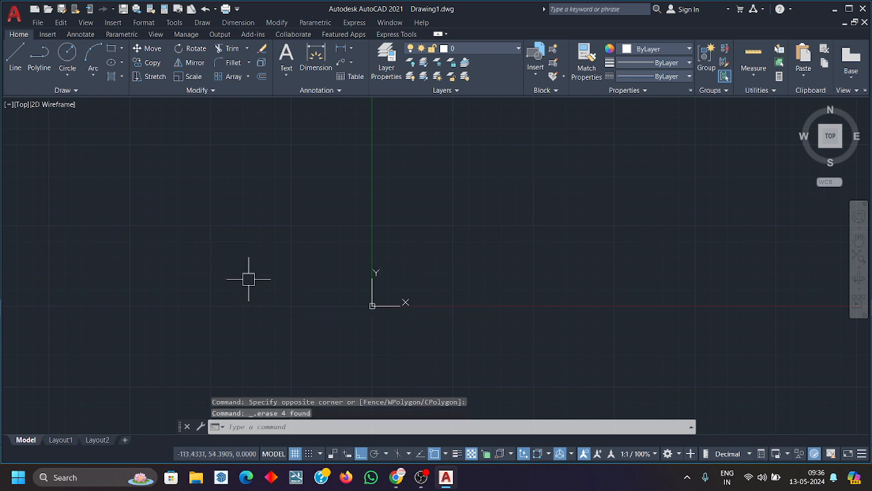
Turn off Ortho and draw a line sloping down to the right, ending just short of the origin
{"action": "type", "text": "l"}
{"action": "key", "text": "Return"}
{"action": "left_click", "coordinate": [185, 231]}
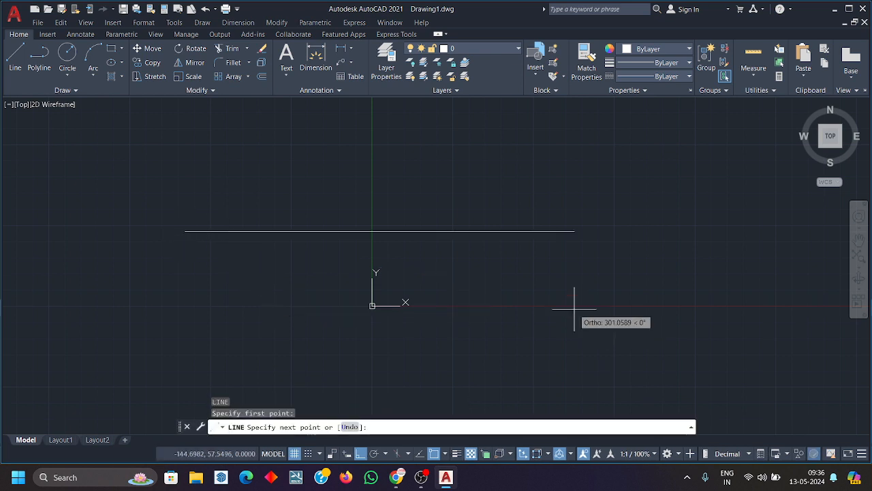
{"action": "left_click", "coordinate": [360, 454]}
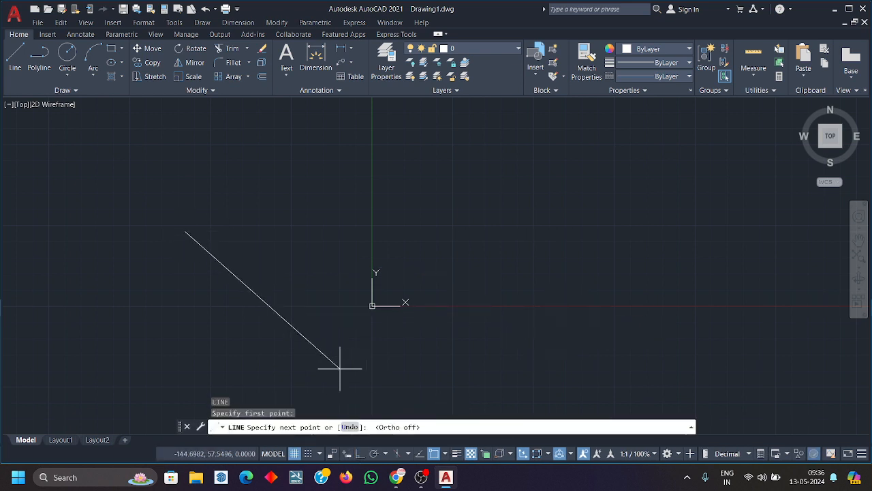
{"action": "key", "text": "Escape"}
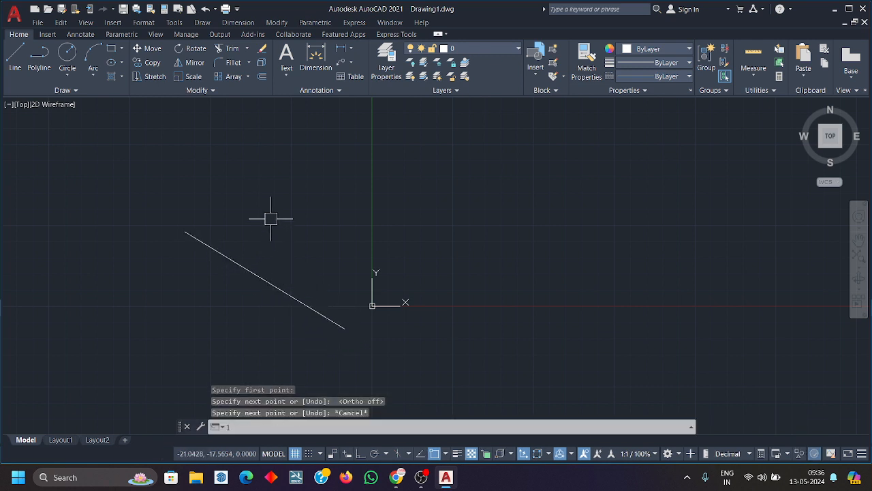
Draw a second line above the first, sloping down in nearly the same direction and ending just past the Y axis
{"action": "type", "text": "l"}
{"action": "key", "text": "Return"}
{"action": "left_click", "coordinate": [255, 193]}
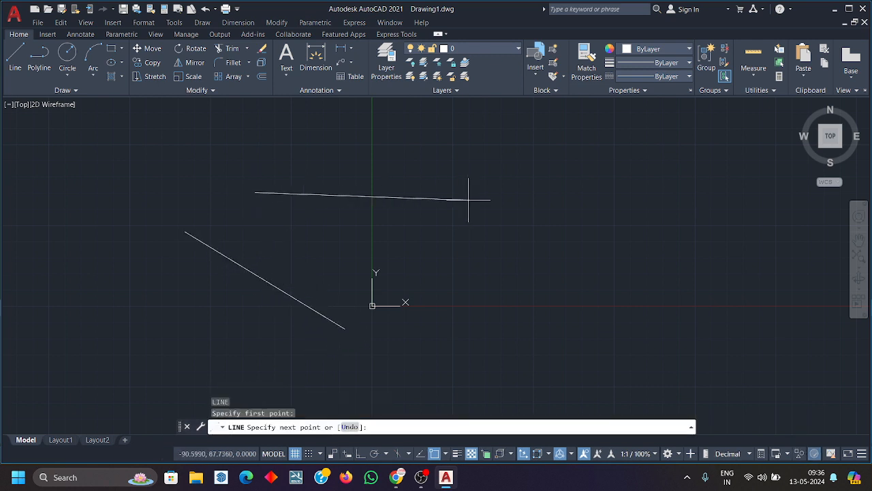
{"action": "left_click", "coordinate": [387, 261]}
{"action": "key", "text": "Return"}
Draw a tangent-tangent-radius circle touching the lower and upper lines, accepting the default radius of 11.1890
{"action": "middle_click_drag", "start_coordinate": [324, 256], "coordinate": [403, 249]}
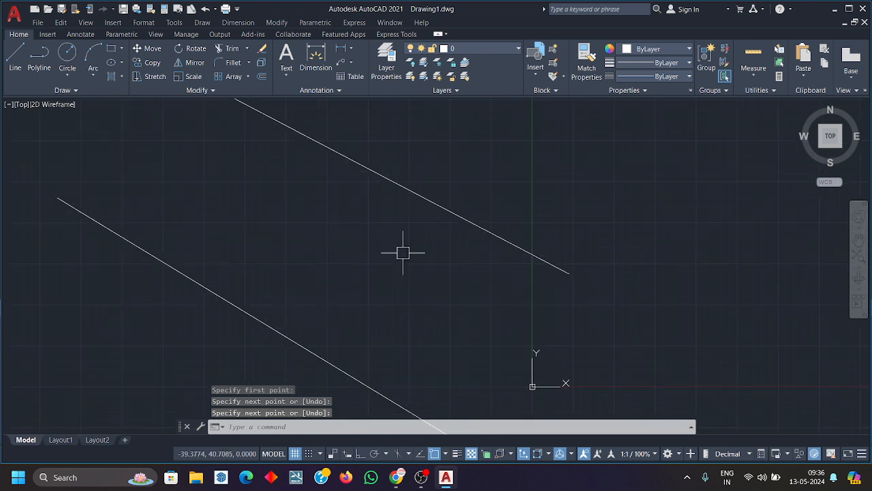
{"action": "scroll", "coordinate": [405, 252], "scroll_direction": "down", "scroll_amount": 4}
{"action": "scroll", "coordinate": [406, 257], "scroll_direction": "up", "scroll_amount": 2}
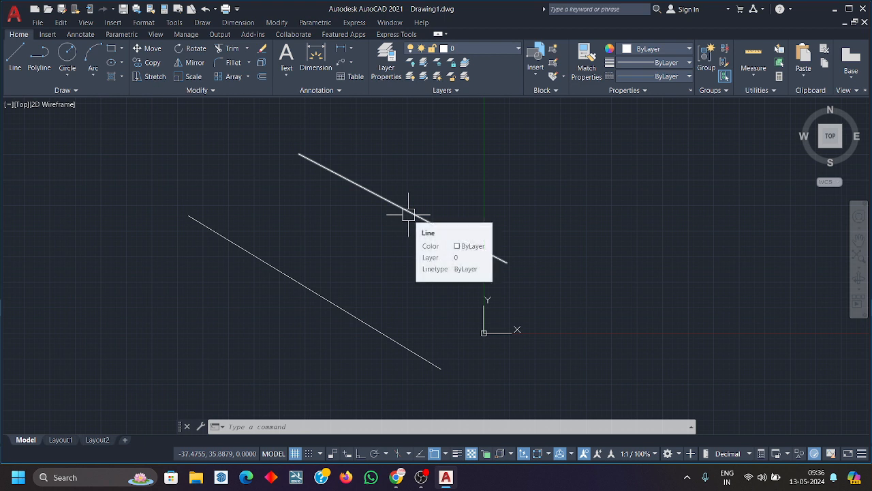
{"action": "type", "text": "c"}
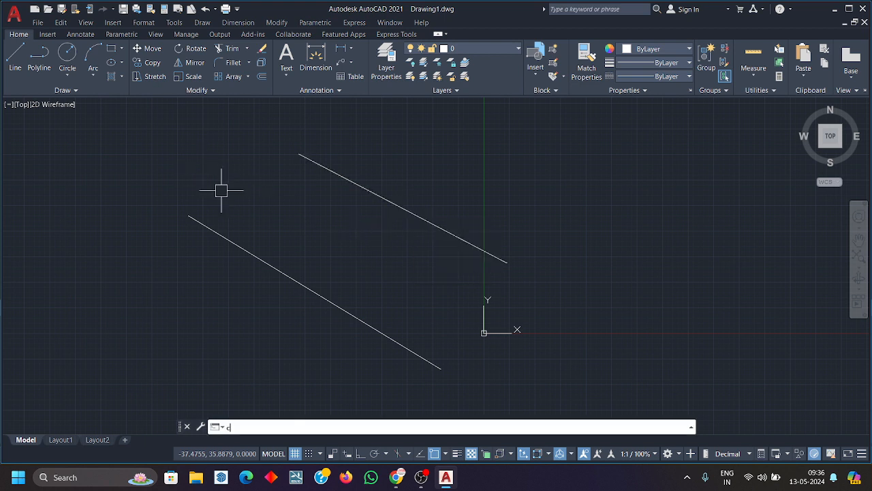
{"action": "key", "text": "Return"}
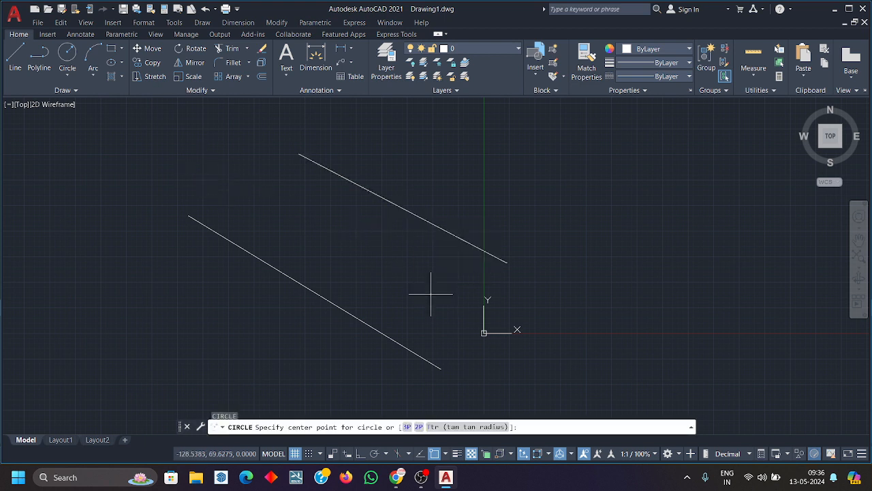
{"action": "left_click", "coordinate": [483, 426]}
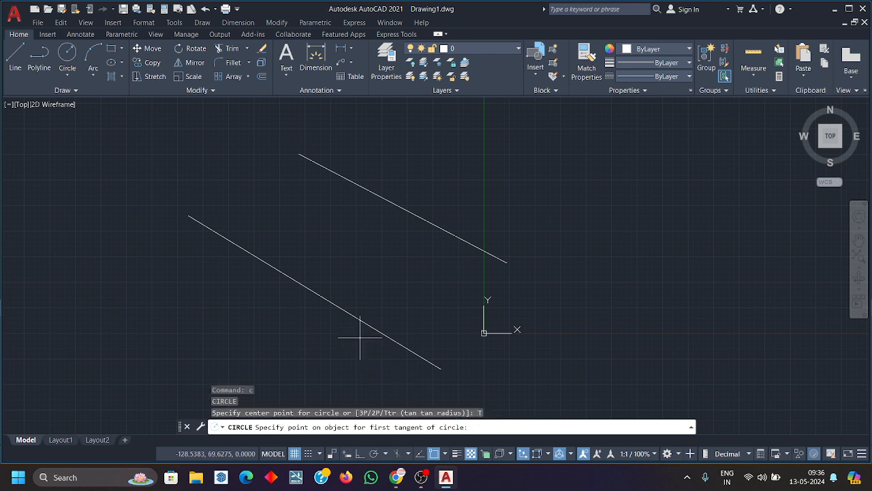
{"action": "left_click", "coordinate": [321, 295]}
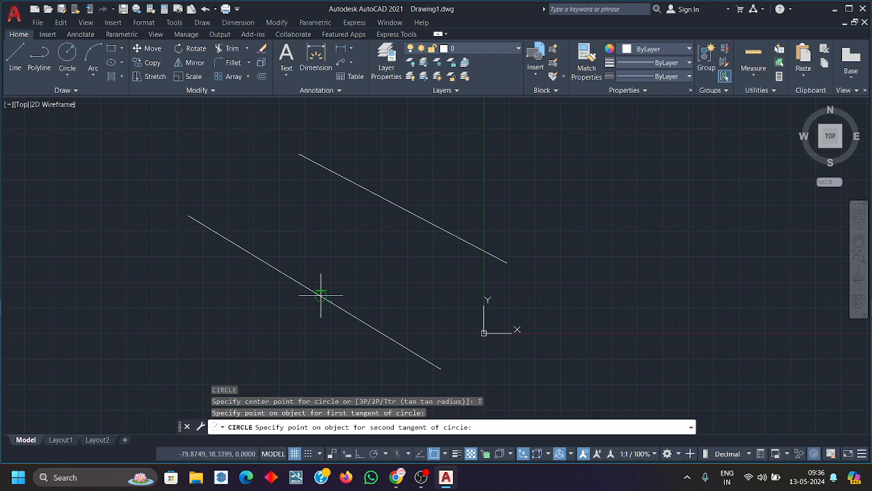
{"action": "left_click", "coordinate": [398, 208]}
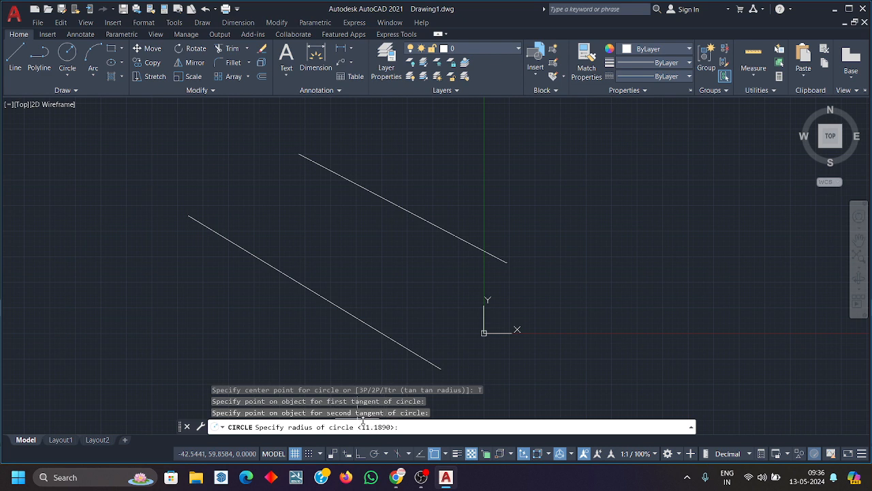
{"action": "key", "text": "Return"}
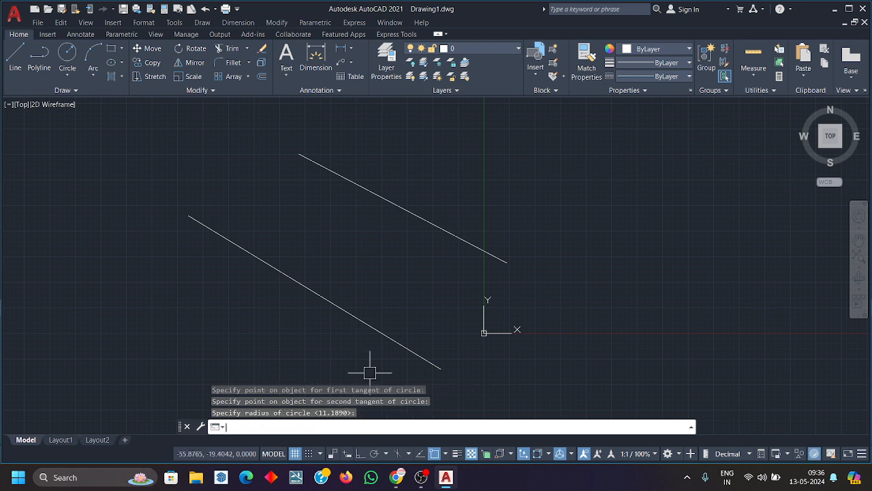
Extend both sloped lines to the small tangent circle
{"action": "scroll", "coordinate": [492, 327], "scroll_direction": "down", "scroll_amount": 6}
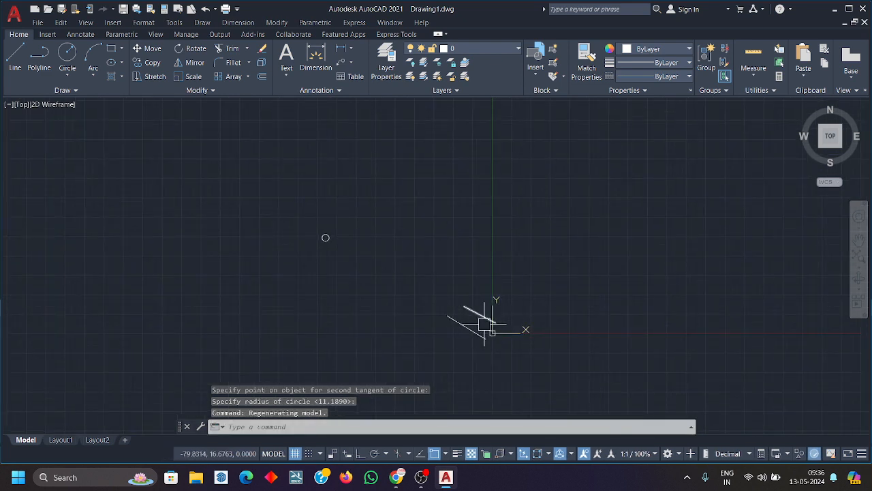
{"action": "scroll", "coordinate": [485, 333], "scroll_direction": "up", "scroll_amount": 4}
{"action": "middle_click_drag", "start_coordinate": [493, 344], "coordinate": [545, 370]}
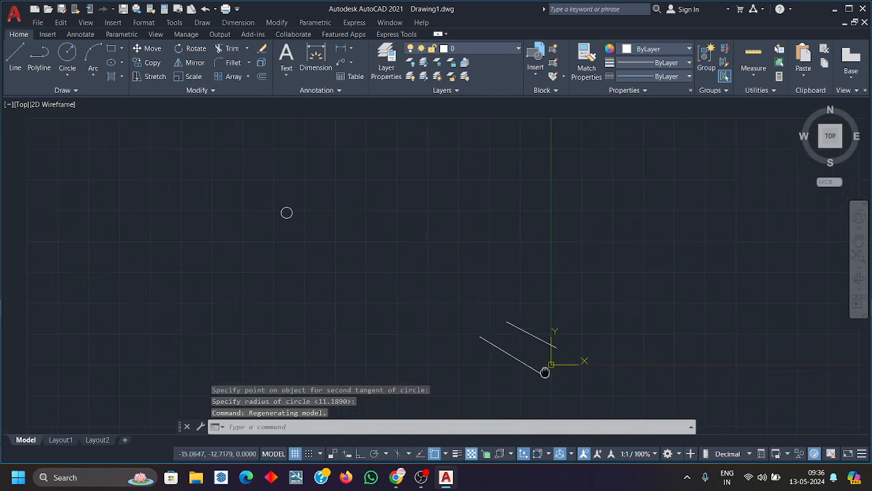
{"action": "left_click", "coordinate": [291, 216]}
{"action": "left_click", "coordinate": [352, 279]}
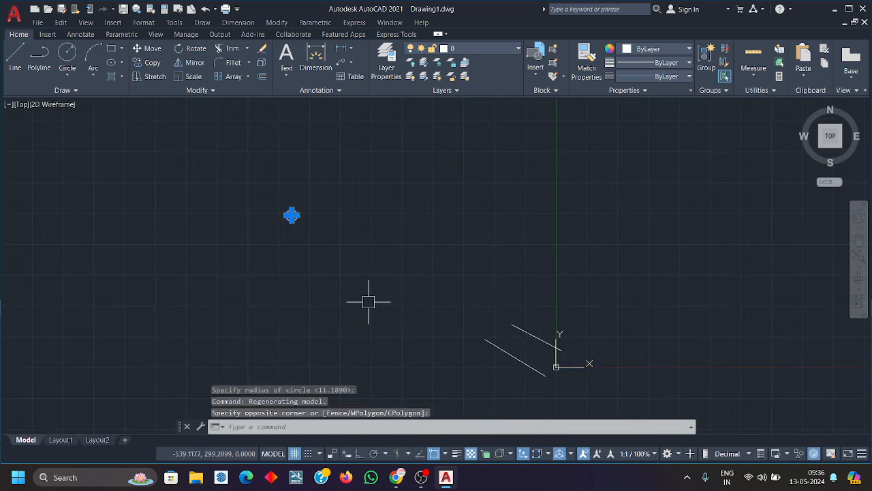
{"action": "type", "text": "ex"}
{"action": "key", "text": "Return"}
{"action": "double_click", "coordinate": [523, 323]}
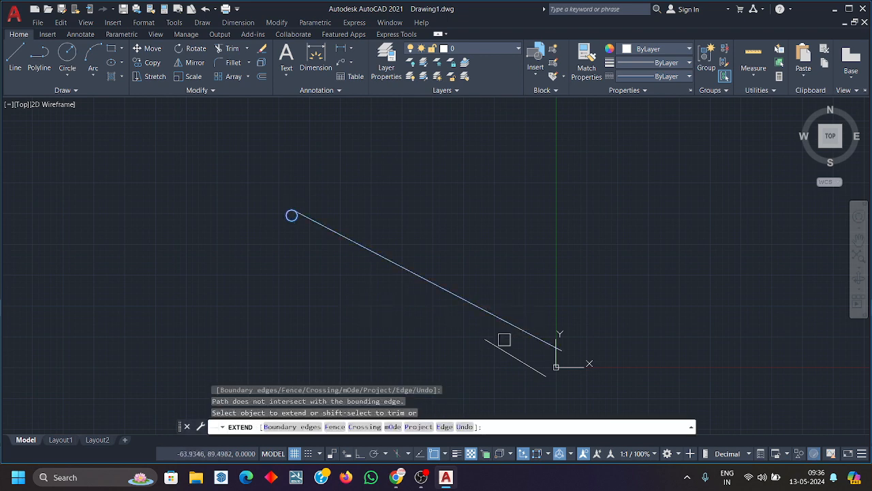
{"action": "double_click", "coordinate": [501, 344]}
{"action": "scroll", "coordinate": [321, 250], "scroll_direction": "up", "scroll_amount": 5}
{"action": "scroll", "coordinate": [319, 256], "scroll_direction": "down", "scroll_amount": 1}
{"action": "mouse_move", "coordinate": [320, 259]}
{"action": "middle_mouse_down"}
{"action": "mouse_move", "coordinate": [321, 284]}
{"action": "mouse_move", "coordinate": [370, 357]}
{"action": "middle_mouse_up"}
{"action": "key", "text": "Escape"}
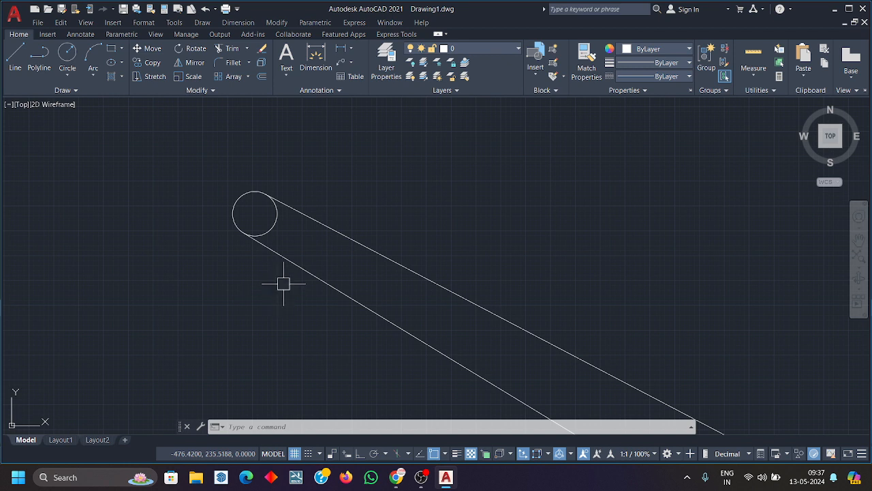
Undo the line extension and erase the tangent circle
{"action": "key", "text": "ctrl+z"}
{"action": "left_click_drag", "start_coordinate": [302, 230], "coordinate": [259, 189]}
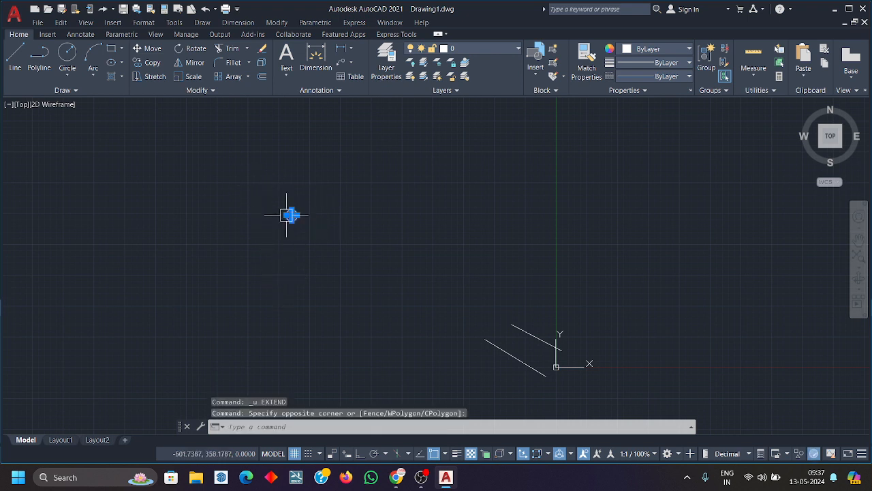
{"action": "key", "text": "Delete"}
{"action": "scroll", "coordinate": [524, 320], "scroll_direction": "up", "scroll_amount": 3}
{"action": "middle_click_drag", "start_coordinate": [541, 341], "coordinate": [506, 272]}
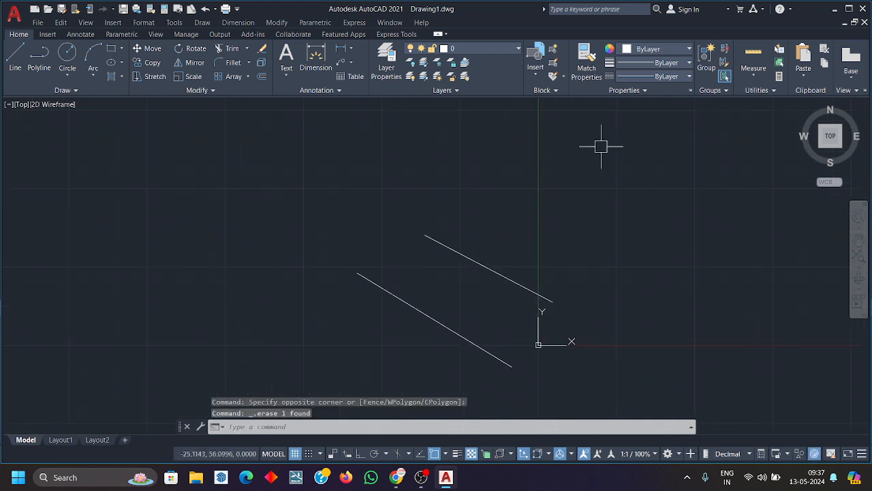
Check the lengths of the two sloped lines and the gap between them with Quick measure
{"action": "left_click", "coordinate": [760, 73]}
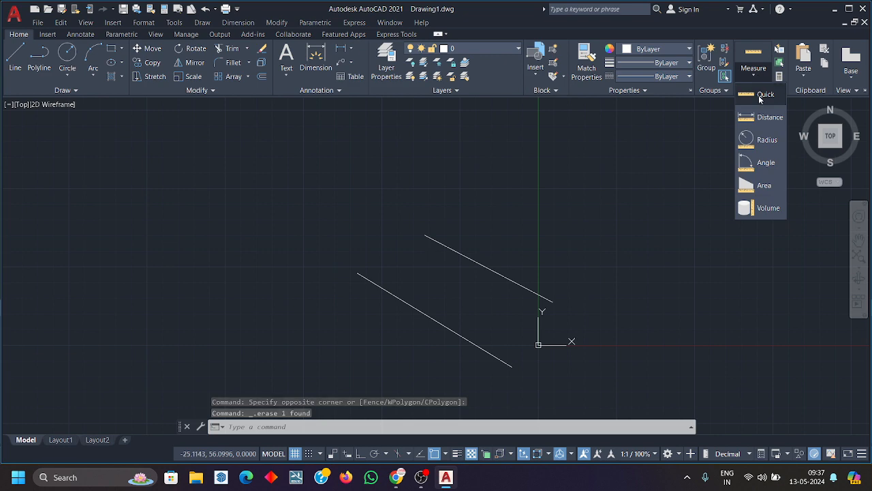
{"action": "left_click", "coordinate": [759, 92]}
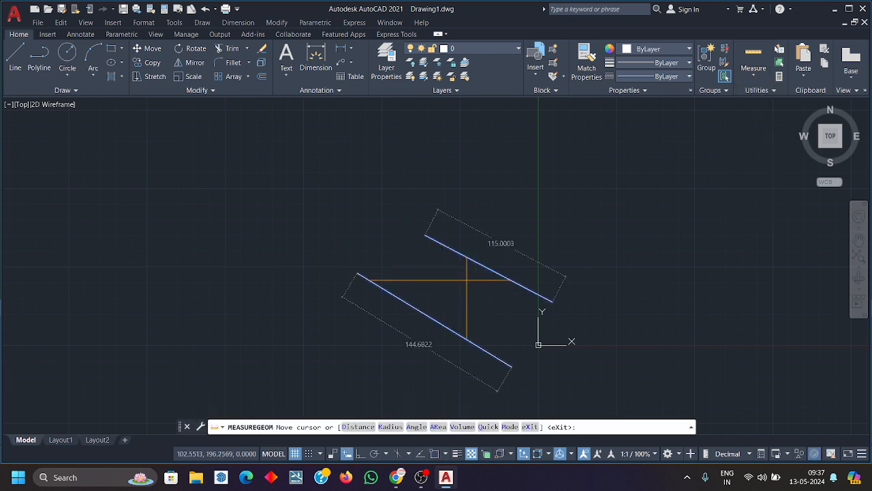
{"action": "scroll", "coordinate": [469, 285], "scroll_direction": "up", "scroll_amount": 4}
{"action": "middle_click_drag", "start_coordinate": [463, 270], "coordinate": [473, 195]}
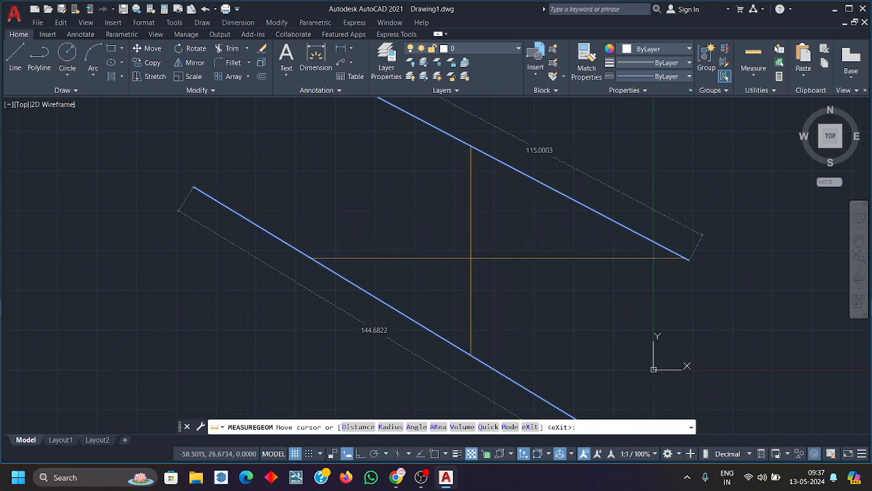
{"action": "key", "text": "Escape"}
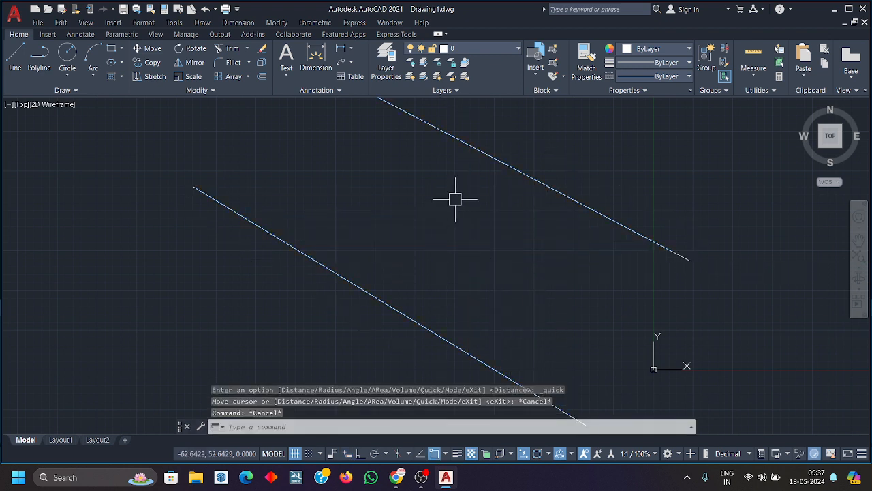
Place an aligned dimension from the lower sloped line across to the upper sloped line
{"action": "left_click", "coordinate": [352, 49]}
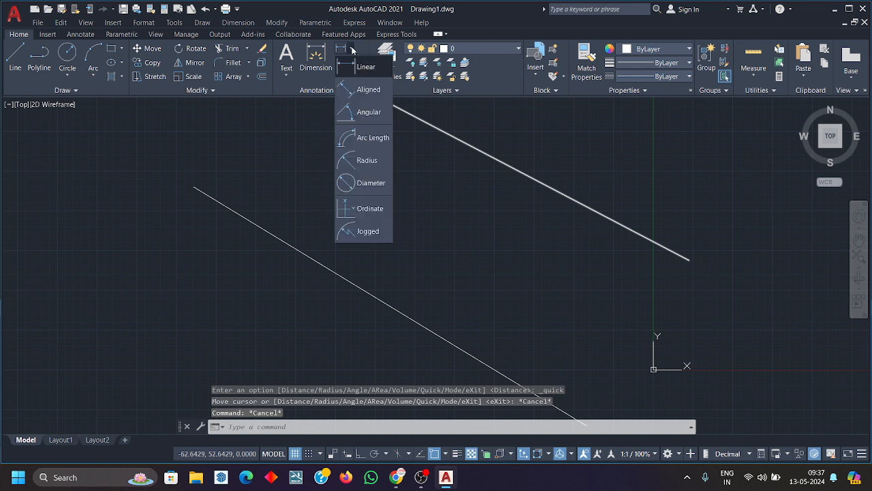
{"action": "left_click", "coordinate": [370, 90]}
{"action": "left_click", "coordinate": [409, 315]}
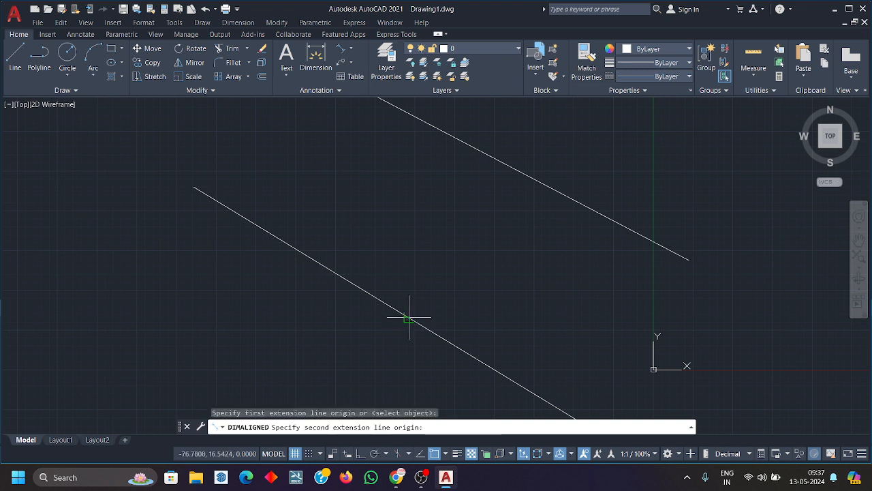
{"action": "left_click", "coordinate": [476, 149]}
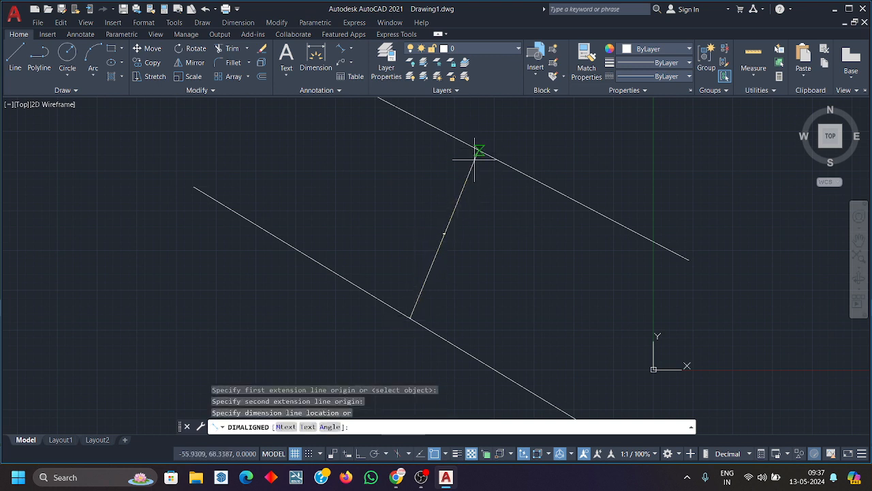
{"action": "left_click", "coordinate": [451, 240]}
{"action": "scroll", "coordinate": [453, 235], "scroll_direction": "up", "scroll_amount": 5}
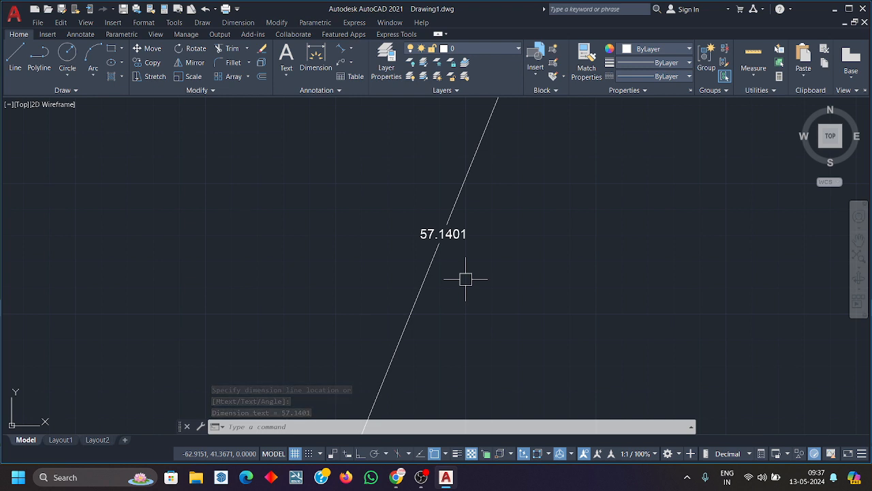
Erase the aligned dimension between the two sloped lines
{"action": "scroll", "coordinate": [452, 297], "scroll_direction": "down", "scroll_amount": 5}
{"action": "left_click", "coordinate": [472, 331]}
{"action": "left_click", "coordinate": [365, 274]}
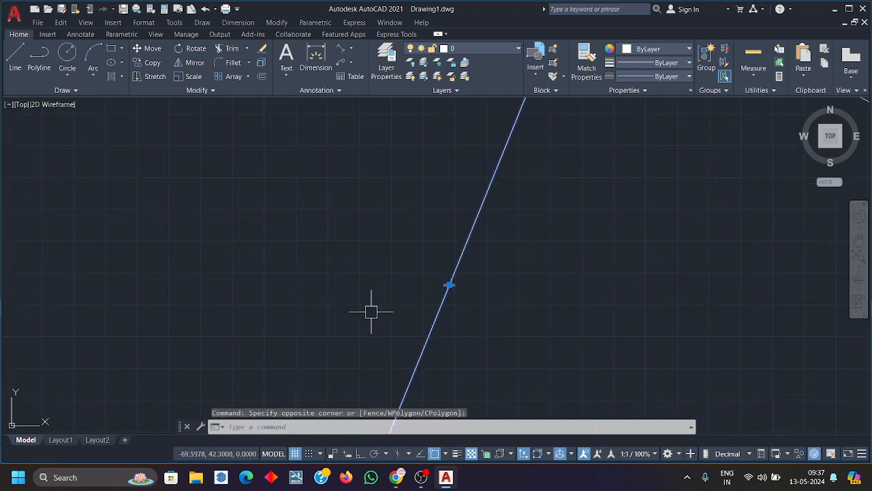
{"action": "key", "text": "Delete"}
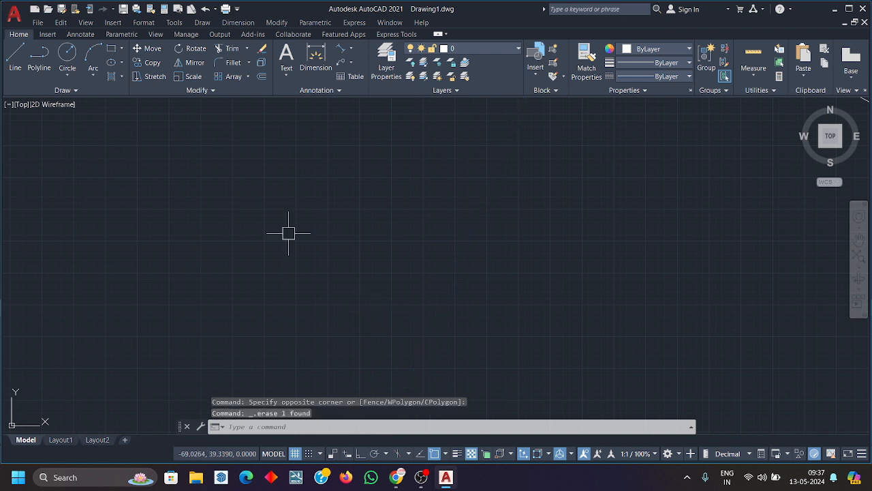
Start a tangent-tangent-radius circle with its tangent points on the upper and lower sloped lines
{"action": "left_click", "coordinate": [72, 79]}
{"action": "left_click", "coordinate": [107, 197]}
{"action": "scroll", "coordinate": [292, 246], "scroll_direction": "up", "scroll_amount": 5}
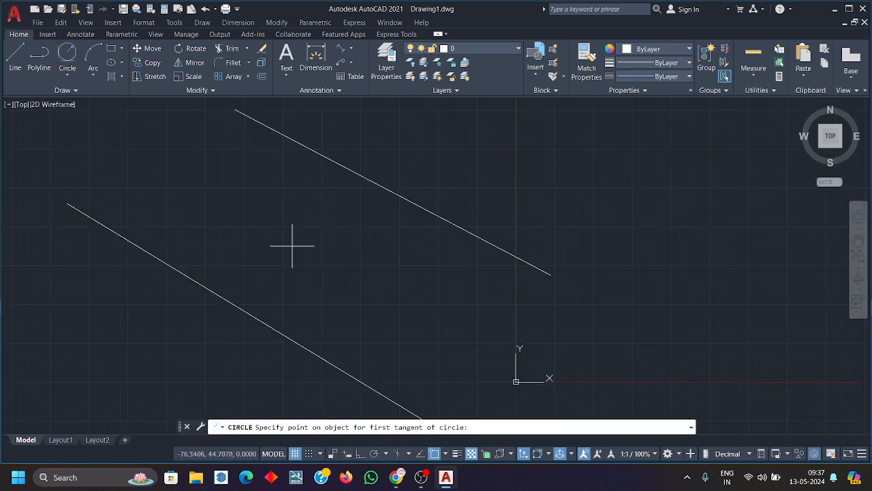
{"action": "scroll", "coordinate": [292, 246], "scroll_direction": "down", "scroll_amount": 2}
{"action": "left_click", "coordinate": [332, 201]}
{"action": "left_click", "coordinate": [287, 302]}
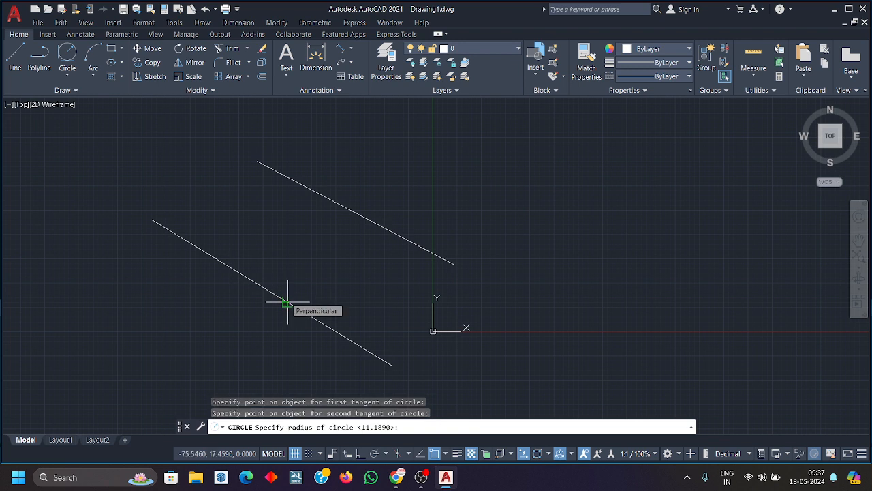
Calculate 57.8/2 in QuickCalc and complete the tangent circle with a radius of 28.9
{"action": "key", "text": "ctrl+8"}
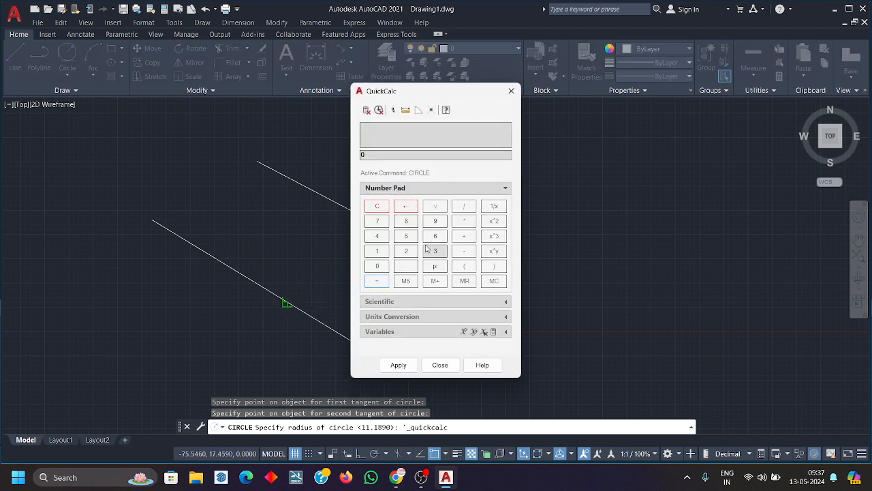
{"action": "left_click", "coordinate": [382, 221]}
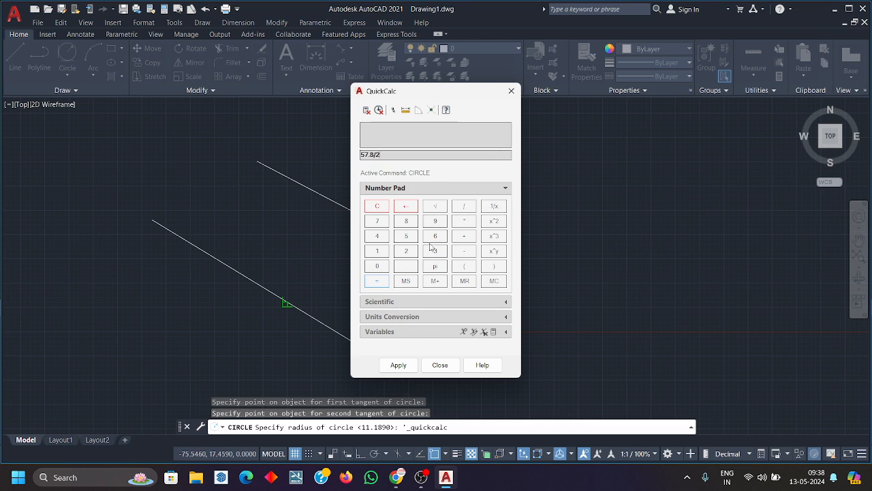
{"action": "left_click", "coordinate": [377, 281]}
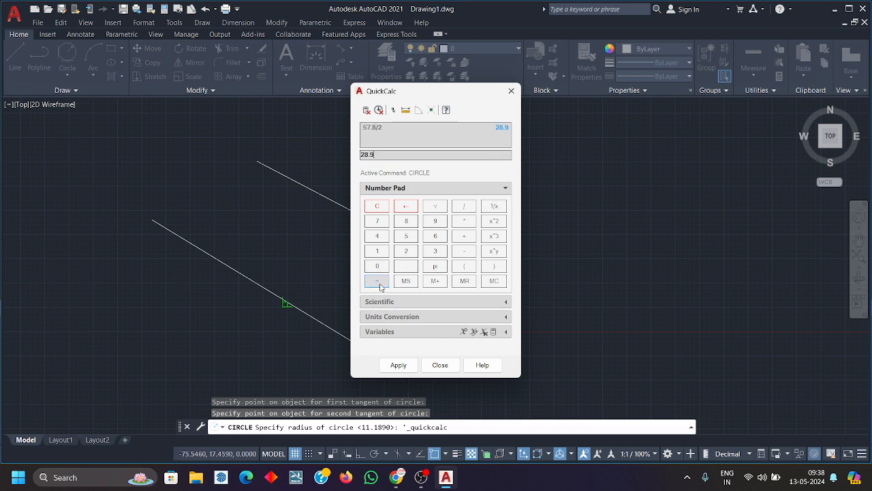
{"action": "left_click", "coordinate": [516, 93]}
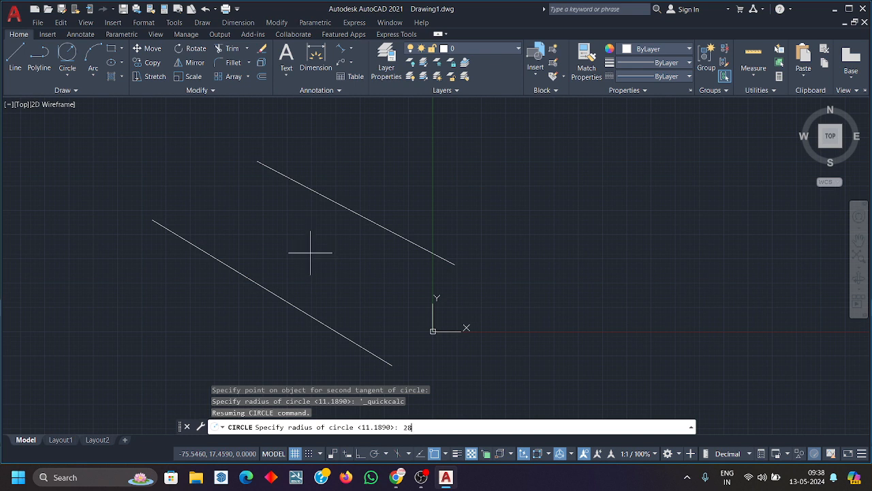
{"action": "key", "text": "Return"}
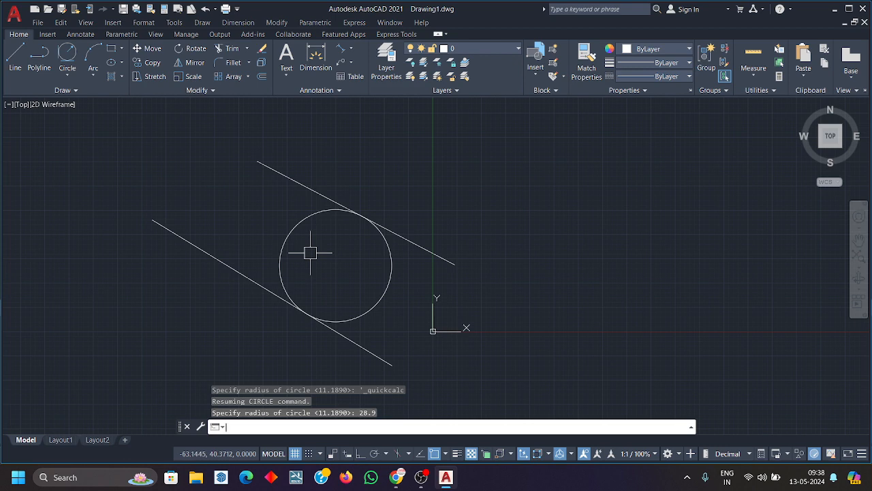
Erase the two sloped lines together with the tangent circle between them
{"action": "middle_click_drag", "start_coordinate": [310, 253], "coordinate": [364, 229]}
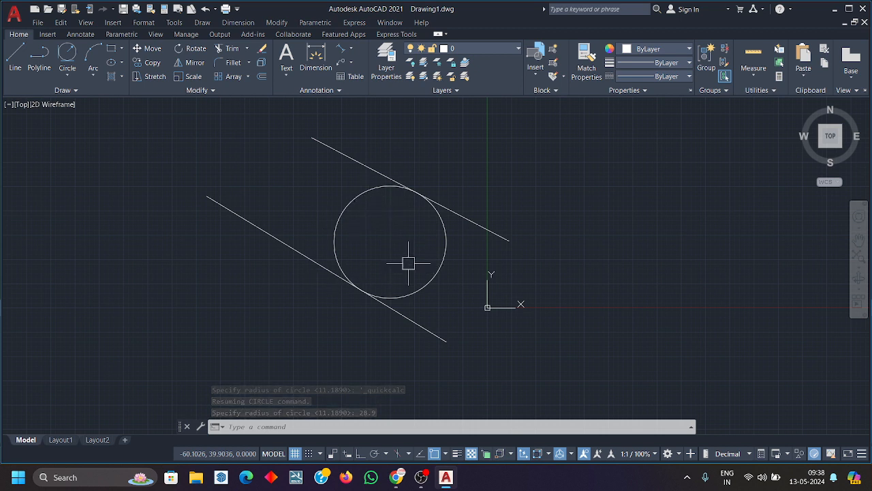
{"action": "scroll", "coordinate": [477, 280], "scroll_direction": "down", "scroll_amount": 4}
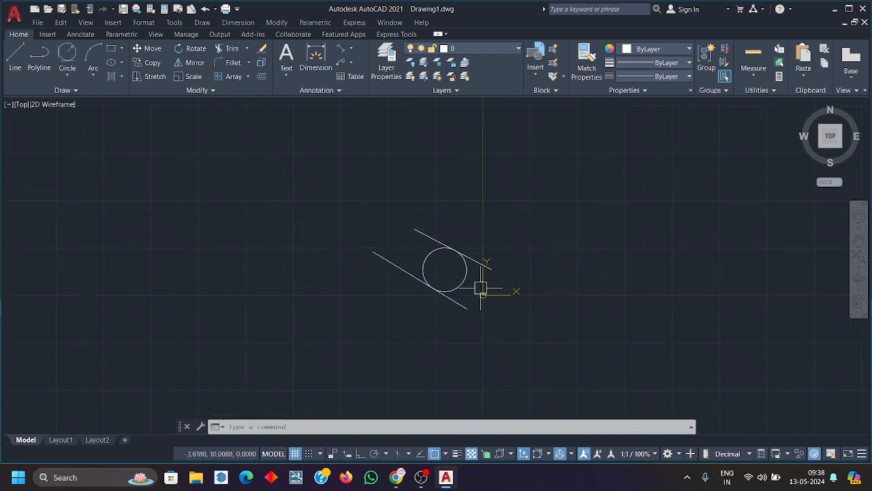
{"action": "middle_click_drag", "start_coordinate": [481, 288], "coordinate": [541, 292]}
{"action": "scroll", "coordinate": [541, 292], "scroll_direction": "up", "scroll_amount": 2}
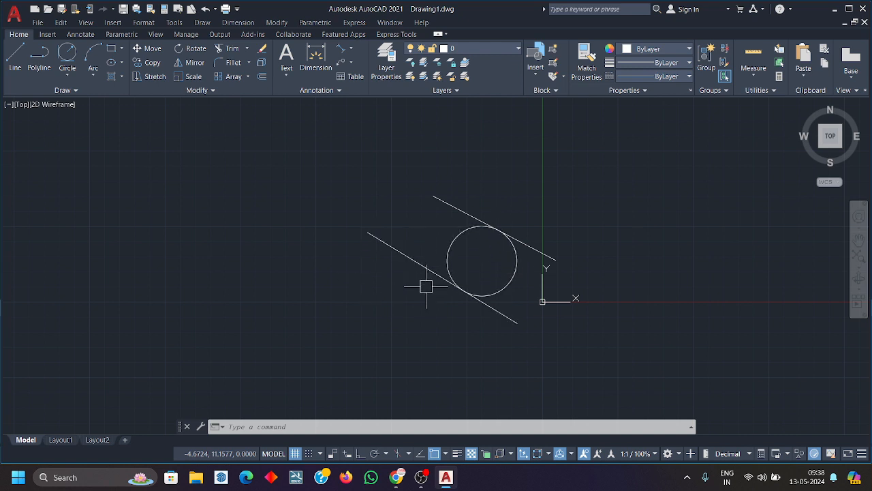
{"action": "left_click", "coordinate": [535, 342]}
{"action": "left_click", "coordinate": [464, 199]}
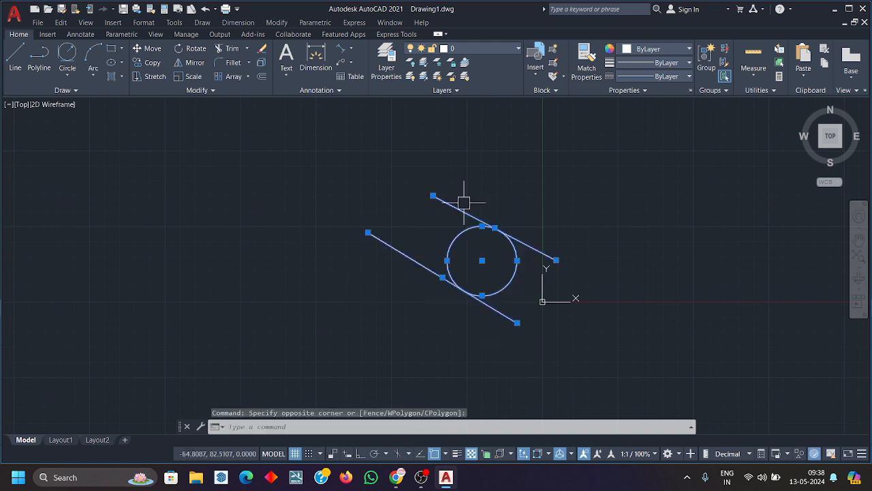
{"action": "key", "text": "Delete"}
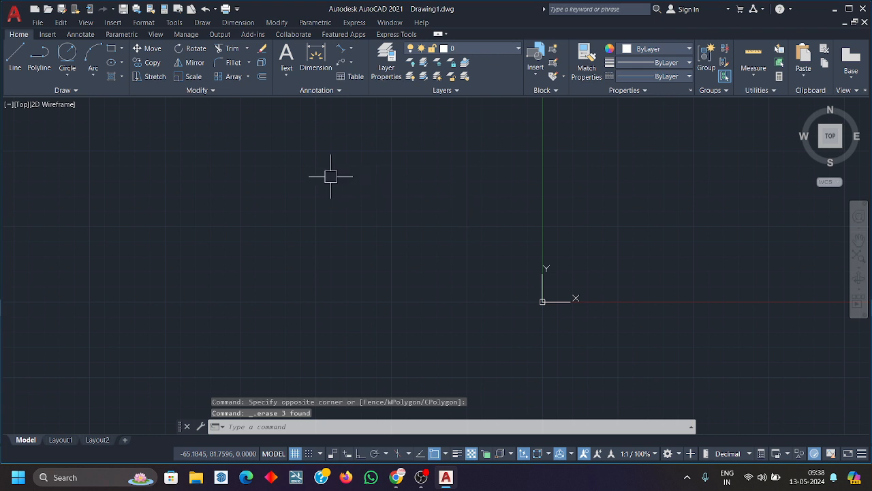
Draw an open chain of three connected lines, rising to a peak, descending toward the origin and turning back down to the lower left
{"action": "left_click", "coordinate": [66, 72]}
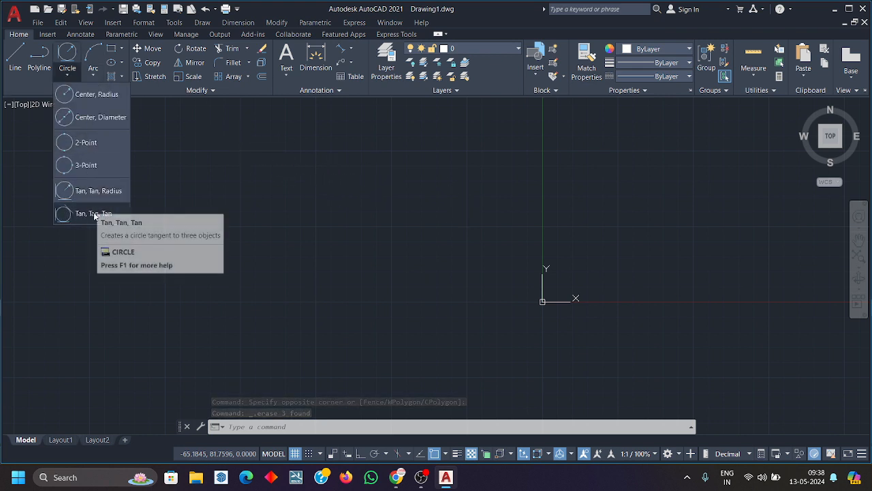
{"action": "left_click", "coordinate": [15, 58]}
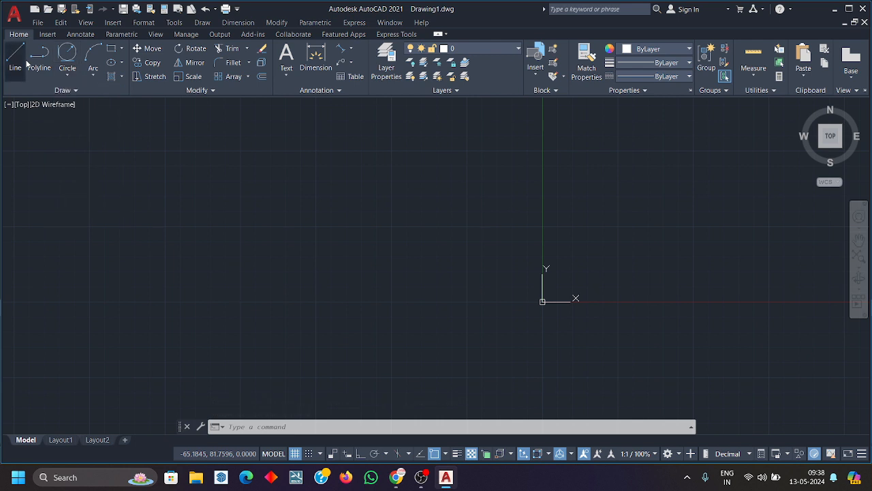
{"action": "left_click", "coordinate": [160, 258]}
{"action": "left_click", "coordinate": [400, 156]}
{"action": "left_click", "coordinate": [492, 280]}
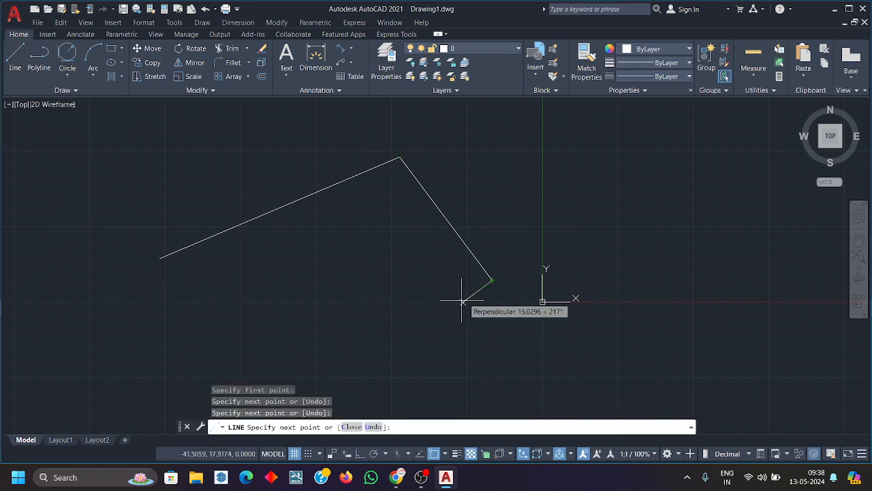
{"action": "middle_click_drag", "start_coordinate": [349, 374], "coordinate": [344, 313]}
{"action": "left_click", "coordinate": [356, 352]}
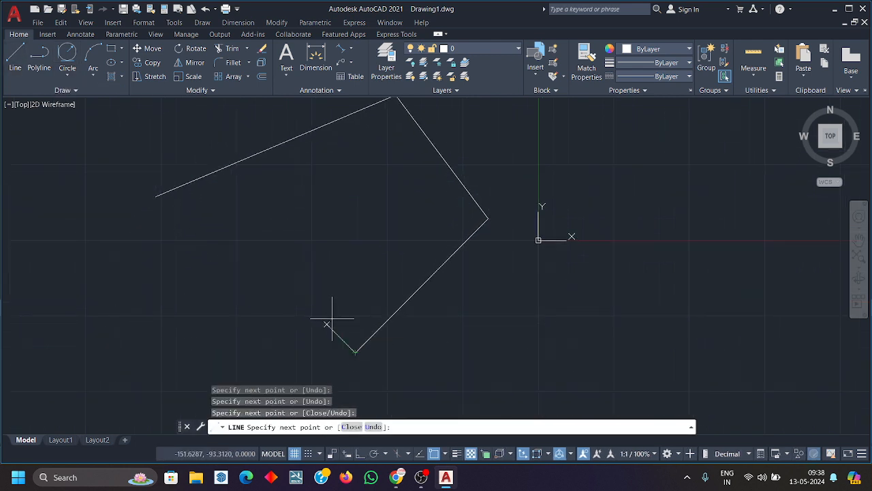
{"action": "key", "text": "Escape"}
Draw a tangent-tangent-tangent circle touching all three connected lines
{"action": "left_click", "coordinate": [67, 75]}
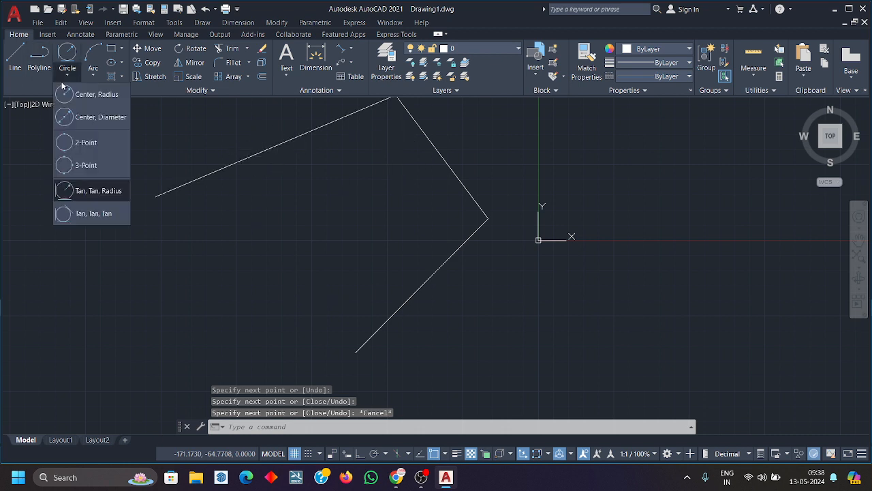
{"action": "left_click", "coordinate": [77, 214]}
{"action": "left_click", "coordinate": [250, 162]}
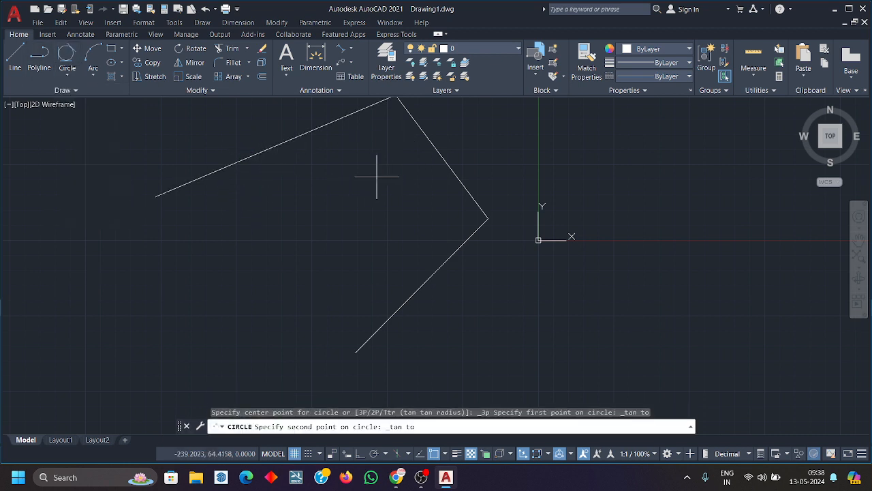
{"action": "left_click", "coordinate": [417, 150]}
{"action": "left_click", "coordinate": [405, 291]}
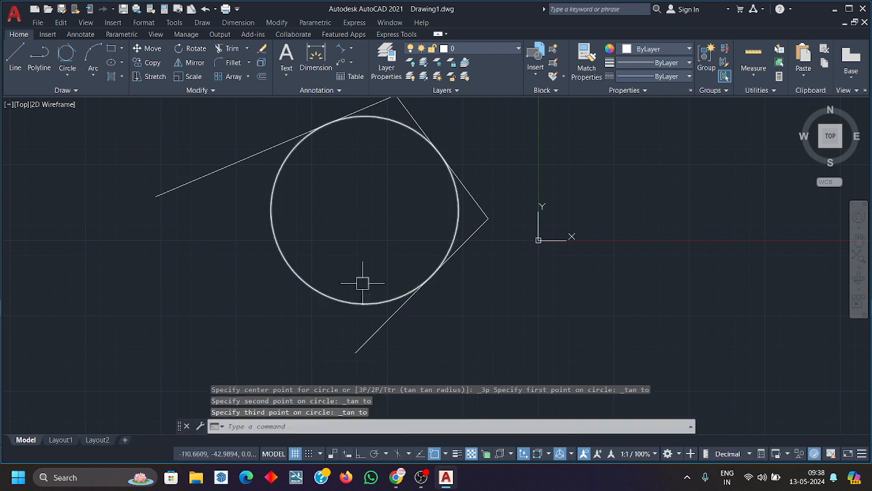
Erase the three connected lines and the circle tangent to them
{"action": "scroll", "coordinate": [321, 259], "scroll_direction": "down", "scroll_amount": 1}
{"action": "left_click", "coordinate": [427, 327]}
{"action": "left_click", "coordinate": [280, 180]}
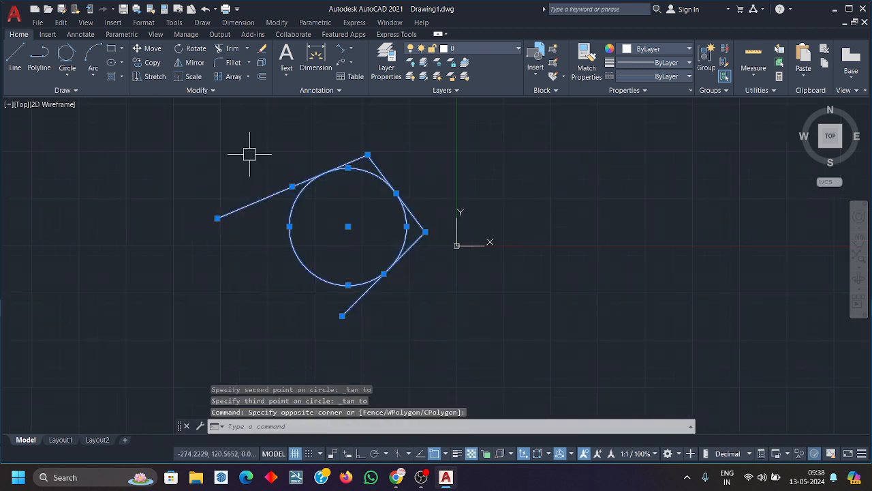
{"action": "key", "text": "Delete"}
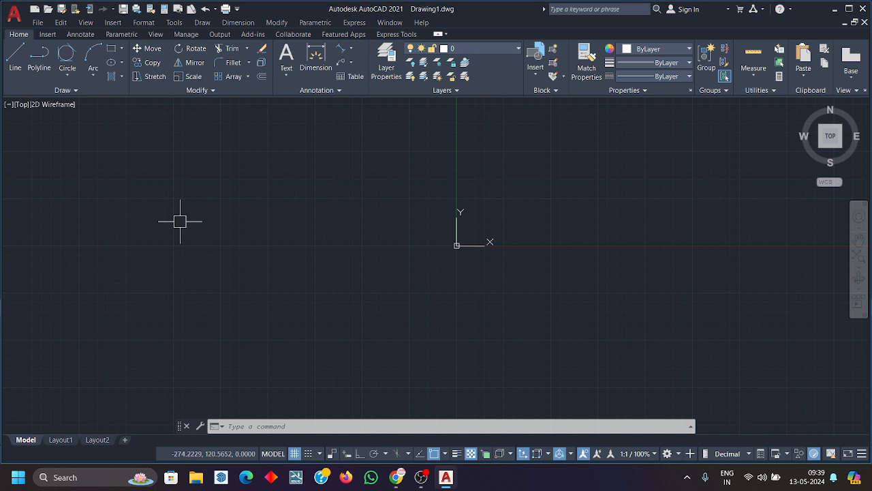
{"action": "scroll", "coordinate": [174, 140], "scroll_direction": "up", "scroll_amount": 2}
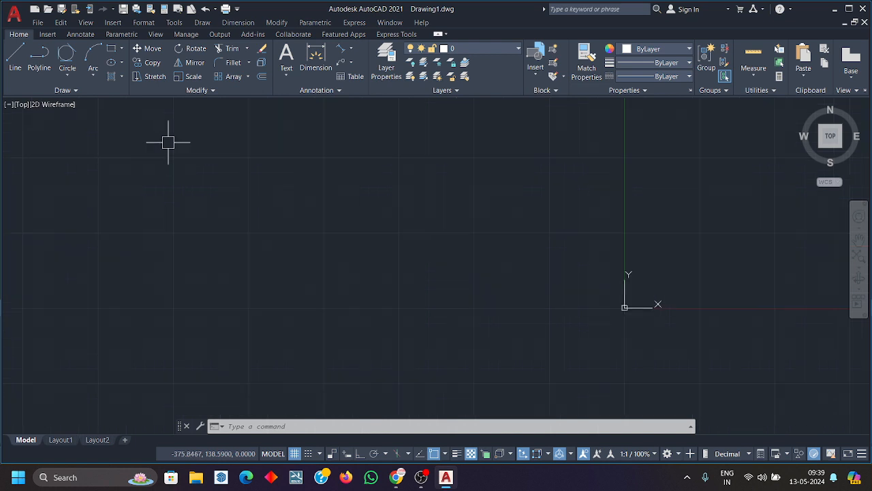
{"action": "left_click", "coordinate": [99, 71]}
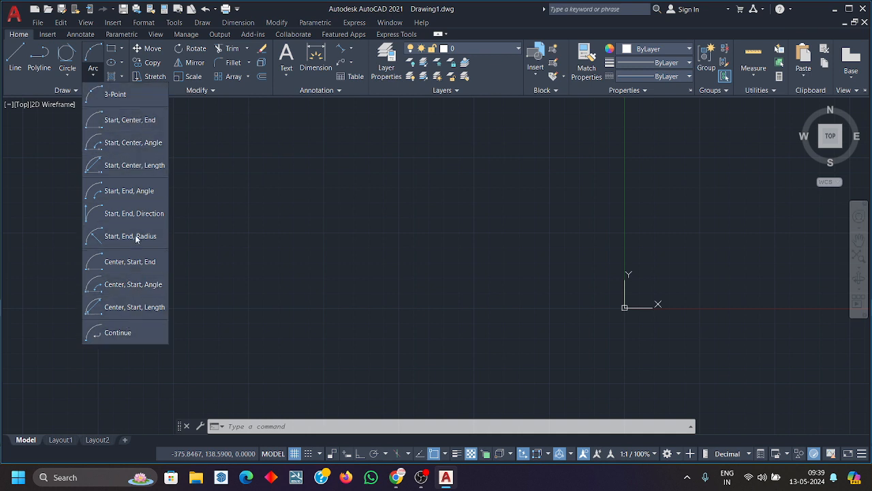
{"action": "left_click", "coordinate": [91, 80]}
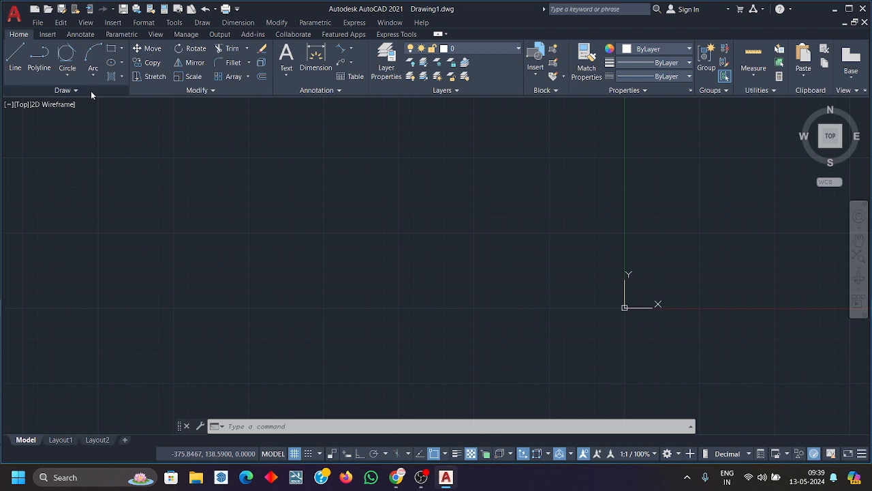
Turn on orthogonal drawing and draw a vertical line downward in the empty area to the origin's left
{"action": "type", "text": "l"}
{"action": "key", "text": "Return"}
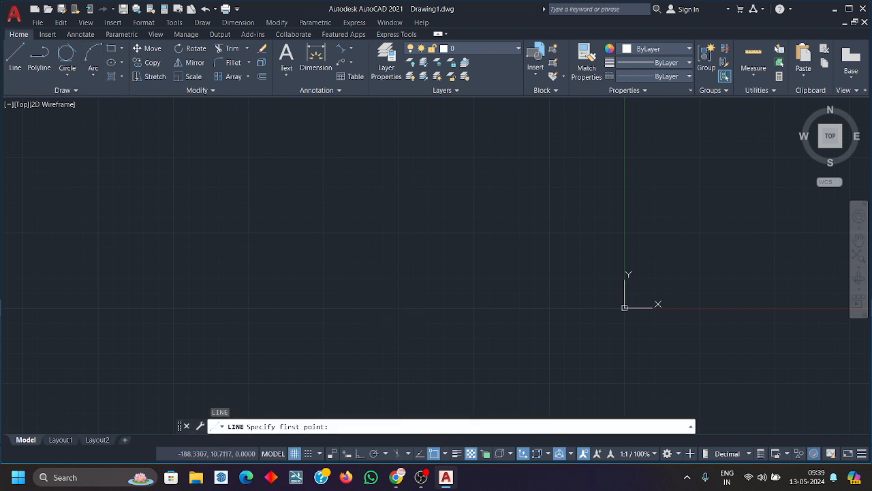
{"action": "left_click", "coordinate": [408, 206]}
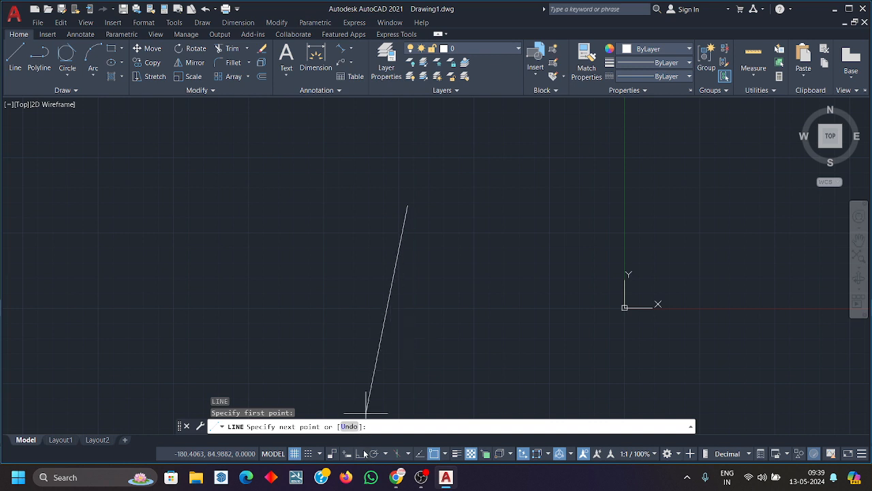
{"action": "left_click", "coordinate": [362, 453]}
{"action": "key", "text": "Escape"}
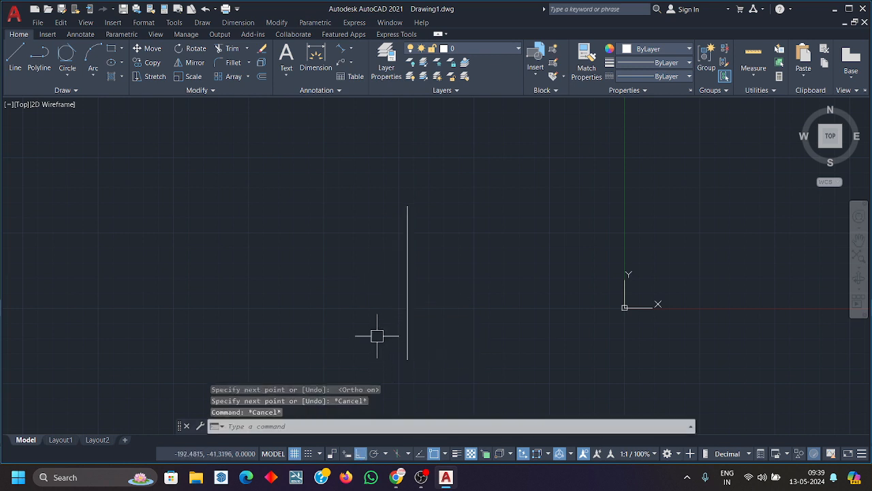
Draw a horizontal line crossing the vertical line from one side to the other
{"action": "middle_click_drag", "start_coordinate": [377, 335], "coordinate": [351, 270]}
{"action": "type", "text": "l"}
{"action": "key", "text": "Return"}
{"action": "left_click", "coordinate": [233, 229]}
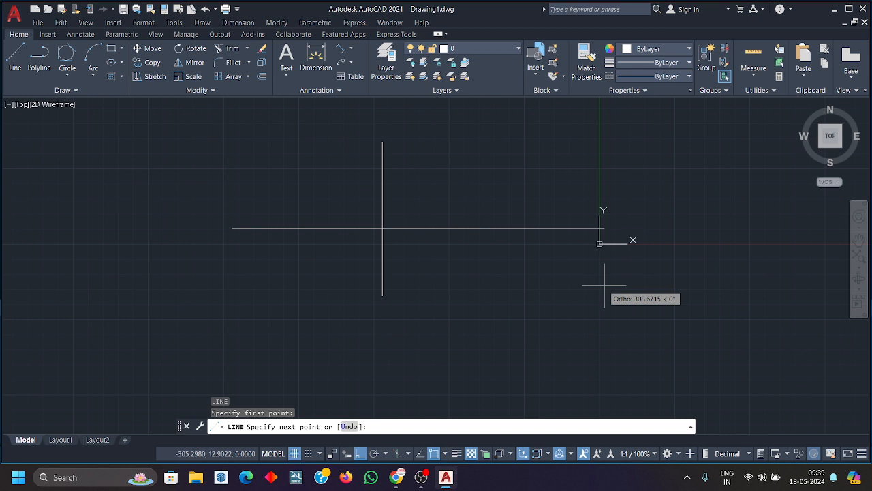
{"action": "left_click", "coordinate": [508, 266]}
{"action": "key", "text": "Escape"}
{"action": "scroll", "coordinate": [490, 314], "scroll_direction": "up", "scroll_amount": 2}
{"action": "middle_click_drag", "start_coordinate": [490, 314], "coordinate": [568, 335]}
{"action": "scroll", "coordinate": [561, 329], "scroll_direction": "down", "scroll_amount": 2}
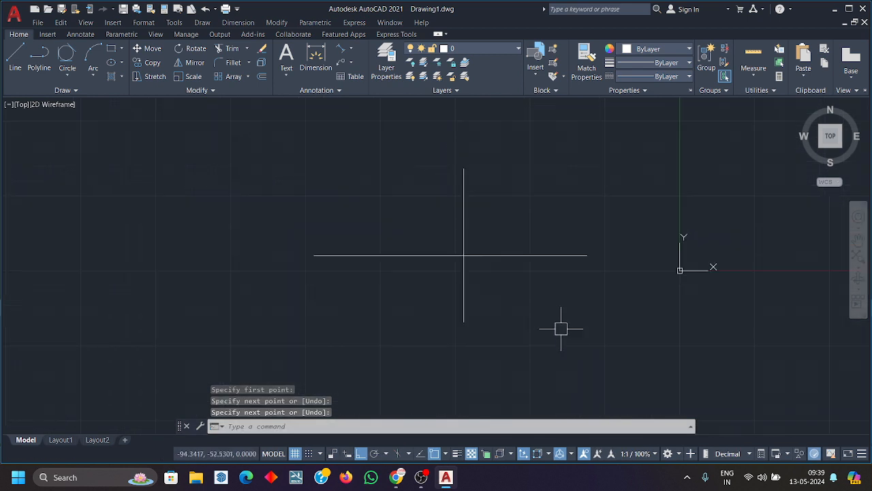
Move the horizontal line by its midpoint onto the midpoint of the vertical line
{"action": "left_click", "coordinate": [578, 304]}
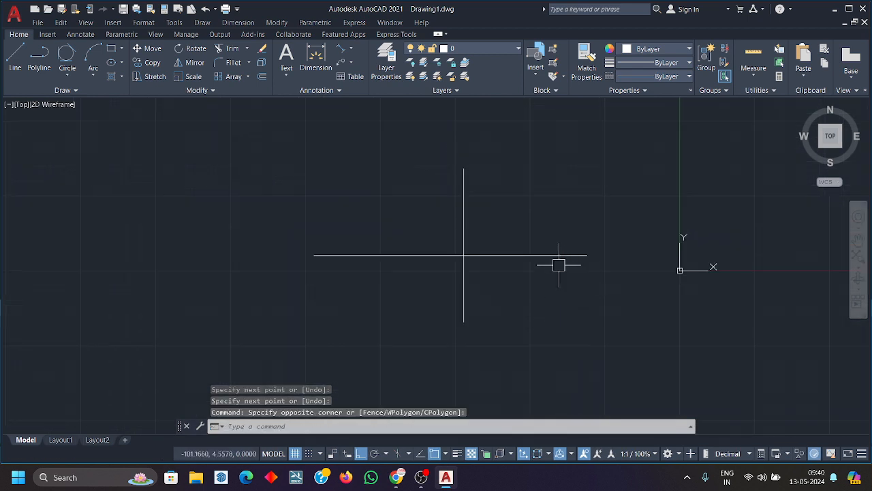
{"action": "left_click", "coordinate": [536, 243]}
{"action": "key", "text": "Return"}
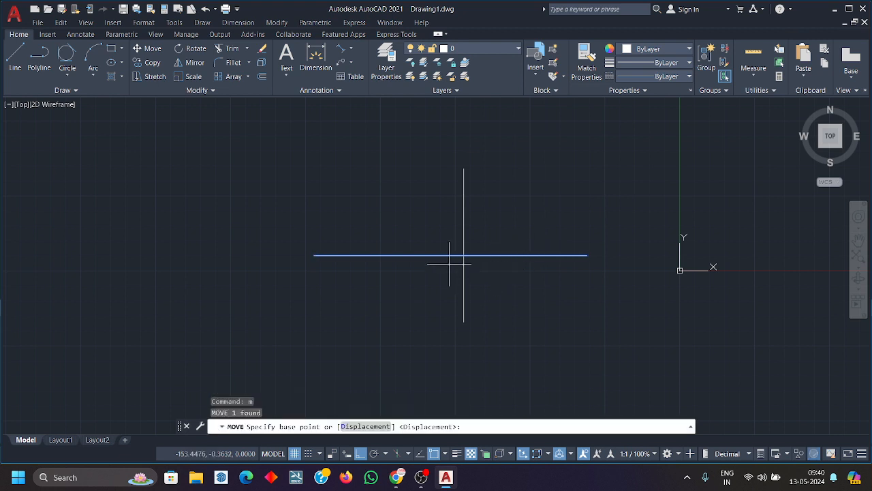
{"action": "left_click", "coordinate": [445, 255]}
{"action": "left_click", "coordinate": [464, 245]}
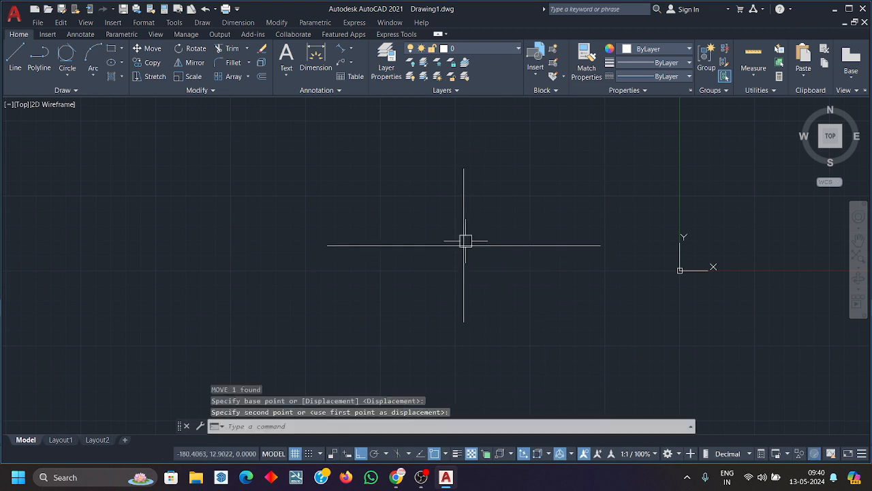
Draw a three-point arc from the horizontal line's left end through the vertical line's top to the horizontal line's right end
{"action": "type", "text": "a"}
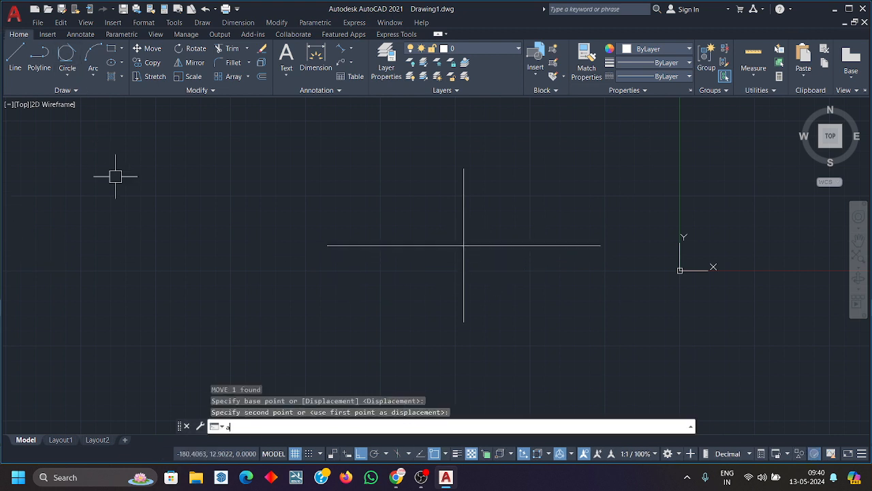
{"action": "key", "text": "Return"}
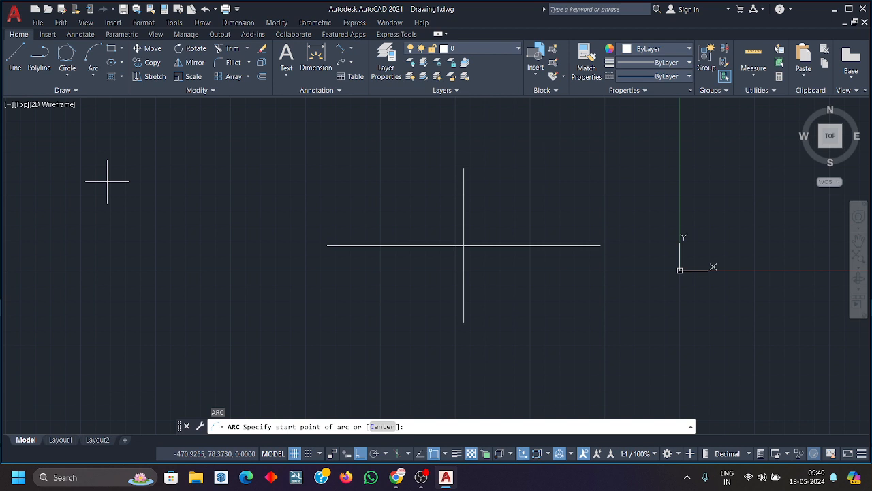
{"action": "left_click", "coordinate": [94, 76]}
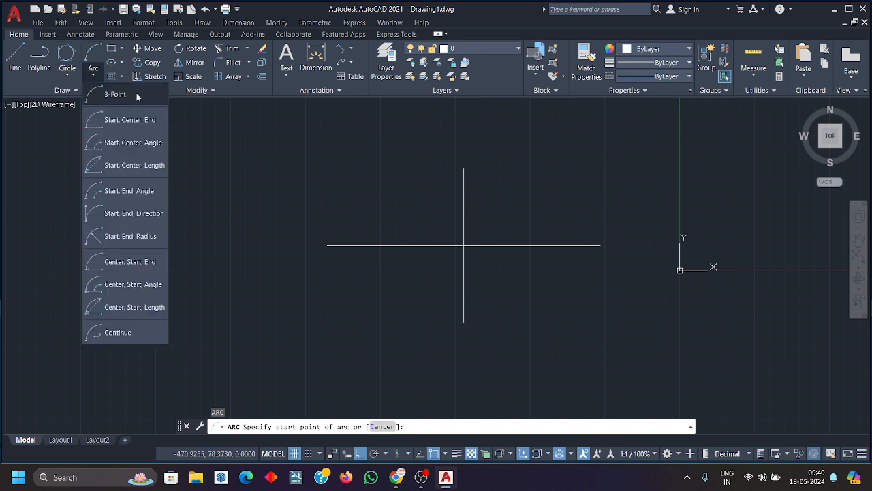
{"action": "left_click", "coordinate": [93, 79]}
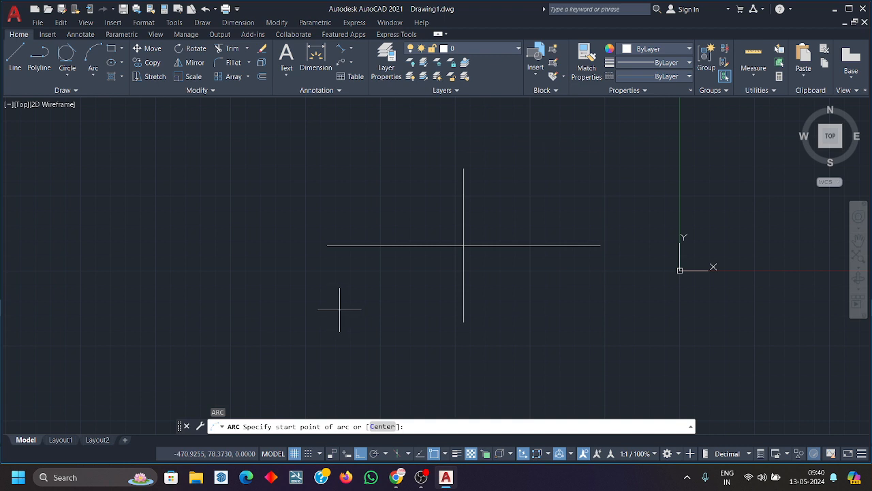
{"action": "left_click", "coordinate": [328, 245]}
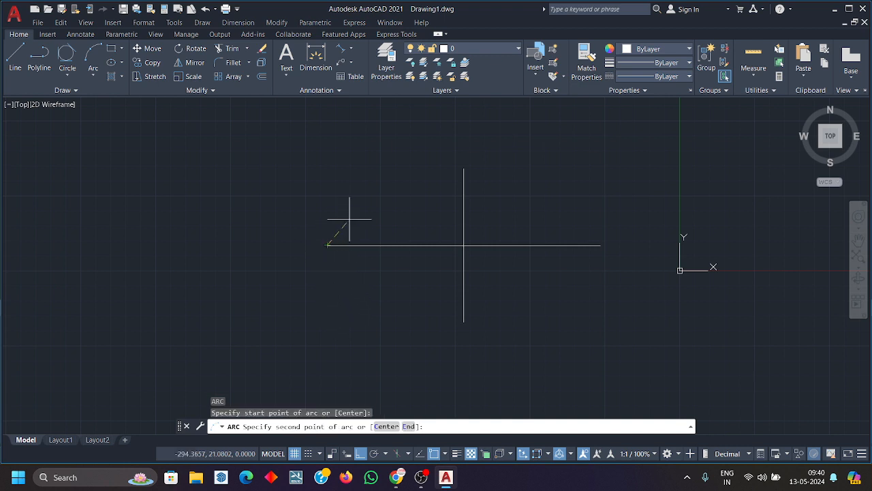
{"action": "left_click", "coordinate": [463, 169]}
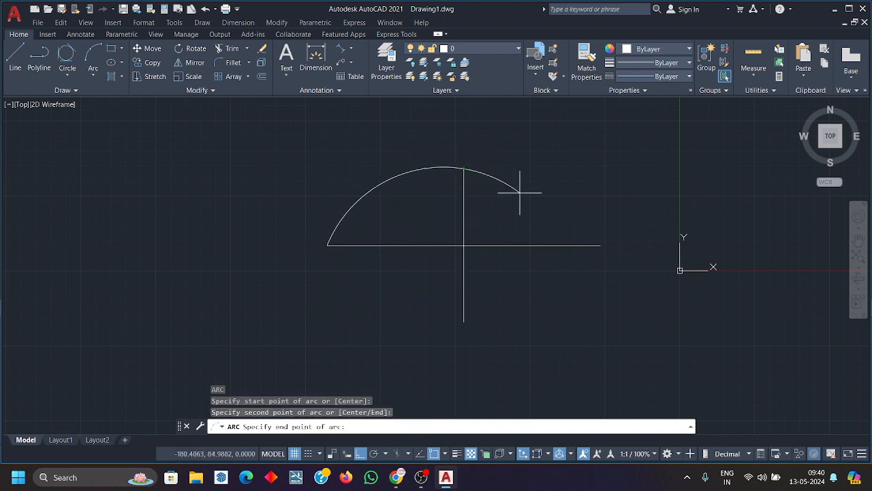
{"action": "left_click", "coordinate": [600, 245]}
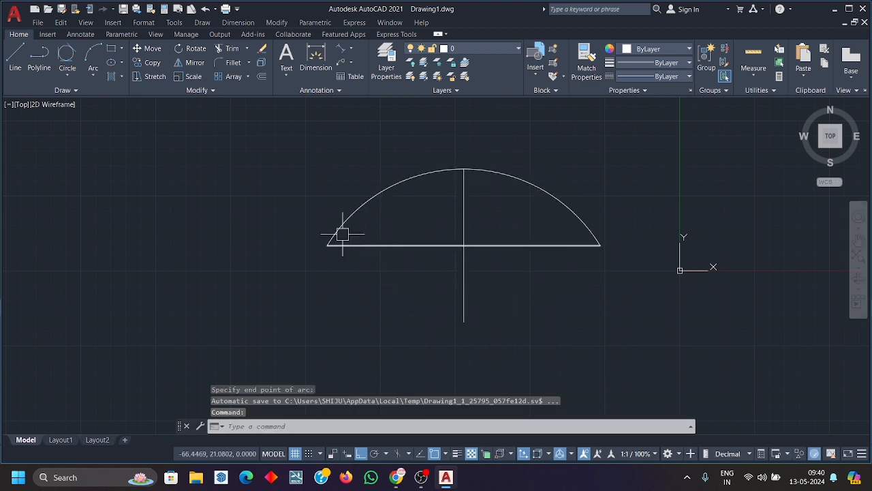
Erase the three-point arc above the crossed lines
{"action": "left_click", "coordinate": [558, 208]}
{"action": "key", "text": "Delete"}
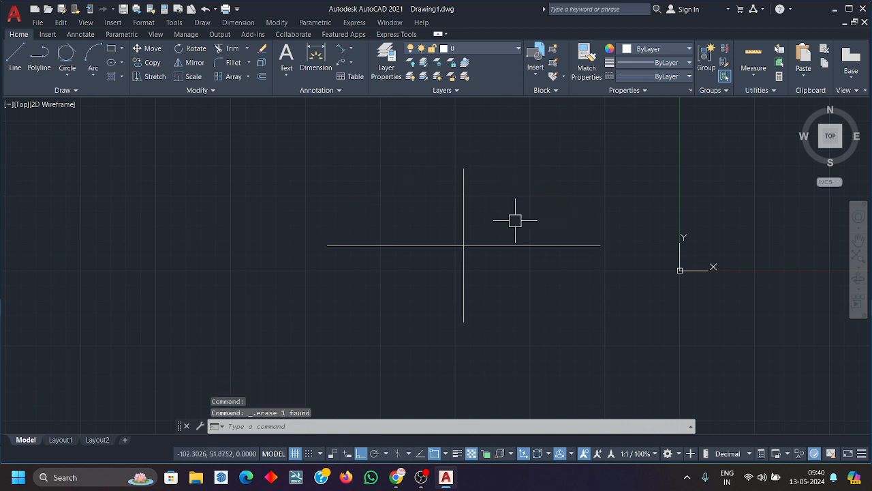
Draw an arc centred on the lines' intersection, starting at the horizontal line's right end, with an included angle of 90 degrees
{"action": "left_click", "coordinate": [96, 76]}
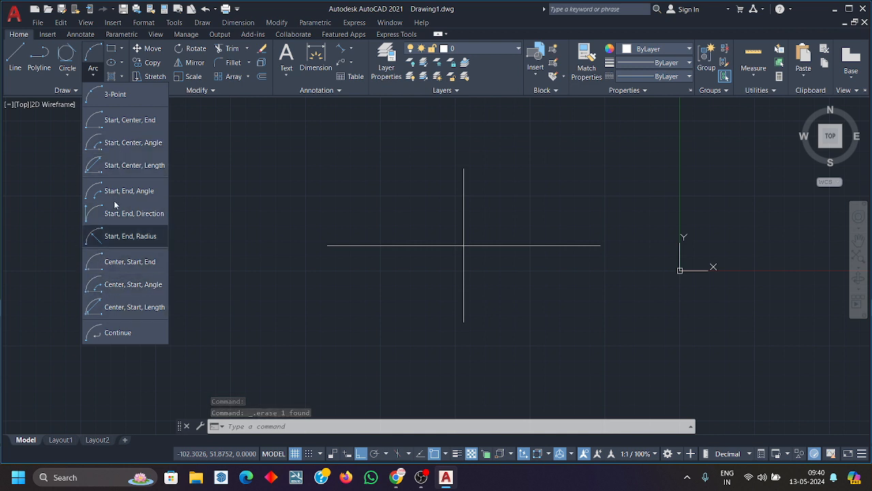
{"action": "left_click", "coordinate": [89, 93]}
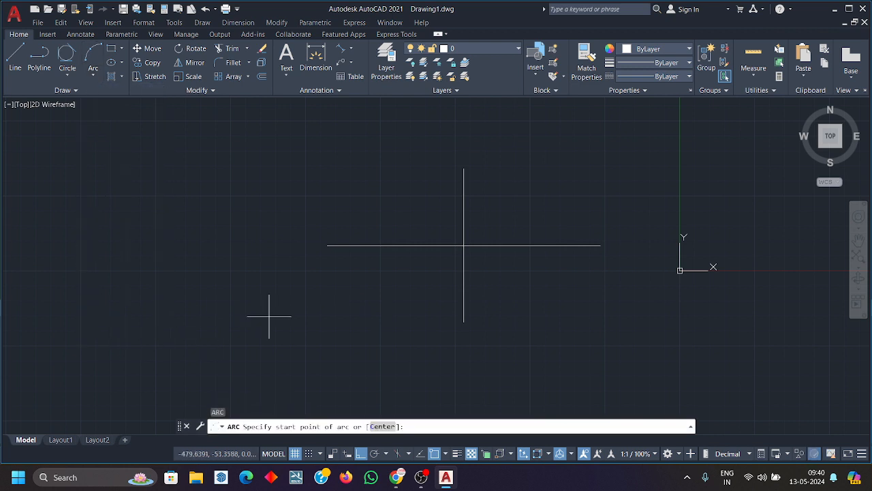
{"action": "left_click", "coordinate": [382, 427]}
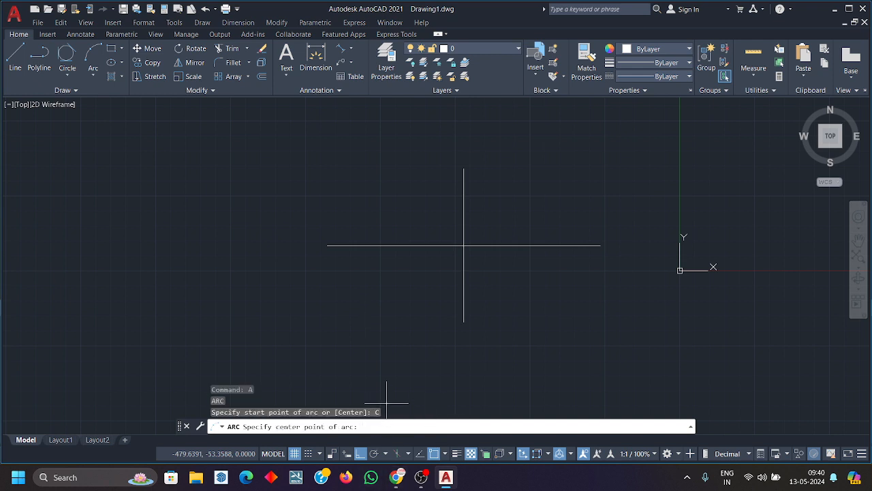
{"action": "left_click", "coordinate": [463, 245]}
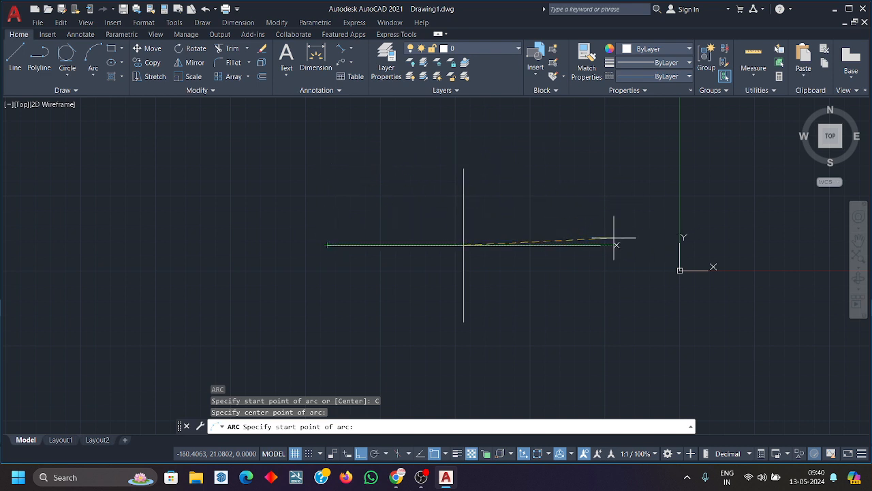
{"action": "left_click", "coordinate": [600, 245]}
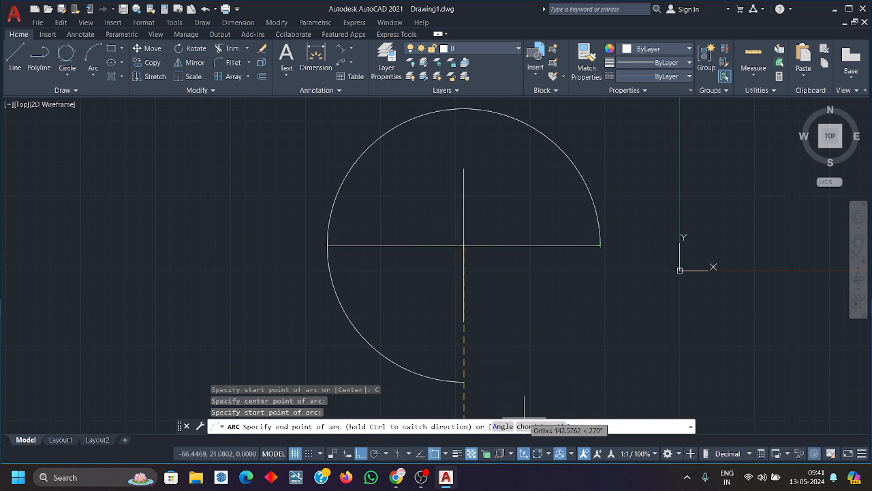
{"action": "left_click", "coordinate": [503, 426]}
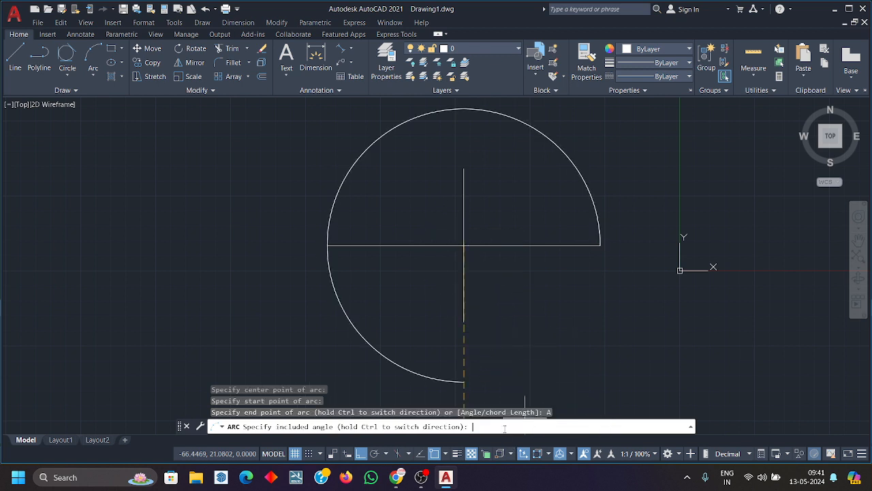
{"action": "type", "text": "90"}
{"action": "key", "text": "Return"}
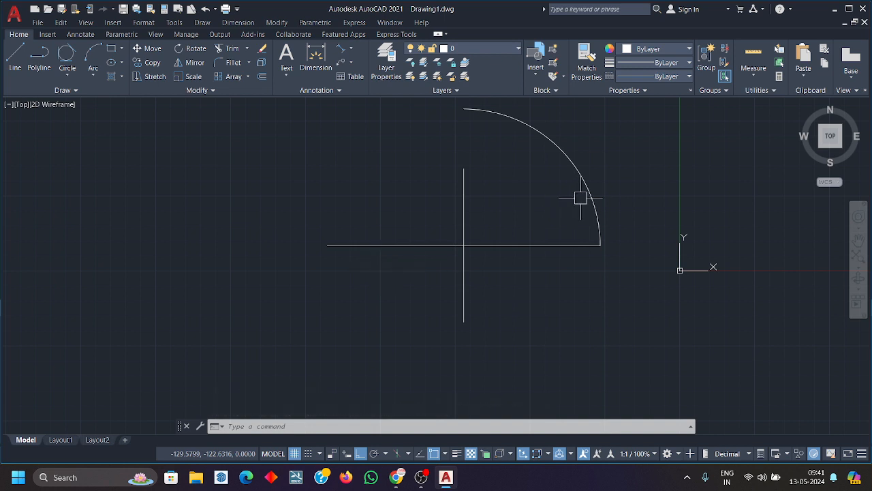
Erase the 90-degree arc, leaving the two crossed lines
{"action": "left_click", "coordinate": [613, 184]}
{"action": "left_click", "coordinate": [574, 186]}
{"action": "key", "text": "Delete"}
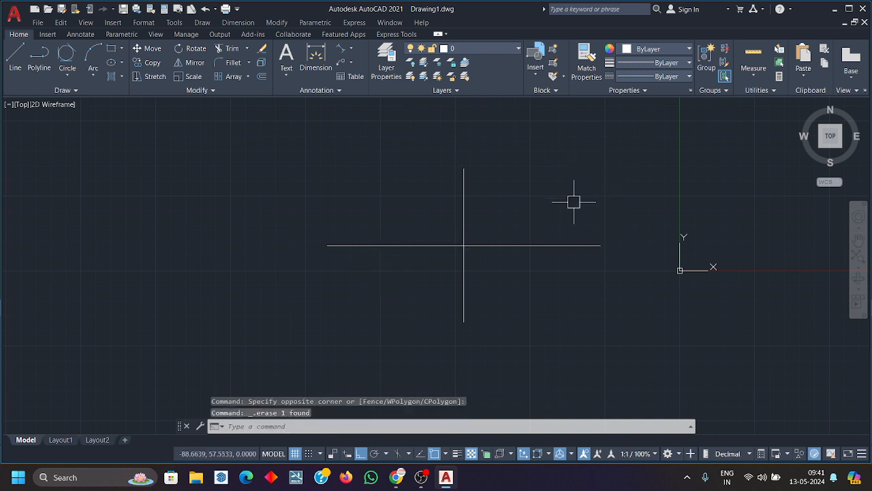
{"action": "type", "text": "arc"}
{"action": "key", "text": "Return"}
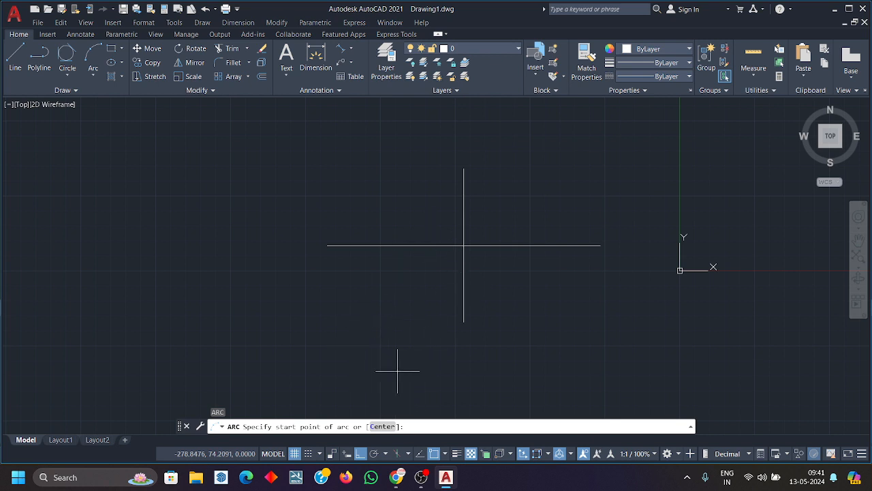
{"action": "left_click", "coordinate": [383, 427]}
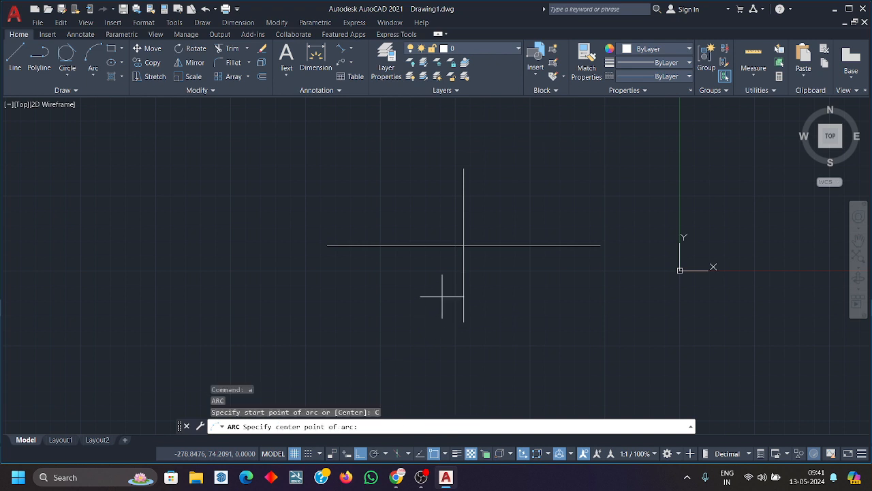
{"action": "left_click", "coordinate": [459, 248]}
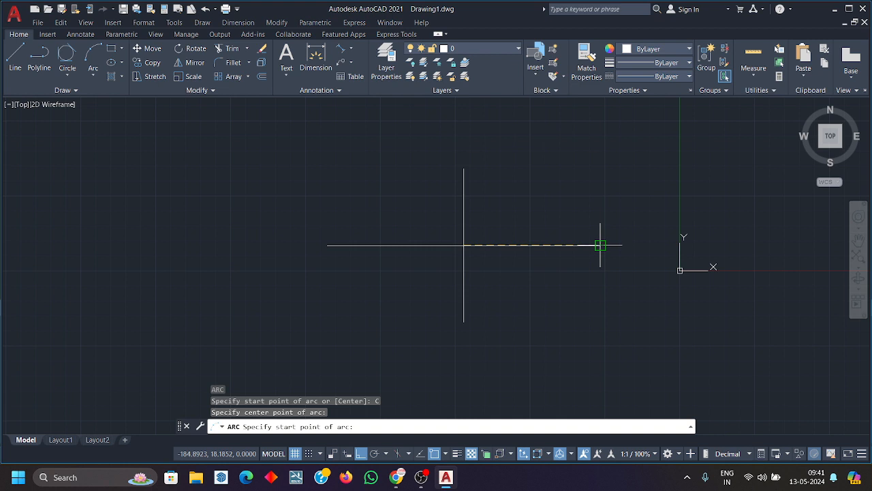
{"action": "left_click", "coordinate": [328, 245]}
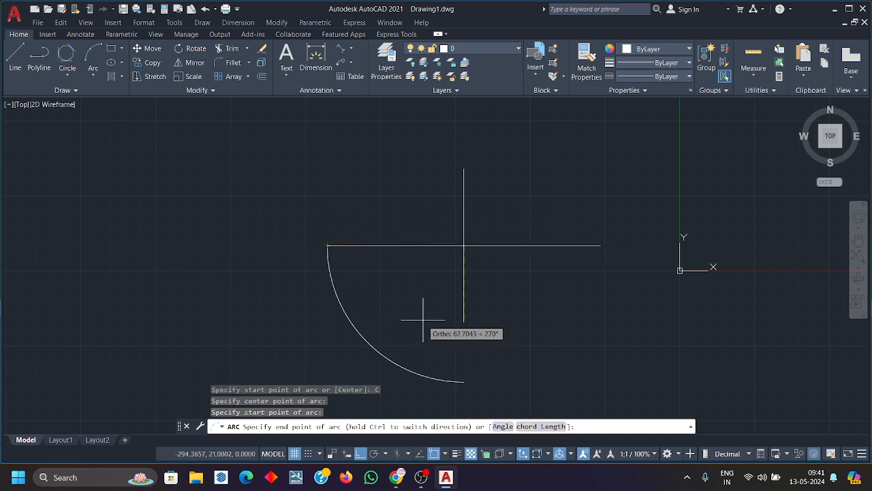
{"action": "key", "text": "ctrl"}
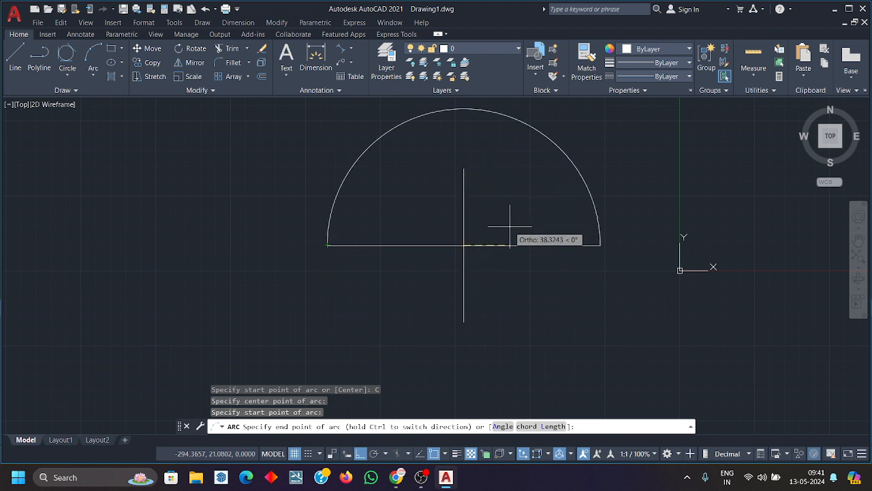
{"action": "key", "text": "Escape"}
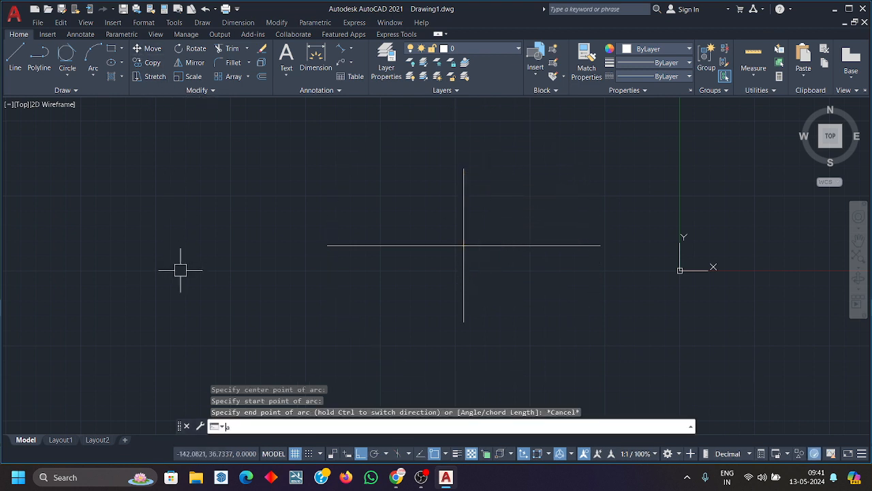
Draw an arc centred on the lines' intersection, starting at the horizontal line's right end, with an included angle of 270 degrees
{"action": "type", "text": "a"}
{"action": "key", "text": "Return"}
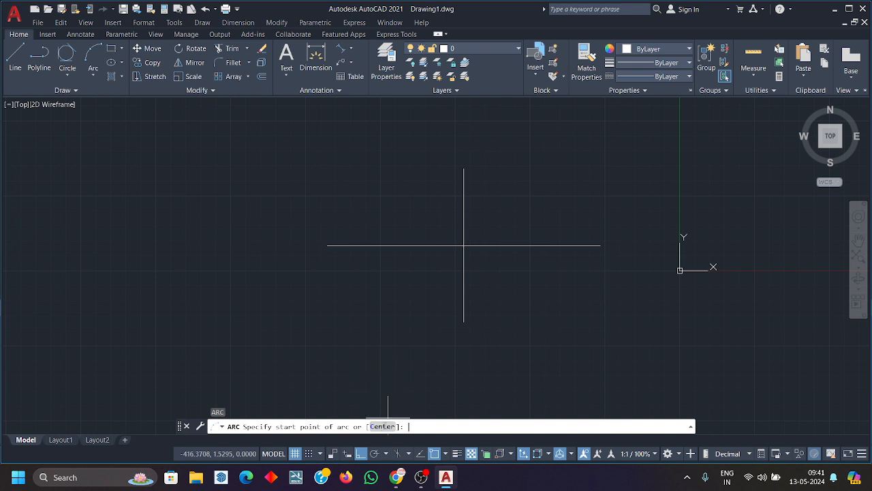
{"action": "left_click", "coordinate": [382, 426]}
{"action": "left_click", "coordinate": [463, 245]}
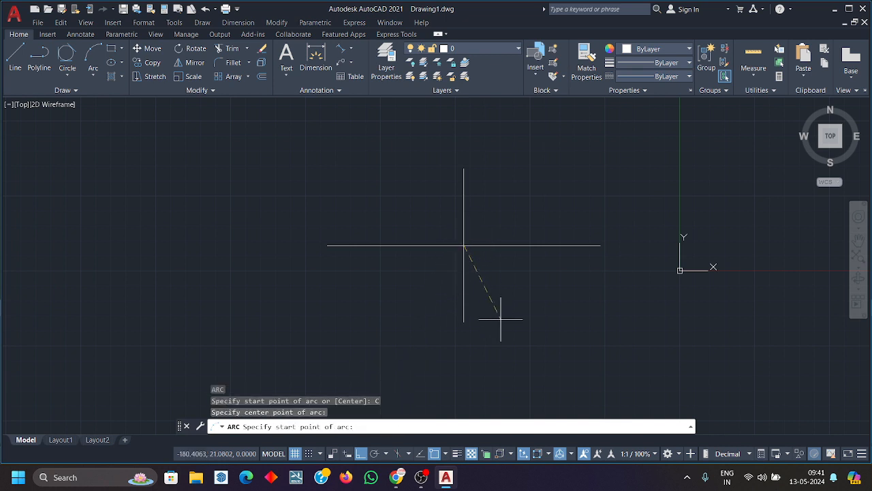
{"action": "left_click", "coordinate": [601, 245]}
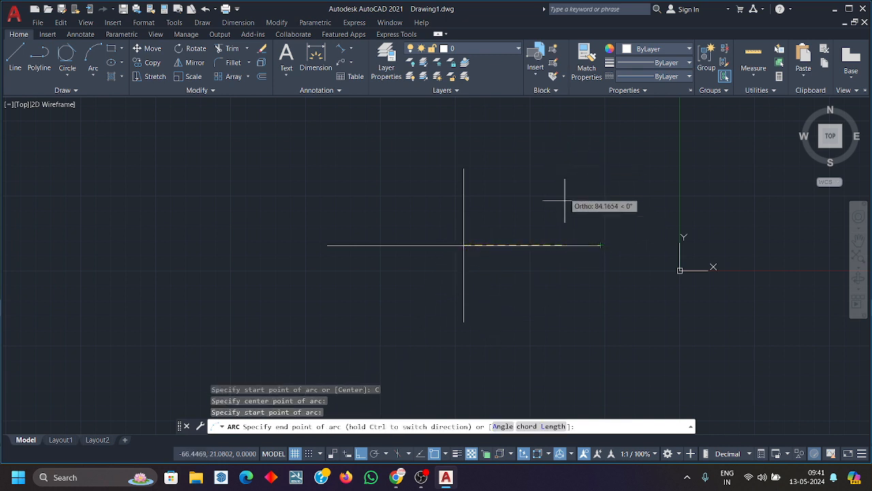
{"action": "left_click", "coordinate": [502, 426]}
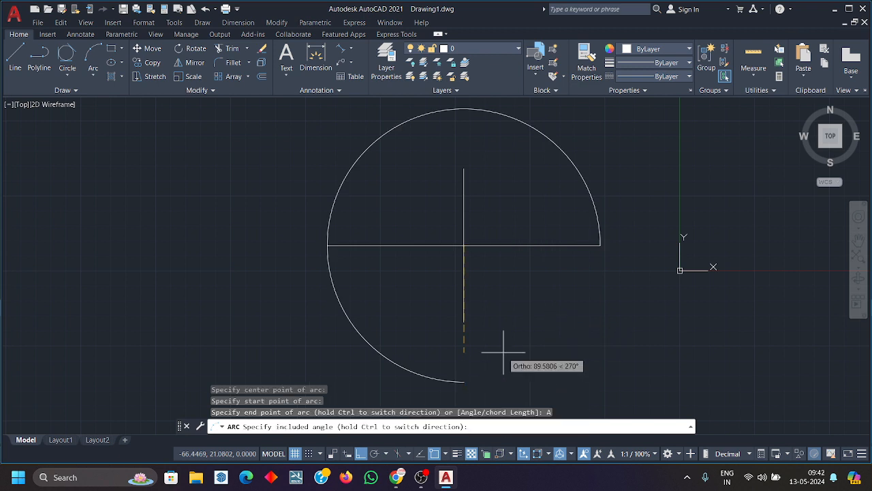
{"action": "type", "text": "270"}
{"action": "key", "text": "Return"}
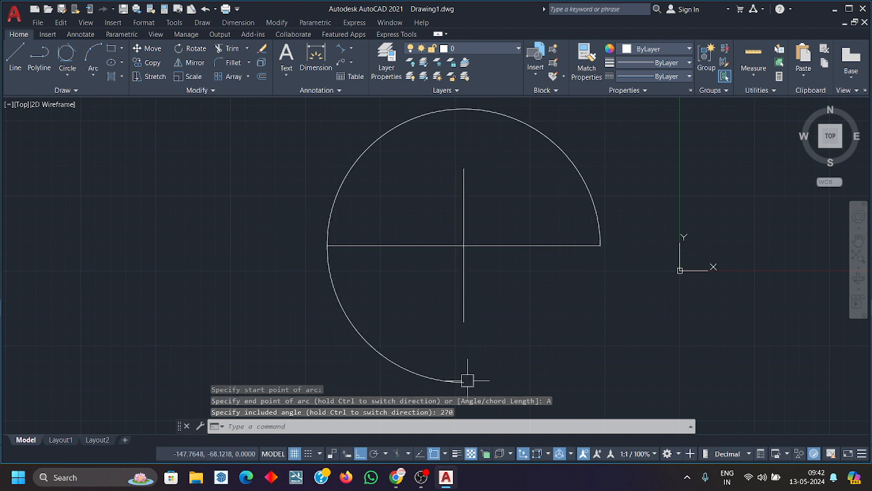
Erase the 270-degree arc, leaving the two crossed lines
{"action": "left_click", "coordinate": [368, 340]}
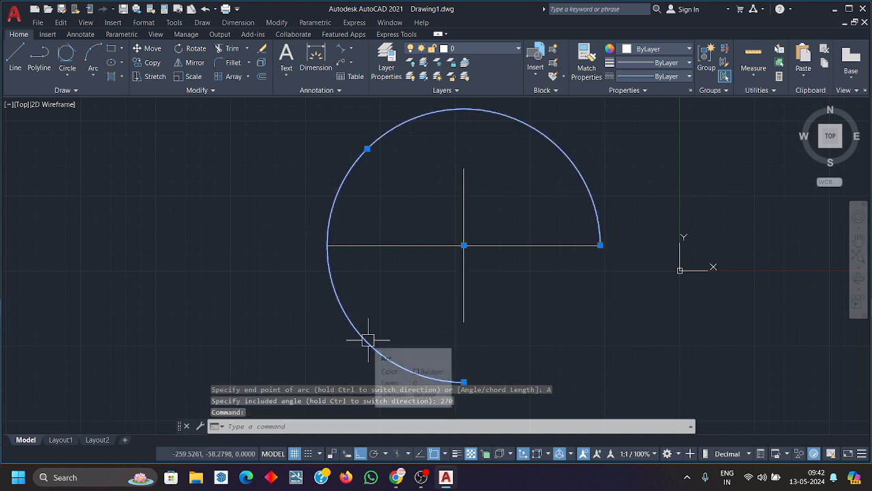
{"action": "key", "text": "Delete"}
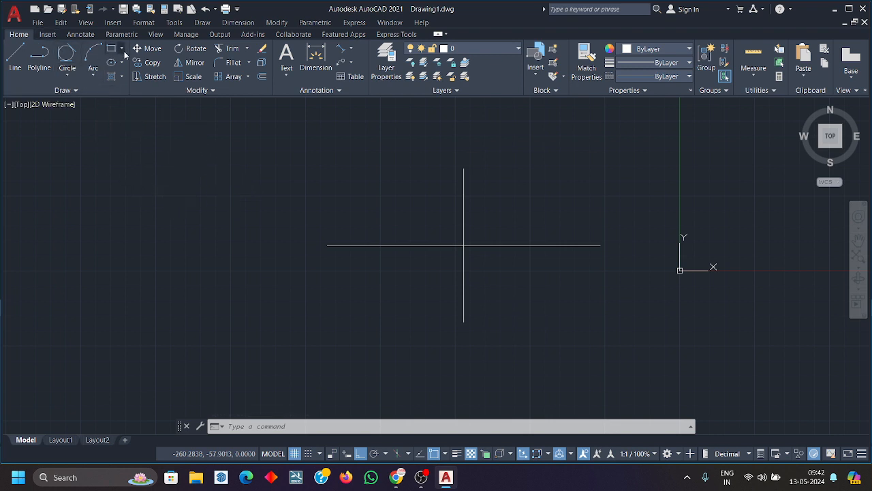
Draw an arc centred on the lines' intersection, starting at the horizontal line's right end, with a chord length of 100
{"action": "left_click", "coordinate": [99, 71]}
{"action": "type", "text": "a"}
{"action": "key", "text": "Return"}
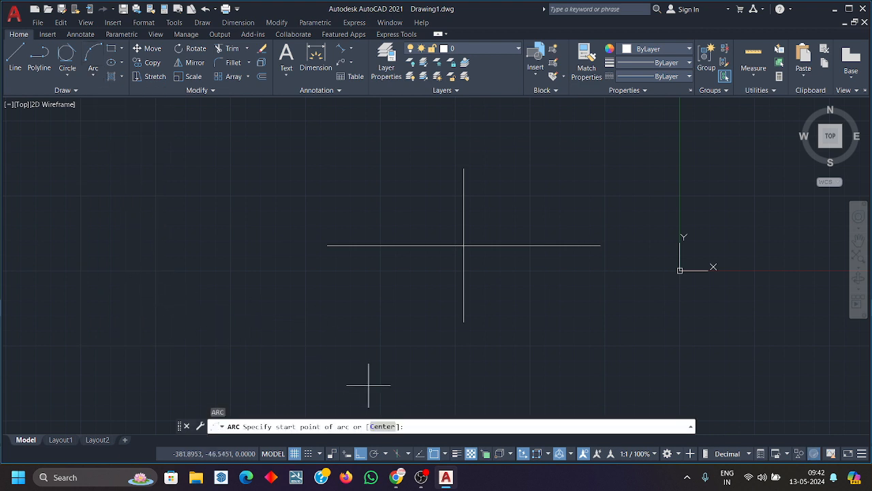
{"action": "left_click", "coordinate": [382, 426]}
{"action": "left_click", "coordinate": [464, 244]}
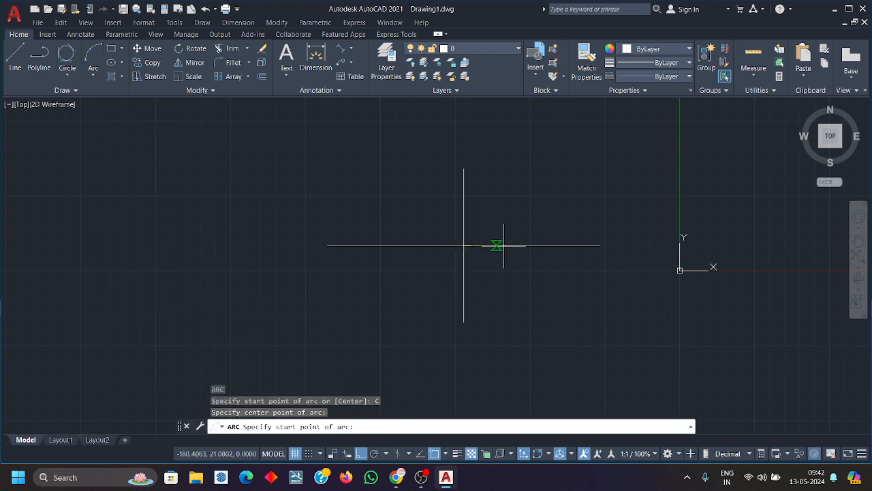
{"action": "left_click", "coordinate": [600, 244]}
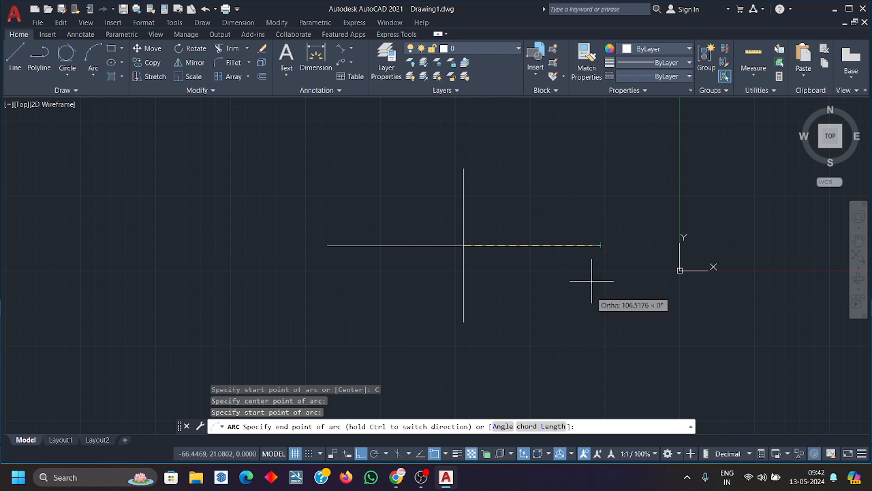
{"action": "left_click", "coordinate": [554, 427]}
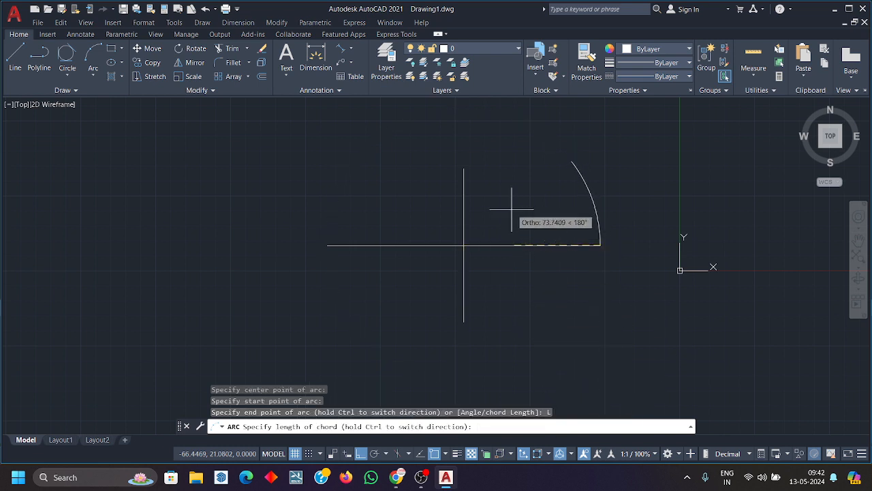
{"action": "type", "text": "100"}
{"action": "key", "text": "Return"}
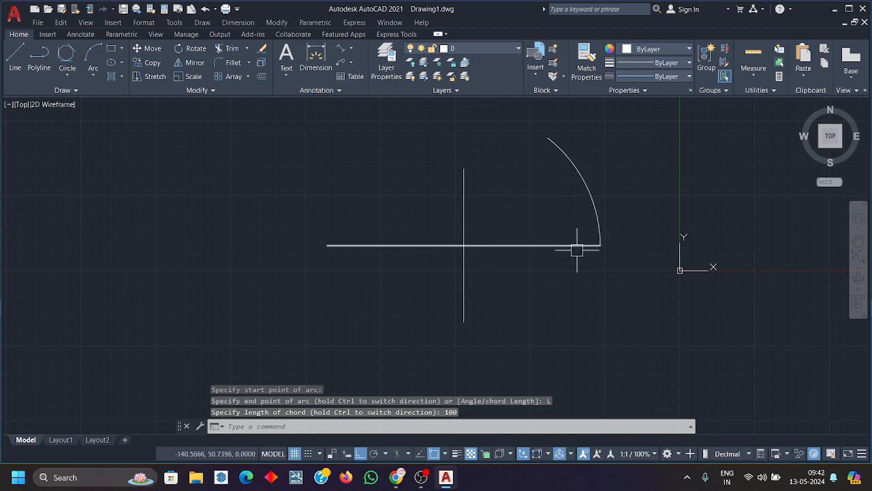
Draw a straight chord line from the arc's upper end to the horizontal line's right end
{"action": "type", "text": "l"}
{"action": "key", "text": "Return"}
{"action": "left_click", "coordinate": [548, 138]}
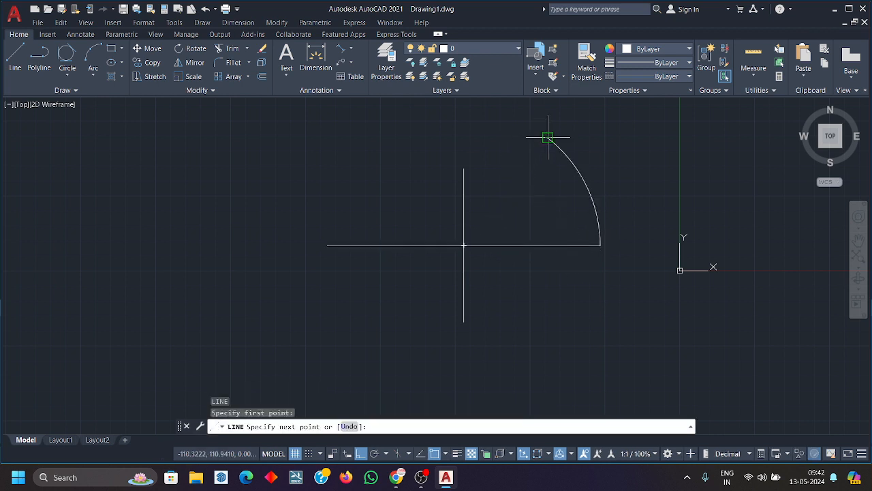
{"action": "left_click", "coordinate": [600, 245]}
{"action": "key", "text": "Return"}
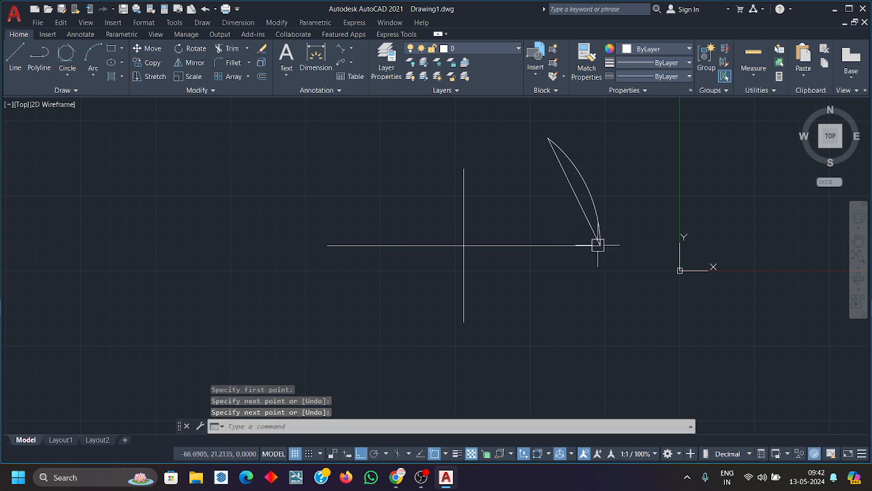
{"action": "scroll", "coordinate": [598, 225], "scroll_direction": "up", "scroll_amount": 2}
{"action": "middle_click_drag", "start_coordinate": [603, 213], "coordinate": [601, 244]}
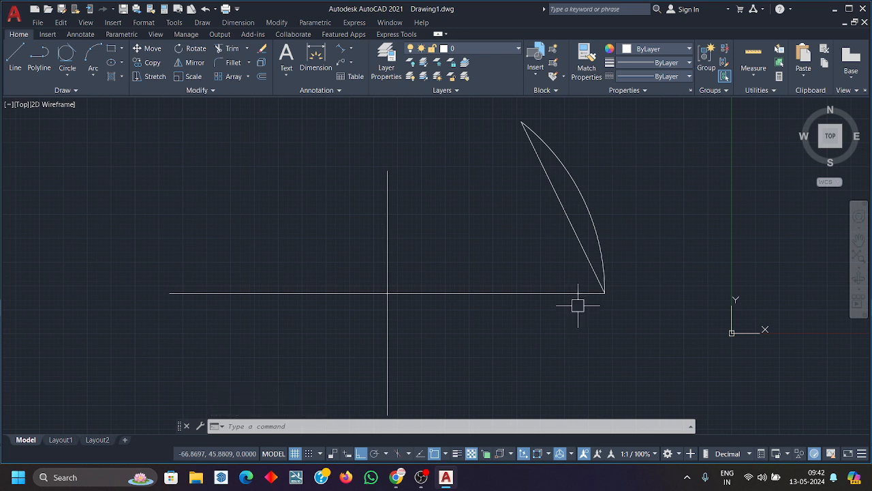
Add an aligned dimension to the chord line, placed on the side facing the crossed lines' intersection, and inspect its text
{"action": "scroll", "coordinate": [586, 310], "scroll_direction": "down", "scroll_amount": 3}
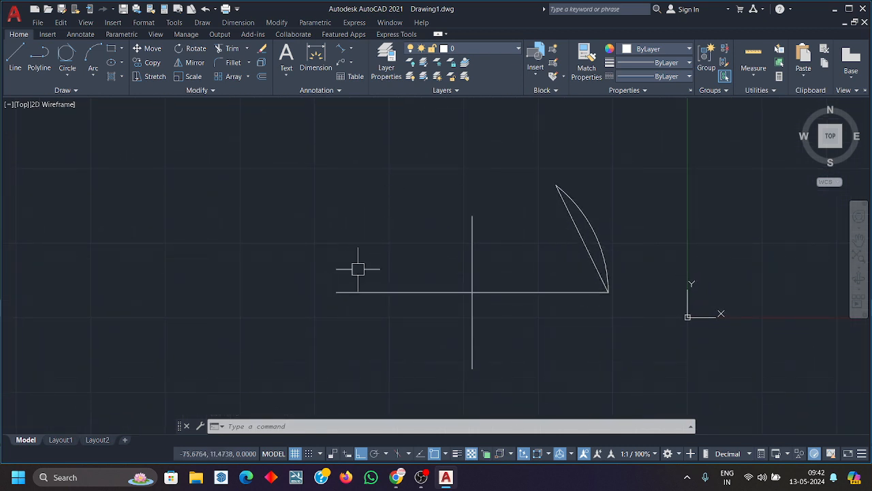
{"action": "left_click", "coordinate": [385, 292]}
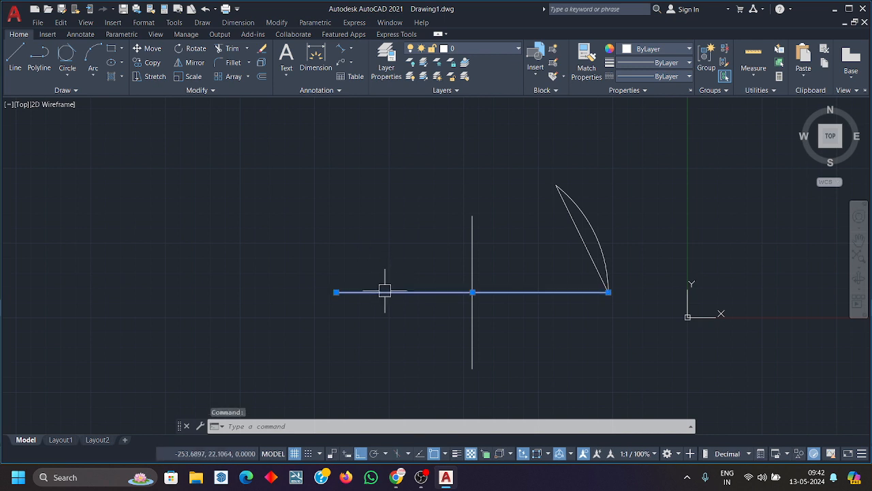
{"action": "key", "text": "Escape"}
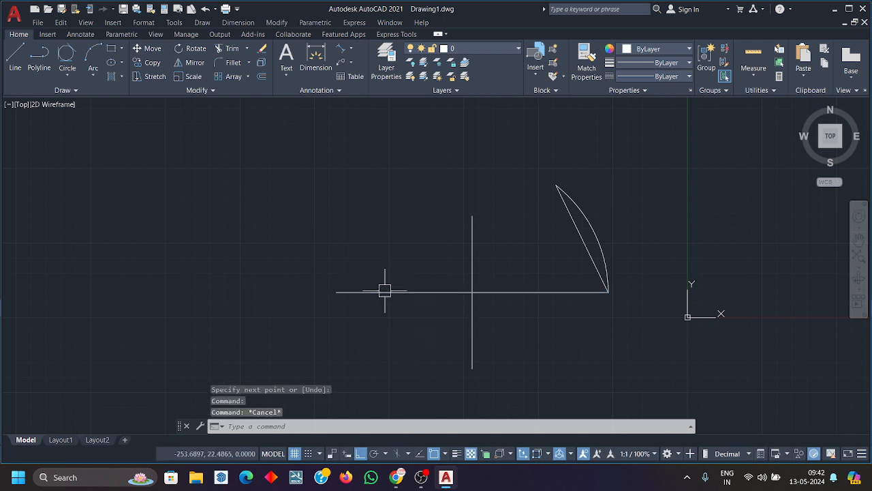
{"action": "left_click", "coordinate": [341, 51]}
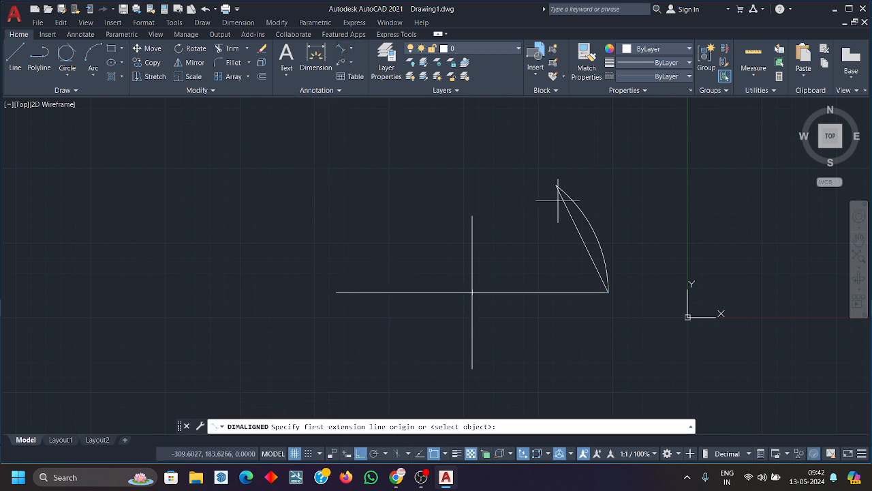
{"action": "left_click", "coordinate": [605, 286]}
{"action": "scroll", "coordinate": [571, 266], "scroll_direction": "up", "scroll_amount": 5}
{"action": "left_click", "coordinate": [498, 187]}
{"action": "scroll", "coordinate": [498, 187], "scroll_direction": "up", "scroll_amount": 3}
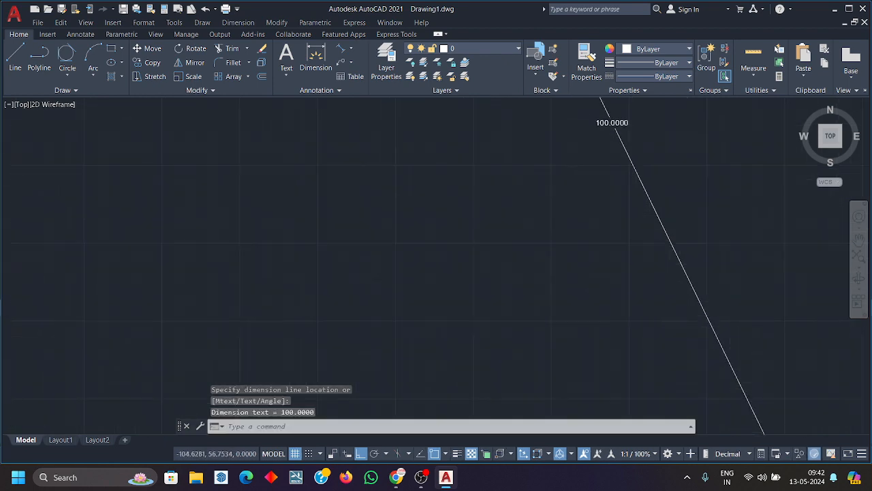
{"action": "scroll", "coordinate": [525, 258], "scroll_direction": "down", "scroll_amount": 5}
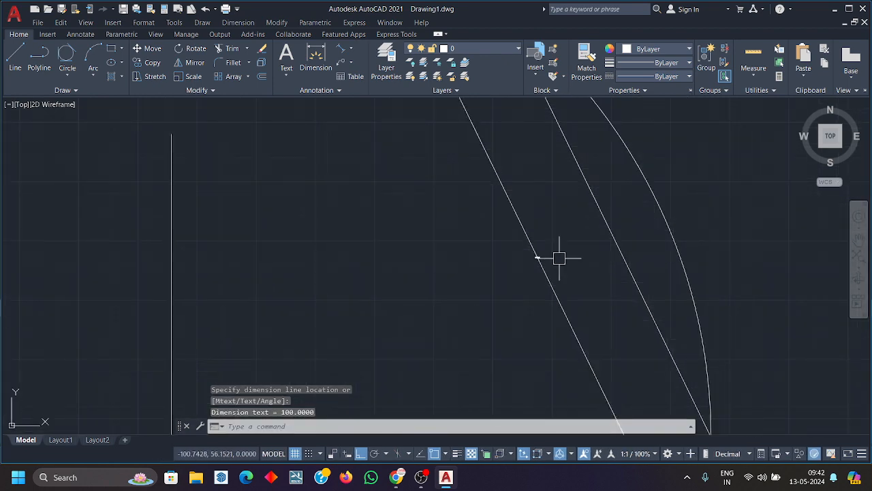
Erase the arc, its chord line and the aligned dimension together
{"action": "scroll", "coordinate": [559, 258], "scroll_direction": "down", "scroll_amount": 5}
{"action": "left_click", "coordinate": [633, 267]}
{"action": "left_click", "coordinate": [517, 240]}
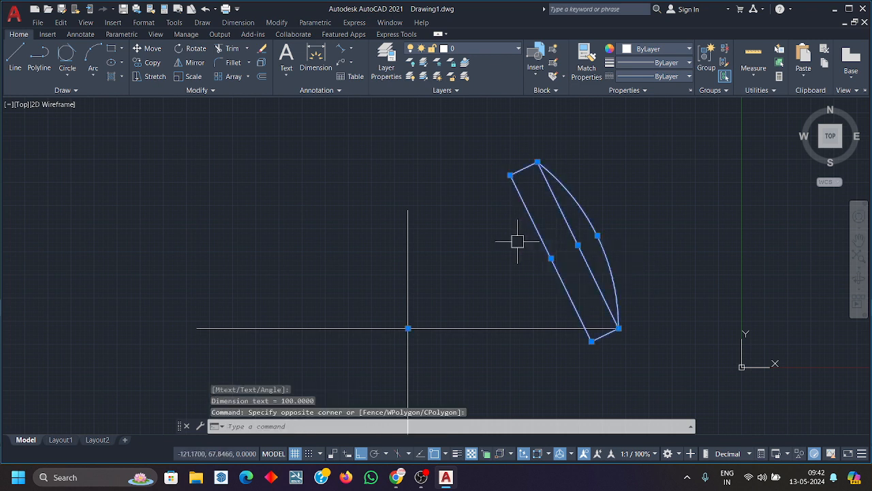
{"action": "key", "text": "Delete"}
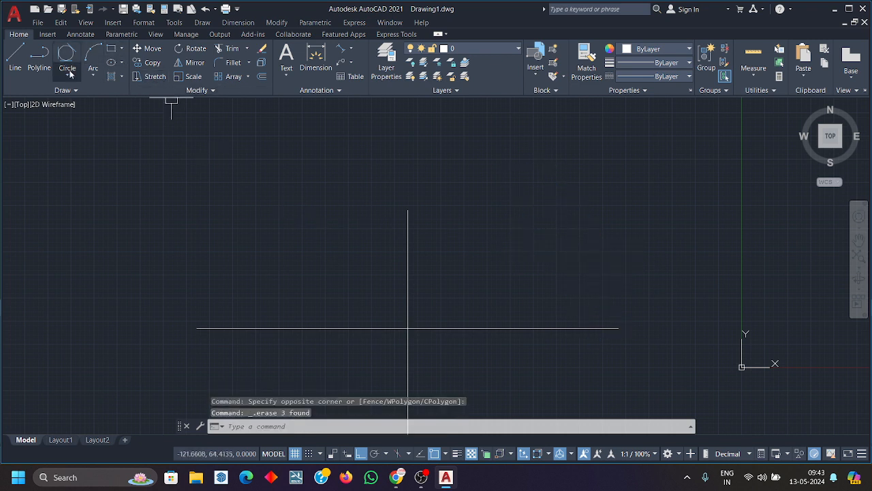
Draw a Start, Center, End arc from the horizontal line's right end, centred on the intersection, ending at the line's left end
{"action": "left_click", "coordinate": [94, 74]}
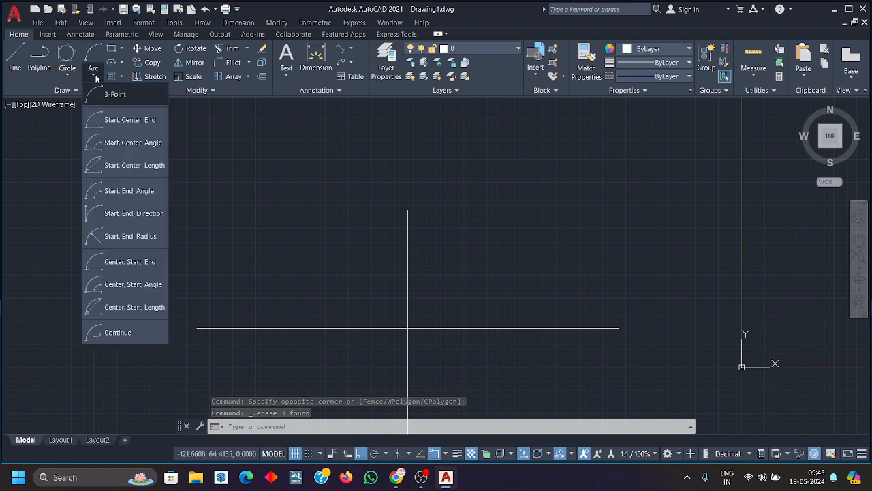
{"action": "left_click", "coordinate": [131, 120]}
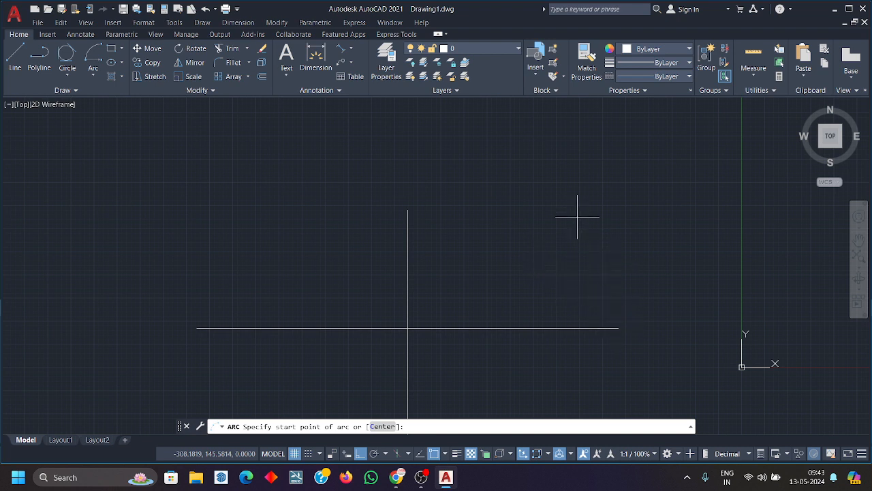
{"action": "middle_click_drag", "start_coordinate": [276, 278], "coordinate": [303, 208]}
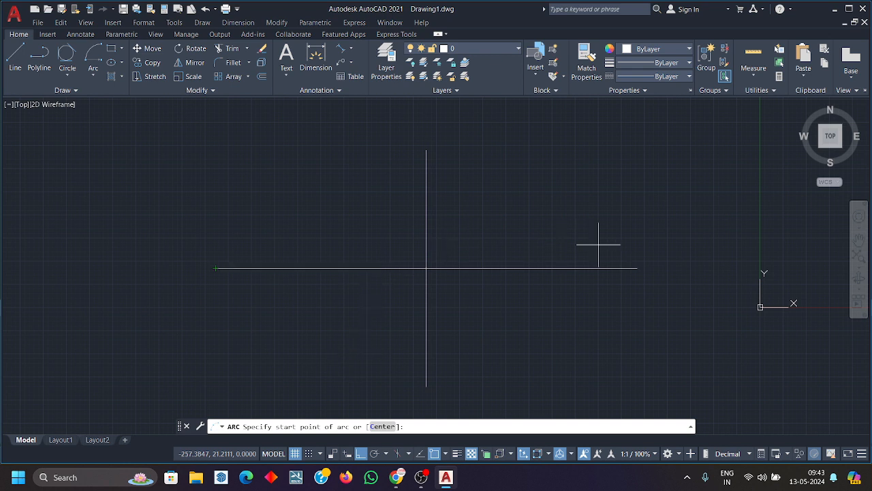
{"action": "left_click", "coordinate": [637, 268]}
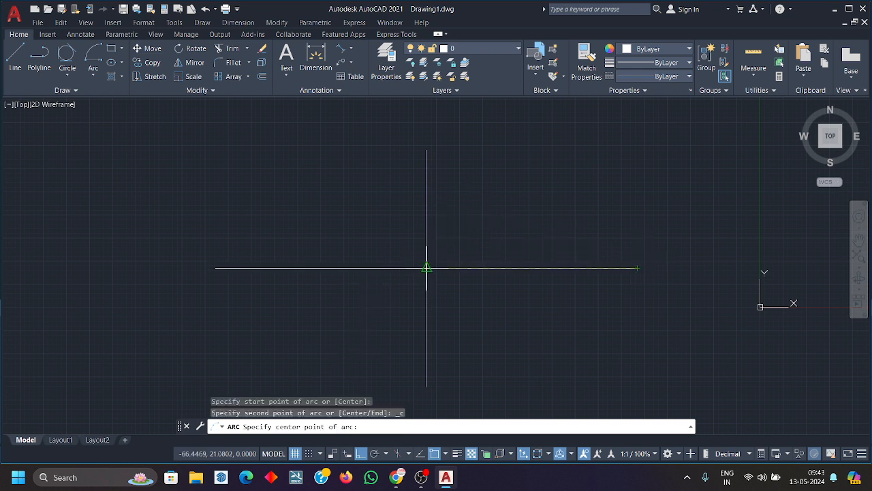
{"action": "left_click", "coordinate": [427, 267]}
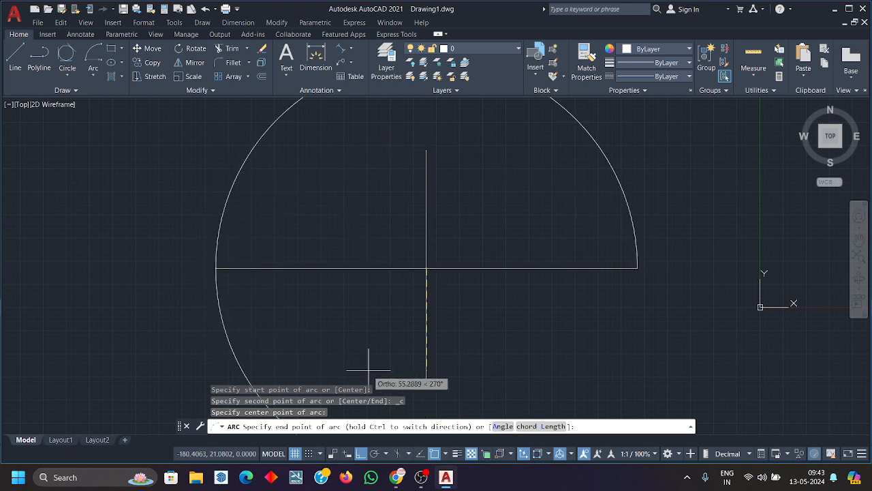
{"action": "middle_click_drag", "start_coordinate": [422, 408], "coordinate": [434, 310]}
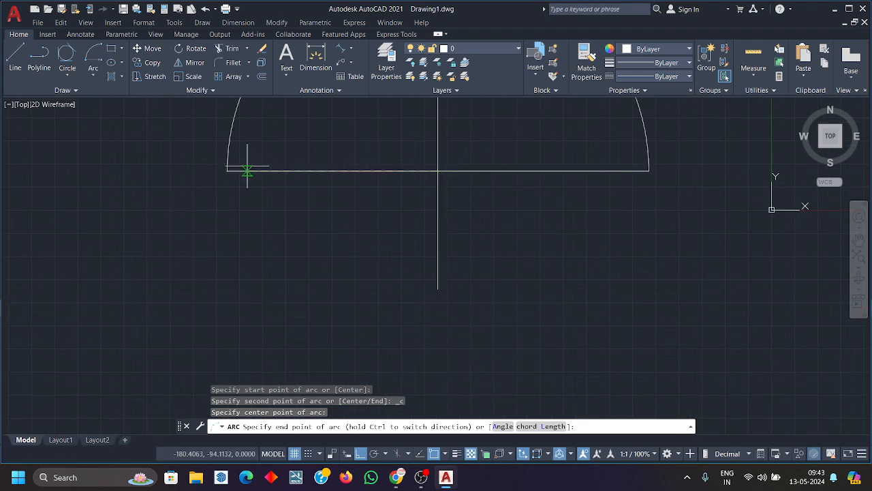
{"action": "middle_click_drag", "start_coordinate": [247, 171], "coordinate": [268, 252]}
{"action": "left_click", "coordinate": [248, 253]}
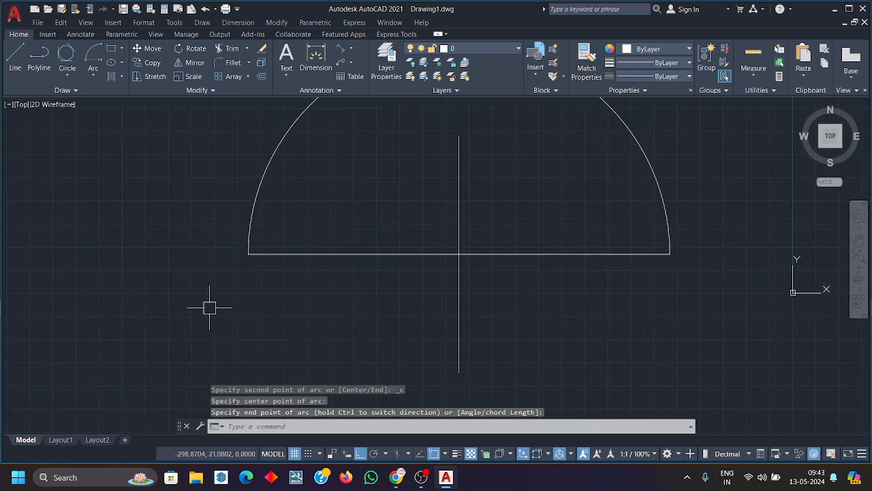
Erase the semicircular arc drawn with Start, Center, End
{"action": "scroll", "coordinate": [209, 308], "scroll_direction": "down", "scroll_amount": 4}
{"action": "left_click", "coordinate": [354, 229]}
{"action": "left_click", "coordinate": [308, 186]}
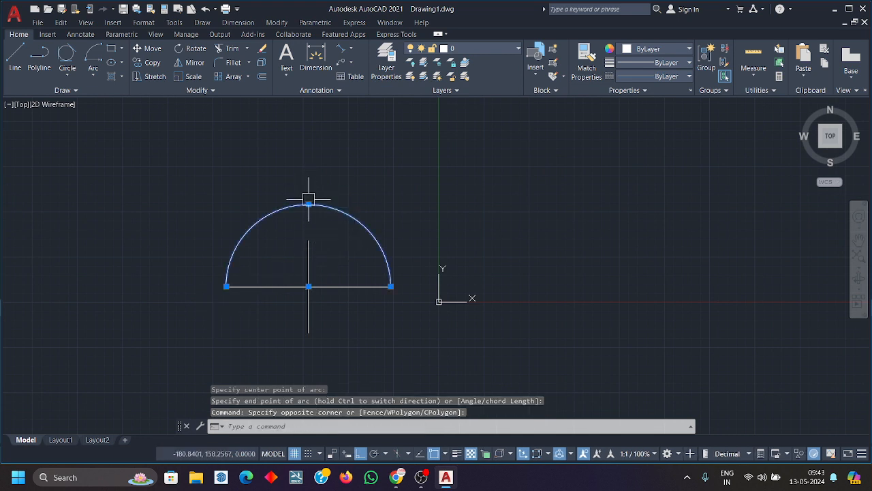
{"action": "key", "text": "Delete"}
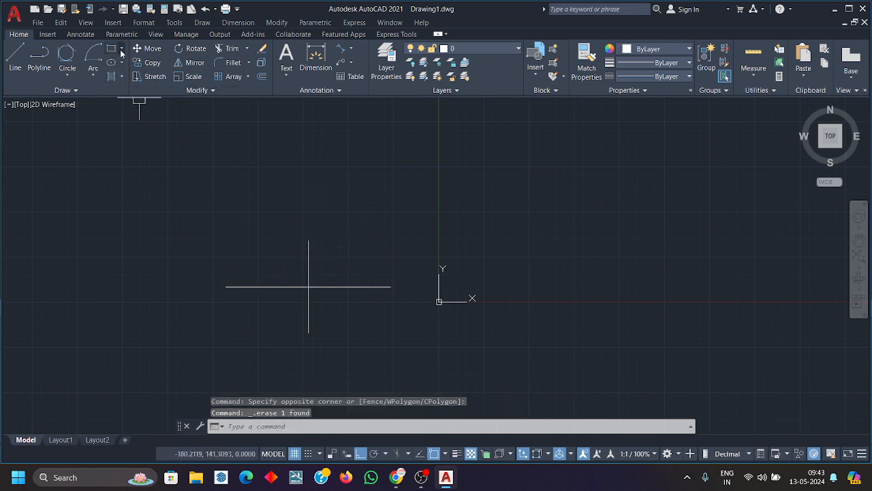
Draw a Start, Center, Angle arc from the horizontal line's right end, centred on the intersection, with an included angle of 180 degrees
{"action": "left_click", "coordinate": [102, 74]}
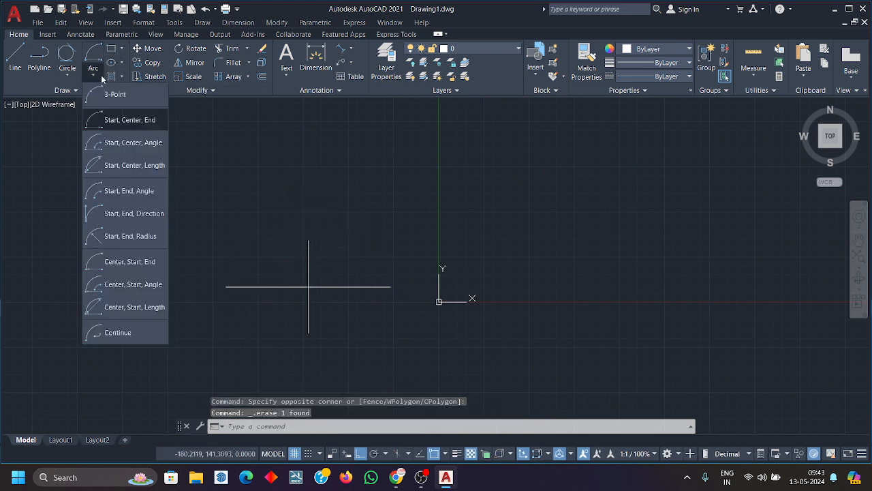
{"action": "left_click", "coordinate": [128, 147]}
{"action": "left_click", "coordinate": [390, 286]}
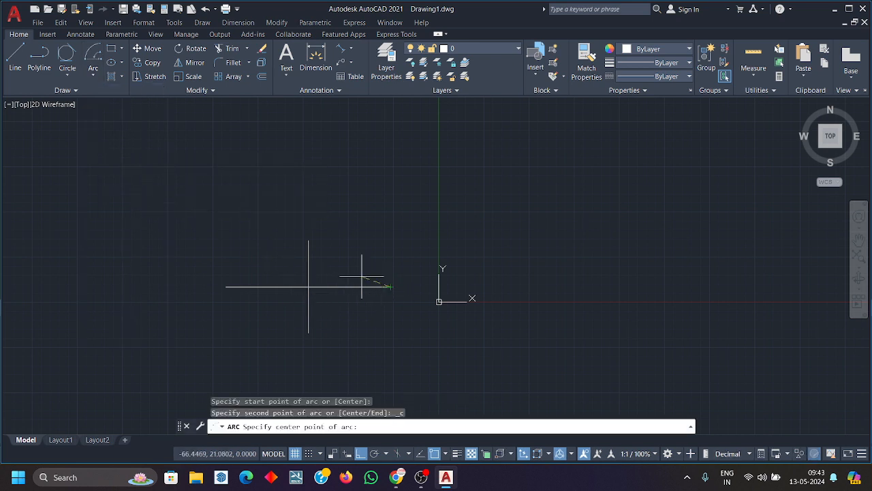
{"action": "left_click", "coordinate": [308, 286]}
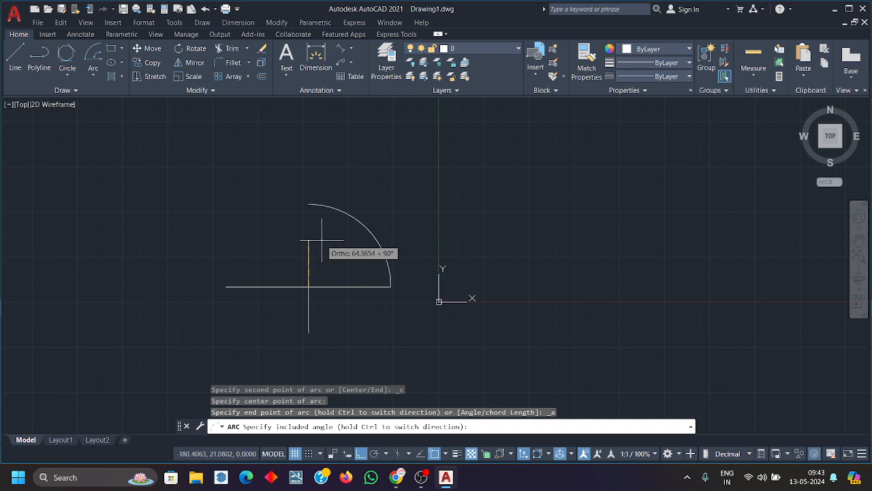
{"action": "key", "text": "Return"}
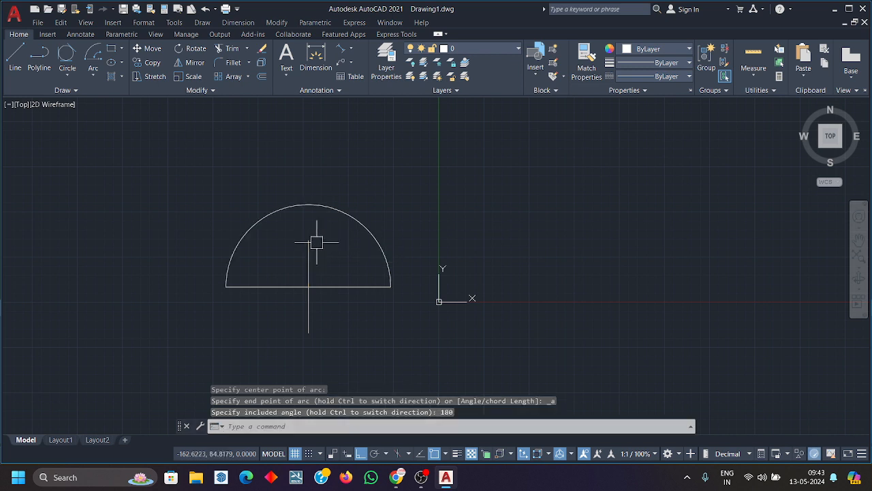
Erase the 180-degree arc above the crossed lines
{"action": "left_click", "coordinate": [367, 230]}
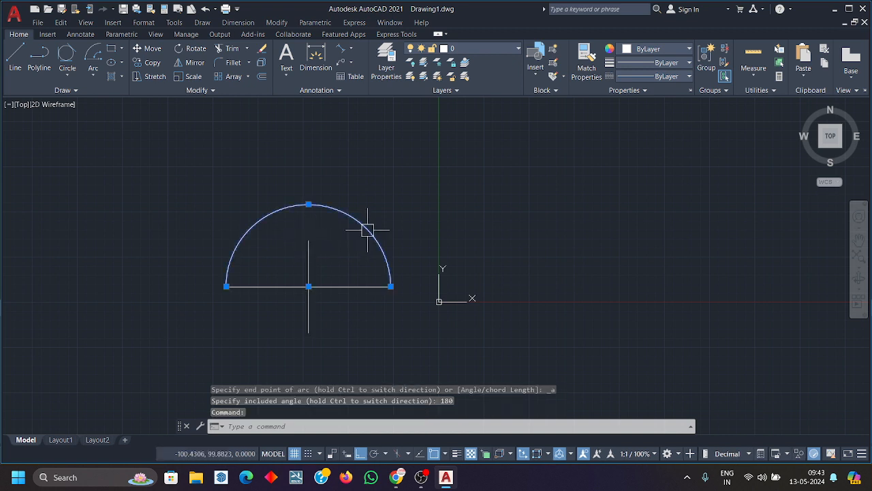
{"action": "key", "text": "Delete"}
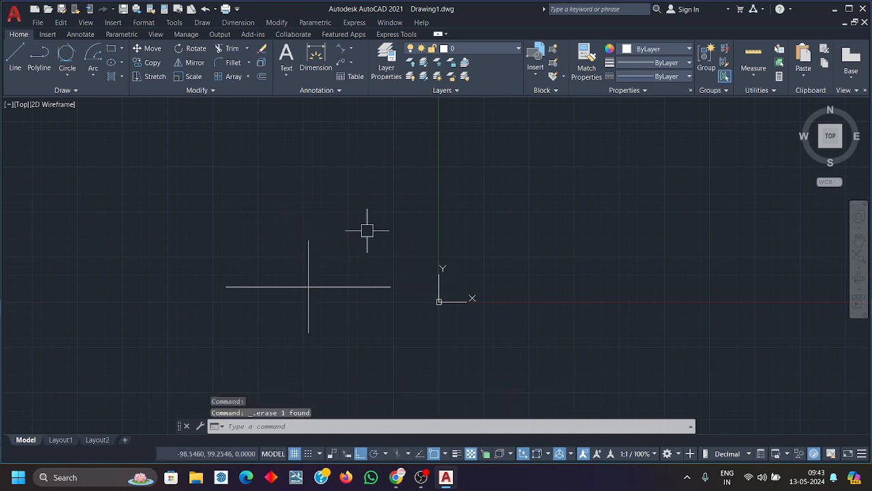
Draw a Start, End, Angle arc from the horizontal line's right end to its left end with an included angle of 90 degrees
{"action": "left_click", "coordinate": [97, 76]}
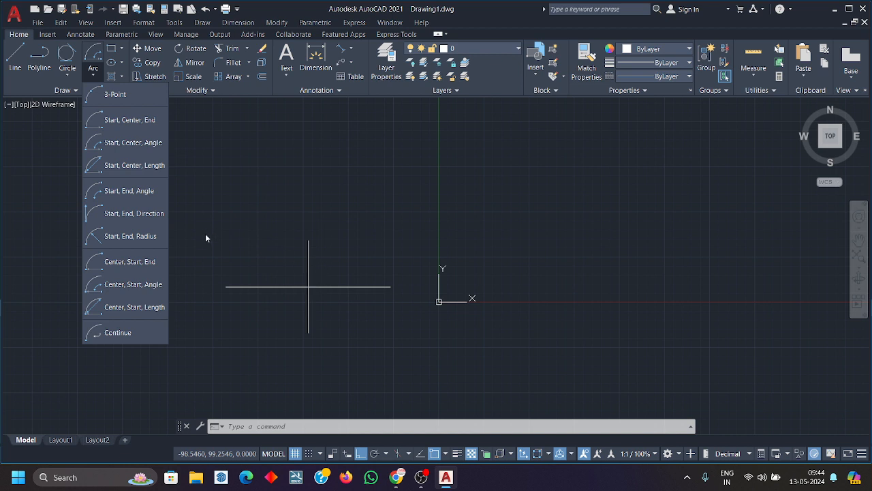
{"action": "left_click", "coordinate": [144, 194]}
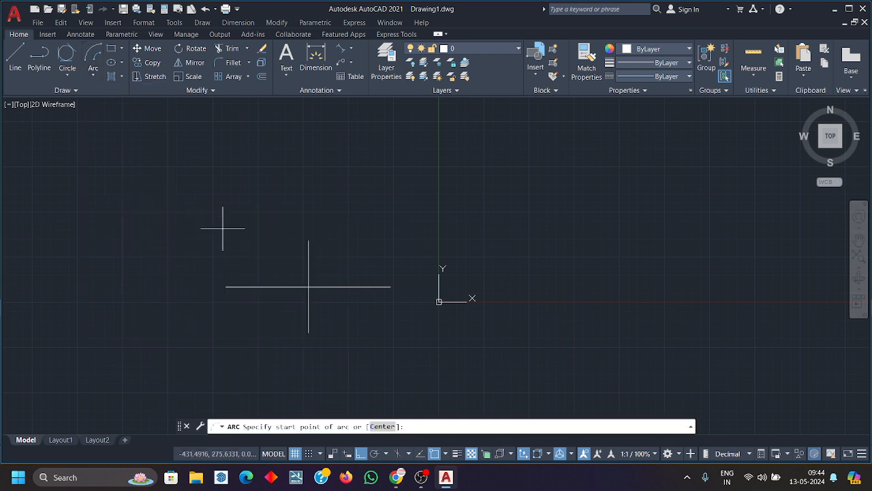
{"action": "left_click", "coordinate": [391, 286]}
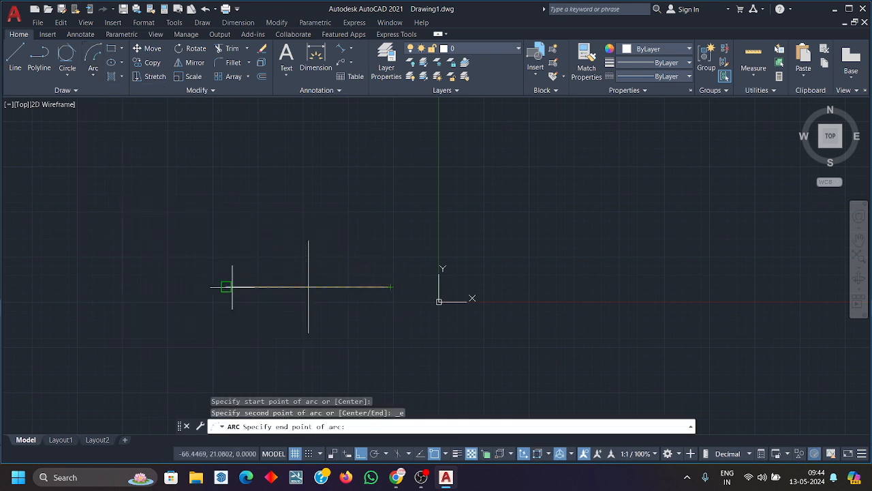
{"action": "left_click", "coordinate": [226, 286]}
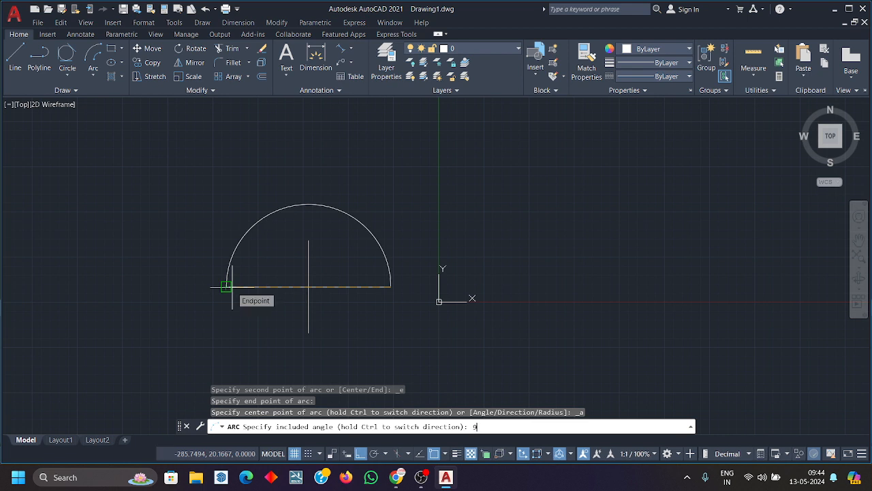
{"action": "key", "text": "Return"}
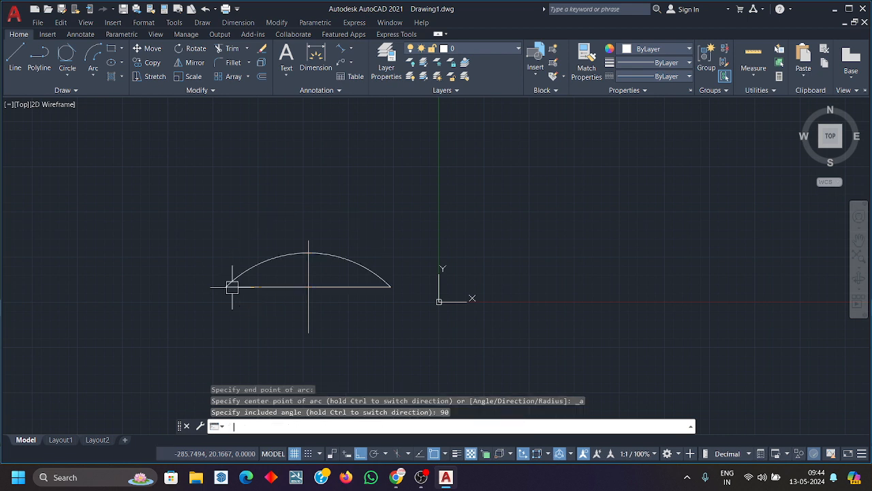
Select the 90-degree arc to examine where its centre grip lies, and clear the selection
{"action": "left_click", "coordinate": [322, 253]}
{"action": "middle_click_drag", "start_coordinate": [330, 276], "coordinate": [341, 208]}
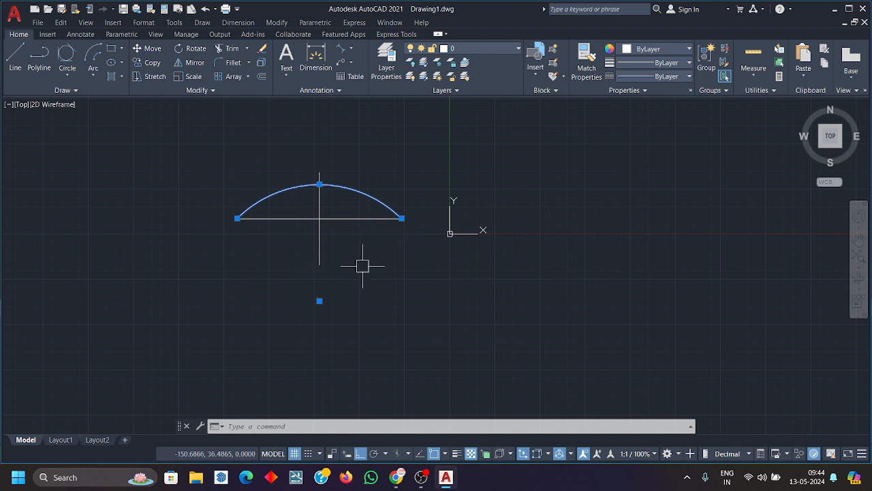
{"action": "key", "text": "Escape"}
{"action": "key", "text": "Escape"}
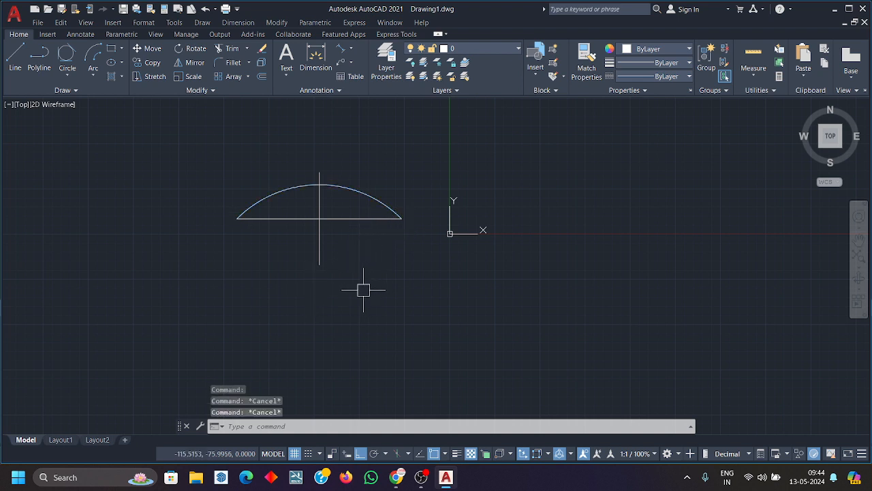
Draw two connected lines from the arc's left end to its centre point and up to the arc's right end
{"action": "type", "text": "l"}
{"action": "key", "text": "Return"}
{"action": "left_click", "coordinate": [237, 218]}
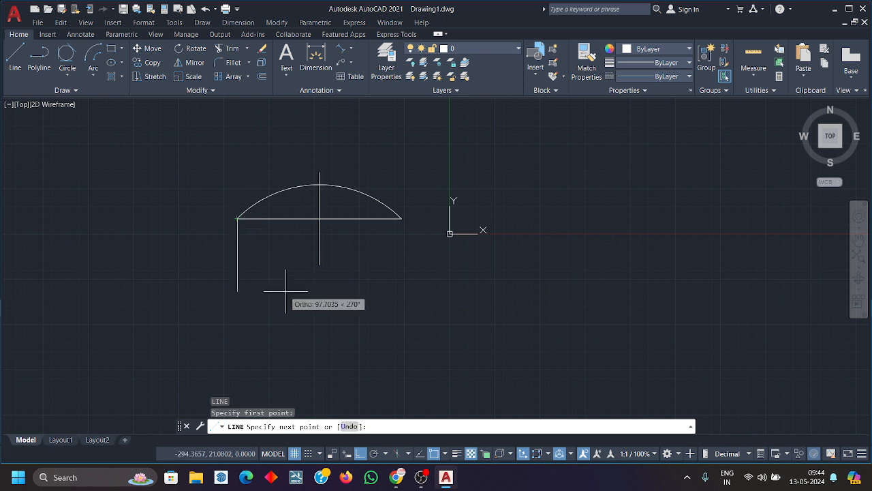
{"action": "left_click", "coordinate": [319, 300]}
{"action": "left_click", "coordinate": [402, 218]}
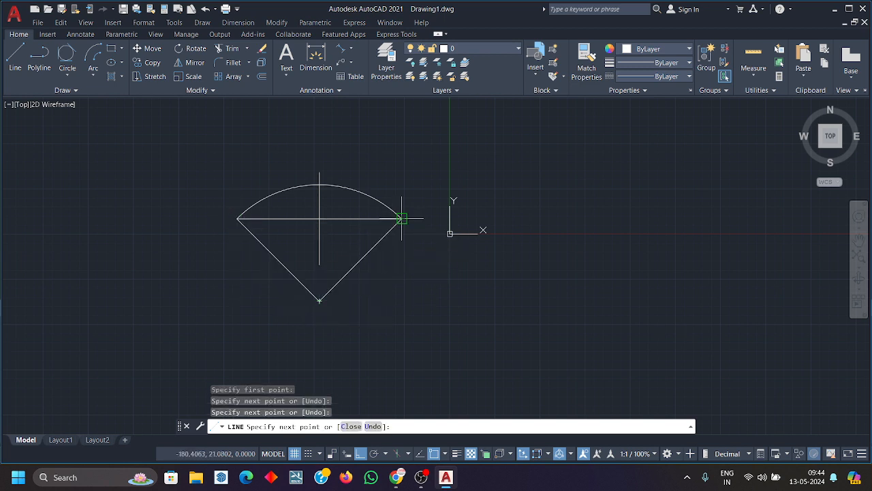
{"action": "key", "text": "Return"}
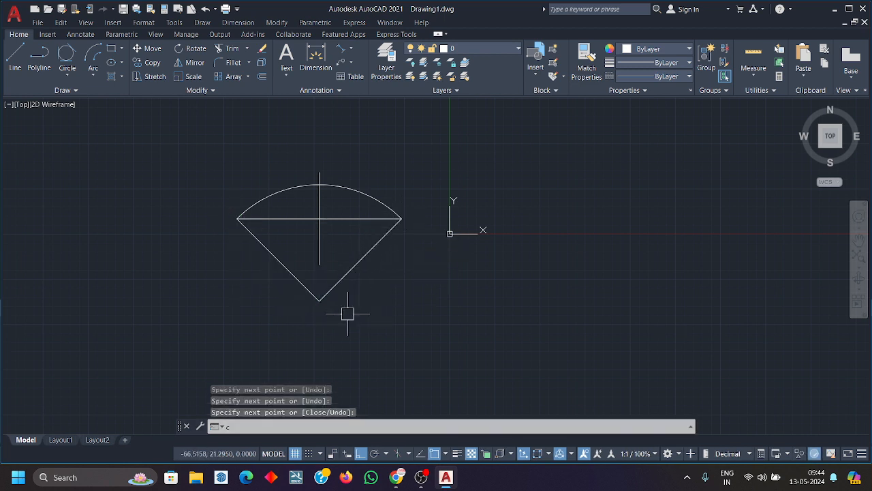
Draw a circle centred where the two slanted lines meet, with a radius reaching almost to the arc
{"action": "type", "text": "c"}
{"action": "key", "text": "Return"}
{"action": "left_click", "coordinate": [319, 300]}
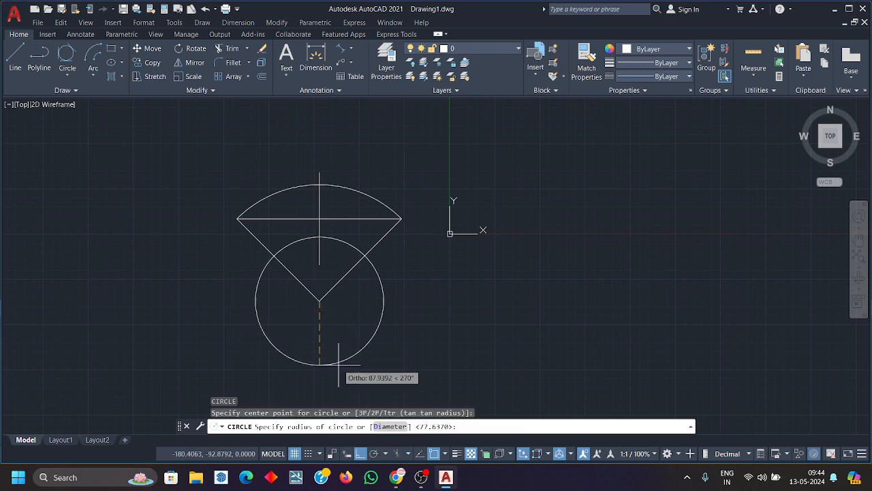
{"action": "scroll", "coordinate": [324, 320], "scroll_direction": "up", "scroll_amount": 2}
{"action": "scroll", "coordinate": [331, 334], "scroll_direction": "down", "scroll_amount": 4}
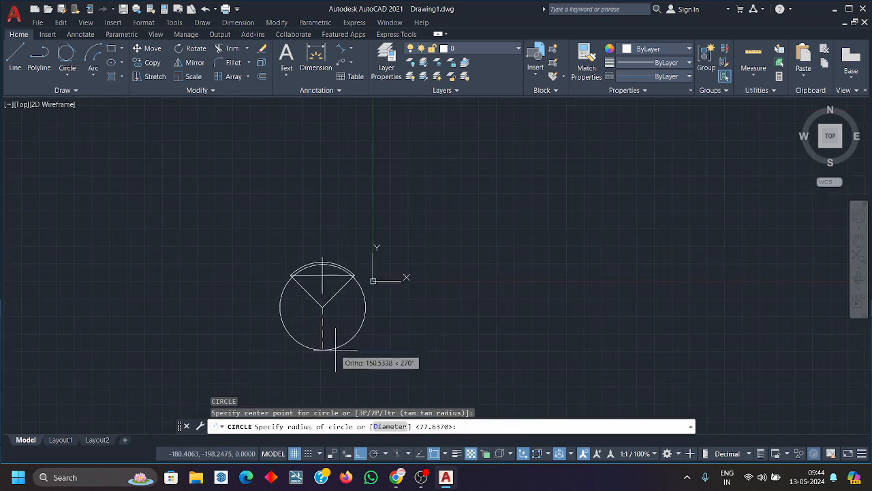
{"action": "left_click", "coordinate": [336, 352]}
{"action": "scroll", "coordinate": [331, 314], "scroll_direction": "up", "scroll_amount": 2}
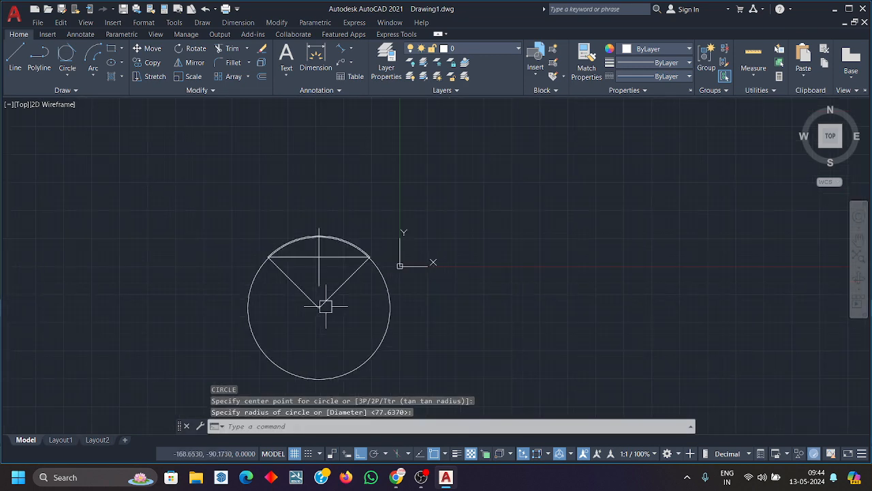
{"action": "scroll", "coordinate": [331, 293], "scroll_direction": "up", "scroll_amount": 3}
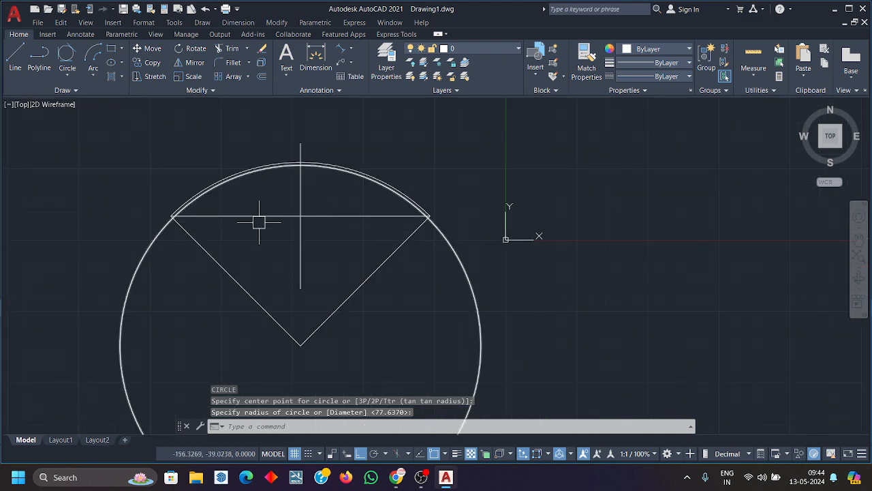
Erase the circle, both slanted lines and the arc, keeping only the two crossing straight lines
{"action": "scroll", "coordinate": [211, 222], "scroll_direction": "down", "scroll_amount": 4}
{"action": "left_click", "coordinate": [359, 293]}
{"action": "left_click", "coordinate": [292, 272]}
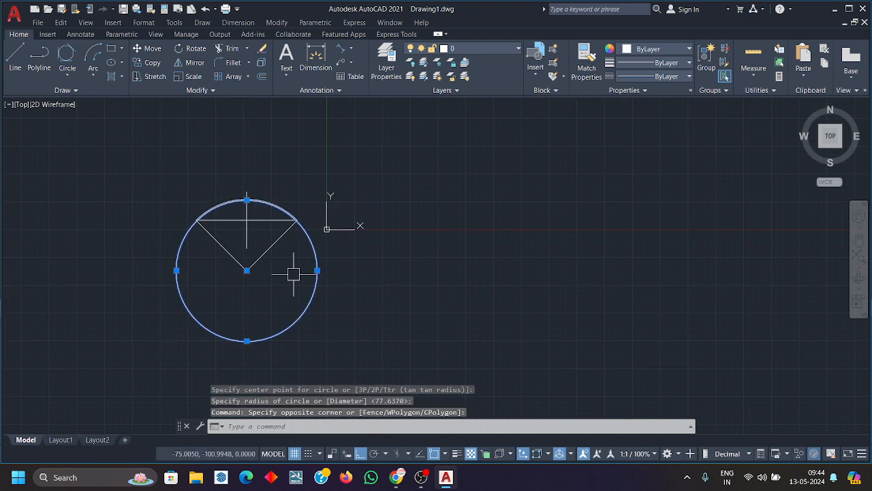
{"action": "key", "text": "Delete"}
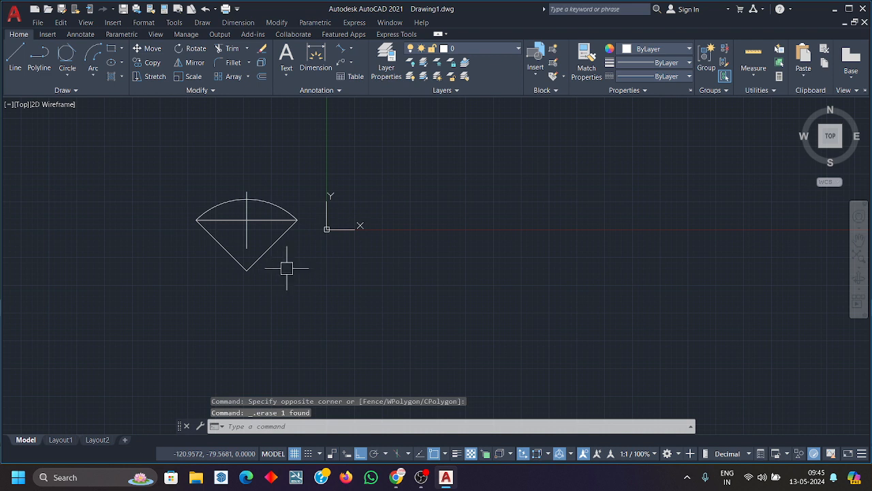
{"action": "left_click", "coordinate": [265, 255]}
{"action": "left_click", "coordinate": [221, 253]}
{"action": "key", "text": "Delete"}
{"action": "left_click", "coordinate": [266, 252]}
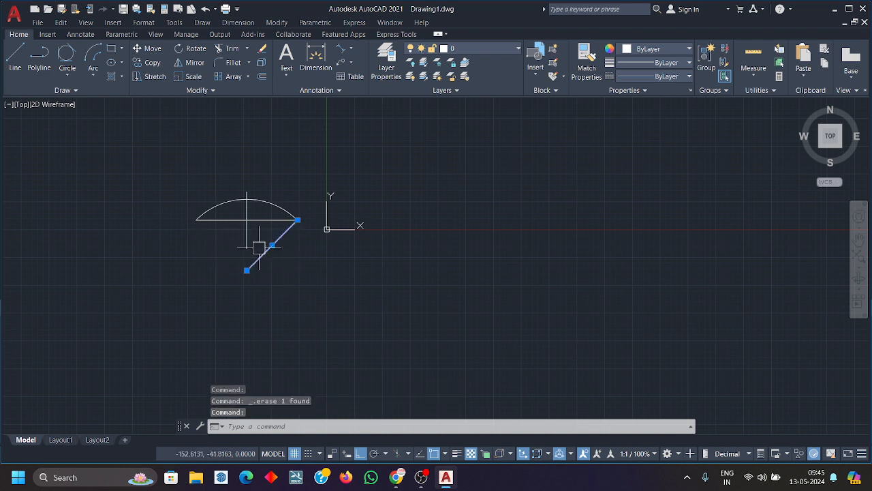
{"action": "key", "text": "Delete"}
{"action": "left_click", "coordinate": [273, 202]}
{"action": "key", "text": "Delete"}
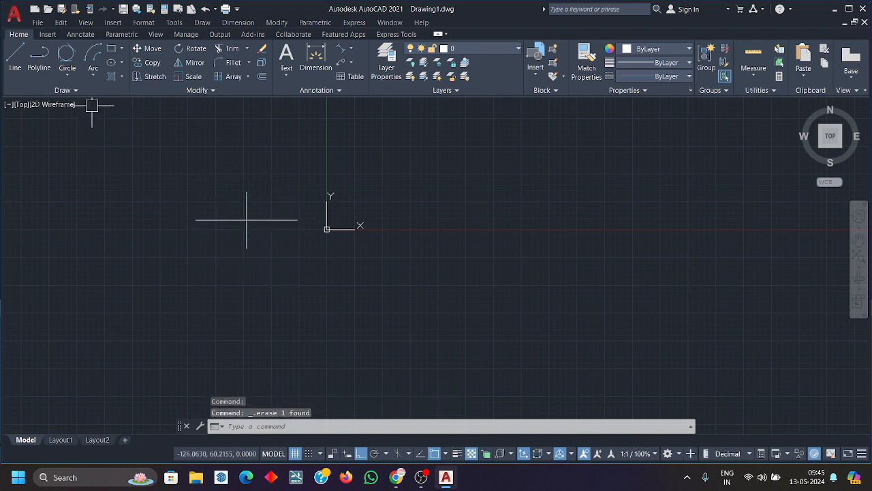
Try a Start, Center, Length arc starting at the horizontal line's right end and centred on the crossing point, then cancel it
{"action": "left_click", "coordinate": [101, 75]}
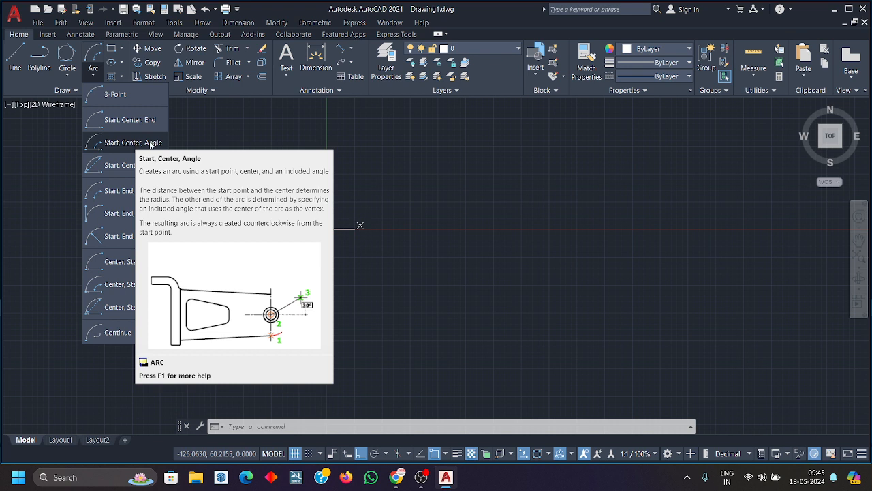
{"action": "left_click", "coordinate": [117, 174]}
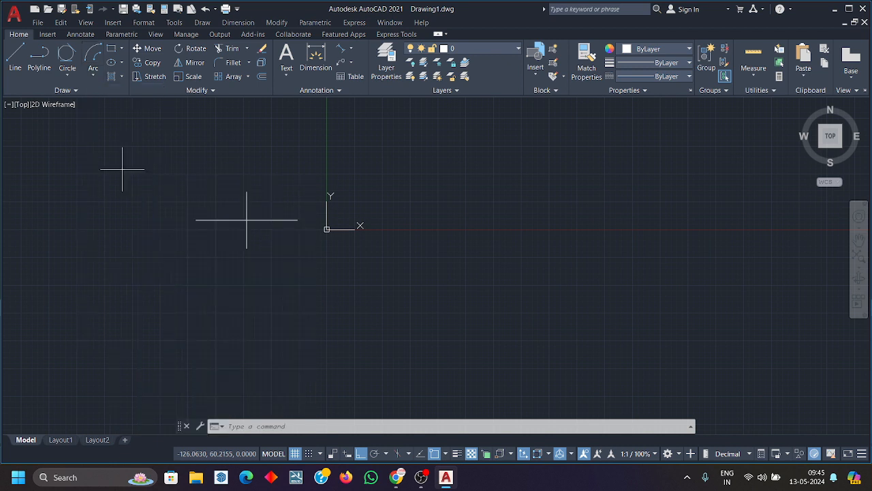
{"action": "left_click", "coordinate": [290, 220]}
{"action": "left_click", "coordinate": [247, 220]}
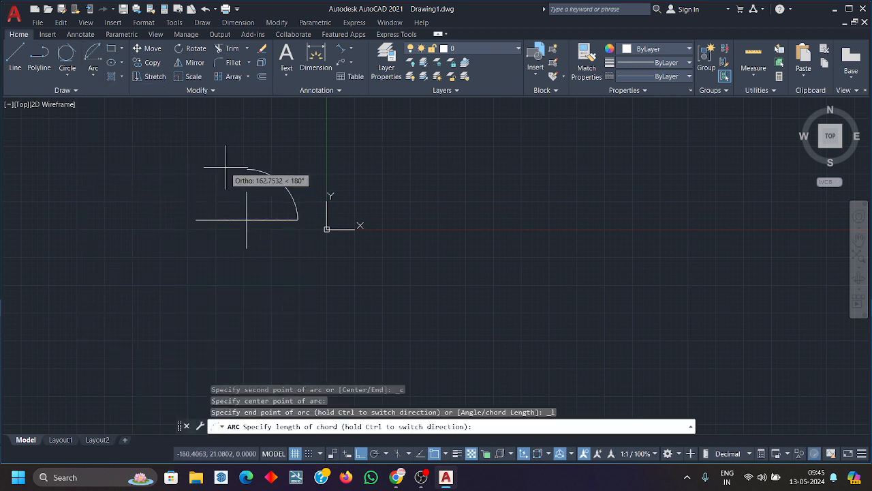
{"action": "key", "text": "Escape"}
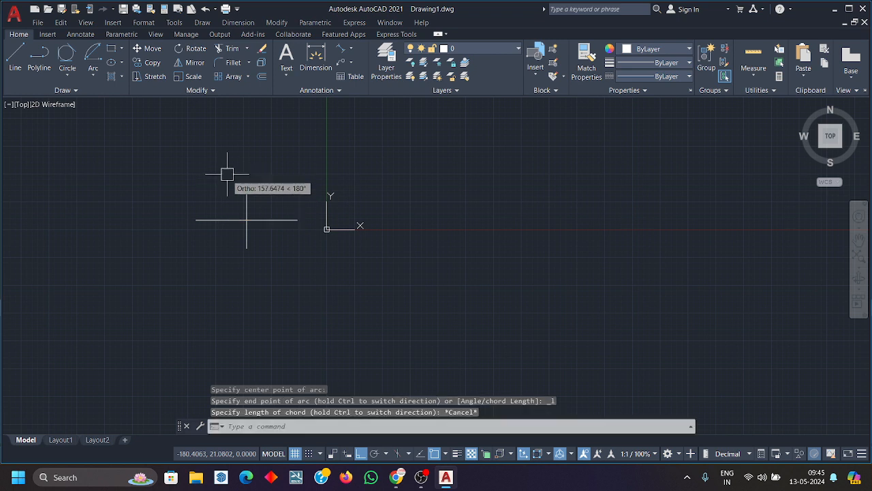
Try a Start, End, Direction arc from the horizontal line's right end to its left end and cancel it
{"action": "left_click", "coordinate": [92, 70]}
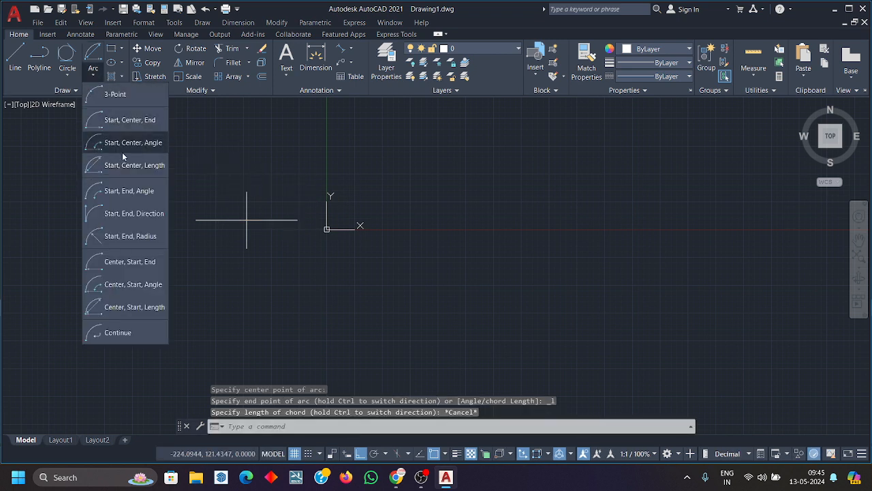
{"action": "left_click", "coordinate": [132, 218]}
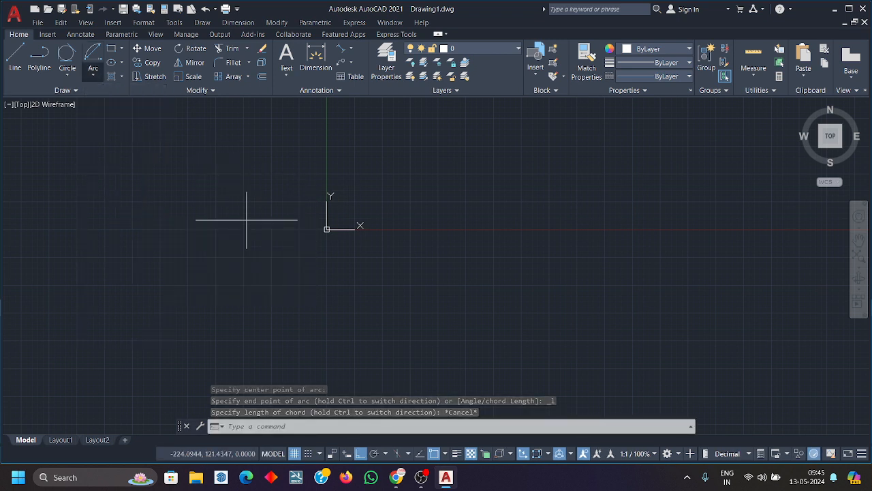
{"action": "left_click", "coordinate": [298, 219]}
{"action": "left_click", "coordinate": [197, 219]}
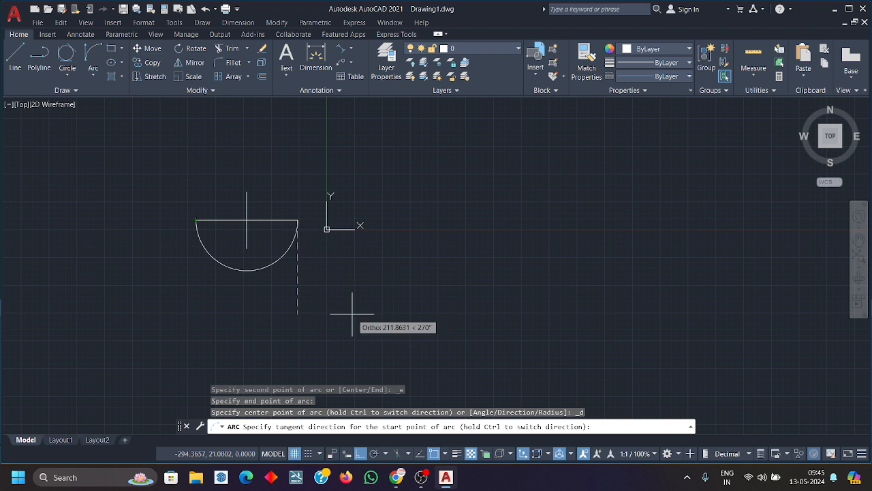
{"action": "key", "text": "Escape"}
Try a Start, End, Radius arc spanning the horizontal line from right end to left end and cancel it
{"action": "left_click", "coordinate": [93, 75]}
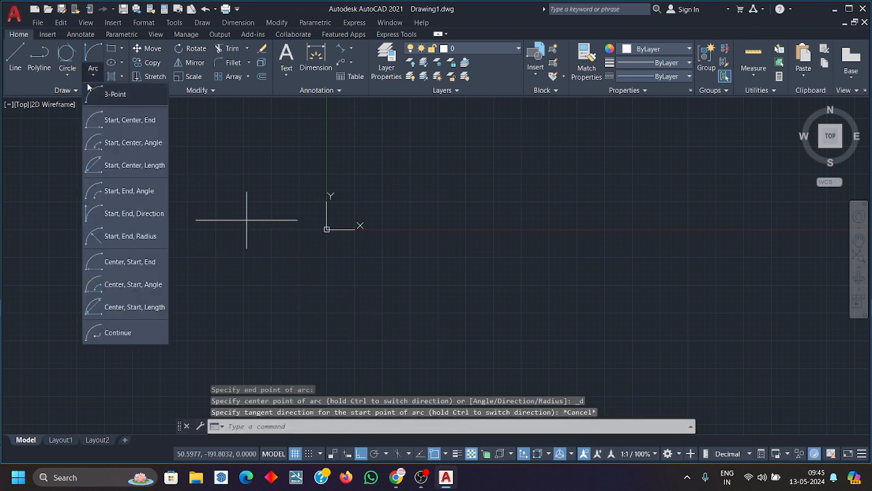
{"action": "left_click", "coordinate": [137, 239]}
{"action": "left_click", "coordinate": [296, 219]}
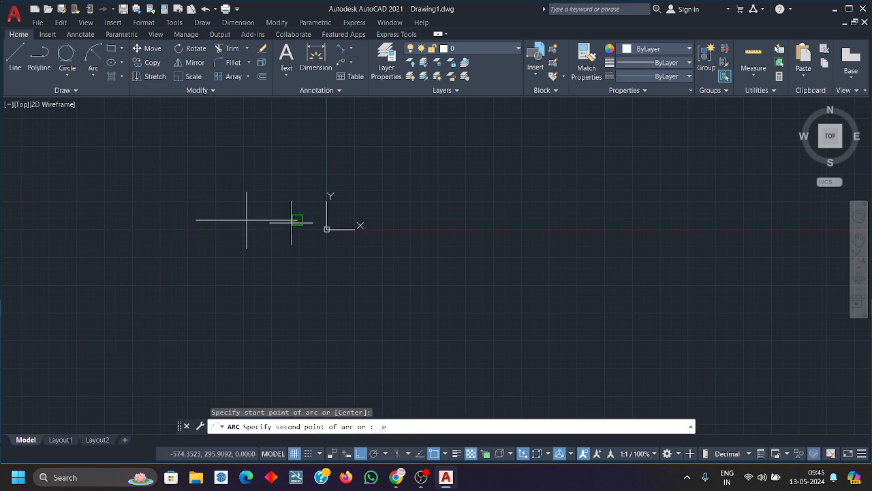
{"action": "left_click", "coordinate": [195, 219]}
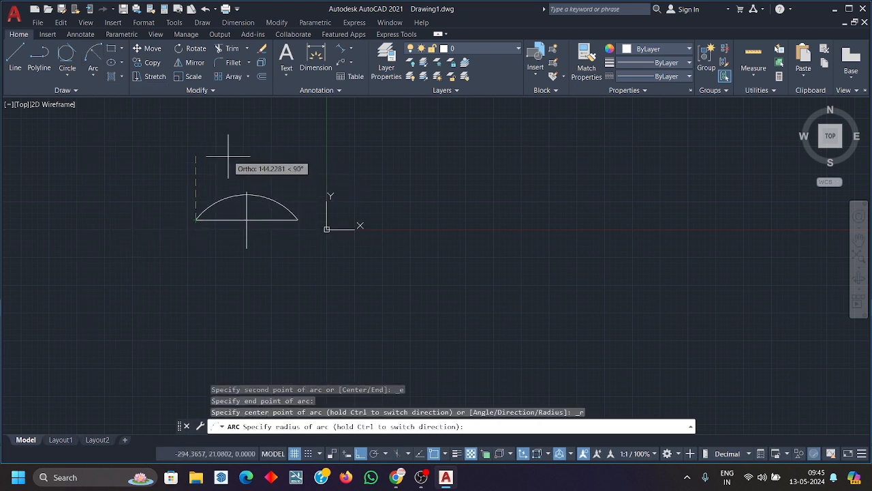
{"action": "key", "text": "Escape"}
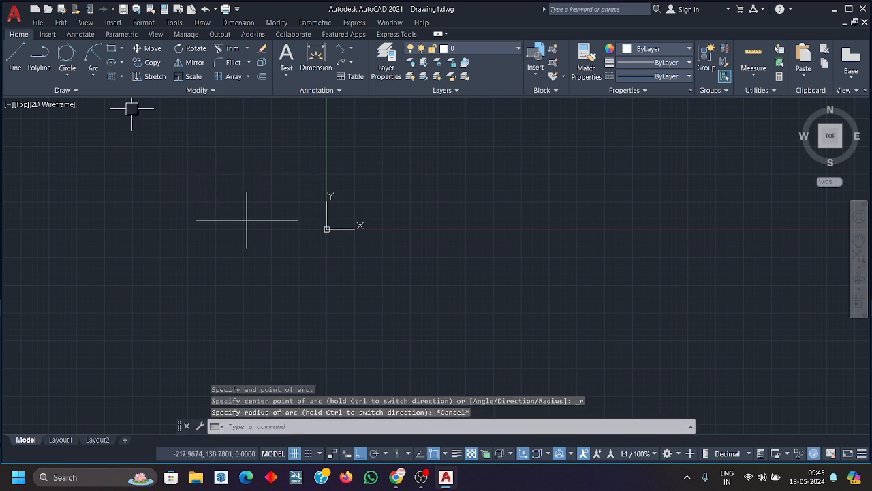
Try a Center, Start, End arc centred on the crossing point with its start at the horizontal line's right end, and cancel it
{"action": "left_click", "coordinate": [90, 78]}
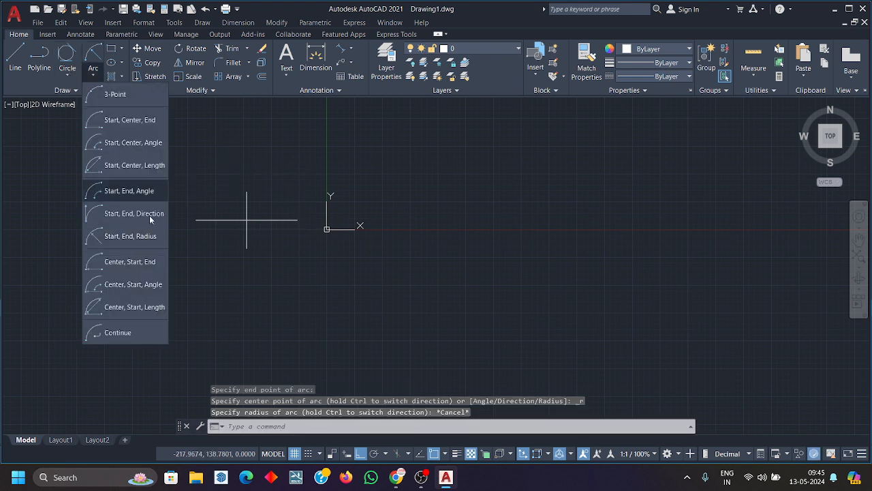
{"action": "left_click", "coordinate": [151, 263]}
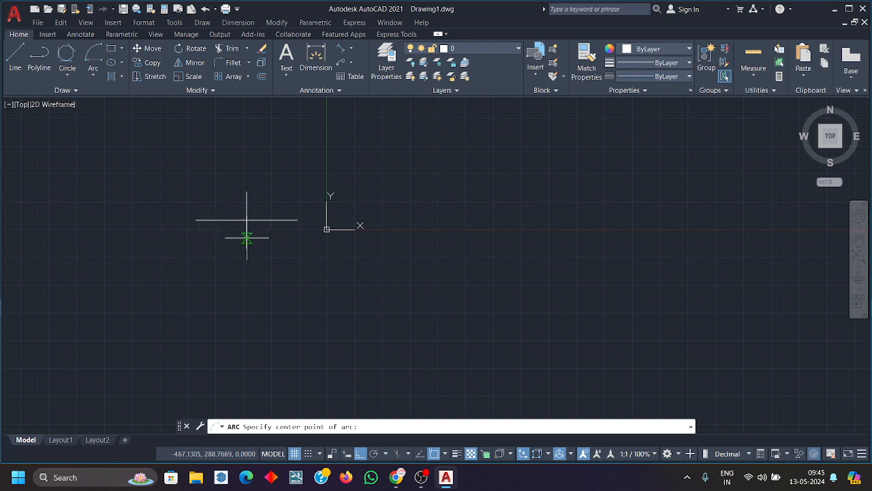
{"action": "left_click", "coordinate": [247, 219]}
{"action": "left_click", "coordinate": [298, 219]}
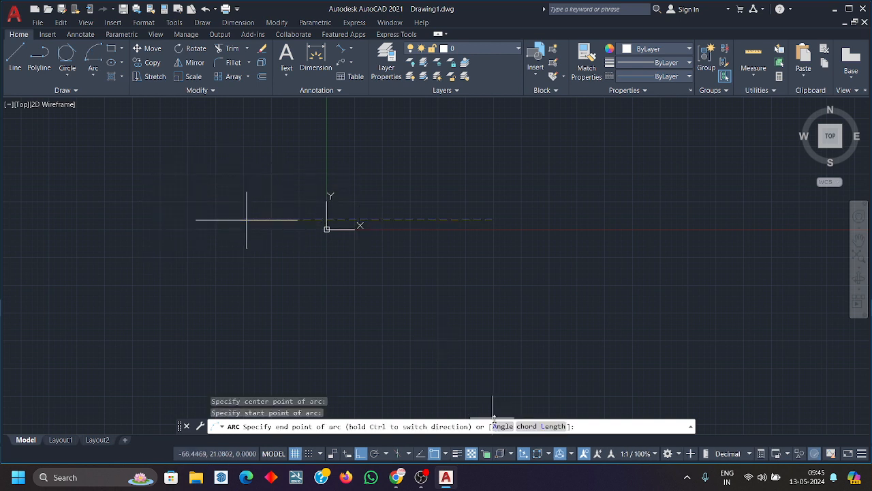
{"action": "key", "text": "Escape"}
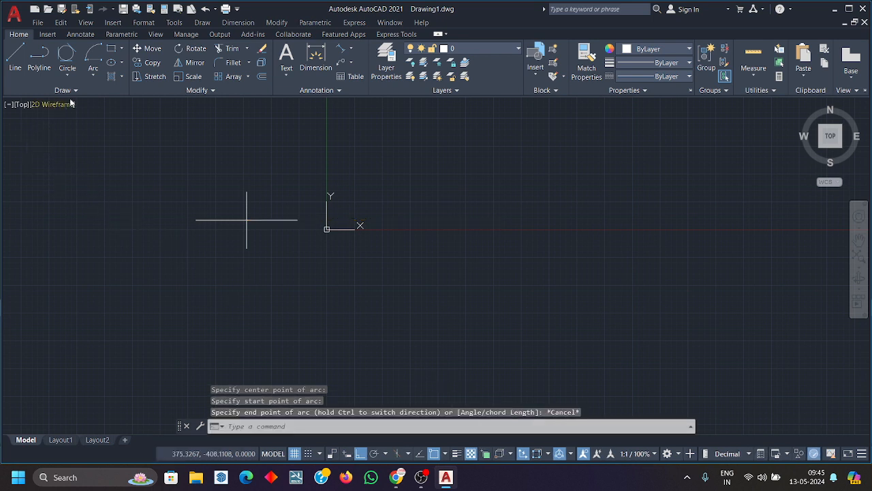
Draw two chained arcs with Continue, one ending about 124 units above the horizontal line's right end, another ending about 260 units farther left
{"action": "left_click", "coordinate": [92, 76]}
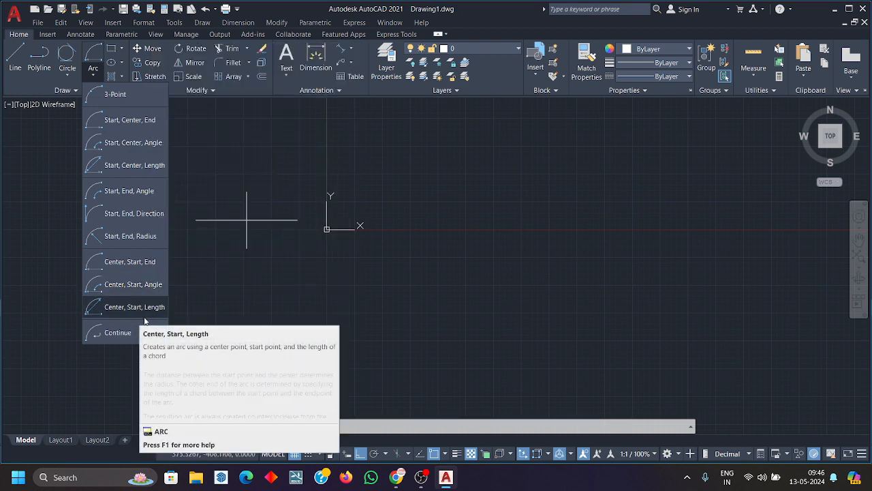
{"action": "left_click", "coordinate": [109, 334]}
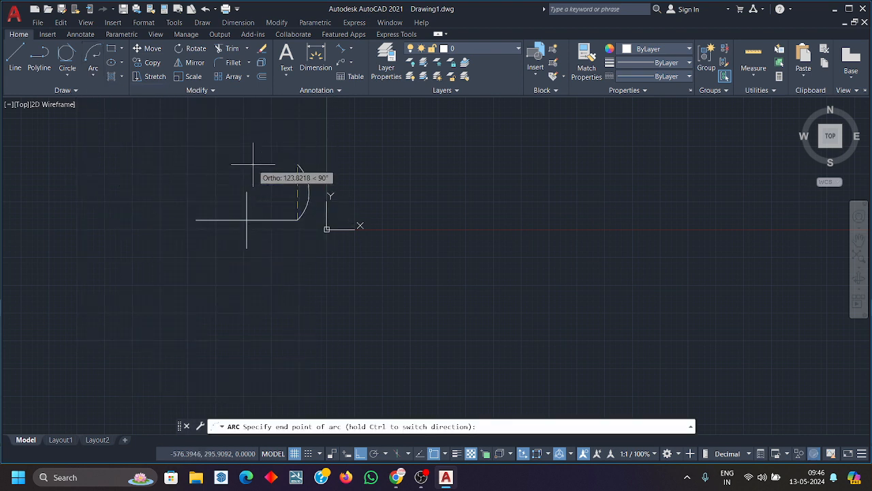
{"action": "left_click", "coordinate": [291, 165]}
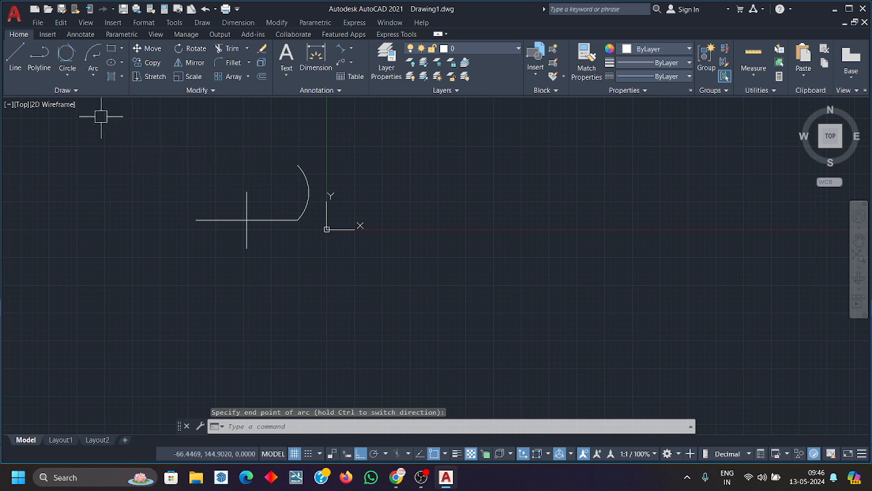
{"action": "key", "text": "Return"}
{"action": "key", "text": "Return"}
{"action": "left_click", "coordinate": [181, 191]}
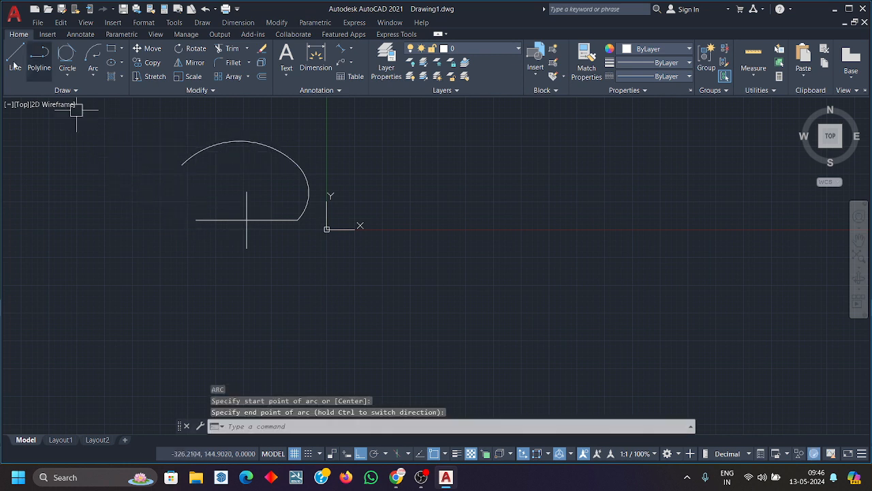
Erase both arcs and the two crossing straight lines to clear the drawing
{"action": "left_click", "coordinate": [362, 295]}
{"action": "left_click", "coordinate": [188, 174]}
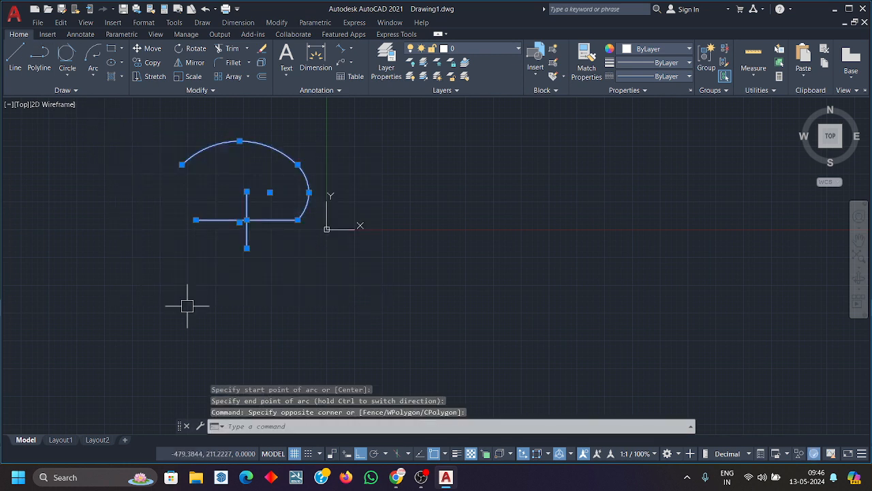
{"action": "key", "text": "Delete"}
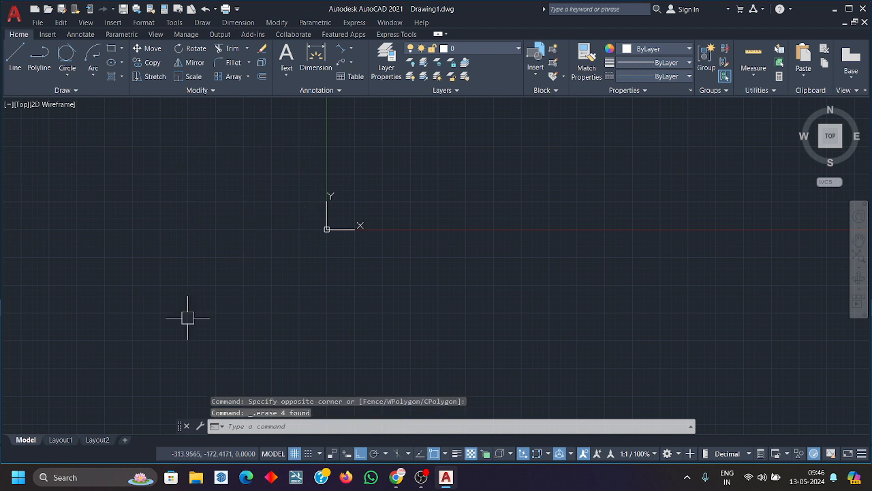
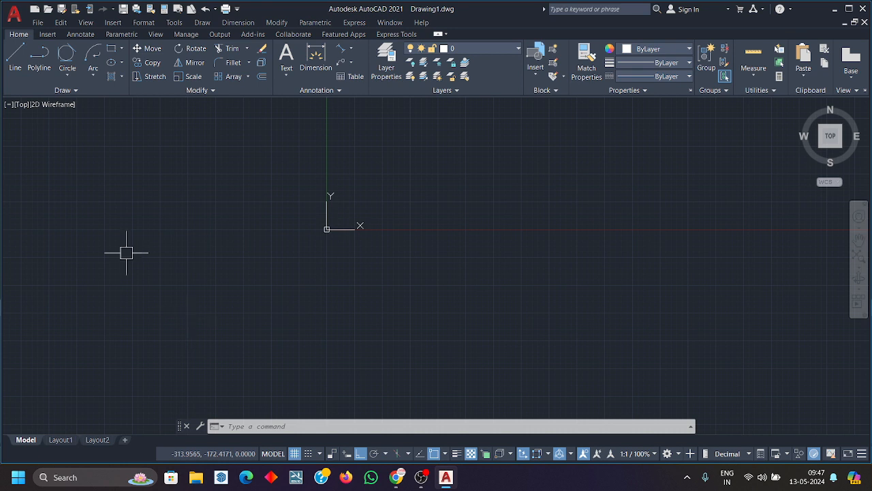
Draw a rectangle about 464 by 269 units by two opposite corners, just below the X axis on the origin's right side
{"action": "left_click", "coordinate": [122, 49]}
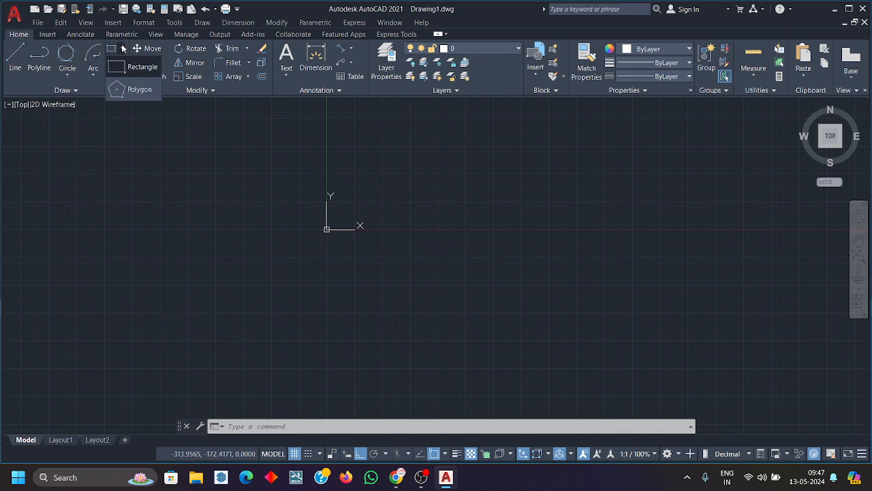
{"action": "left_click", "coordinate": [142, 66]}
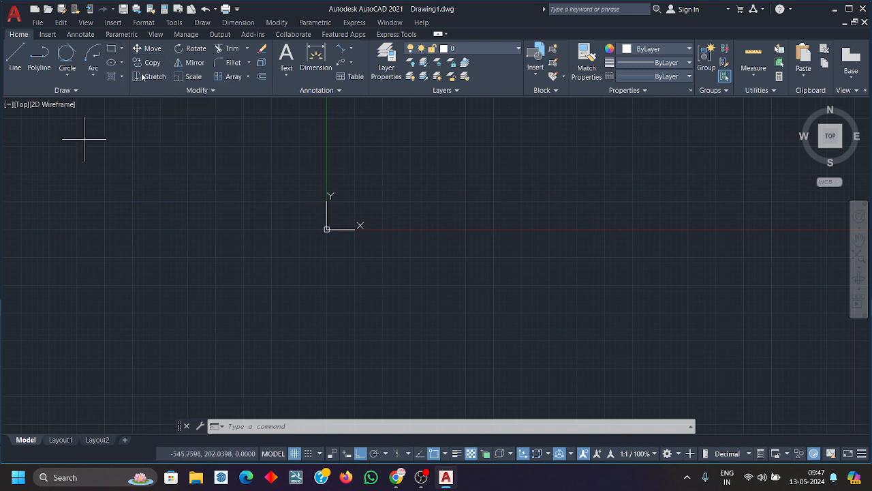
{"action": "left_click", "coordinate": [392, 262]}
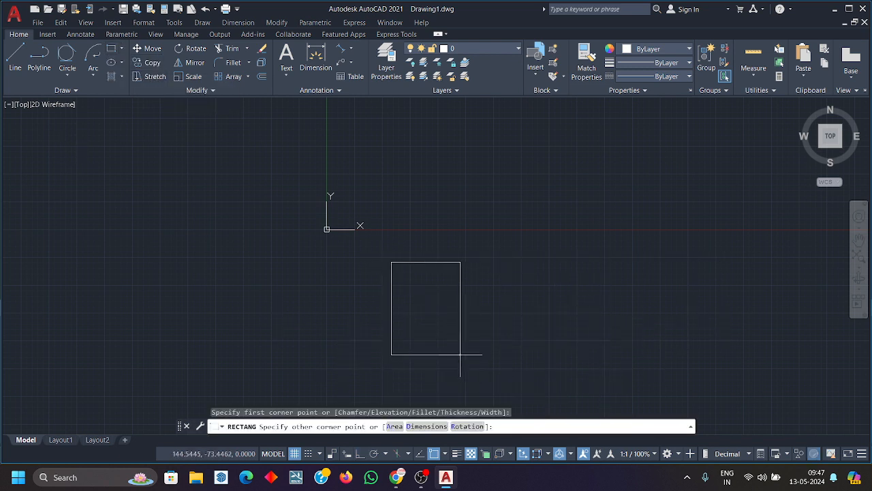
{"action": "left_click", "coordinate": [597, 381]}
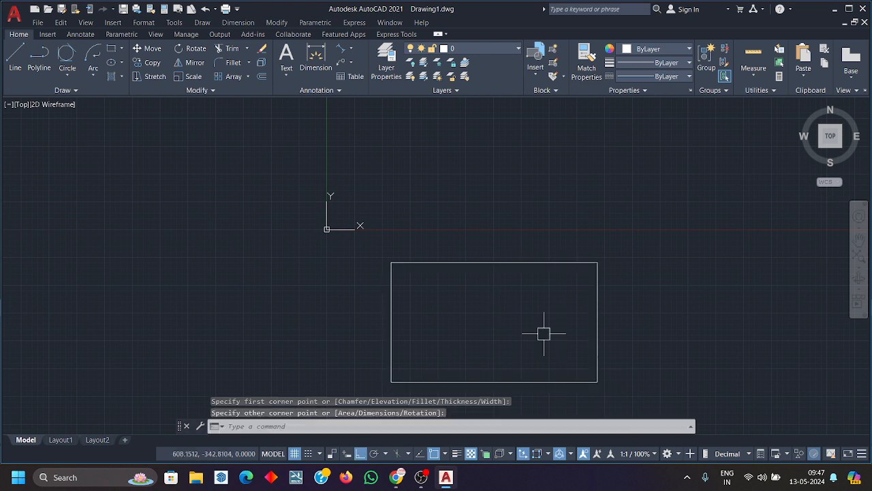
Draw two more rectangles by opposite corners, one left of the origin and a larger one well to the right of the first rectangle
{"action": "left_click", "coordinate": [111, 49]}
{"action": "left_click", "coordinate": [128, 208]}
{"action": "left_click", "coordinate": [264, 380]}
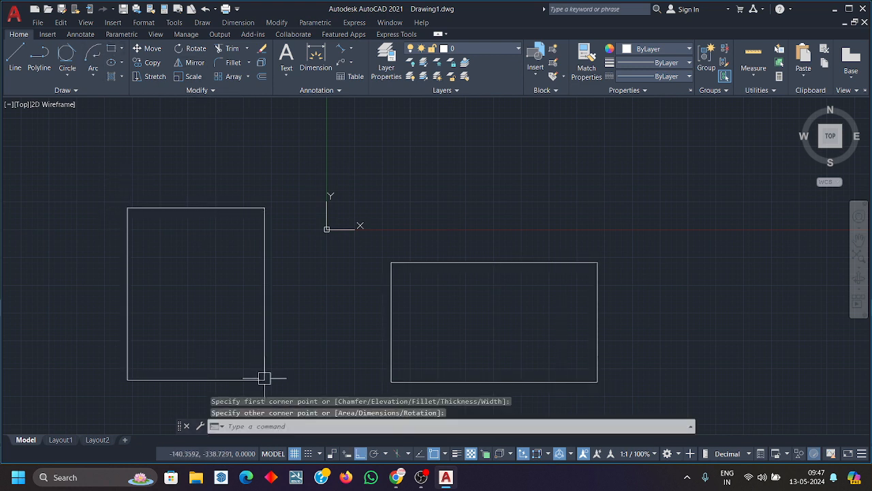
{"action": "left_click", "coordinate": [111, 48]}
{"action": "scroll", "coordinate": [119, 170], "scroll_direction": "down", "scroll_amount": 2}
{"action": "left_click", "coordinate": [439, 181]}
{"action": "left_click", "coordinate": [540, 256]}
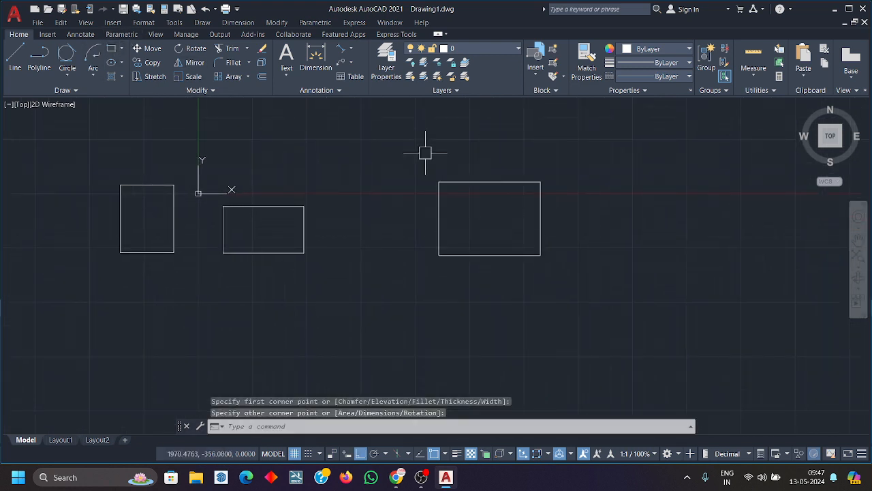
Draw a rectangle below the existing ones using the Dimensions option, with length 50 and width 25
{"action": "left_click", "coordinate": [100, 51]}
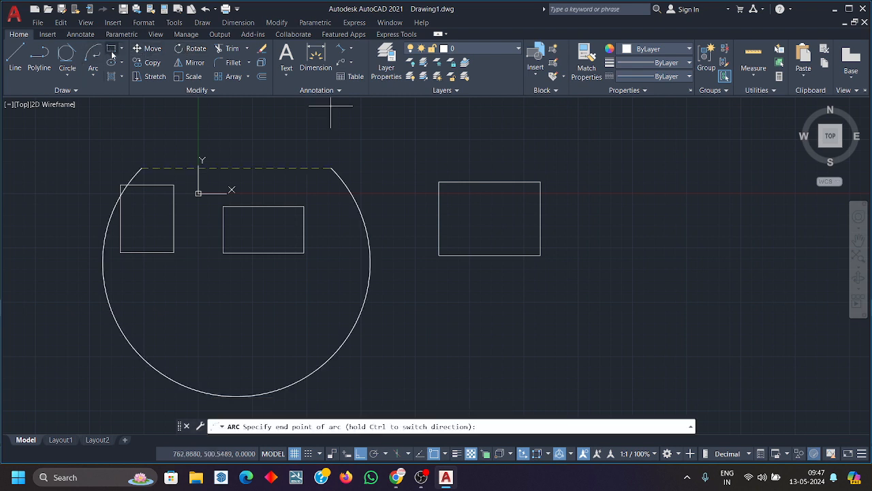
{"action": "left_click", "coordinate": [113, 53]}
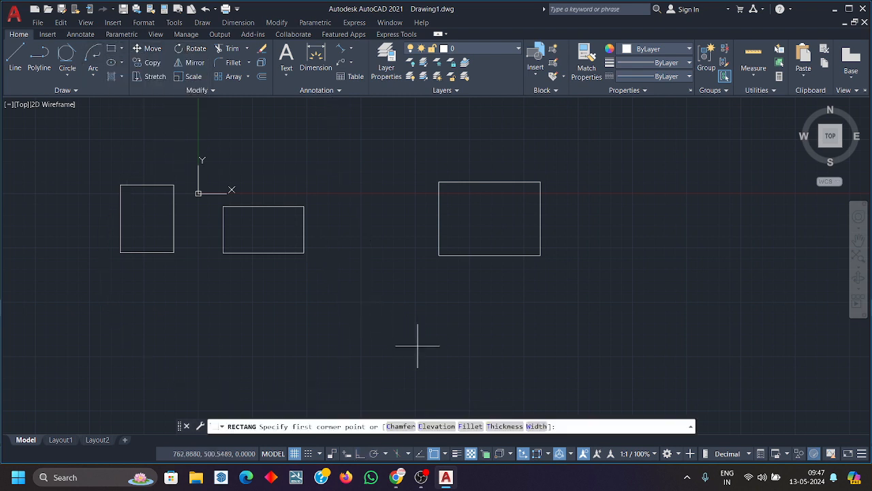
{"action": "left_click", "coordinate": [370, 295]}
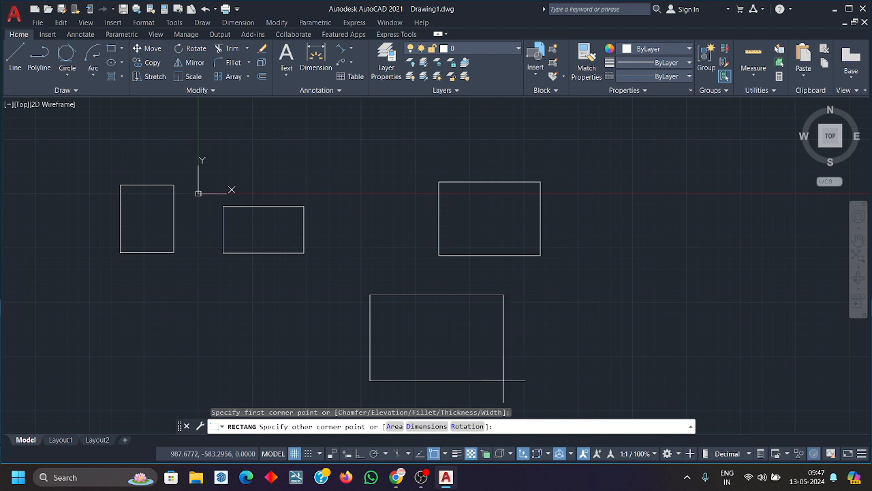
{"action": "left_click", "coordinate": [429, 426]}
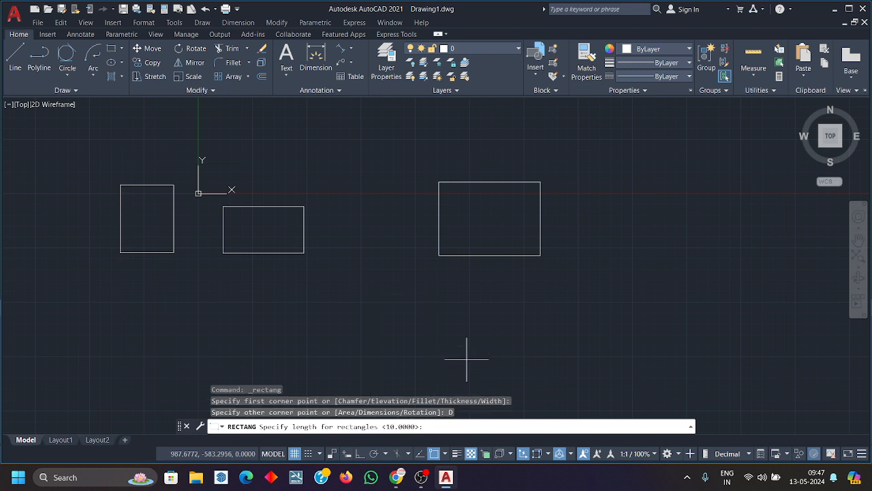
{"action": "type", "text": "50"}
{"action": "key", "text": "Return"}
{"action": "type", "text": "25"}
{"action": "key", "text": "Return"}
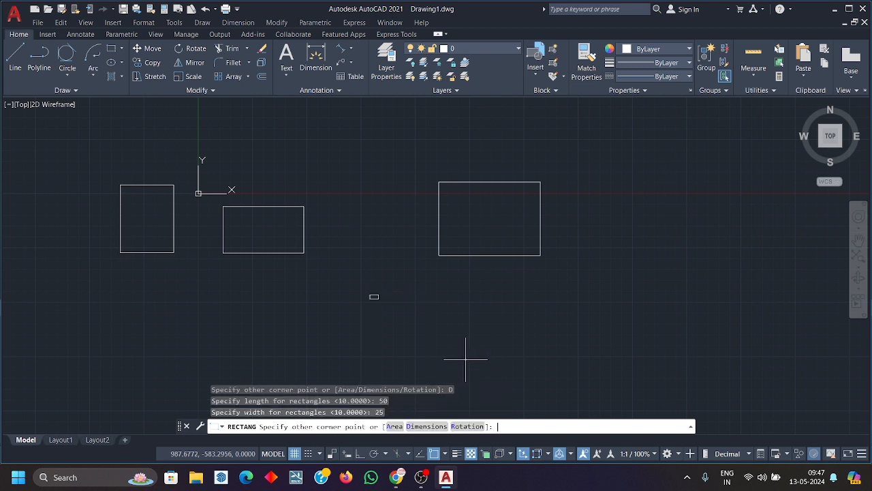
{"action": "scroll", "coordinate": [385, 327], "scroll_direction": "up", "scroll_amount": 7}
{"action": "mouse_move", "coordinate": [385, 327]}
{"action": "middle_mouse_down"}
{"action": "mouse_move", "coordinate": [375, 326]}
{"action": "mouse_move", "coordinate": [391, 257]}
{"action": "middle_mouse_up"}
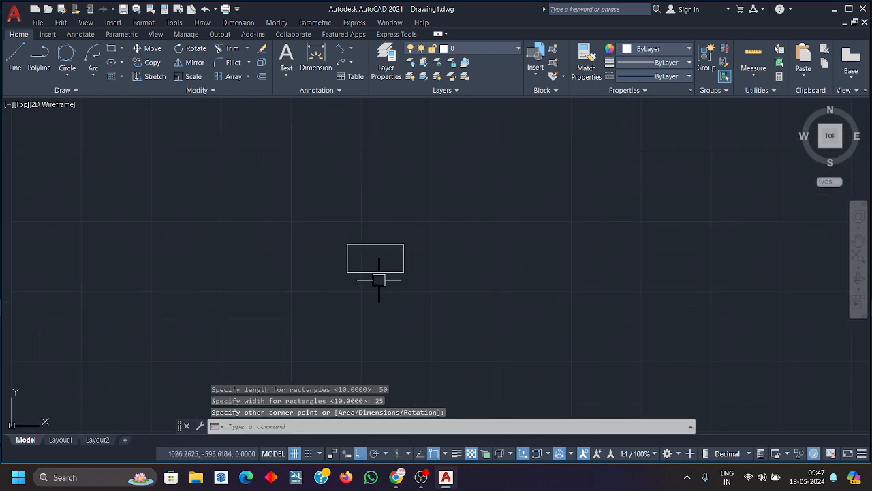
{"action": "scroll", "coordinate": [430, 291], "scroll_direction": "down", "scroll_amount": 5}
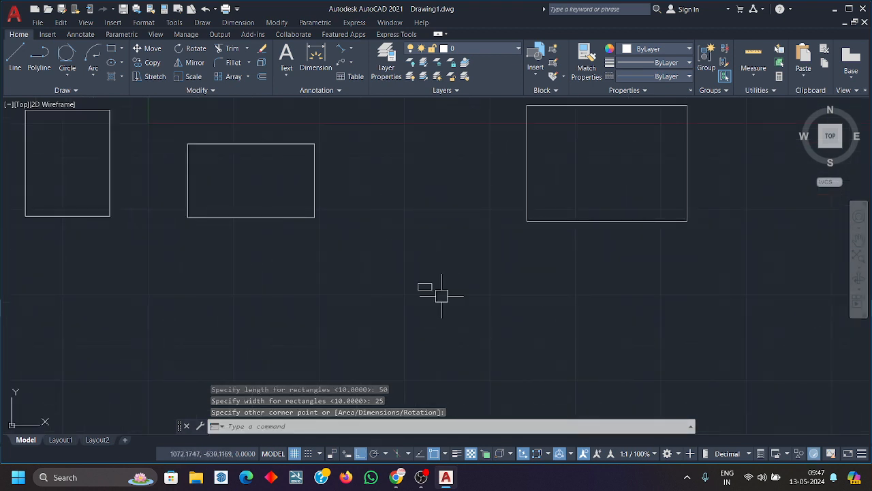
Erase all four rectangles to clear the drawing
{"action": "left_click", "coordinate": [453, 304]}
{"action": "scroll", "coordinate": [477, 318], "scroll_direction": "down", "scroll_amount": 2}
{"action": "left_click", "coordinate": [653, 355]}
{"action": "left_click", "coordinate": [251, 226]}
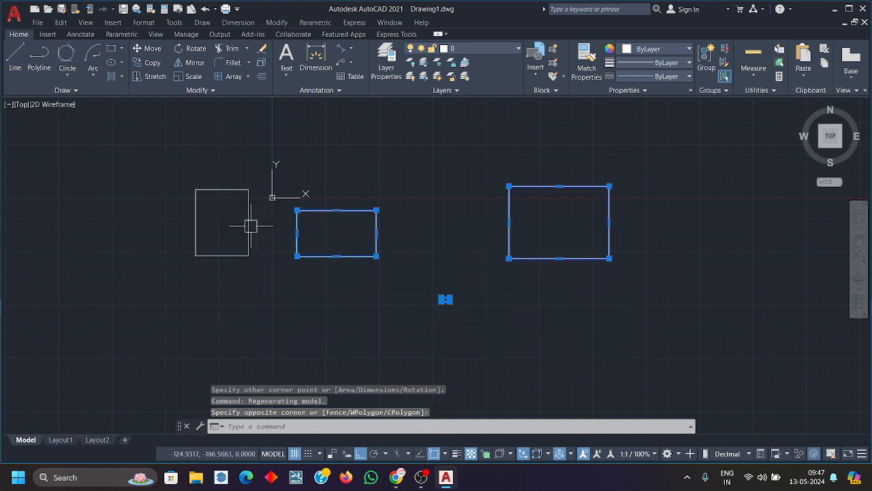
{"action": "left_click", "coordinate": [284, 282]}
{"action": "left_click", "coordinate": [225, 225]}
{"action": "left_click", "coordinate": [729, 394]}
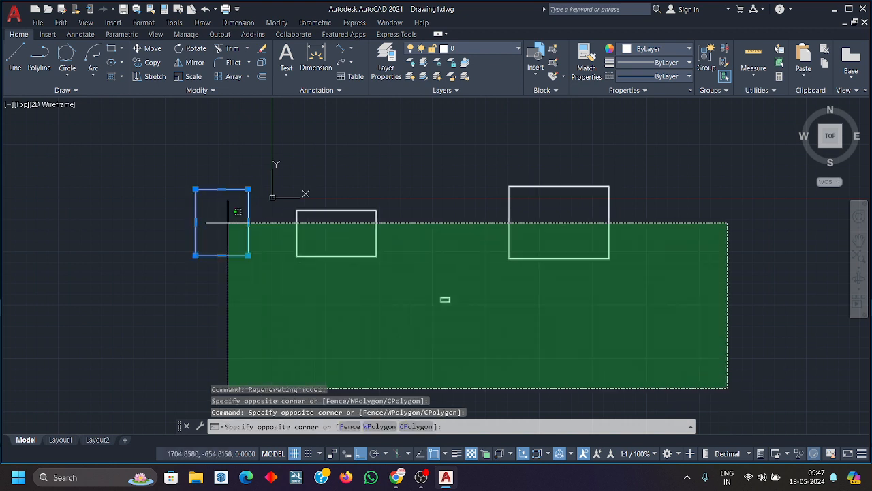
{"action": "left_click", "coordinate": [227, 222]}
{"action": "key", "text": "Delete"}
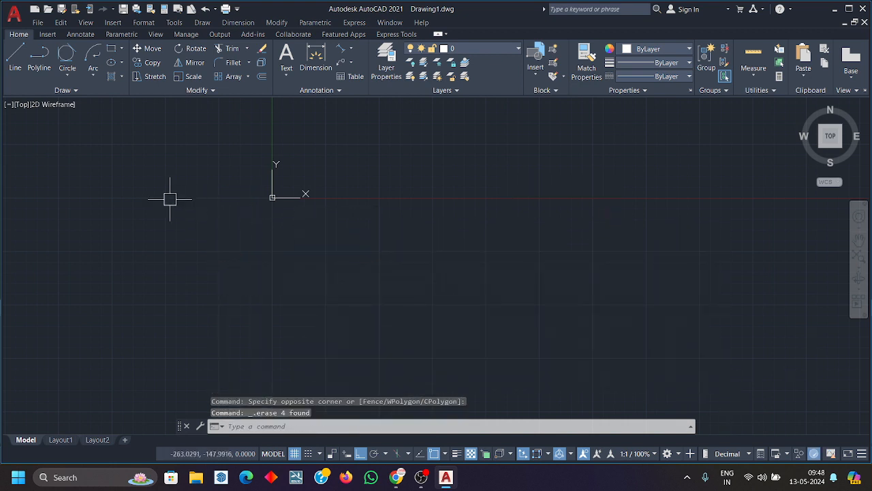
Draw a rectangle below and left of the origin using the Dimensions option, with length 100 and width 50
{"action": "left_click", "coordinate": [111, 49]}
{"action": "left_click", "coordinate": [187, 235]}
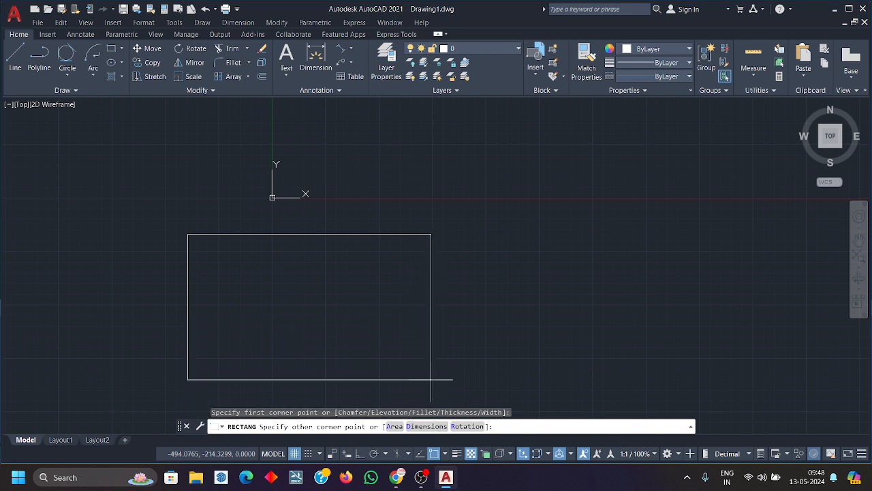
{"action": "left_click", "coordinate": [426, 426]}
{"action": "type", "text": "100"}
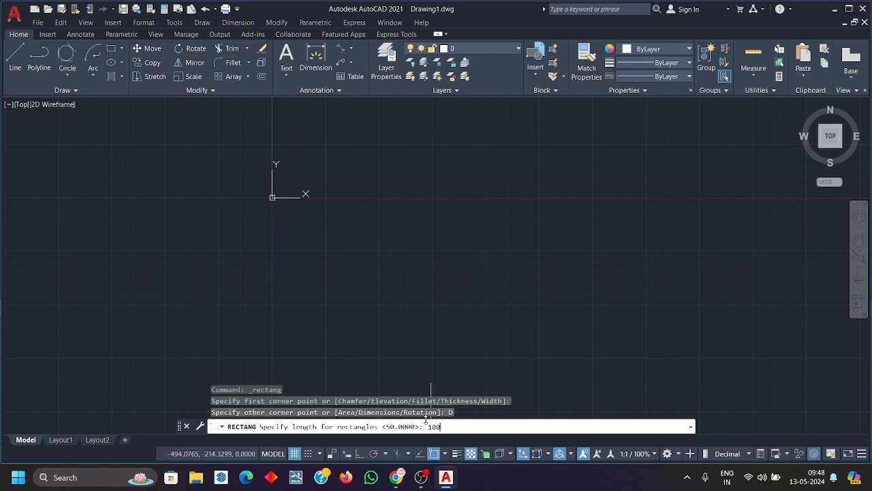
{"action": "key", "text": "Return"}
{"action": "type", "text": "50"}
{"action": "key", "text": "Return"}
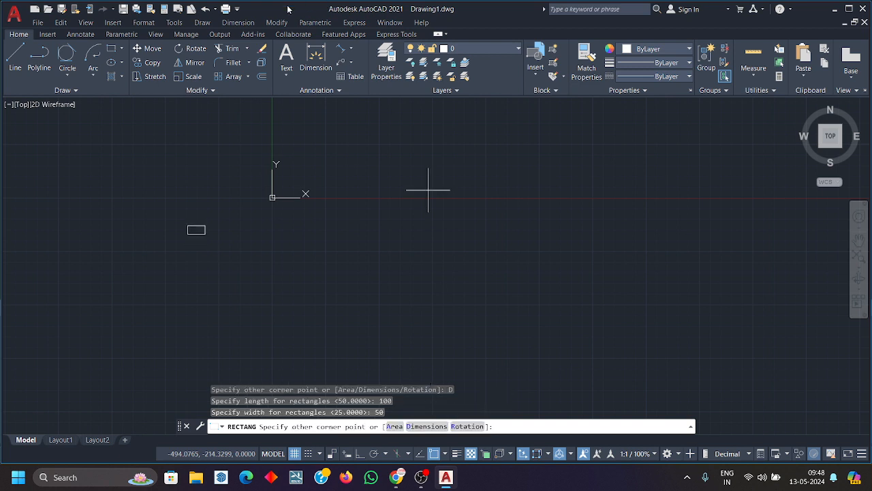
{"action": "scroll", "coordinate": [203, 255], "scroll_direction": "up", "scroll_amount": 4}
{"action": "middle_click_drag", "start_coordinate": [202, 255], "coordinate": [371, 298]}
{"action": "scroll", "coordinate": [371, 299], "scroll_direction": "up", "scroll_amount": 2}
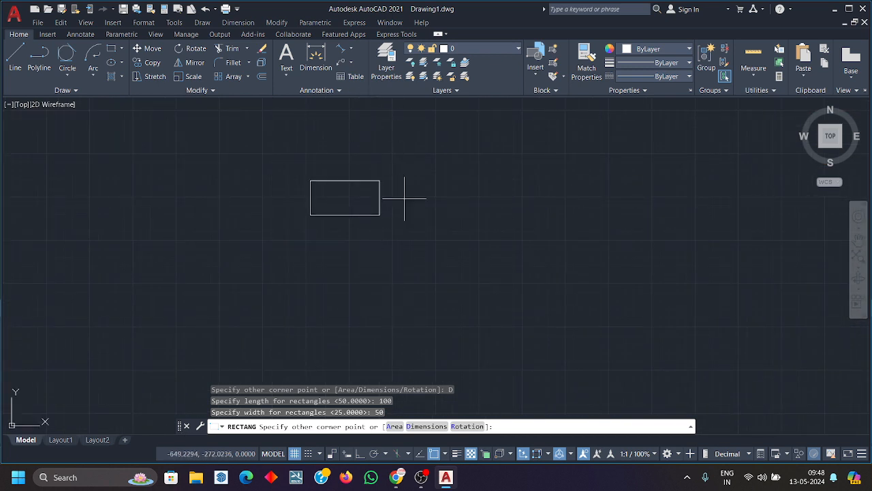
{"action": "left_click", "coordinate": [434, 252]}
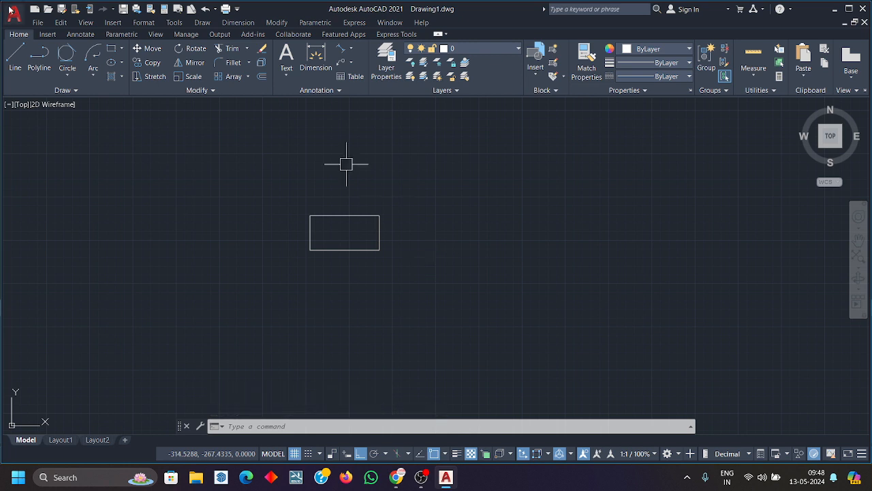
Draw a rectangle to the right of the 100 by 50 one using the Area option, with area 1000 and length 50
{"action": "left_click", "coordinate": [112, 50]}
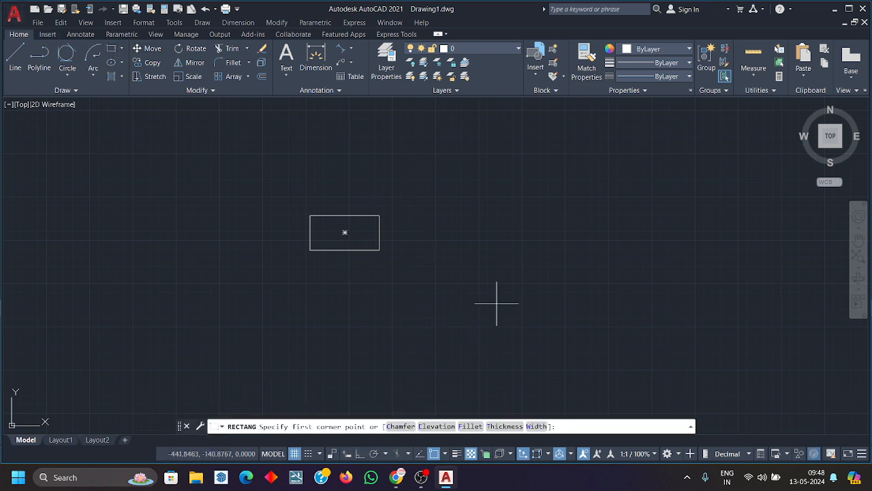
{"action": "left_click", "coordinate": [458, 247]}
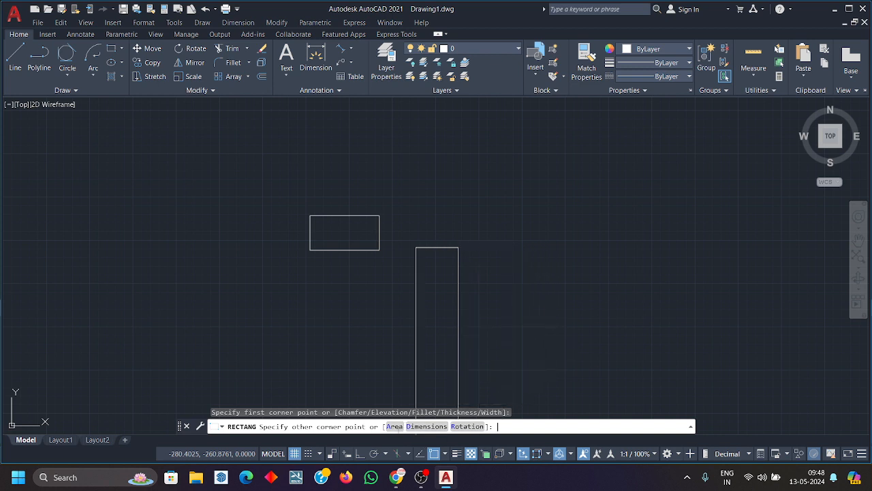
{"action": "left_click", "coordinate": [397, 426]}
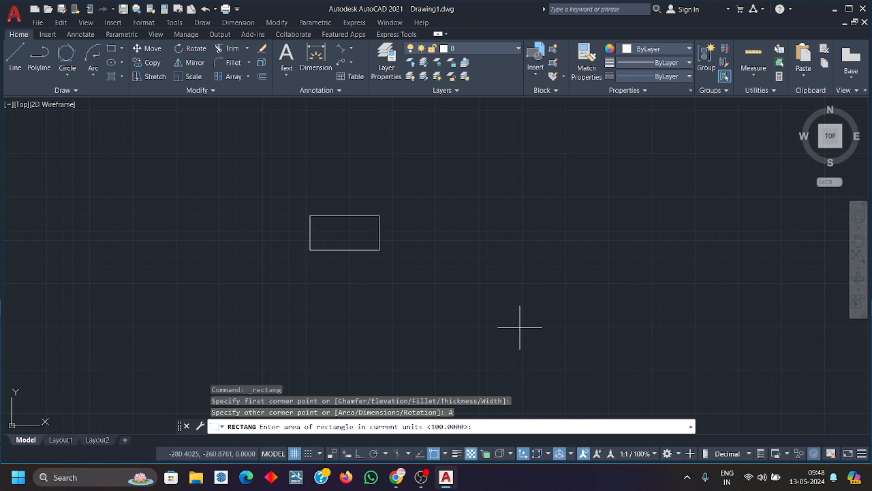
{"action": "type", "text": "1000"}
{"action": "key", "text": "Return"}
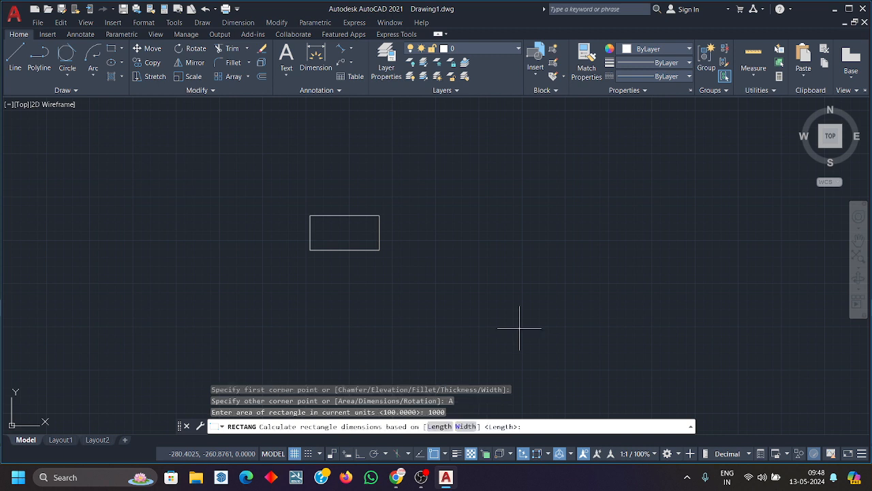
{"action": "left_click", "coordinate": [439, 427]}
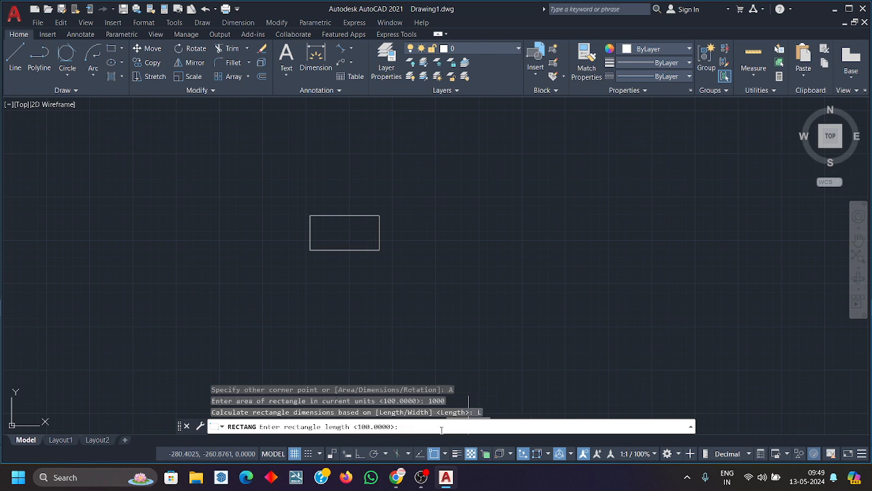
{"action": "type", "text": "50"}
{"action": "key", "text": "Return"}
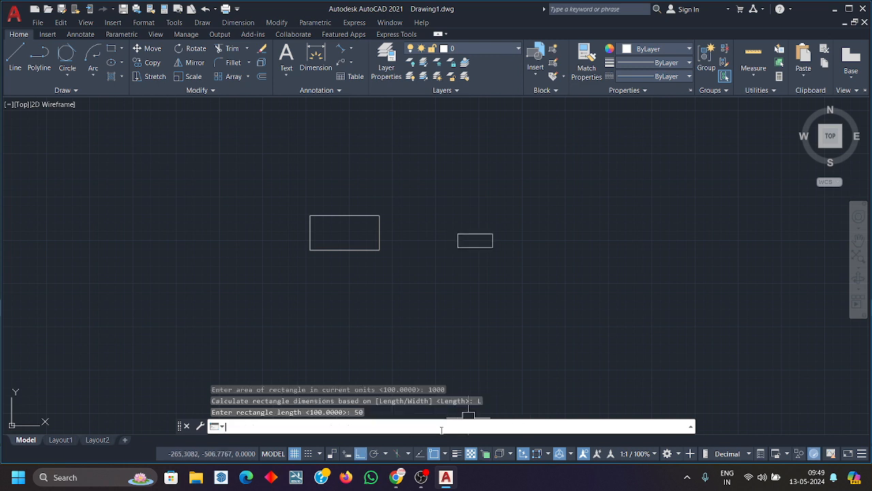
{"action": "scroll", "coordinate": [486, 248], "scroll_direction": "up", "scroll_amount": 2}
{"action": "middle_click_drag", "start_coordinate": [486, 247], "coordinate": [500, 288]}
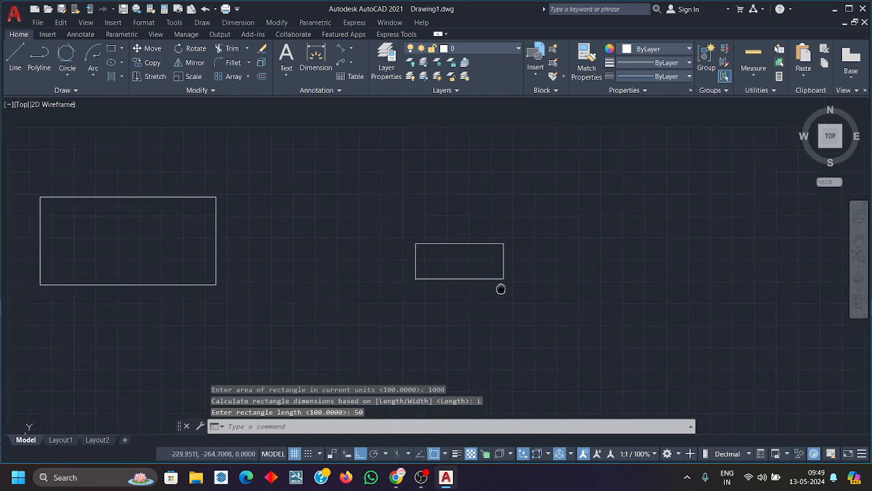
{"action": "scroll", "coordinate": [463, 283], "scroll_direction": "up", "scroll_amount": 1}
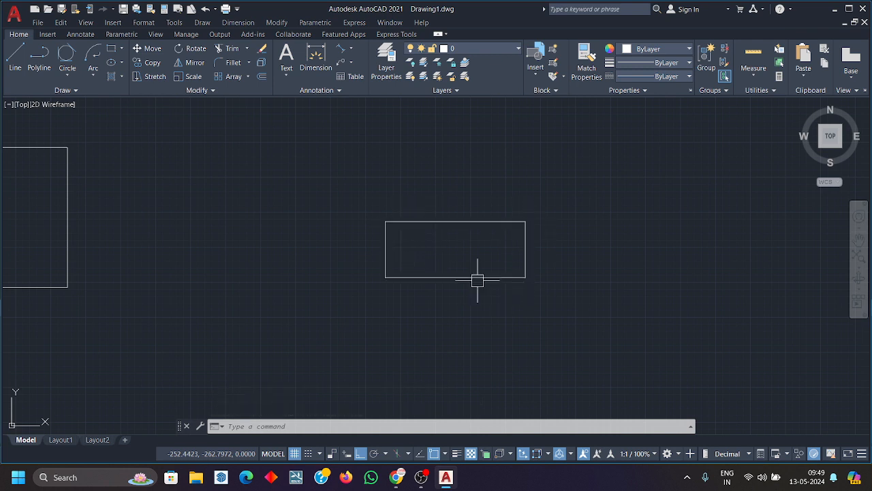
Add a vertical linear dimension along the left side of the area-based rectangle
{"action": "left_click", "coordinate": [350, 49]}
{"action": "left_click", "coordinate": [345, 66]}
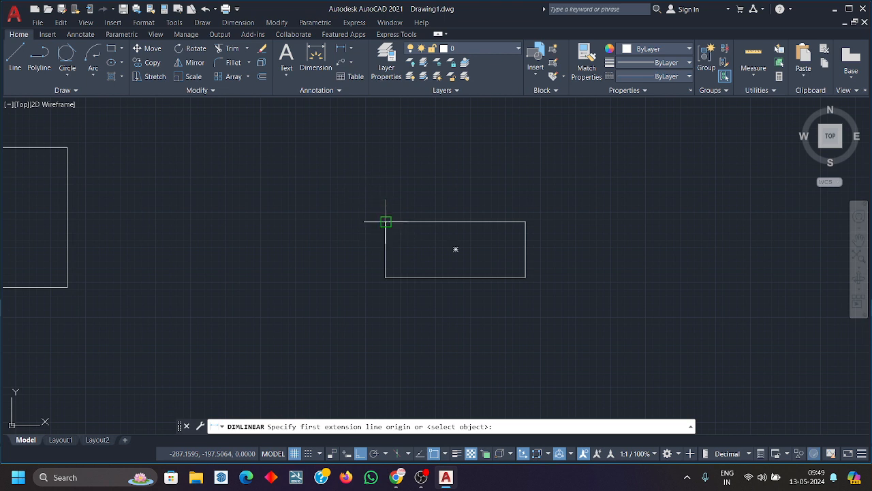
{"action": "left_click", "coordinate": [386, 221]}
{"action": "left_click", "coordinate": [386, 277]}
{"action": "left_click", "coordinate": [343, 241]}
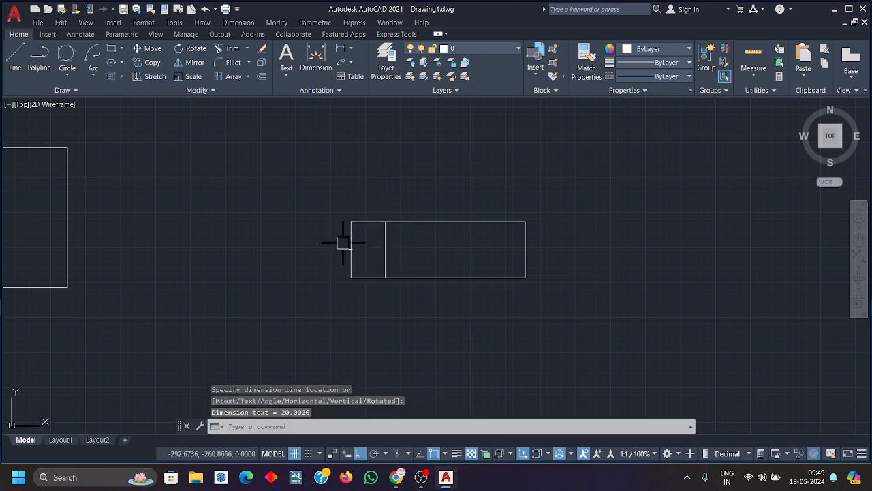
{"action": "scroll", "coordinate": [356, 247], "scroll_direction": "up", "scroll_amount": 6}
{"action": "scroll", "coordinate": [356, 250], "scroll_direction": "down", "scroll_amount": 8}
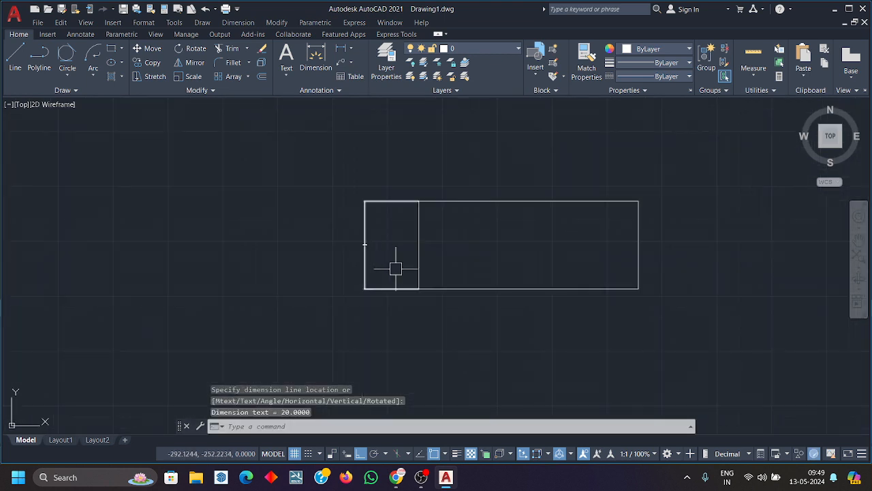
Erase the area-based rectangle together with its linear dimension
{"action": "left_click", "coordinate": [561, 311]}
{"action": "left_click", "coordinate": [278, 191]}
{"action": "key", "text": "Delete"}
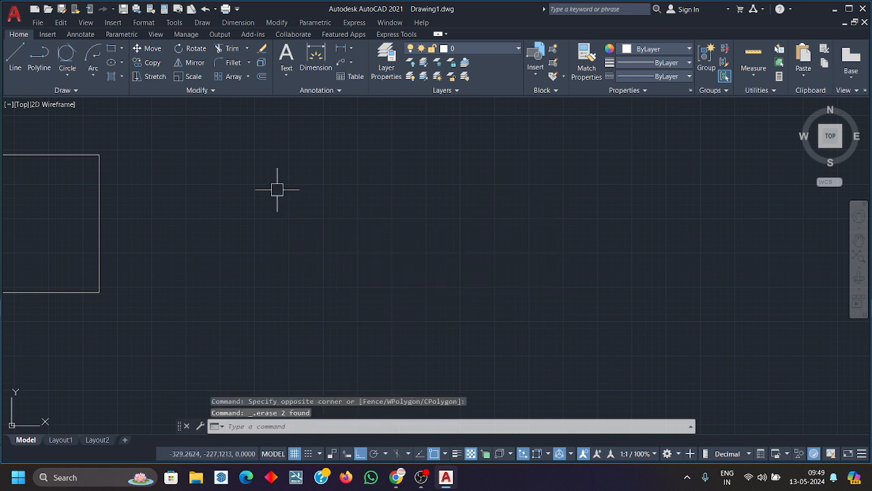
{"action": "left_click", "coordinate": [111, 48]}
{"action": "left_click", "coordinate": [241, 201]}
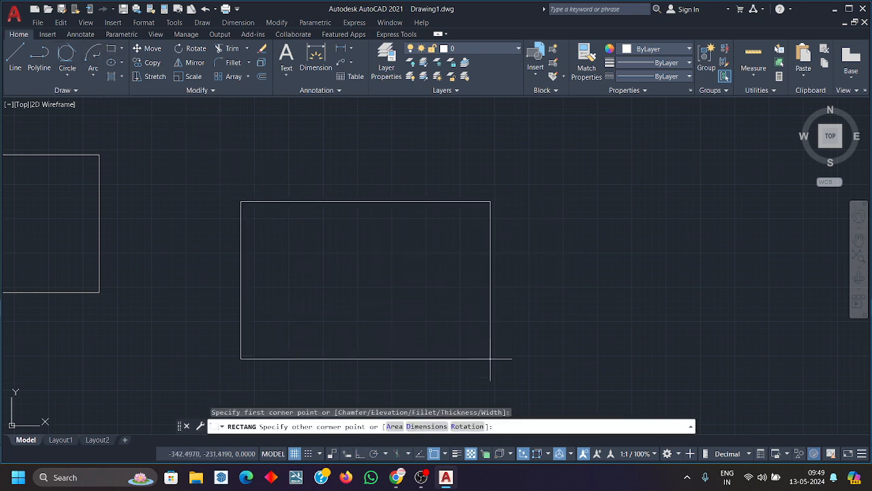
{"action": "left_click", "coordinate": [466, 426]}
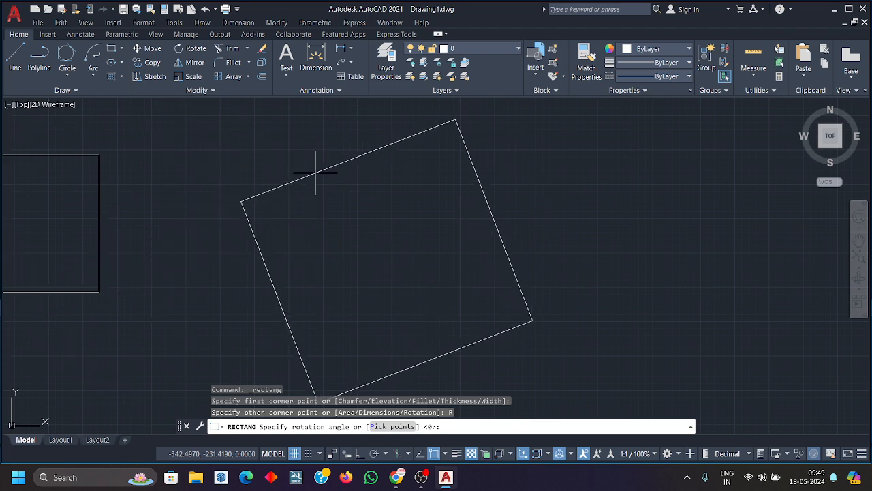
{"action": "key", "text": "Escape"}
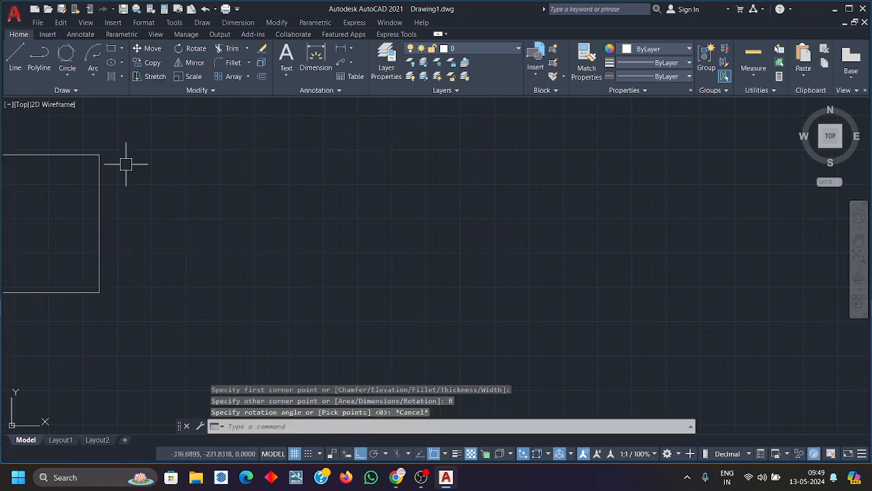
Draw a 3-sided polygon to the right of the existing rectangle using the Edge option, with a horizontal edge of 30
{"action": "left_click", "coordinate": [122, 50]}
{"action": "left_click", "coordinate": [122, 51]}
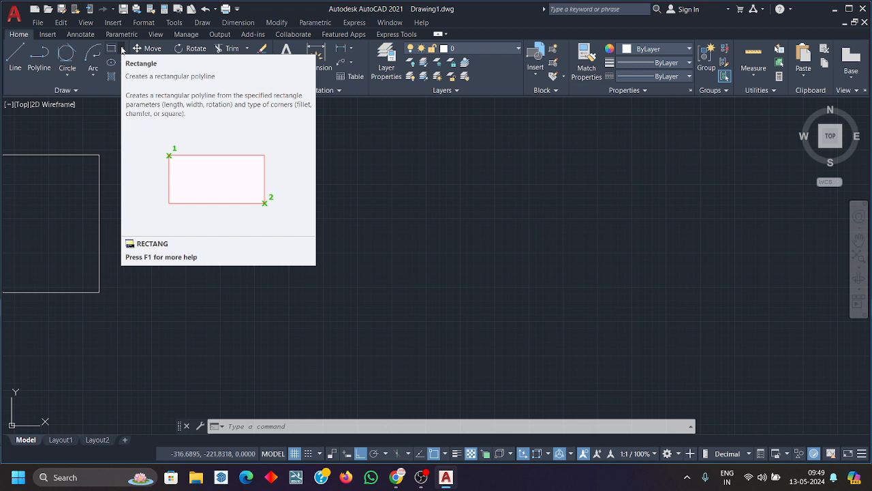
{"action": "left_click", "coordinate": [122, 50]}
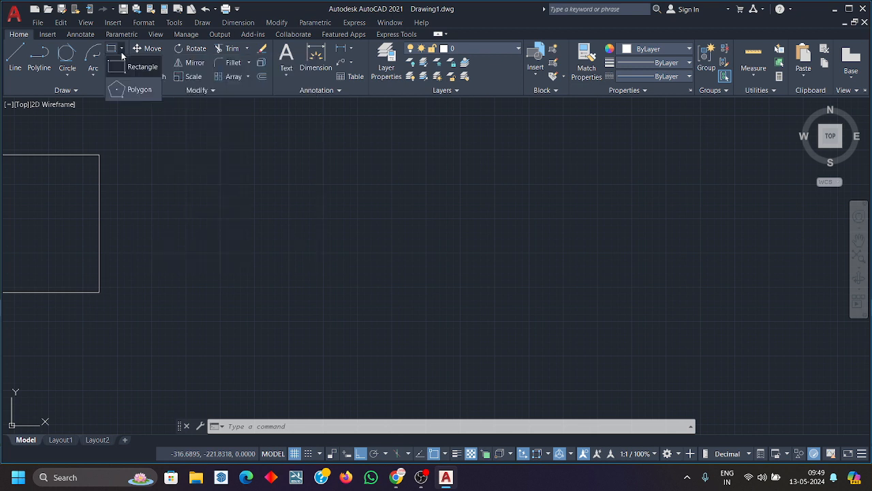
{"action": "left_click", "coordinate": [123, 91]}
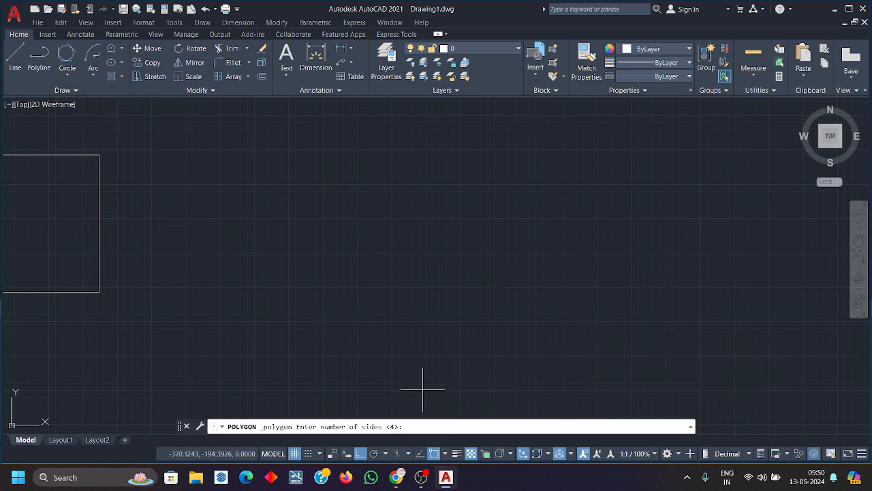
{"action": "key", "text": "Return"}
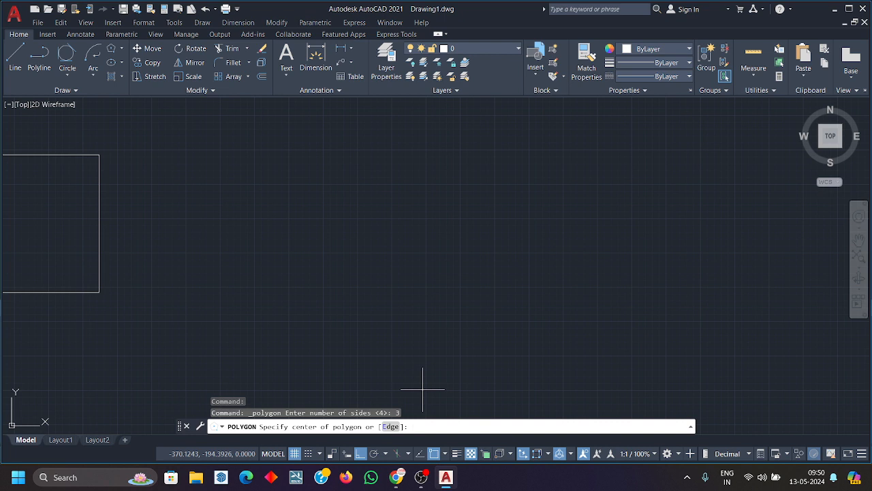
{"action": "left_click", "coordinate": [391, 426]}
{"action": "left_click", "coordinate": [298, 285]}
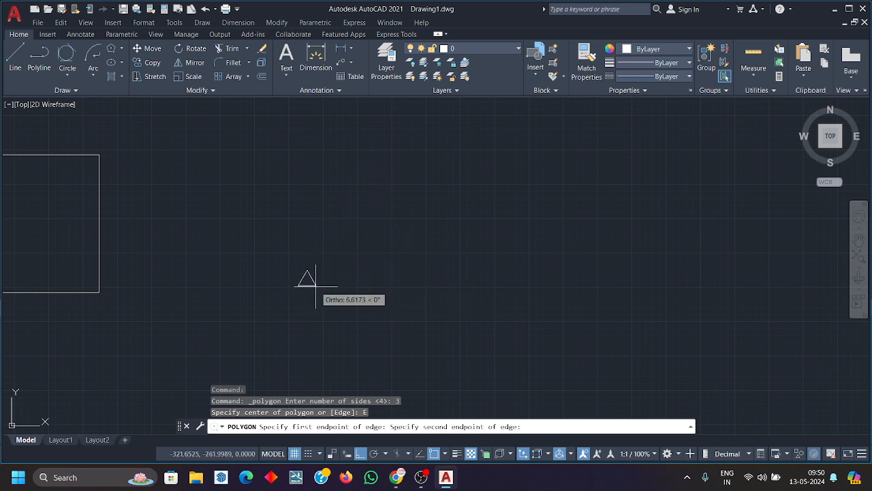
{"action": "type", "text": "30"}
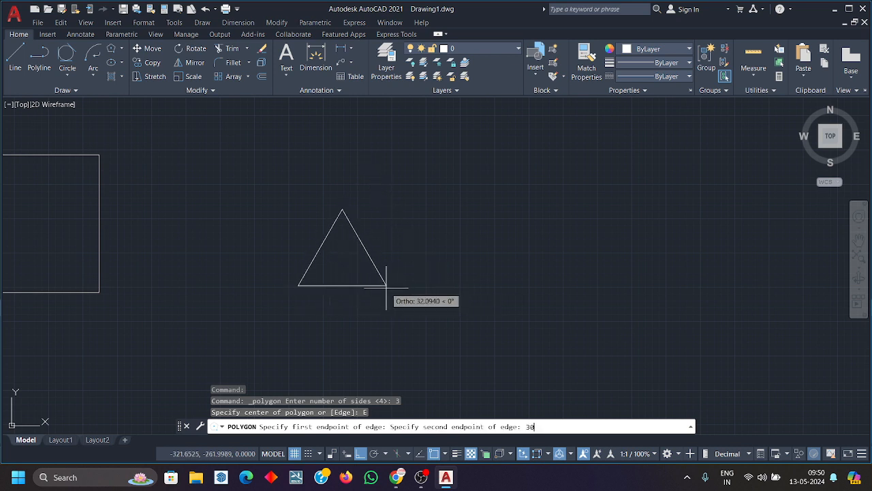
{"action": "key", "text": "Return"}
Add a horizontal linear dimension below the triangle's base and inspect it up close
{"action": "scroll", "coordinate": [375, 303], "scroll_direction": "up", "scroll_amount": 3}
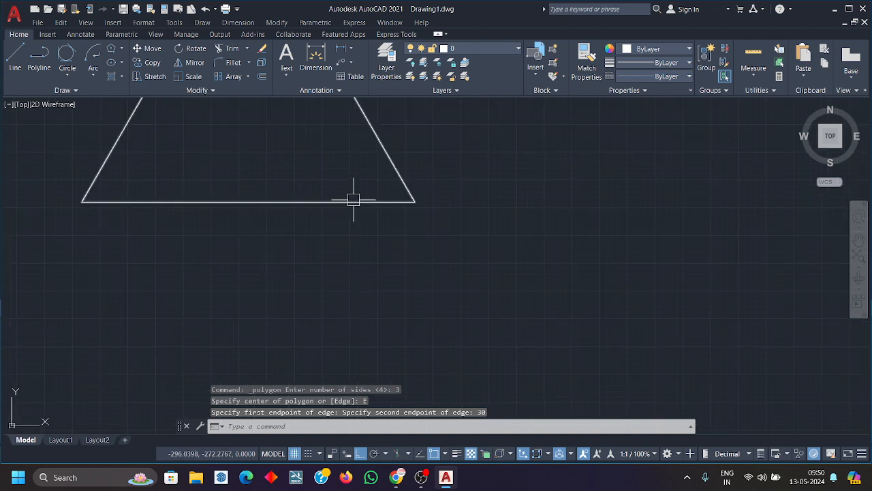
{"action": "scroll", "coordinate": [353, 200], "scroll_direction": "down", "scroll_amount": 2}
{"action": "left_click", "coordinate": [341, 48]}
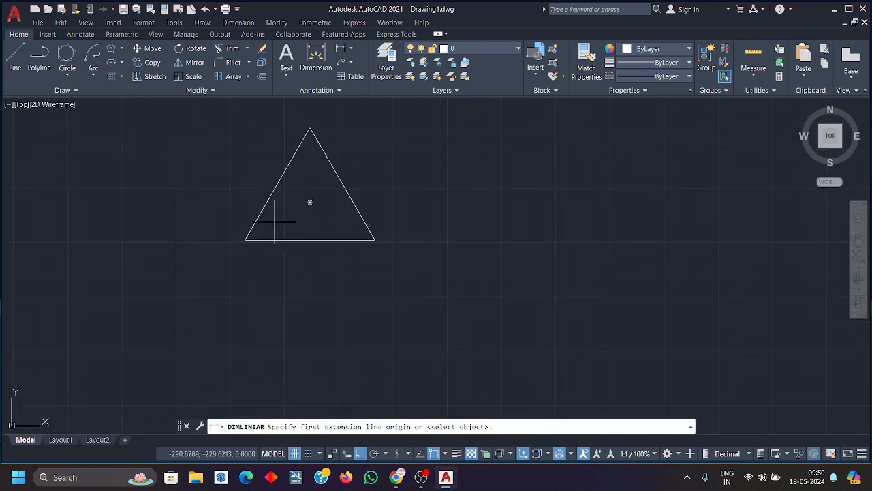
{"action": "left_click", "coordinate": [246, 240]}
{"action": "left_click", "coordinate": [375, 240]}
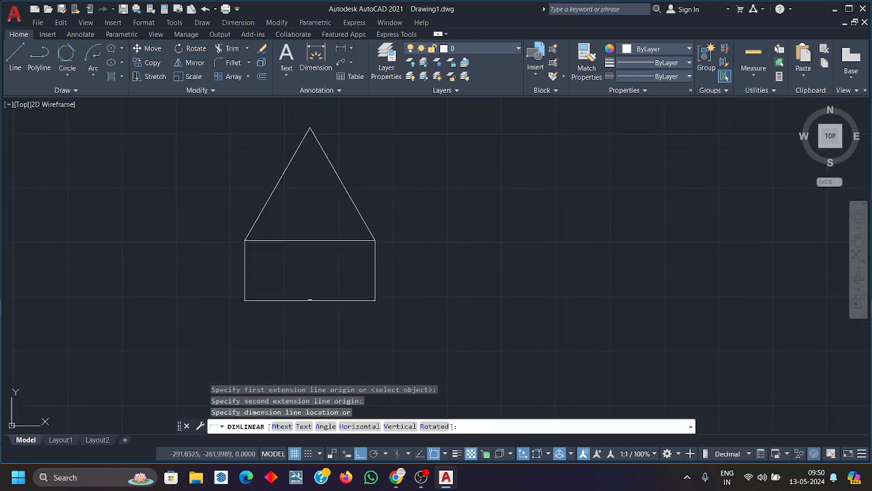
{"action": "left_click", "coordinate": [310, 299]}
{"action": "scroll", "coordinate": [318, 292], "scroll_direction": "up", "scroll_amount": 2}
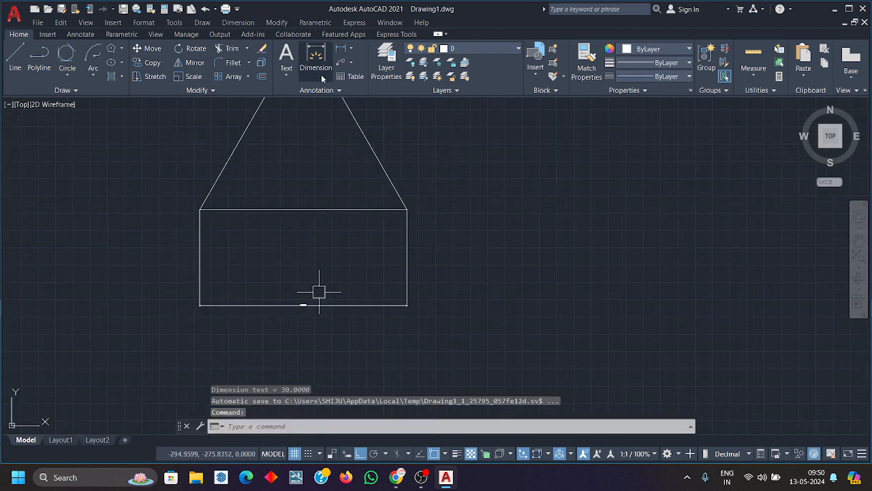
{"action": "scroll", "coordinate": [306, 310], "scroll_direction": "up", "scroll_amount": 3}
{"action": "scroll", "coordinate": [312, 302], "scroll_direction": "down", "scroll_amount": 3}
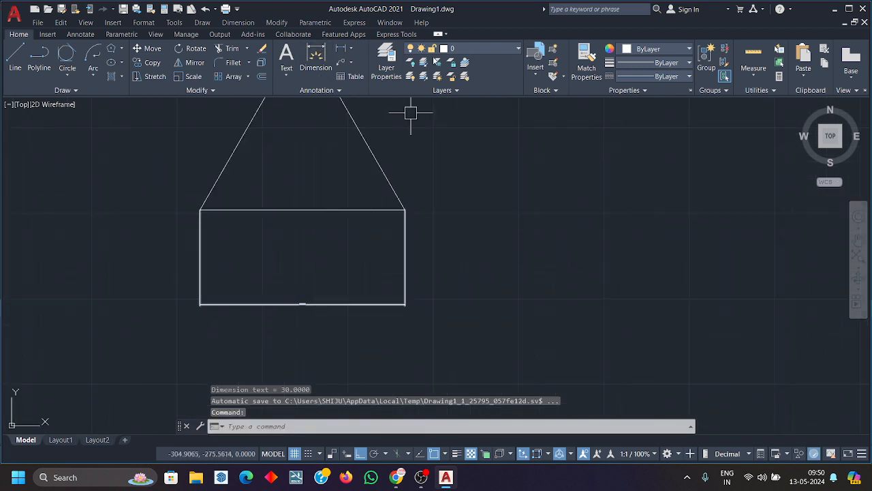
Add an aligned dimension along the triangle's right sloping side, from the apex to the lower right corner
{"action": "left_click", "coordinate": [352, 48]}
{"action": "left_click", "coordinate": [361, 89]}
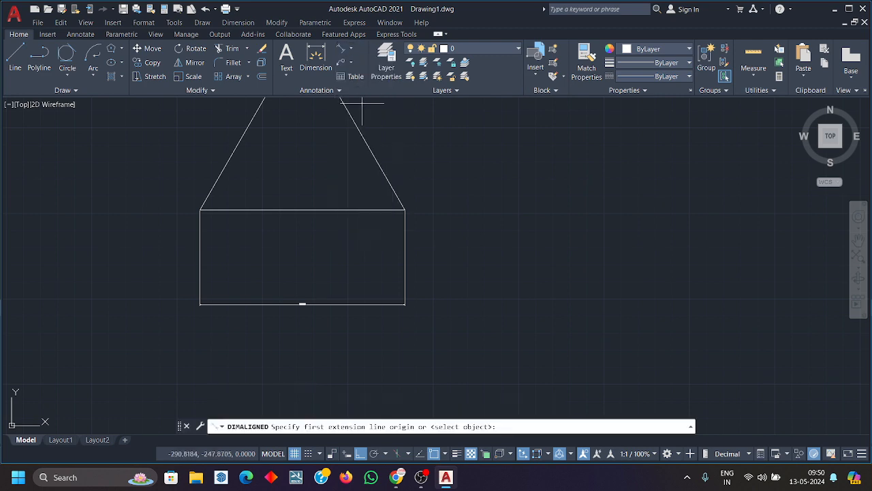
{"action": "scroll", "coordinate": [368, 191], "scroll_direction": "down", "scroll_amount": 2}
{"action": "left_click", "coordinate": [350, 162]}
{"action": "left_click", "coordinate": [414, 274]}
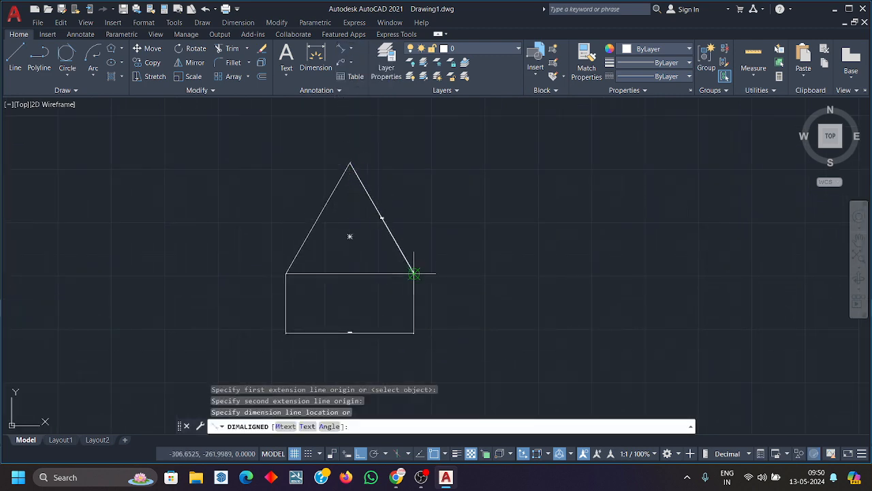
{"action": "left_click", "coordinate": [477, 230]}
{"action": "scroll", "coordinate": [442, 173], "scroll_direction": "up", "scroll_amount": 3}
{"action": "scroll", "coordinate": [449, 184], "scroll_direction": "down", "scroll_amount": 4}
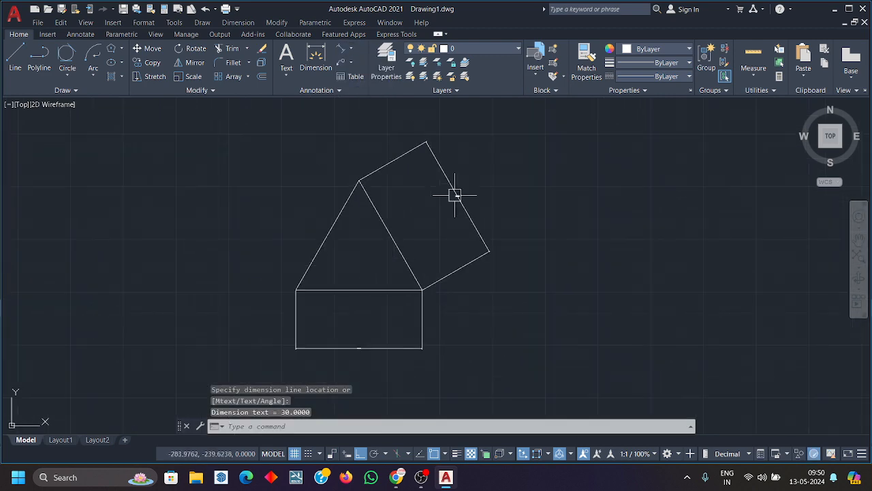
Erase the triangle together with its linear and aligned dimensions
{"action": "left_click", "coordinate": [532, 278]}
{"action": "left_click", "coordinate": [312, 198]}
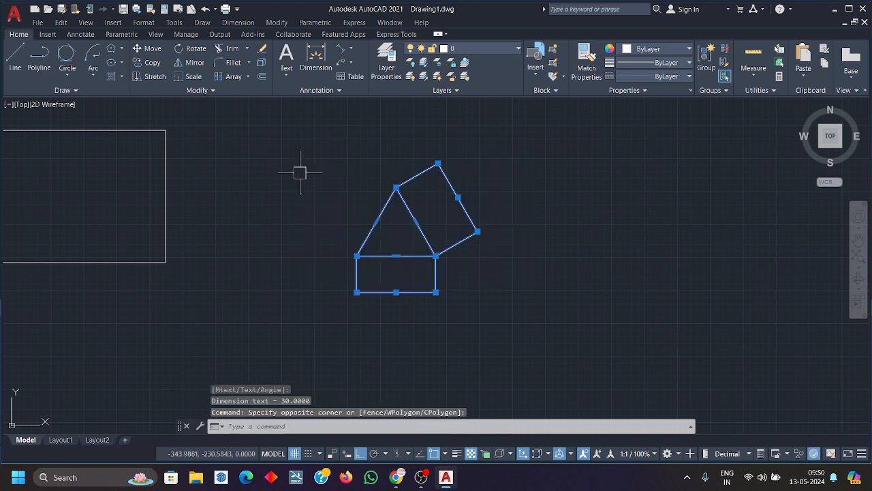
{"action": "key", "text": "Delete"}
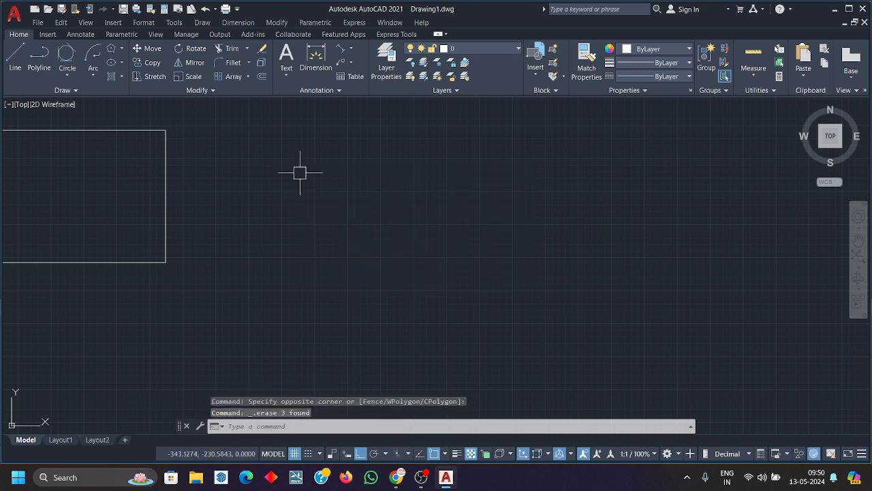
Draw a 5-sided polygon to the right of the rectangle using the Edge option, with a horizontal edge of 50
{"action": "left_click", "coordinate": [112, 47]}
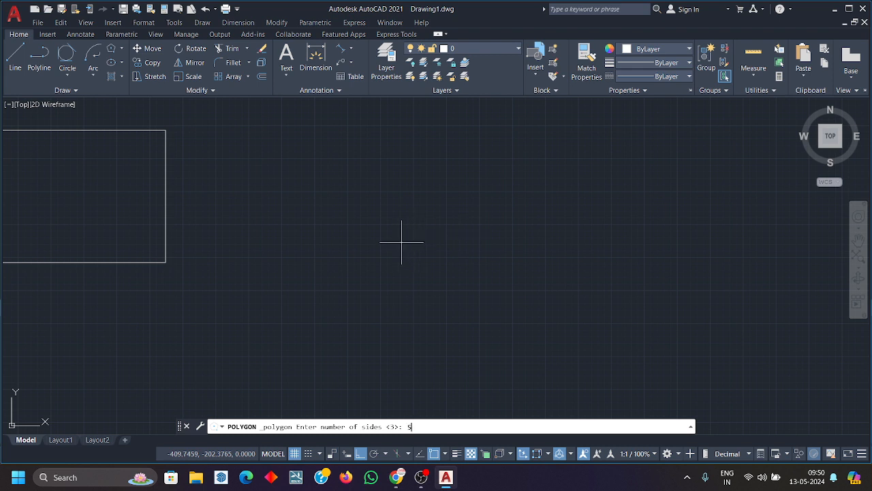
{"action": "key", "text": "Return"}
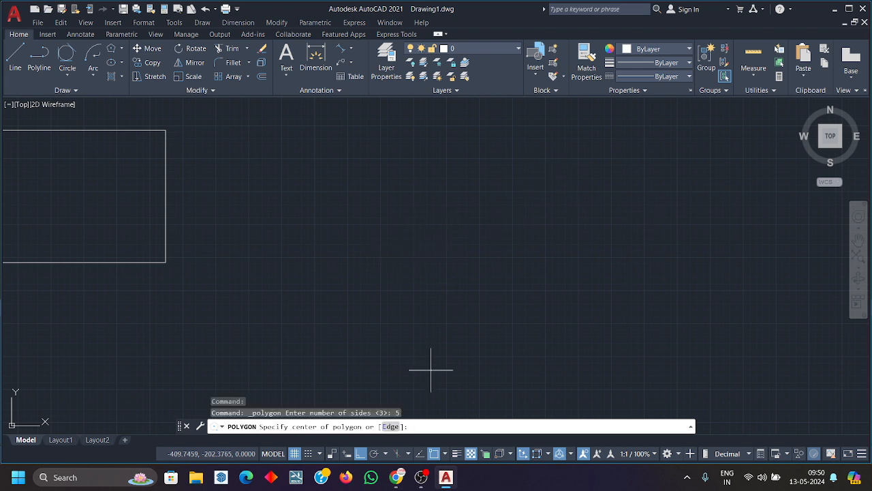
{"action": "type", "text": "E"}
{"action": "key", "text": "Return"}
{"action": "left_click", "coordinate": [359, 324]}
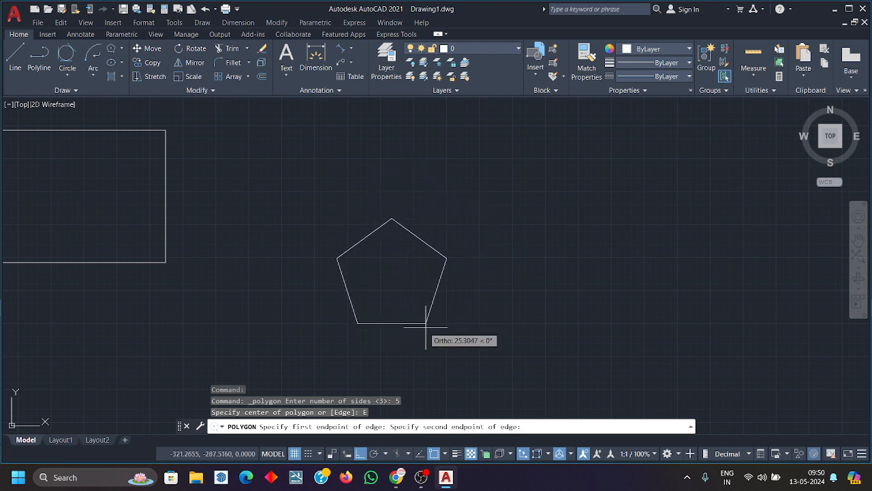
{"action": "type", "text": "50"}
{"action": "key", "text": "Return"}
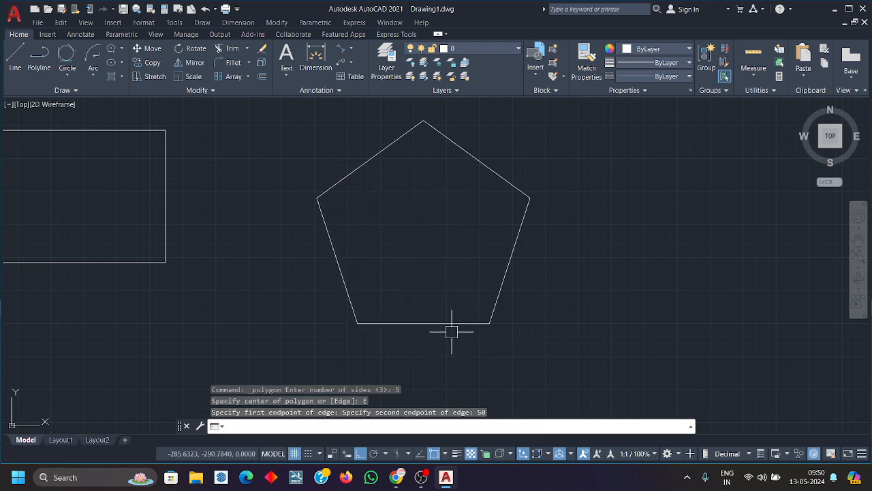
{"action": "scroll", "coordinate": [452, 332], "scroll_direction": "up", "scroll_amount": 3}
{"action": "scroll", "coordinate": [307, 164], "scroll_direction": "down", "scroll_amount": 4}
{"action": "scroll", "coordinate": [413, 247], "scroll_direction": "up", "scroll_amount": 2}
Erase the pentagon
{"action": "left_click", "coordinate": [532, 289]}
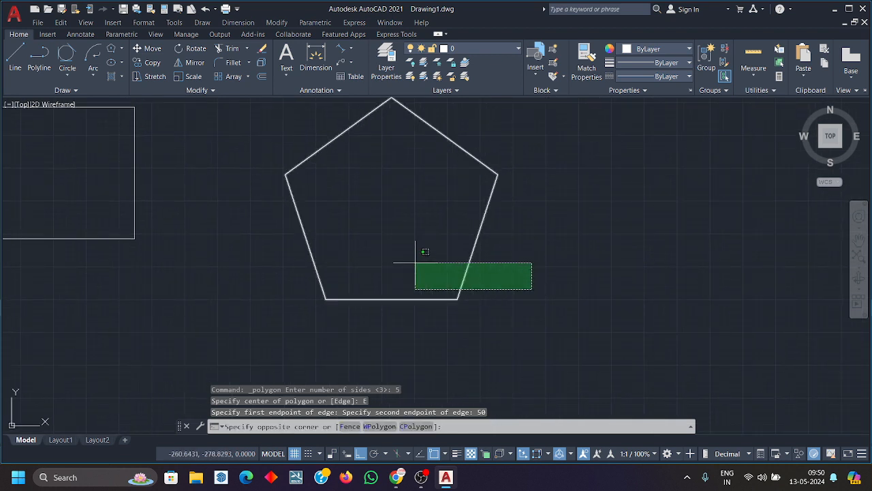
{"action": "left_click", "coordinate": [415, 262]}
{"action": "key", "text": "Delete"}
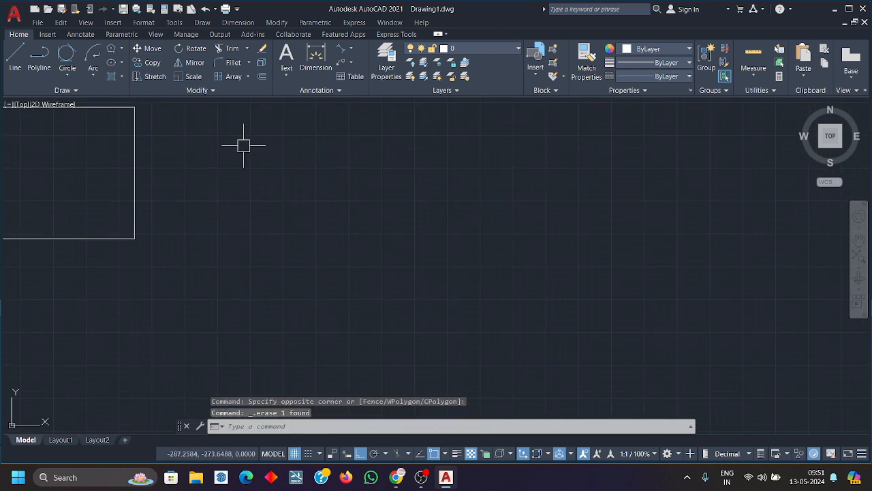
Draw a circle of radius 20 in the empty area to the right of the rectangle
{"action": "left_click", "coordinate": [123, 49]}
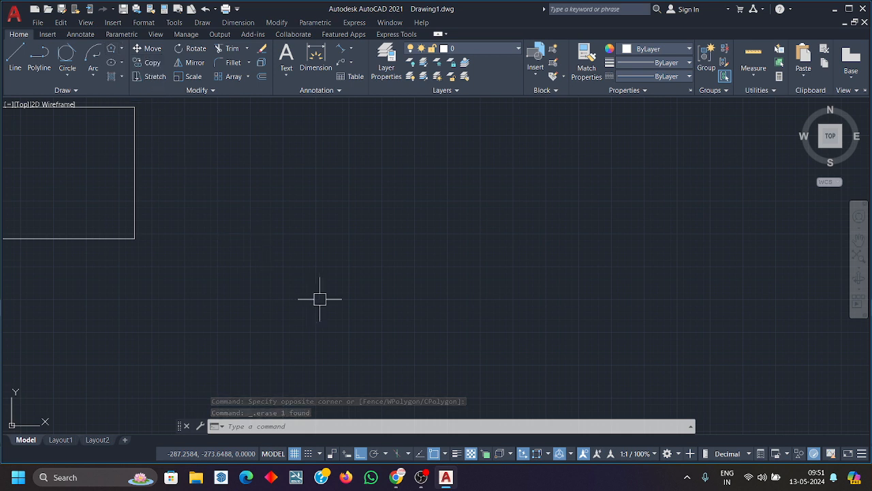
{"action": "type", "text": "c"}
{"action": "key", "text": "Return"}
{"action": "left_click", "coordinate": [455, 243]}
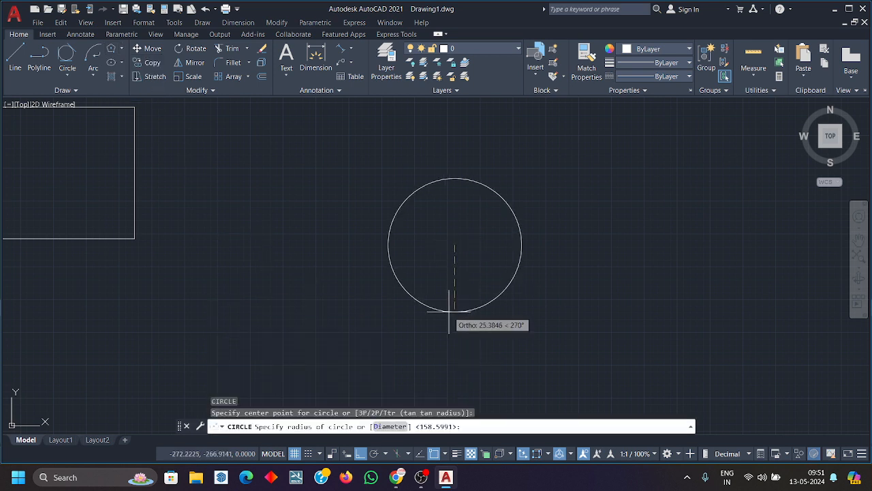
{"action": "type", "text": "20"}
{"action": "key", "text": "Return"}
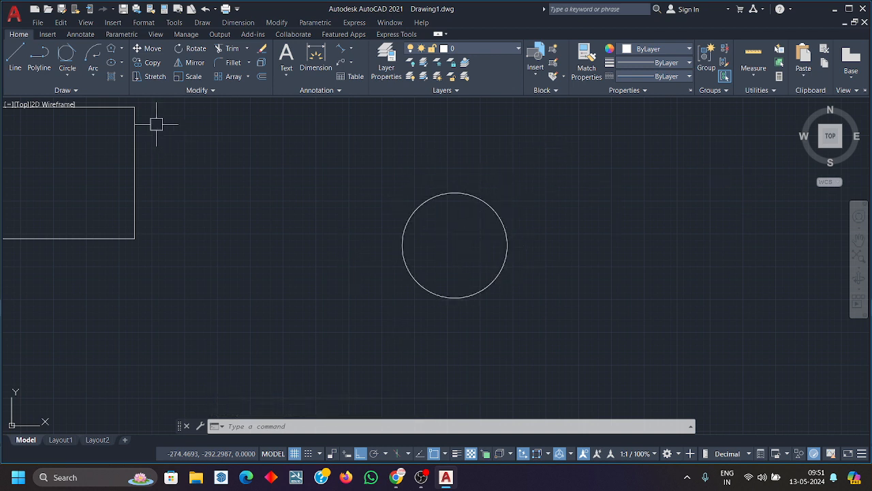
Draw a 6-sided polygon centred on the circle using the Inscribed in circle option, with radius 20
{"action": "left_click", "coordinate": [124, 52]}
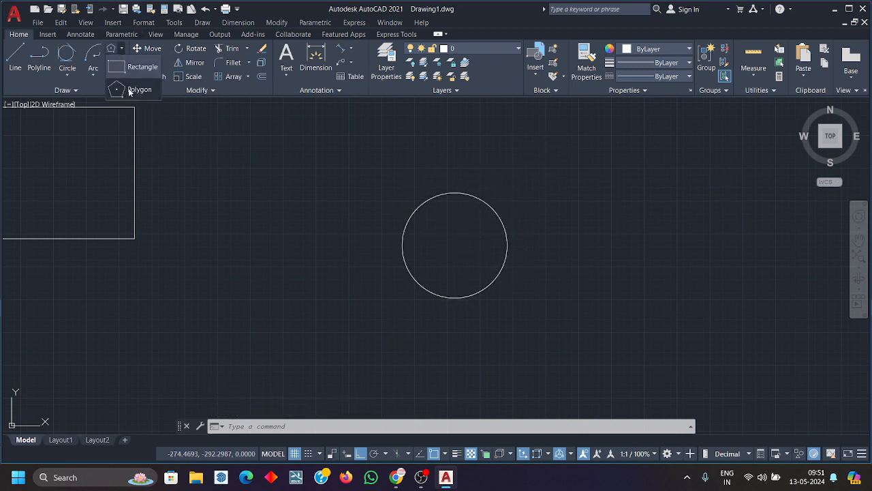
{"action": "left_click", "coordinate": [129, 91]}
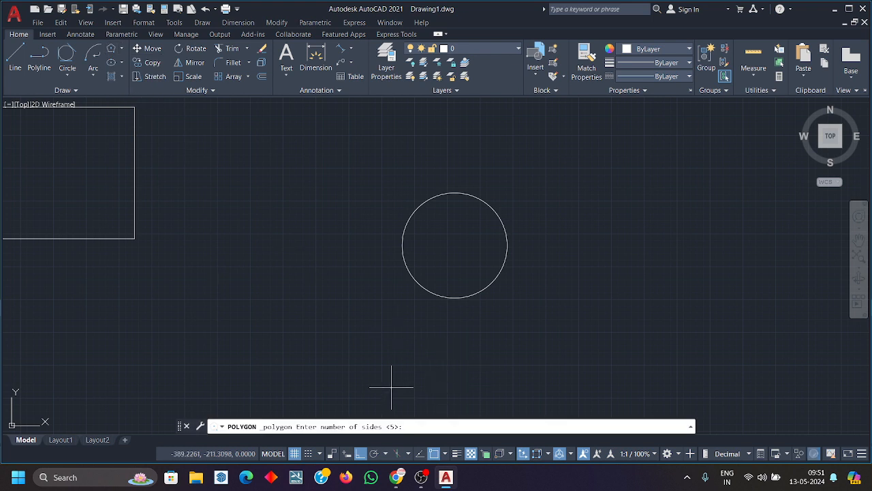
{"action": "type", "text": "6"}
{"action": "key", "text": "Return"}
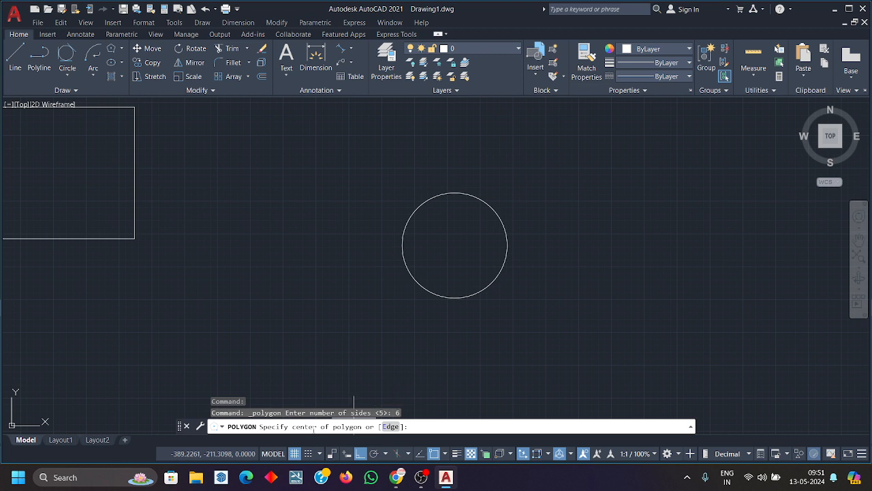
{"action": "left_click", "coordinate": [455, 244]}
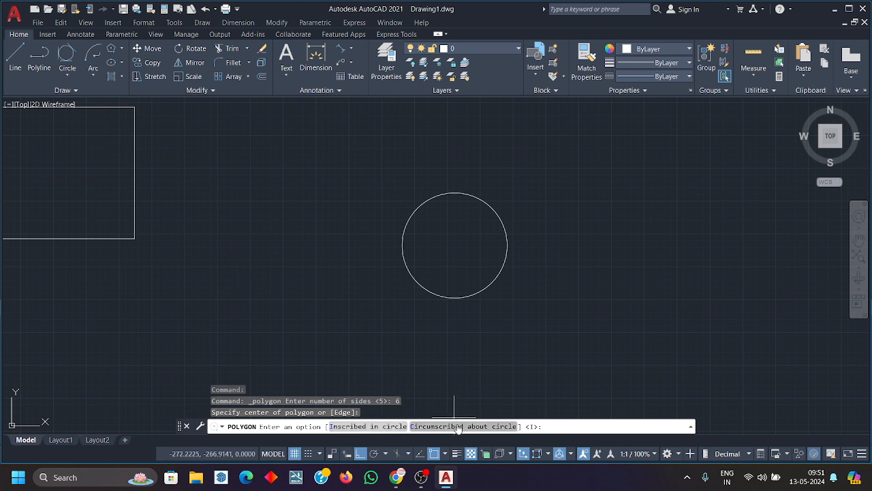
{"action": "left_click", "coordinate": [368, 426]}
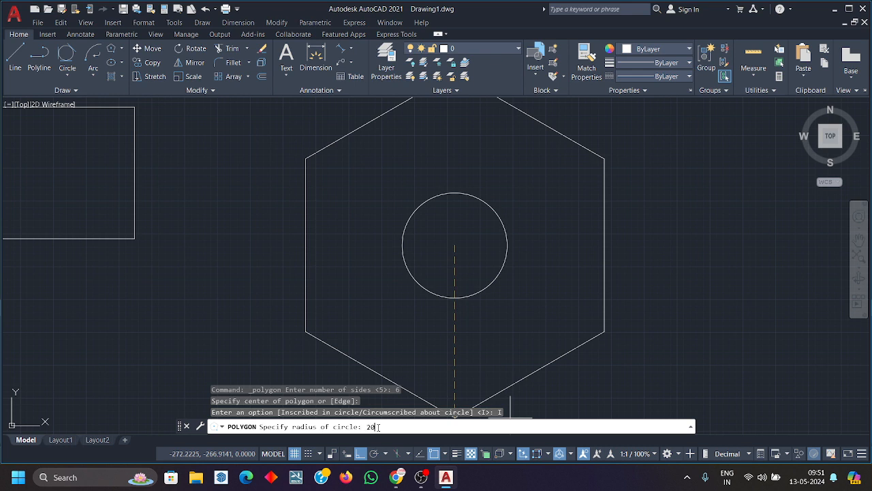
{"action": "key", "text": "Return"}
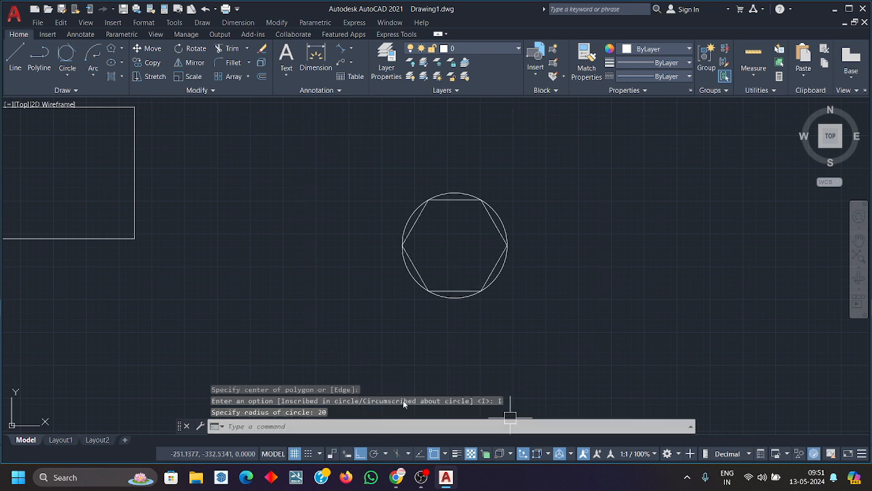
{"action": "type", "text": "c"}
{"action": "key", "text": "Return"}
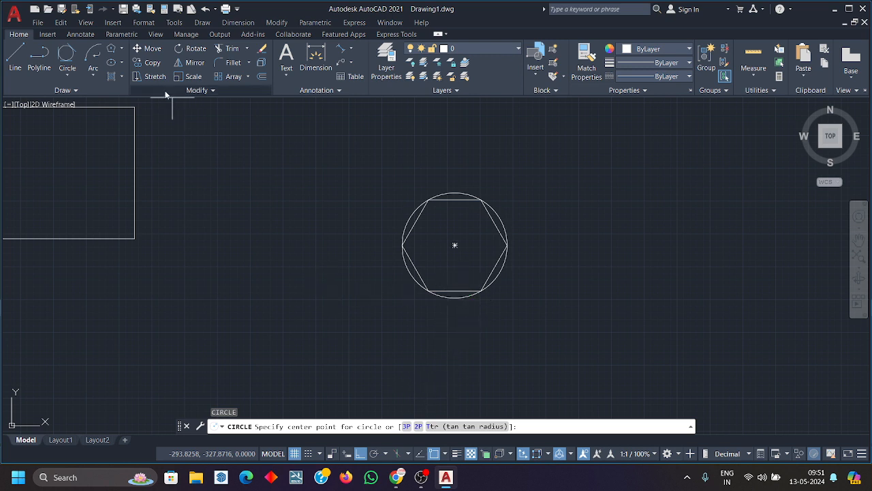
{"action": "key", "text": "Escape"}
Draw a 7-sided polygon centred on the circle using the Circumscribed about circle option, with radius 20
{"action": "type", "text": "pol"}
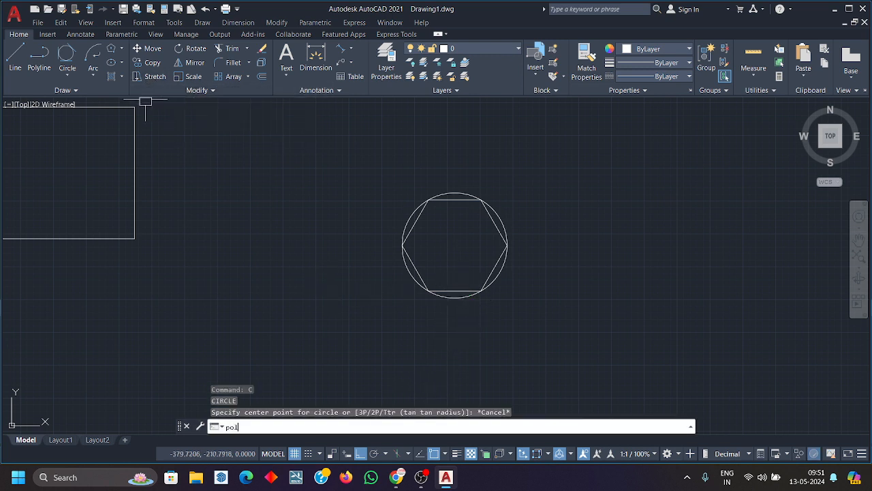
{"action": "key", "text": "Return"}
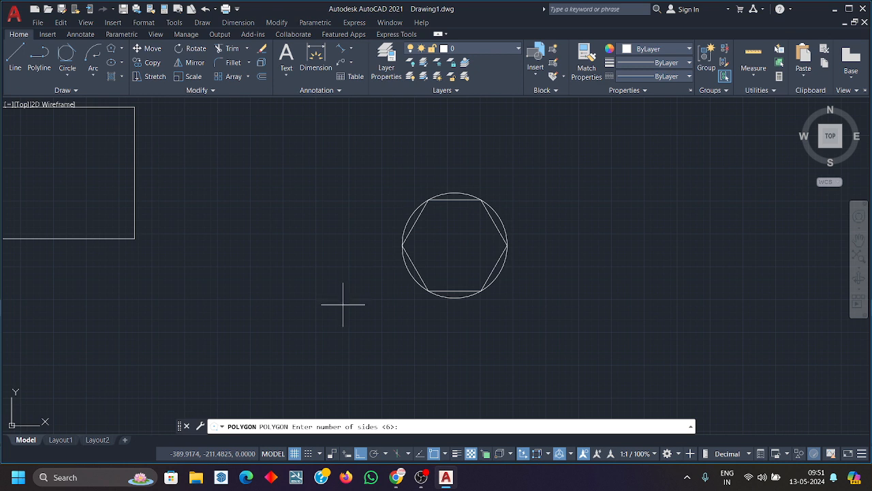
{"action": "type", "text": "7"}
{"action": "key", "text": "Return"}
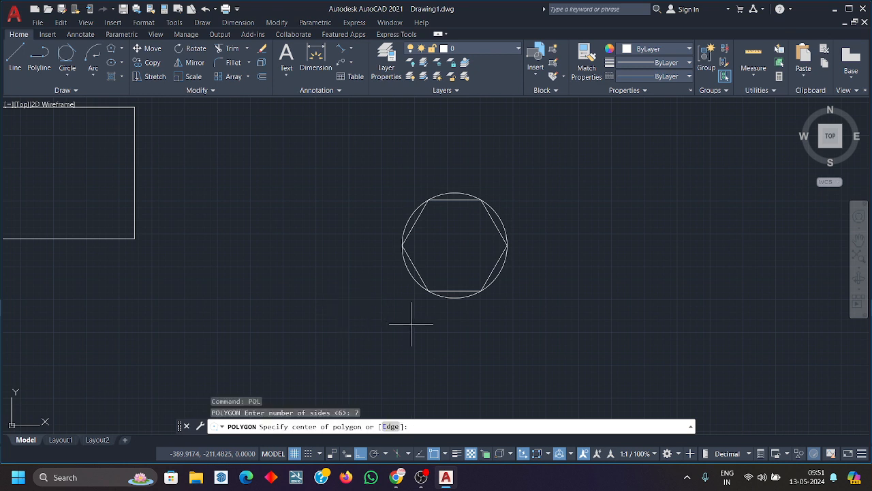
{"action": "left_click", "coordinate": [455, 245]}
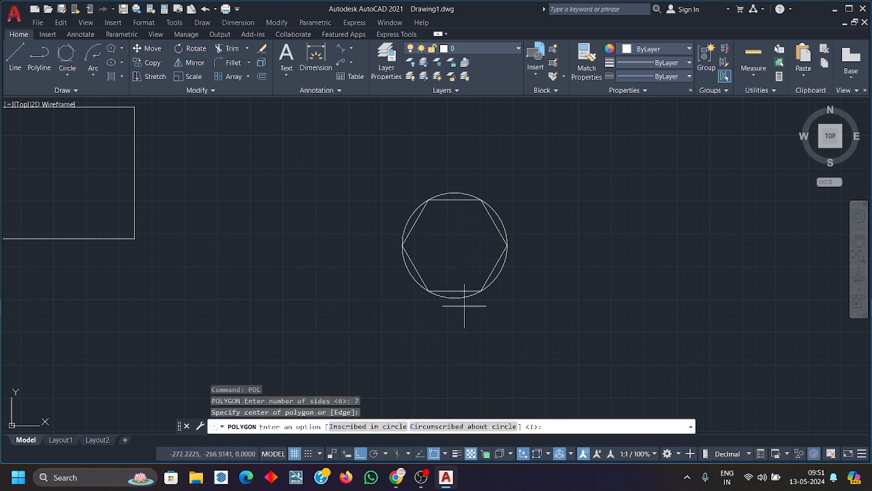
{"action": "left_click", "coordinate": [452, 426]}
{"action": "key", "text": "Return"}
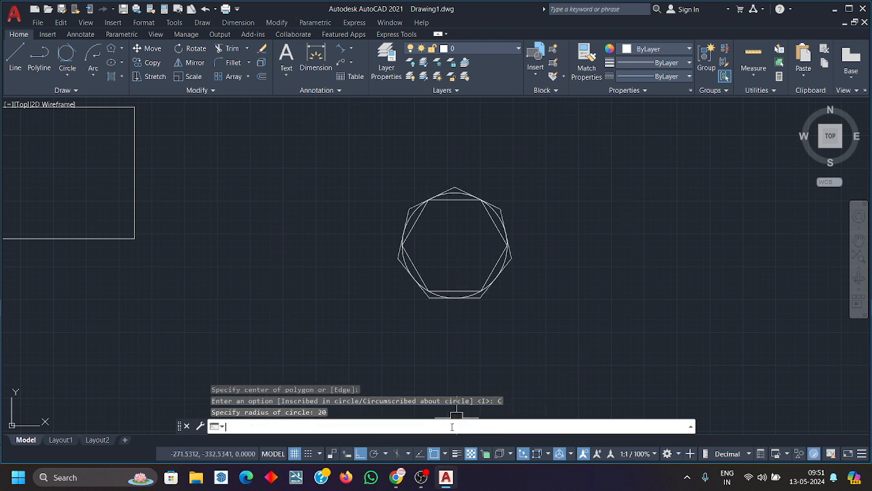
Erase the circle together with its inscribed and circumscribed polygons
{"action": "scroll", "coordinate": [450, 229], "scroll_direction": "up", "scroll_amount": 2}
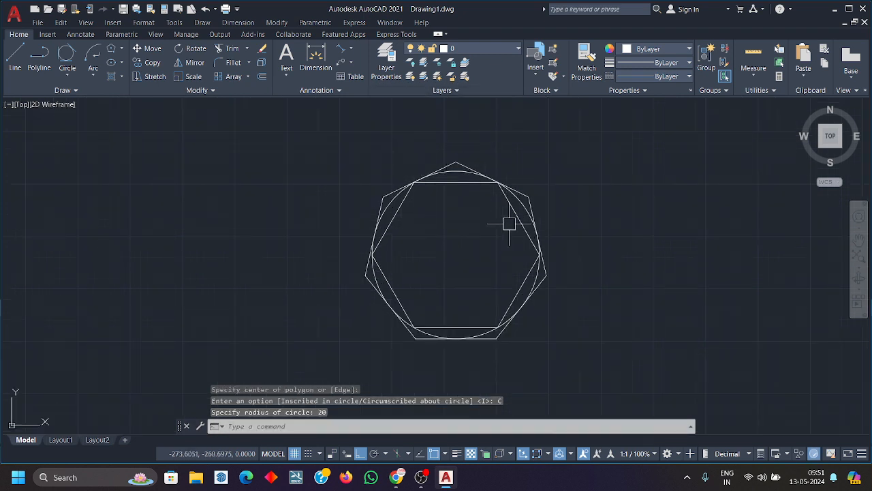
{"action": "left_click", "coordinate": [583, 269]}
{"action": "left_click", "coordinate": [315, 199]}
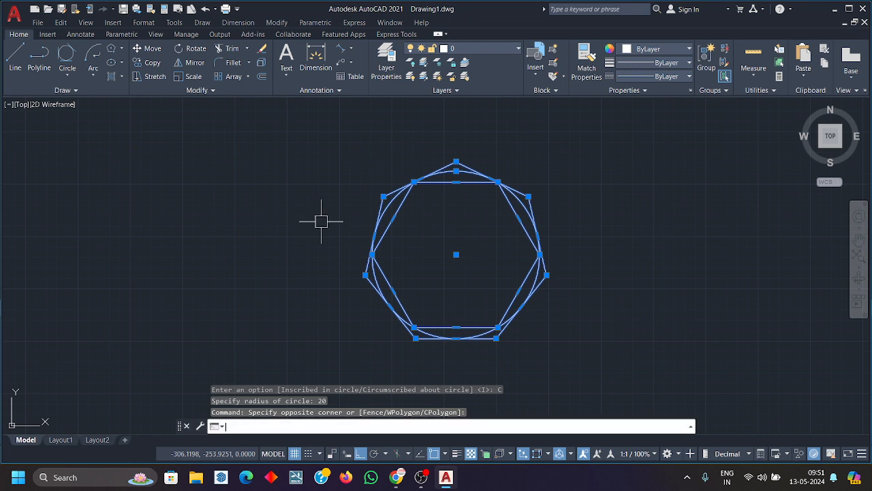
{"action": "key", "text": "Delete"}
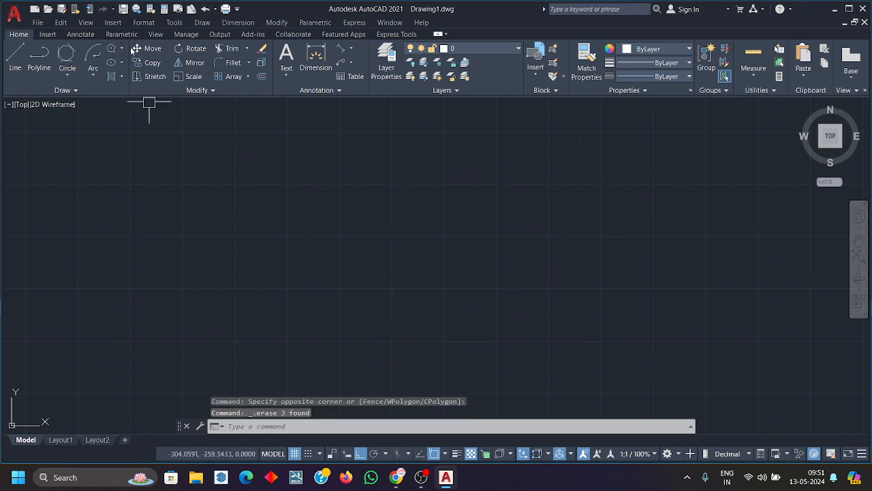
Draw a 7-sided polygon in the empty area using the Circumscribed about circle option, with a freely picked radius of about 13.5
{"action": "left_click", "coordinate": [121, 49]}
{"action": "left_click", "coordinate": [129, 91]}
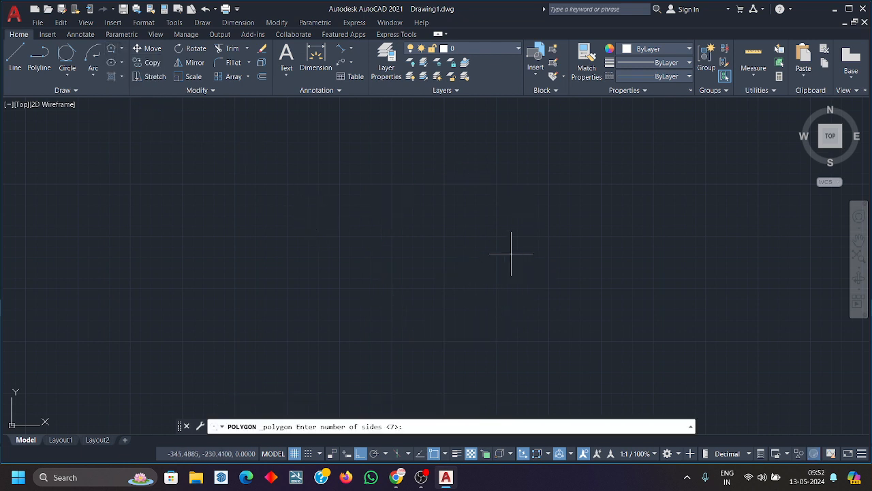
{"action": "key", "text": "Return"}
{"action": "left_click", "coordinate": [474, 310]}
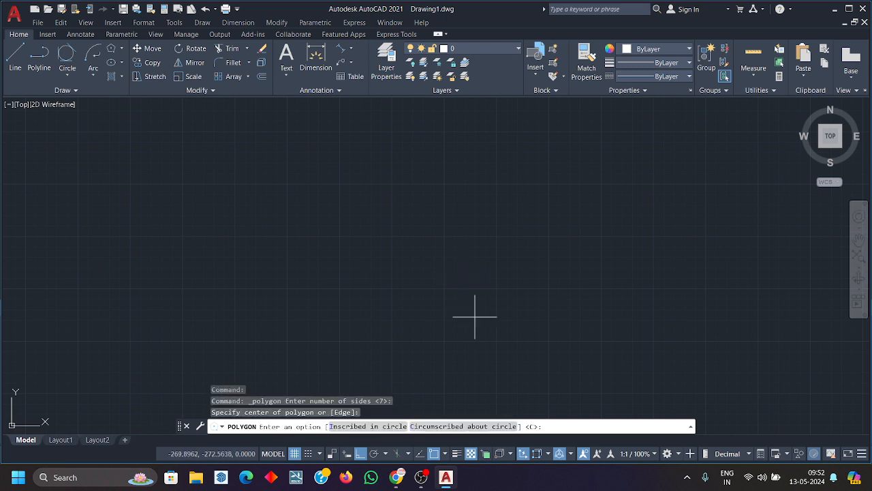
{"action": "type", "text": "C"}
{"action": "key", "text": "Return"}
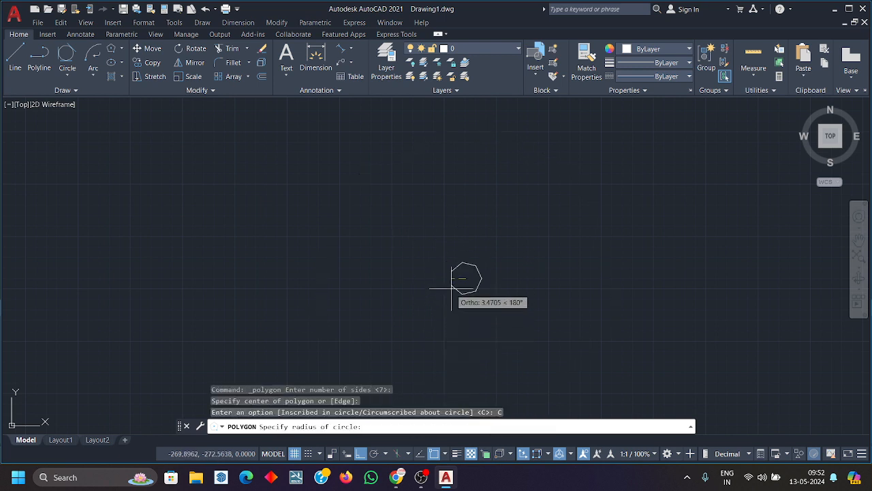
{"action": "scroll", "coordinate": [460, 332], "scroll_direction": "up", "scroll_amount": 2}
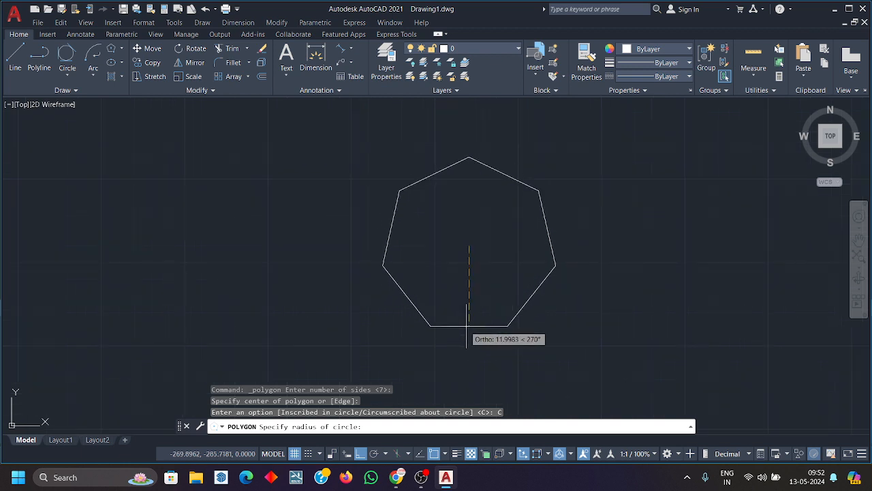
{"action": "left_click", "coordinate": [477, 333]}
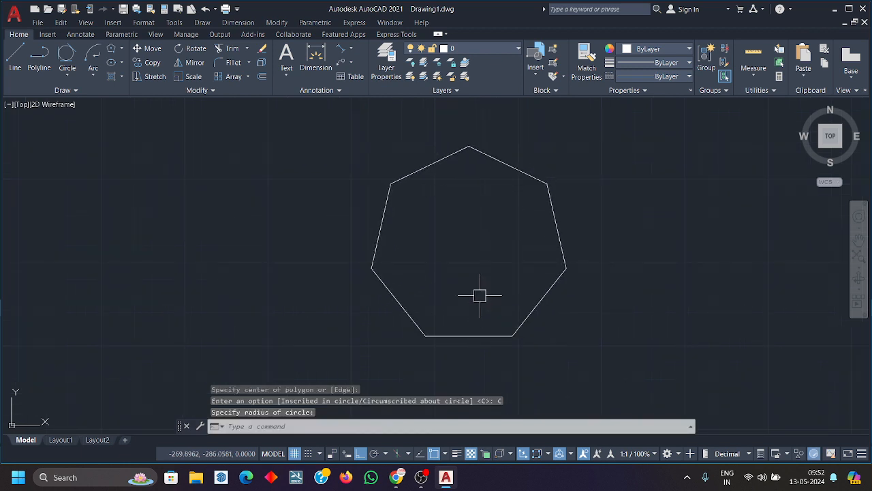
Erase the heptagon
{"action": "scroll", "coordinate": [589, 337], "scroll_direction": "down", "scroll_amount": 1}
{"action": "left_click", "coordinate": [589, 337]}
{"action": "left_click", "coordinate": [417, 195]}
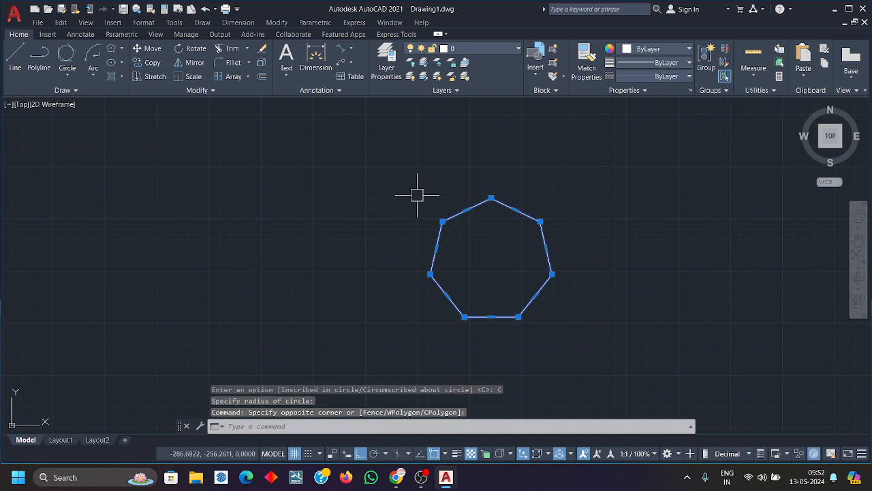
{"action": "key", "text": "Delete"}
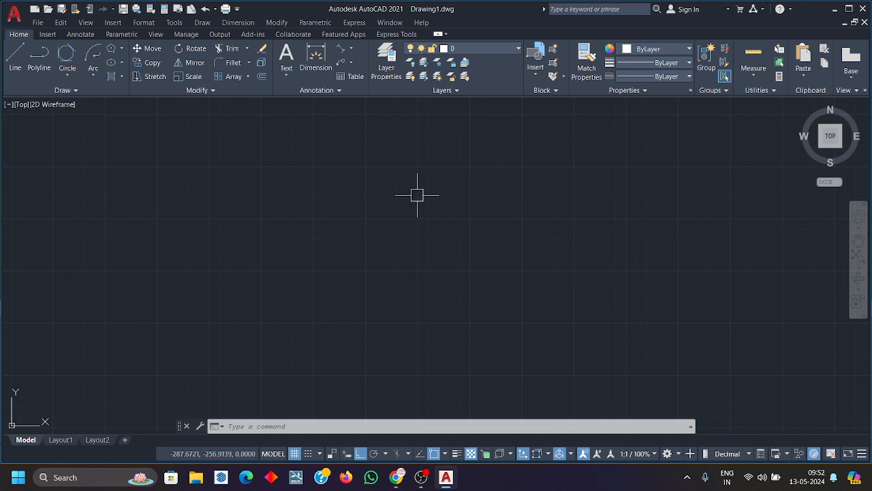
Set the Rectangle command's thickness to 10, preview a rectangle from a picked first corner and cancel it
{"action": "type", "text": "rec"}
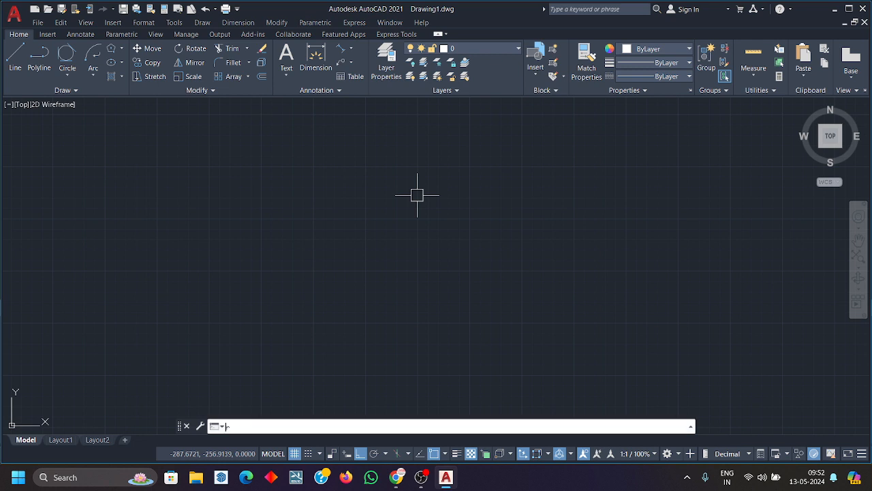
{"action": "key", "text": "Return"}
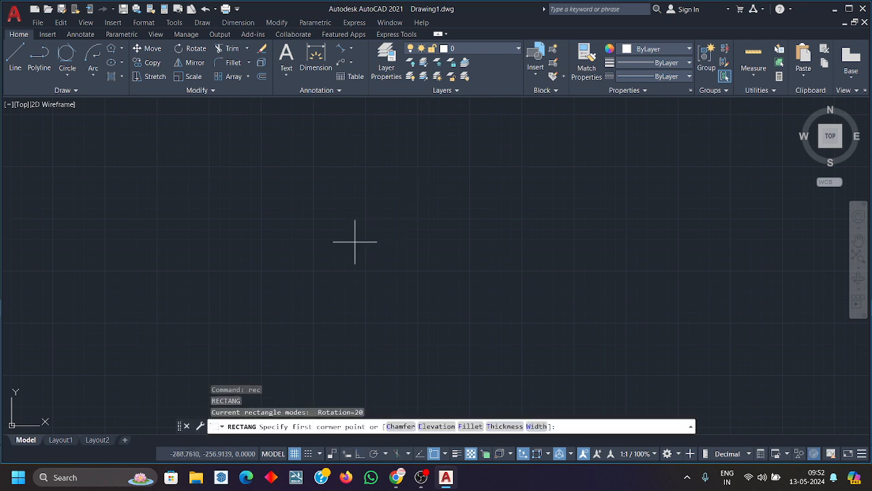
{"action": "left_click", "coordinate": [506, 426]}
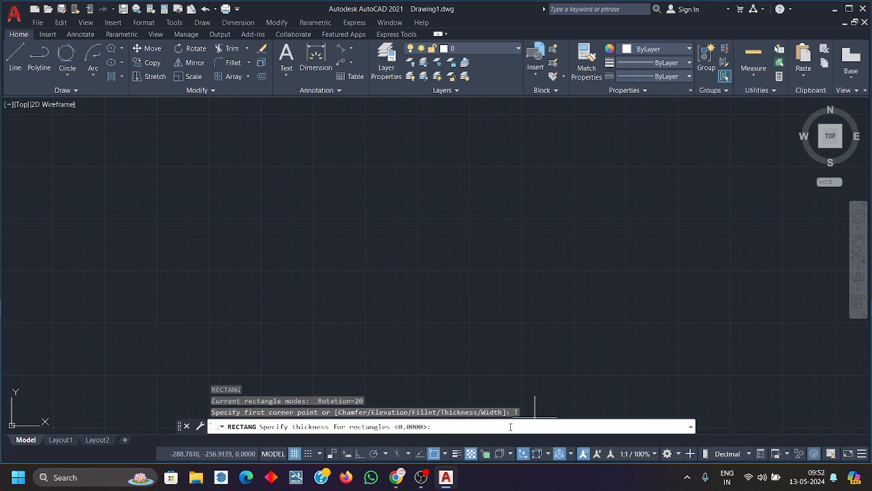
{"action": "type", "text": "10"}
{"action": "key", "text": "Return"}
{"action": "left_click", "coordinate": [427, 147]}
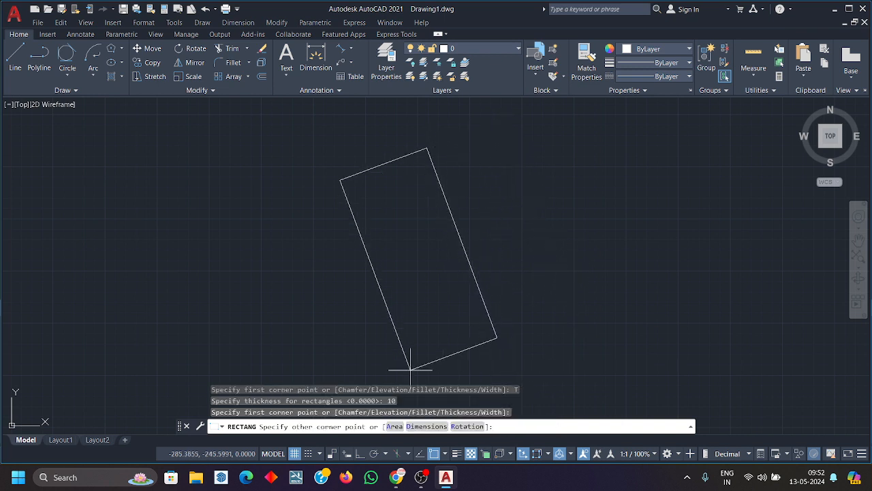
{"action": "key", "text": "Escape"}
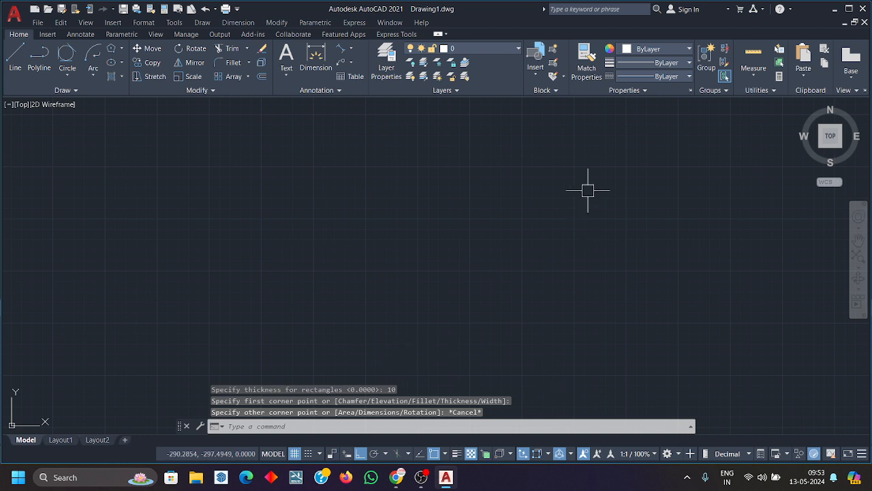
Browse the available lineweights and erase the remaining horizontal rectangle
{"action": "left_click", "coordinate": [669, 74]}
{"action": "scroll", "coordinate": [657, 246], "scroll_direction": "down", "scroll_amount": 4}
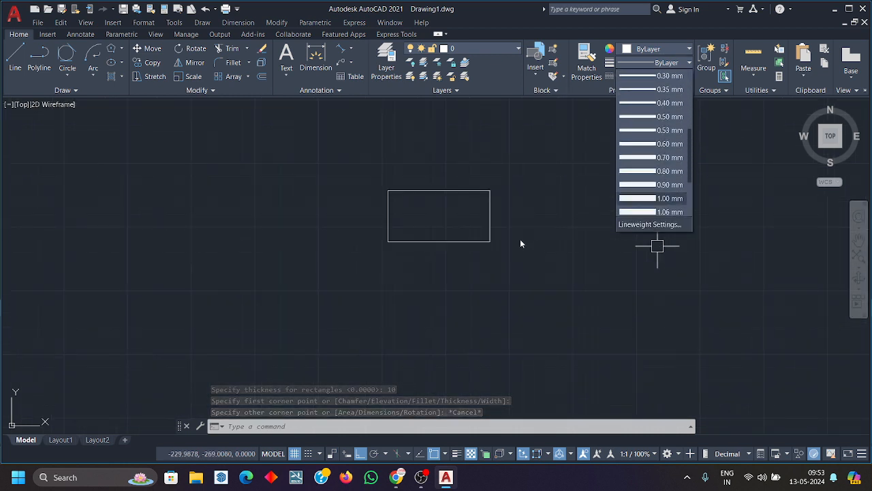
{"action": "left_click", "coordinate": [522, 263]}
{"action": "left_click", "coordinate": [406, 195]}
{"action": "key", "text": "Delete"}
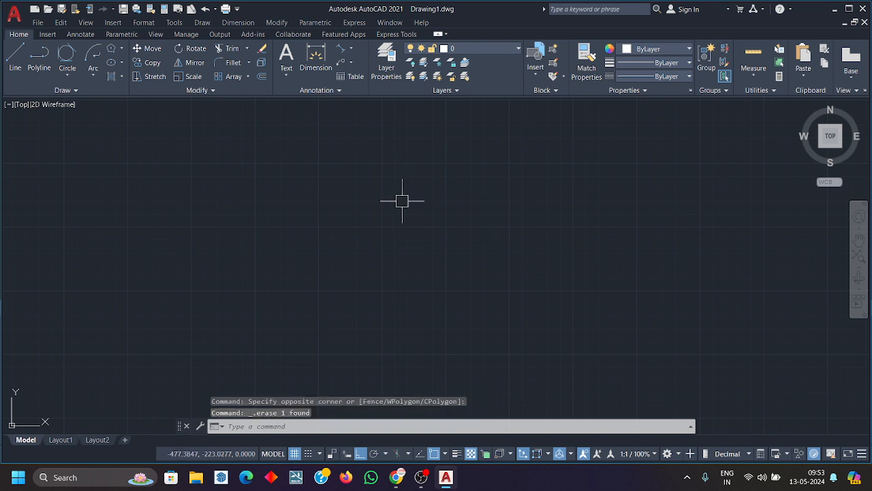
Draw a rectangle about 292 by 62 between two picked corners, with its rotation angle set to 0
{"action": "left_click", "coordinate": [121, 48]}
{"action": "left_click", "coordinate": [140, 66]}
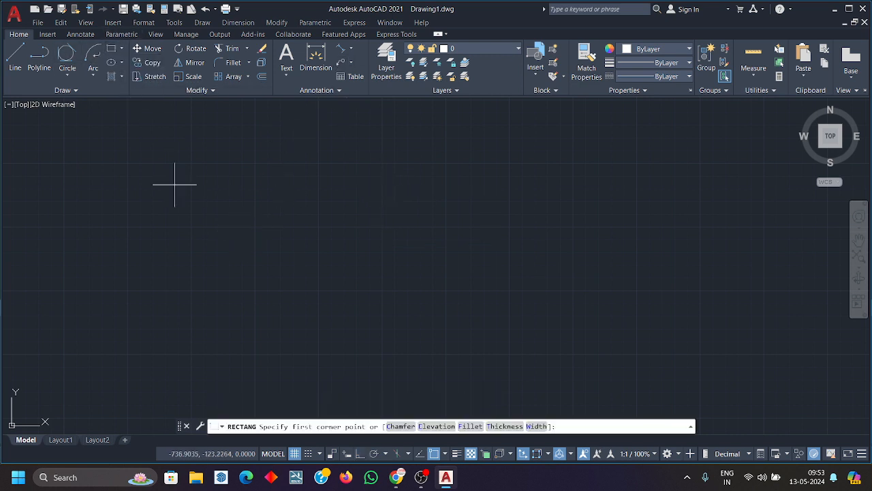
{"action": "left_click", "coordinate": [178, 186]}
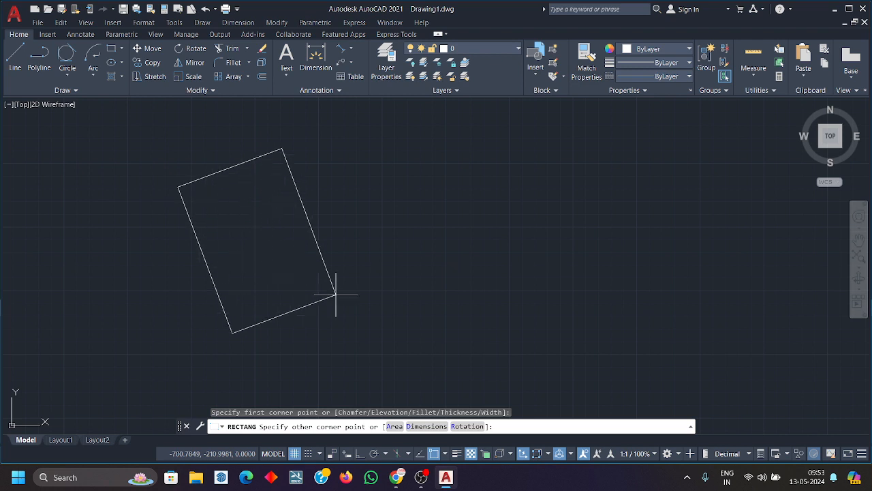
{"action": "left_click", "coordinate": [468, 426]}
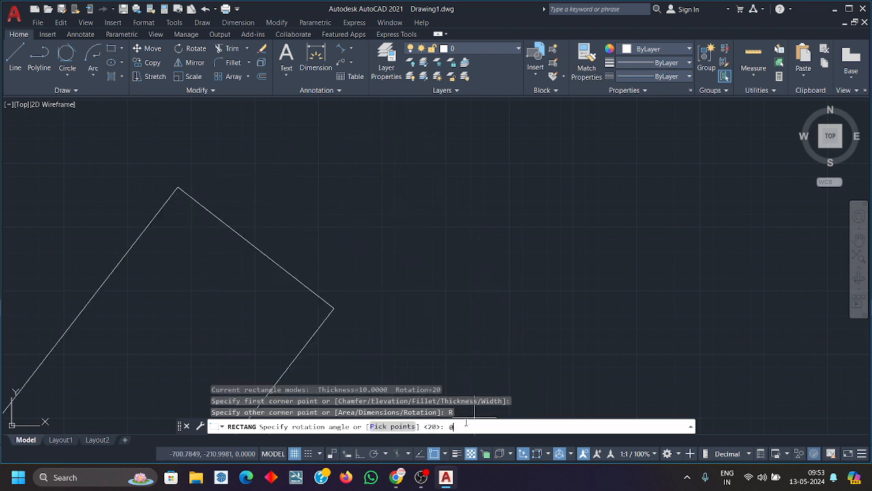
{"action": "type", "text": "0"}
{"action": "key", "text": "Return"}
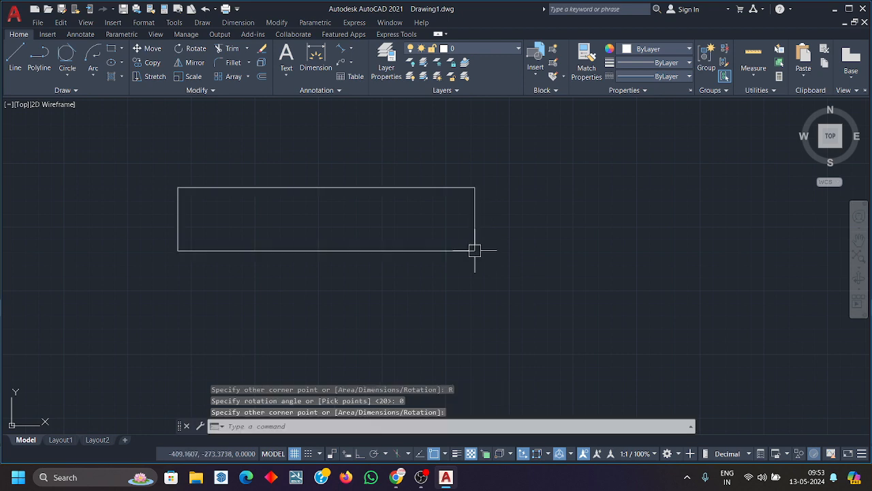
Turn on the lineweight display and examine the rectangle's edges
{"action": "scroll", "coordinate": [470, 252], "scroll_direction": "up", "scroll_amount": 5}
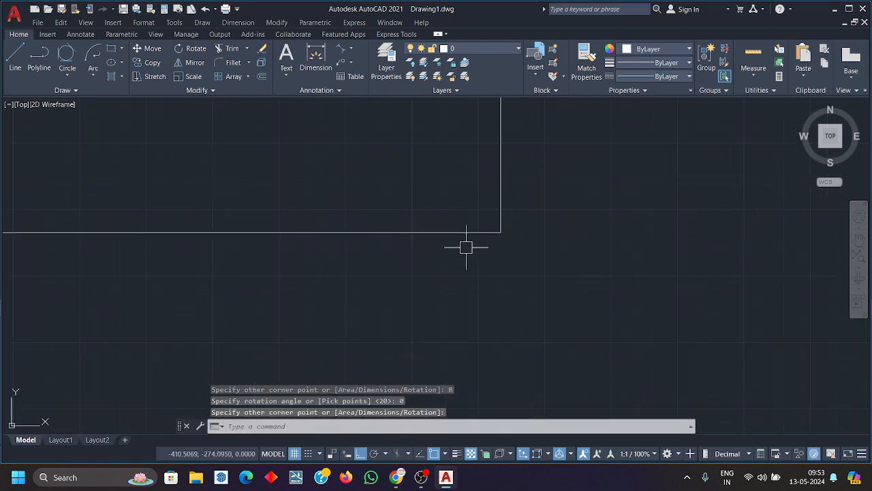
{"action": "left_click", "coordinate": [460, 449]}
{"action": "scroll", "coordinate": [473, 388], "scroll_direction": "down", "scroll_amount": 5}
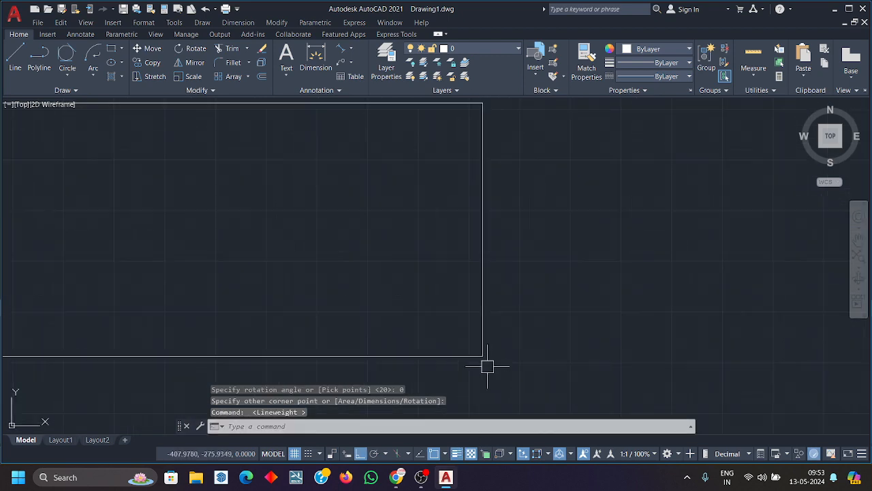
Erase the wide horizontal rectangle
{"action": "scroll", "coordinate": [541, 355], "scroll_direction": "down", "scroll_amount": 3}
{"action": "middle_click_drag", "start_coordinate": [541, 356], "coordinate": [568, 306]}
{"action": "left_click_drag", "start_coordinate": [569, 306], "coordinate": [468, 244]}
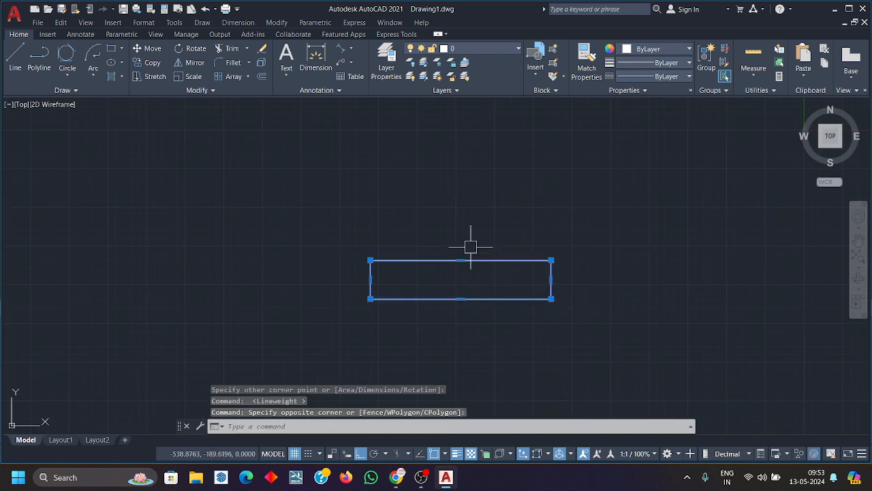
{"action": "key", "text": "Delete"}
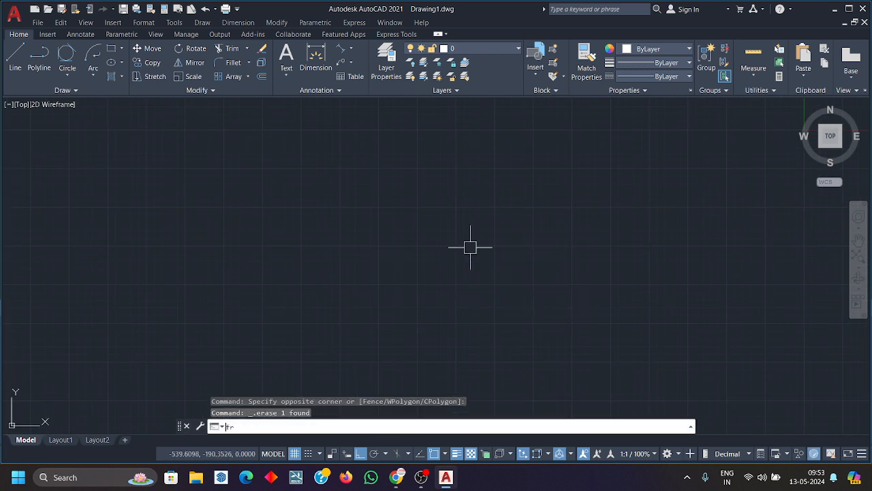
{"action": "key", "text": "Return"}
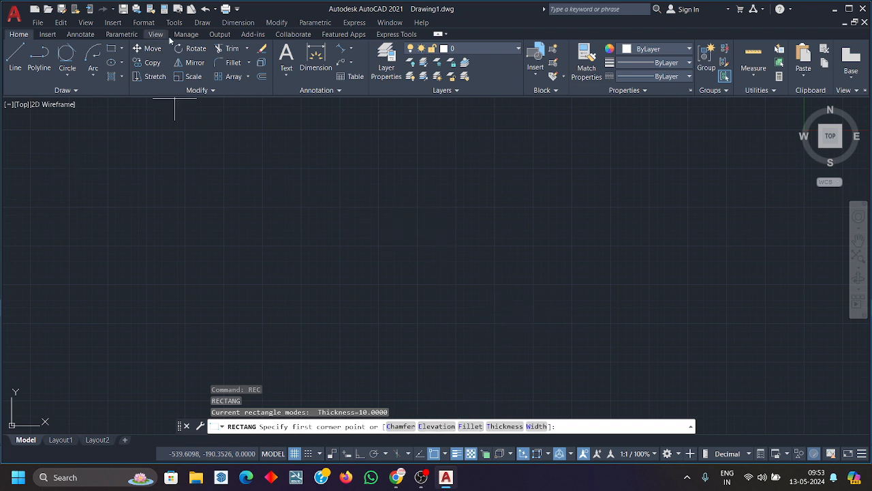
{"action": "key", "text": "Escape"}
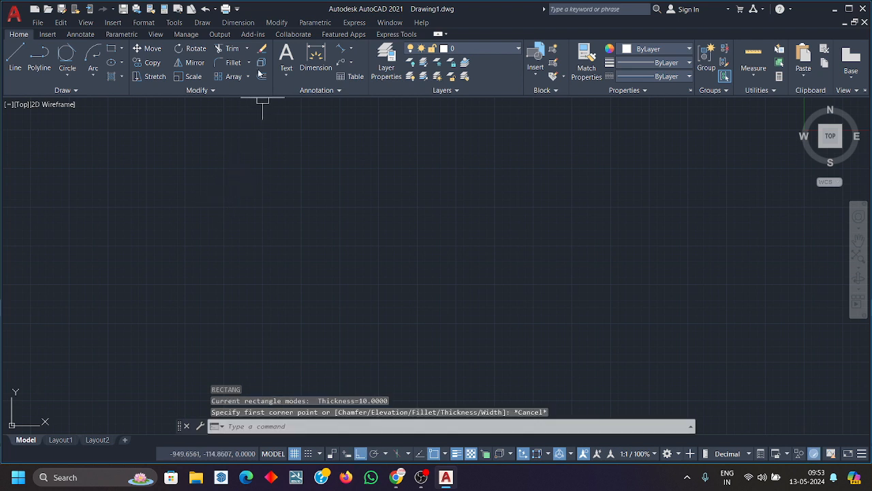
{"action": "left_click", "coordinate": [250, 62]}
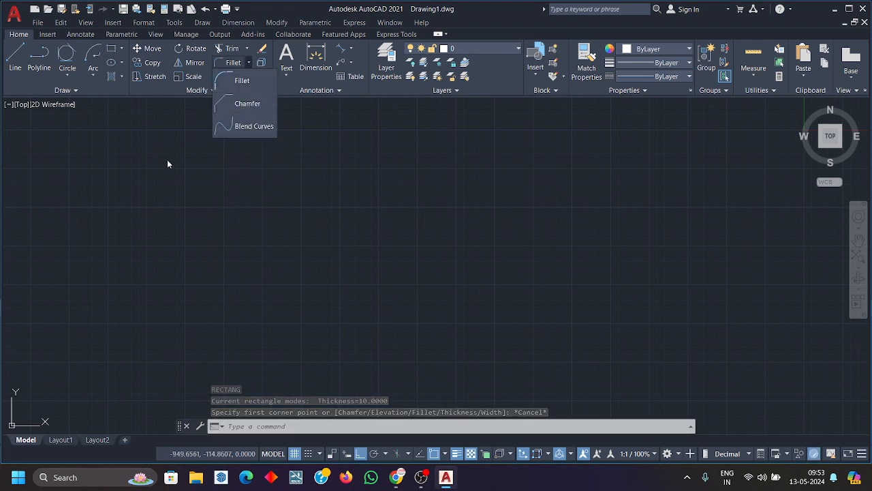
{"action": "key", "text": "Escape"}
{"action": "key", "text": "Escape"}
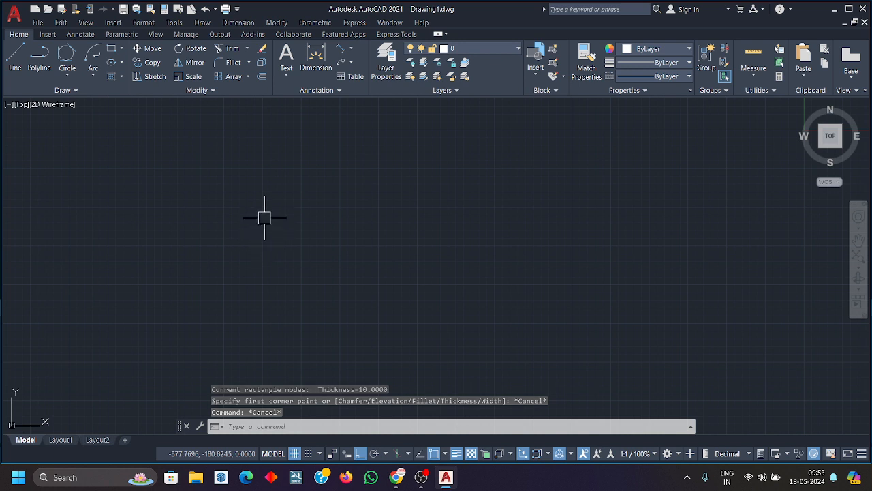
Draw a vertical line and a connected horizontal line that form a square corner
{"action": "left_click", "coordinate": [15, 56]}
{"action": "left_click", "coordinate": [300, 343]}
{"action": "left_click", "coordinate": [299, 202]}
{"action": "left_click", "coordinate": [530, 203]}
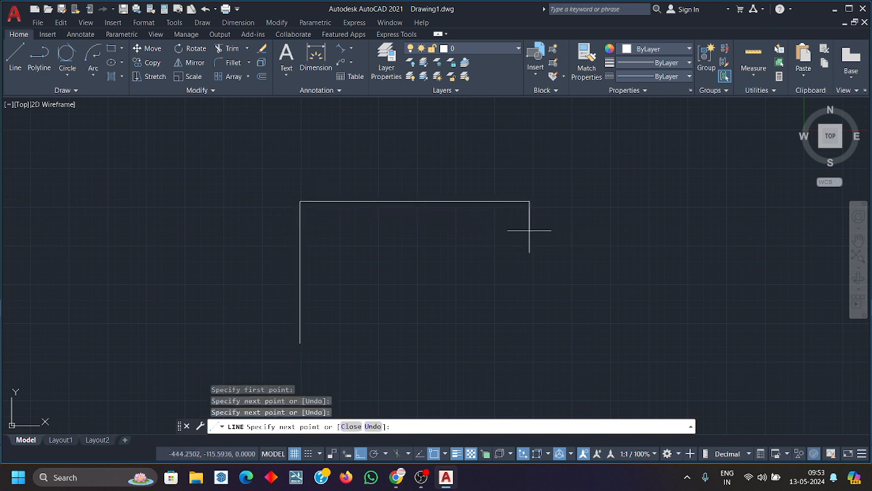
{"action": "key", "text": "Escape"}
{"action": "scroll", "coordinate": [292, 205], "scroll_direction": "up", "scroll_amount": 4}
{"action": "scroll", "coordinate": [288, 228], "scroll_direction": "up", "scroll_amount": 5}
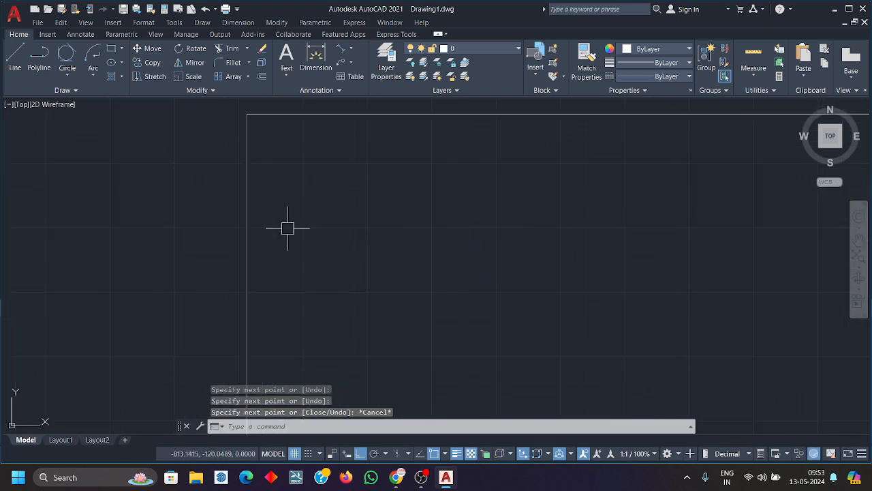
{"action": "scroll", "coordinate": [266, 298], "scroll_direction": "down", "scroll_amount": 3}
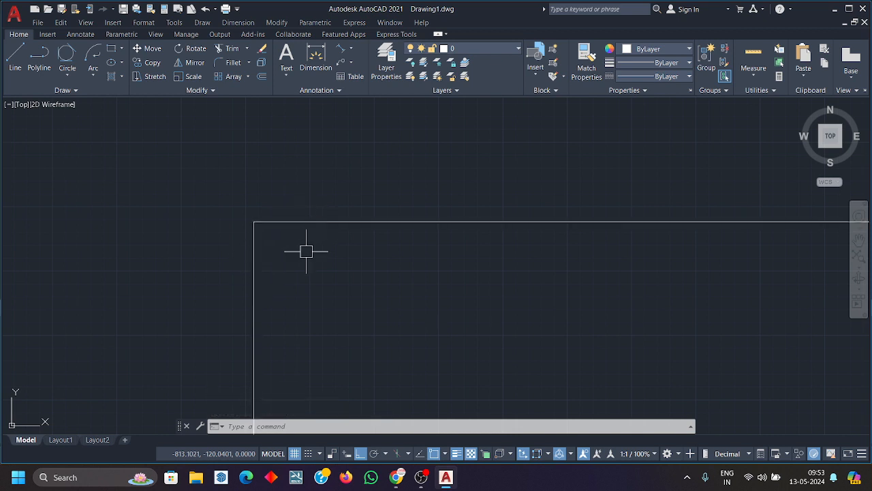
{"action": "type", "text": "f"}
{"action": "key", "text": "Return"}
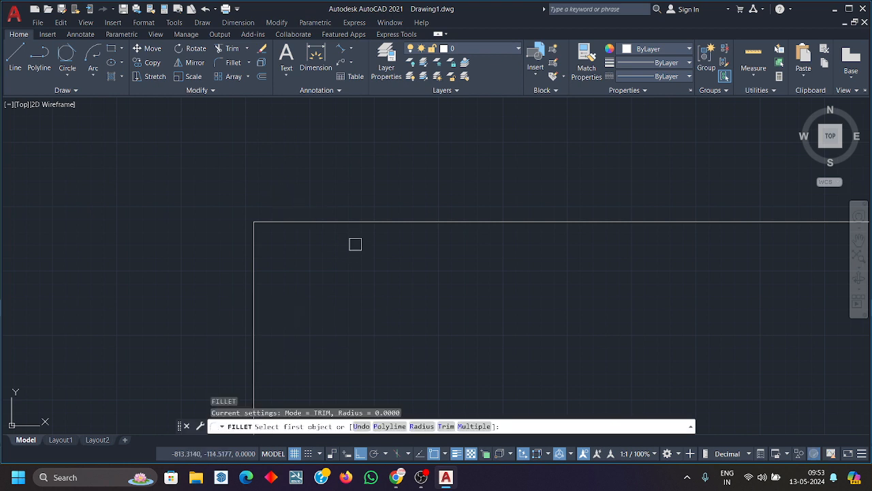
{"action": "key", "text": "Escape"}
{"action": "scroll", "coordinate": [357, 243], "scroll_direction": "down", "scroll_amount": 3}
{"action": "left_click", "coordinate": [430, 236]}
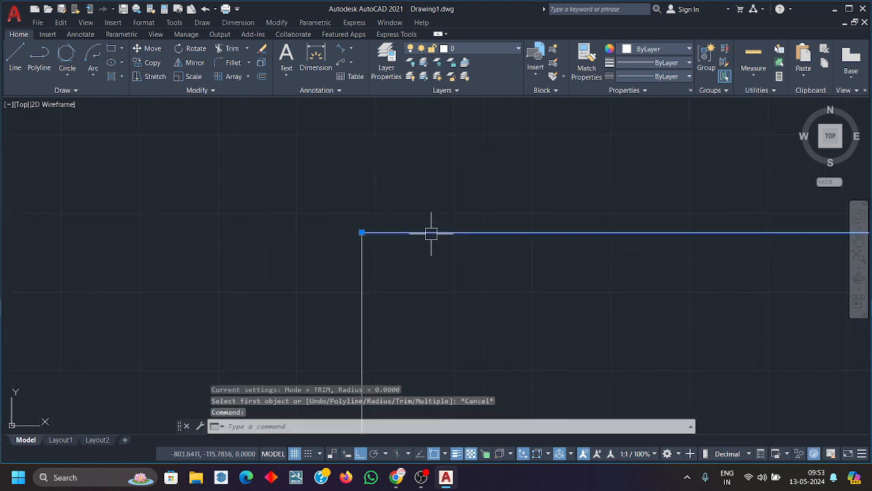
{"action": "key", "text": "Escape"}
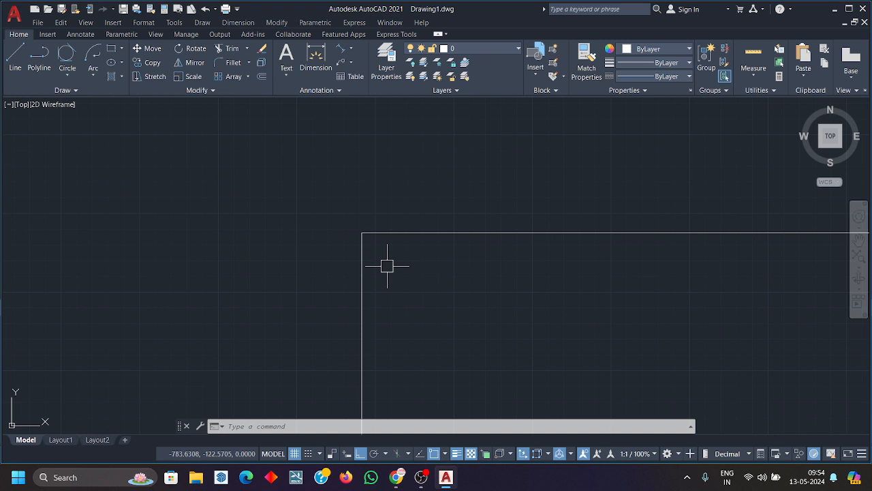
{"action": "key", "text": "Escape"}
{"action": "key", "text": "Escape"}
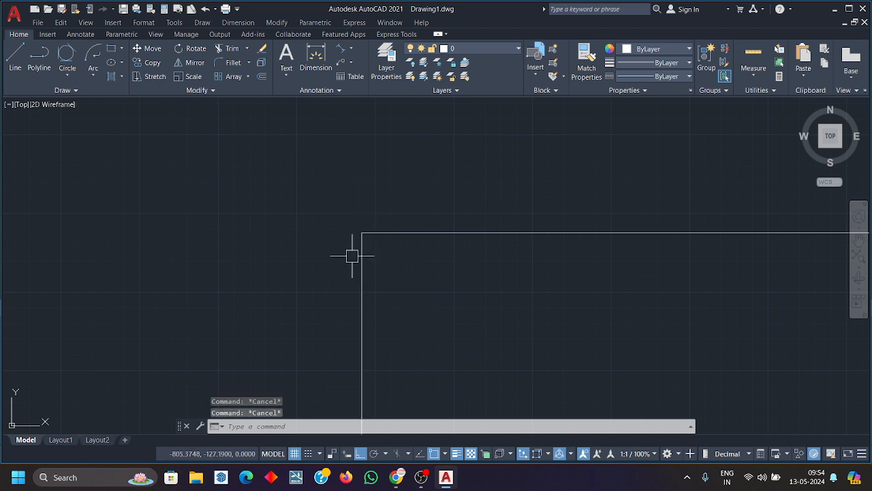
Fillet the corner between the vertical and horizontal lines with a radius of 30
{"action": "type", "text": "f"}
{"action": "key", "text": "Return"}
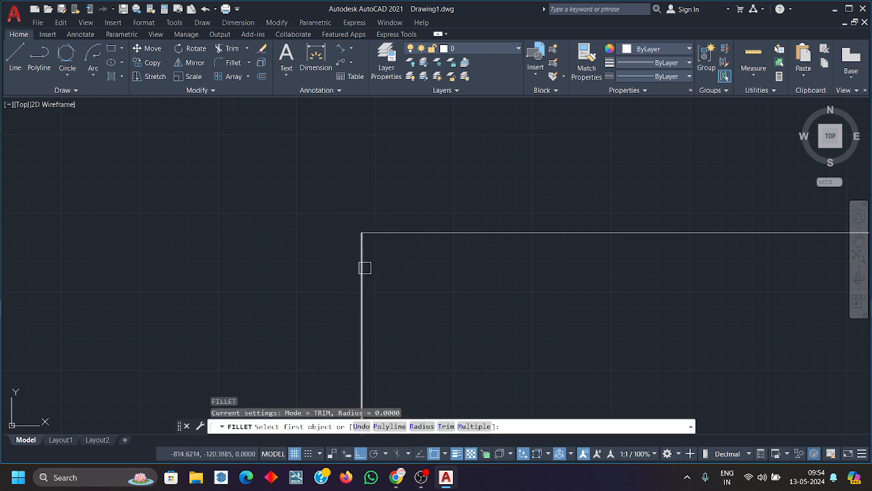
{"action": "left_click", "coordinate": [428, 430]}
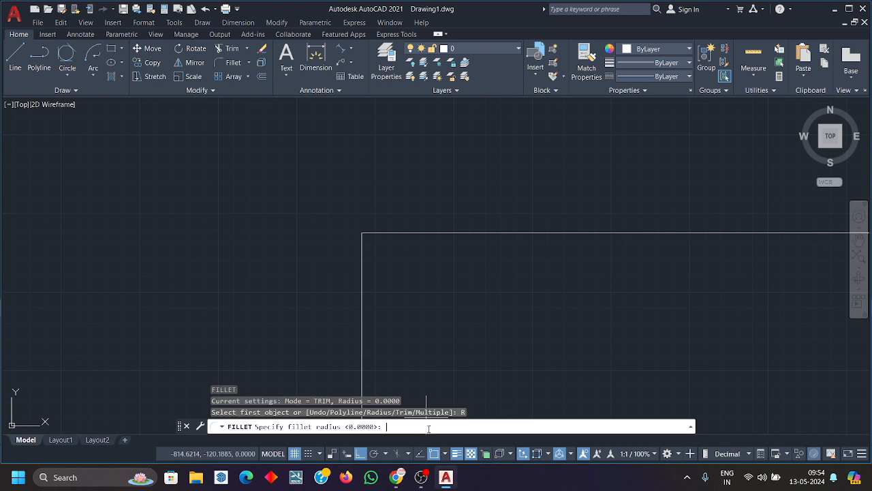
{"action": "key", "text": "Return"}
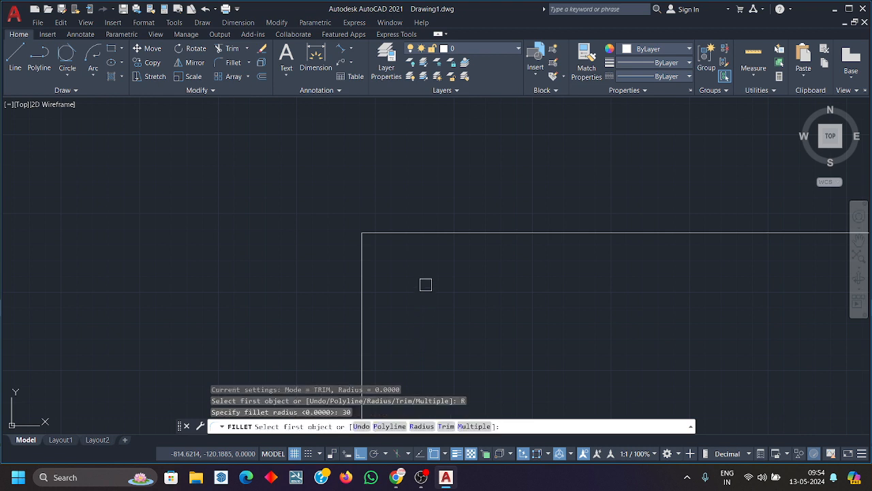
{"action": "left_click", "coordinate": [415, 234]}
{"action": "left_click", "coordinate": [362, 269]}
{"action": "scroll", "coordinate": [435, 257], "scroll_direction": "down", "scroll_amount": 1}
{"action": "middle_click_drag", "start_coordinate": [441, 269], "coordinate": [431, 197]}
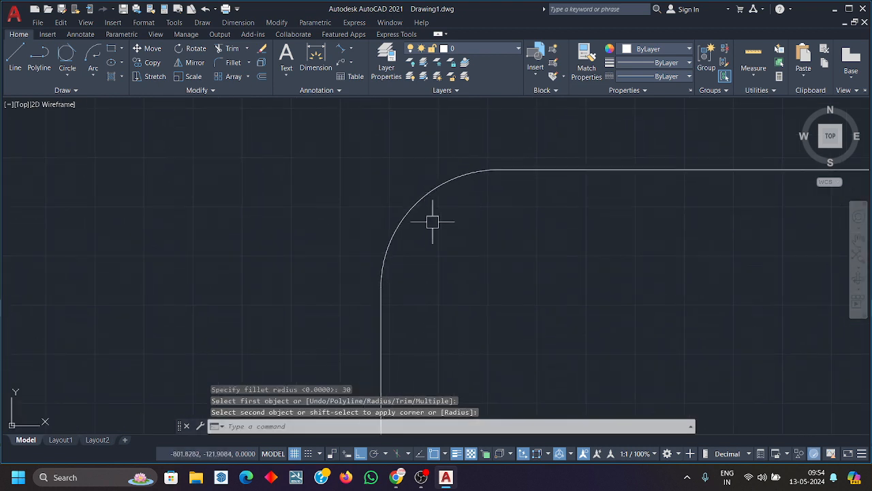
{"action": "scroll", "coordinate": [449, 265], "scroll_direction": "down", "scroll_amount": 1}
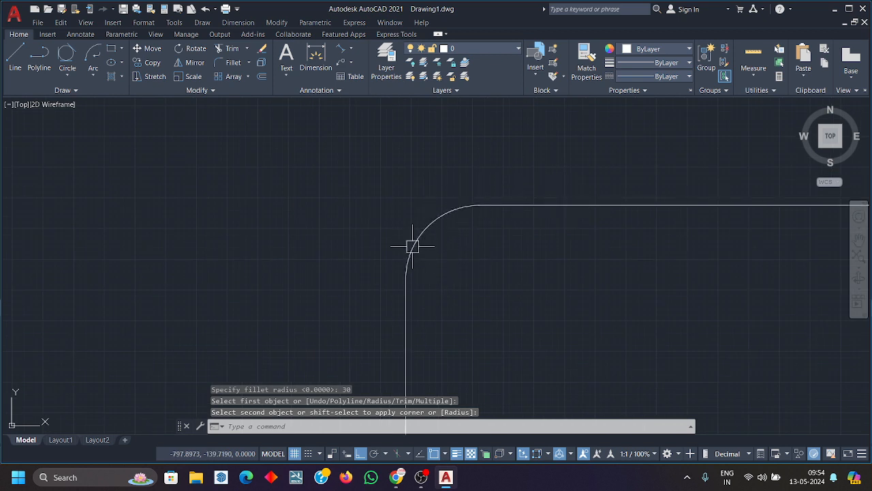
{"action": "scroll", "coordinate": [436, 244], "scroll_direction": "down", "scroll_amount": 1}
{"action": "scroll", "coordinate": [464, 271], "scroll_direction": "down", "scroll_amount": 1}
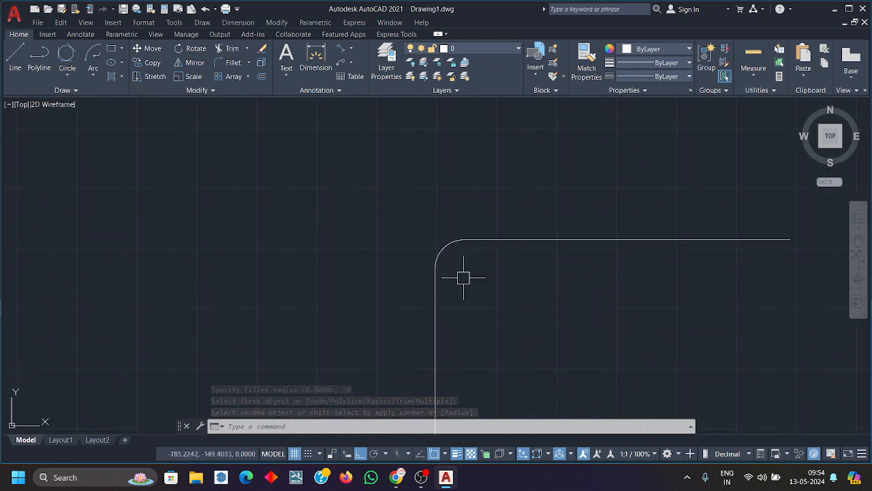
Undo the corner fillet
{"action": "scroll", "coordinate": [463, 277], "scroll_direction": "up", "scroll_amount": 7}
{"action": "key", "text": "ctrl+z"}
{"action": "key", "text": "ctrl+z"}
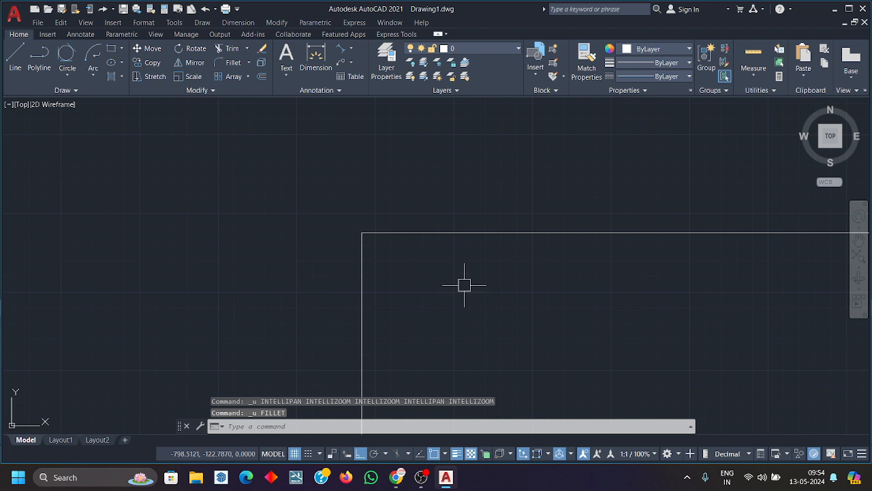
{"action": "left_click", "coordinate": [464, 285]}
{"action": "left_click", "coordinate": [329, 226]}
{"action": "key", "text": "Escape"}
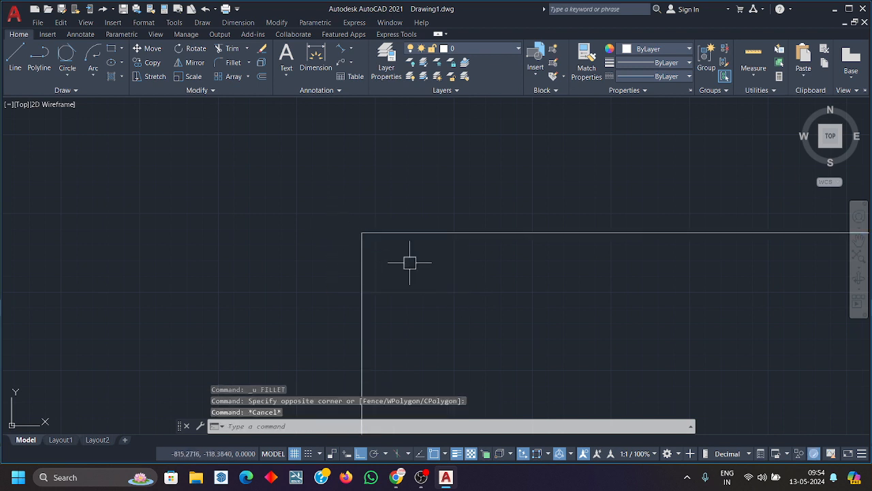
{"action": "left_click", "coordinate": [440, 265]}
{"action": "left_click", "coordinate": [382, 244]}
{"action": "scroll", "coordinate": [380, 243], "scroll_direction": "up", "scroll_amount": 3}
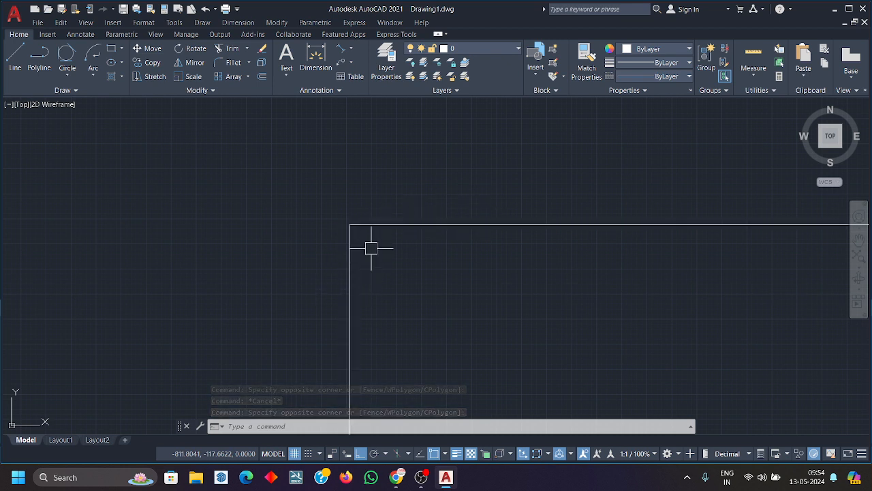
Fillet the corner between the vertical and horizontal lines in No trim mode with a radius of 30
{"action": "type", "text": "t"}
{"action": "key", "text": "Return"}
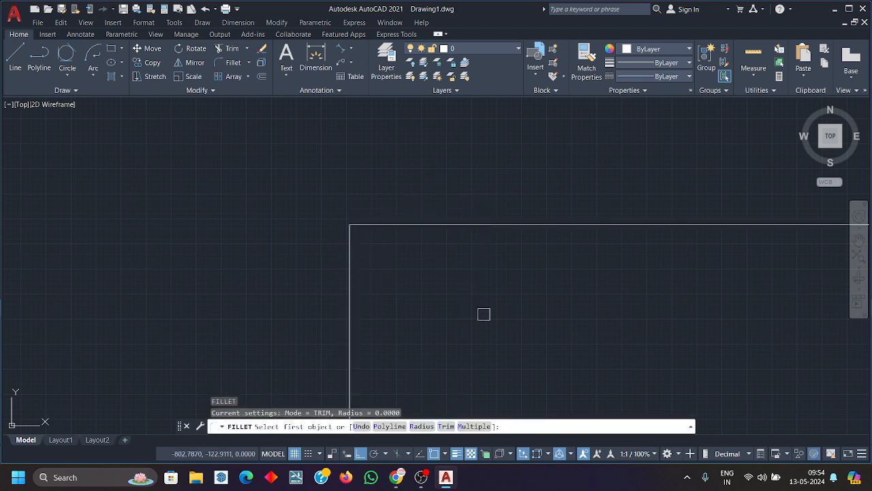
{"action": "left_click", "coordinate": [446, 426]}
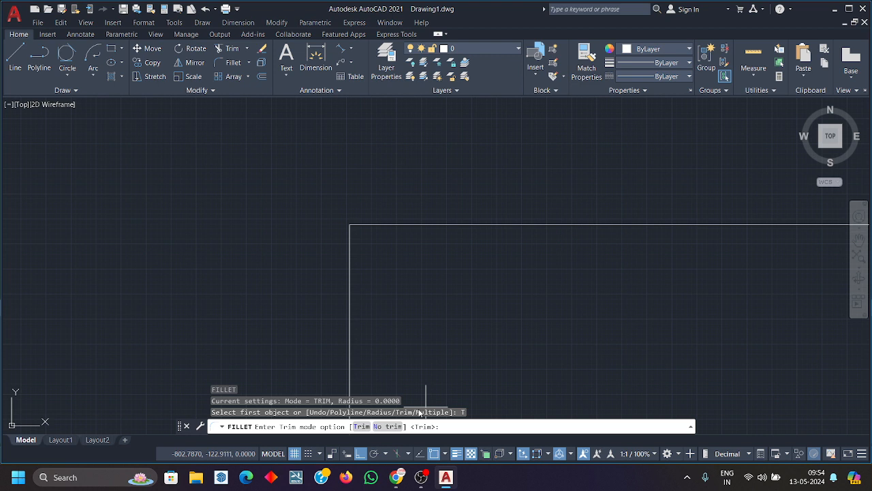
{"action": "left_click", "coordinate": [388, 426]}
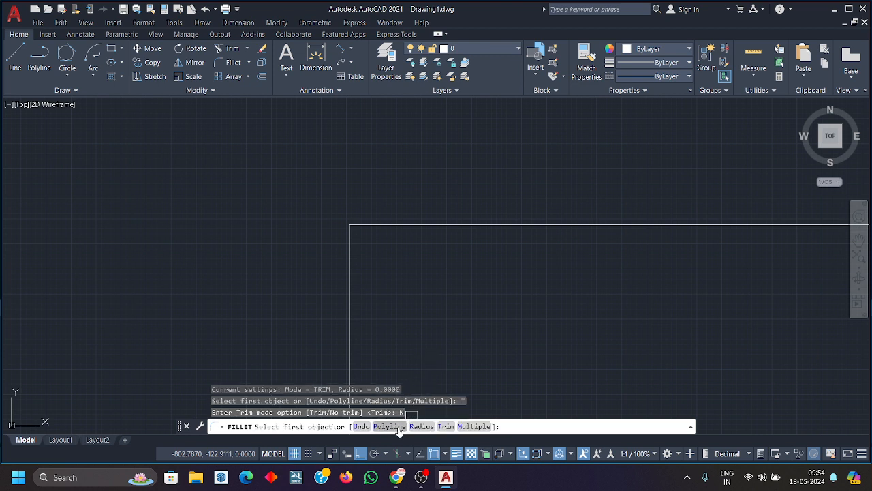
{"action": "left_click", "coordinate": [421, 426]}
{"action": "key", "text": "Return"}
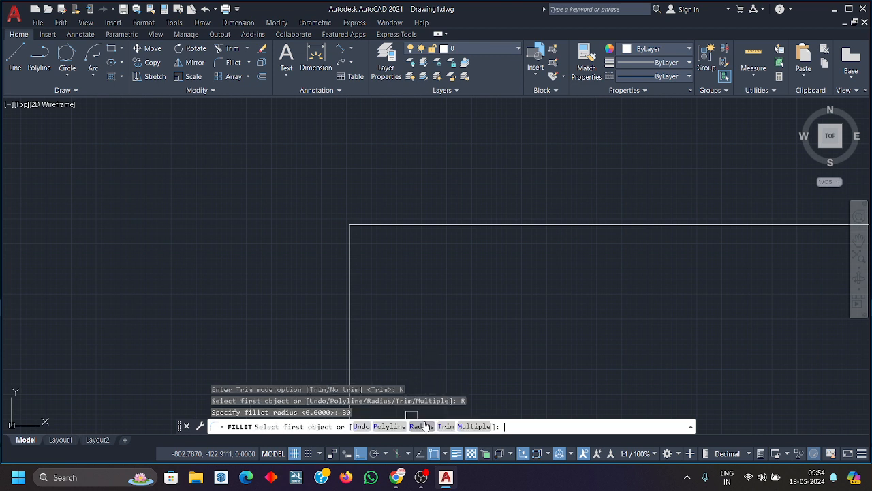
{"action": "left_click", "coordinate": [350, 271]}
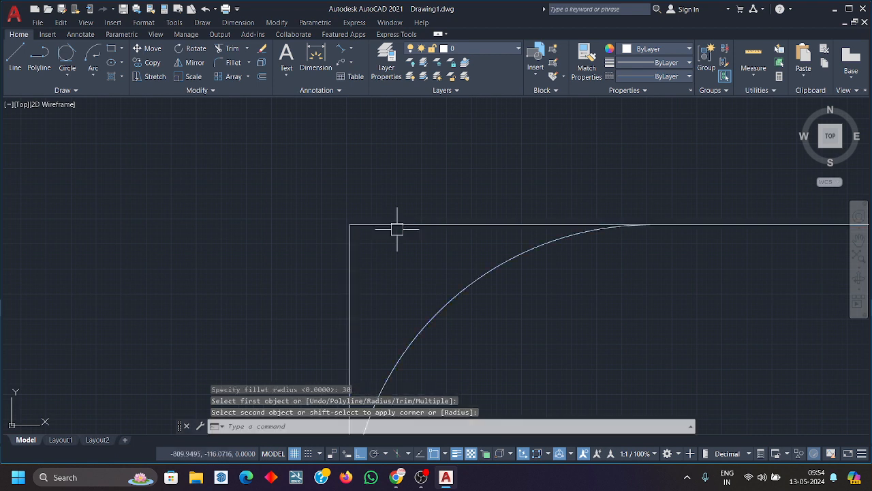
{"action": "left_click", "coordinate": [400, 226]}
{"action": "mouse_move", "coordinate": [438, 244]}
{"action": "middle_mouse_down"}
{"action": "mouse_move", "coordinate": [509, 238]}
{"action": "mouse_move", "coordinate": [537, 208]}
{"action": "middle_mouse_up"}
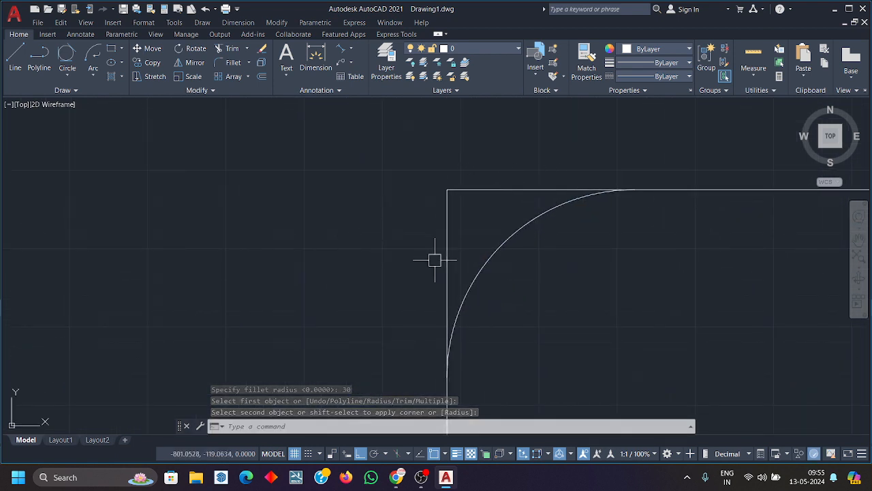
{"action": "scroll", "coordinate": [453, 263], "scroll_direction": "down", "scroll_amount": 1}
{"action": "middle_click_drag", "start_coordinate": [454, 261], "coordinate": [448, 254]}
Erase both corner lines and the fillet arc
{"action": "left_click", "coordinate": [504, 273]}
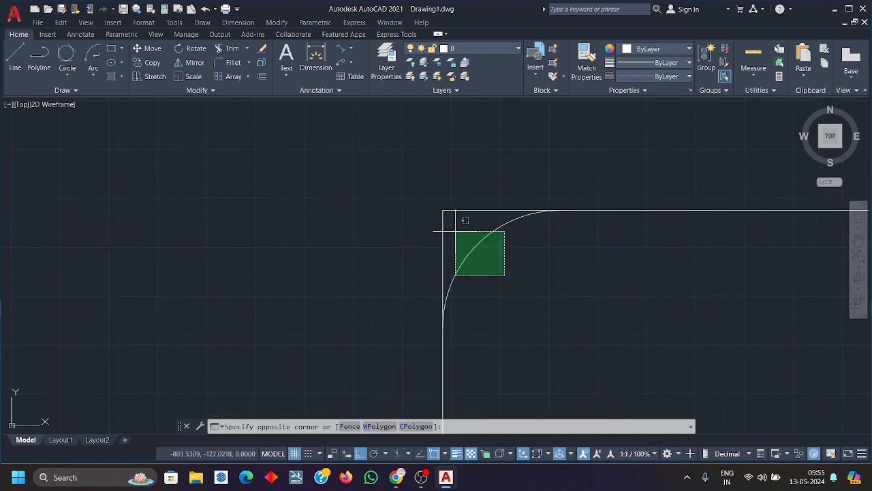
{"action": "left_click", "coordinate": [407, 205]}
{"action": "key", "text": "Delete"}
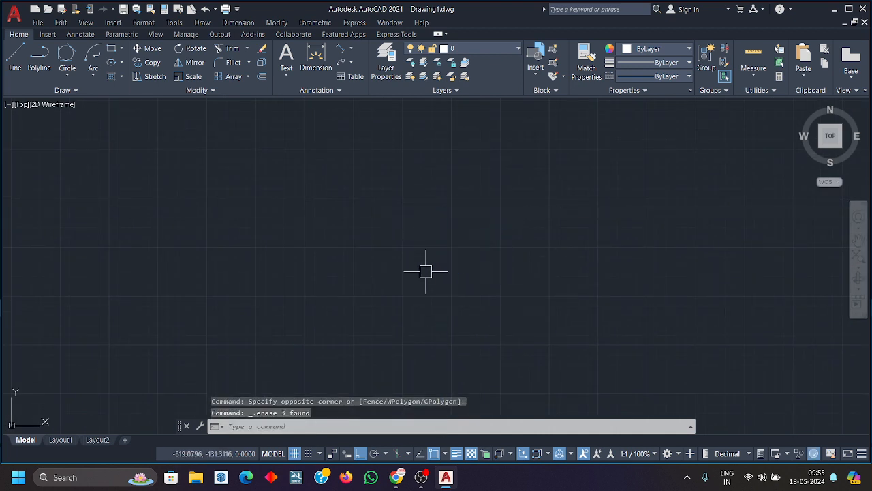
Draw a vertical line about 41 units long with a connected horizontal line running right from its upper end
{"action": "type", "text": "l"}
{"action": "key", "text": "Return"}
{"action": "left_click", "coordinate": [445, 345]}
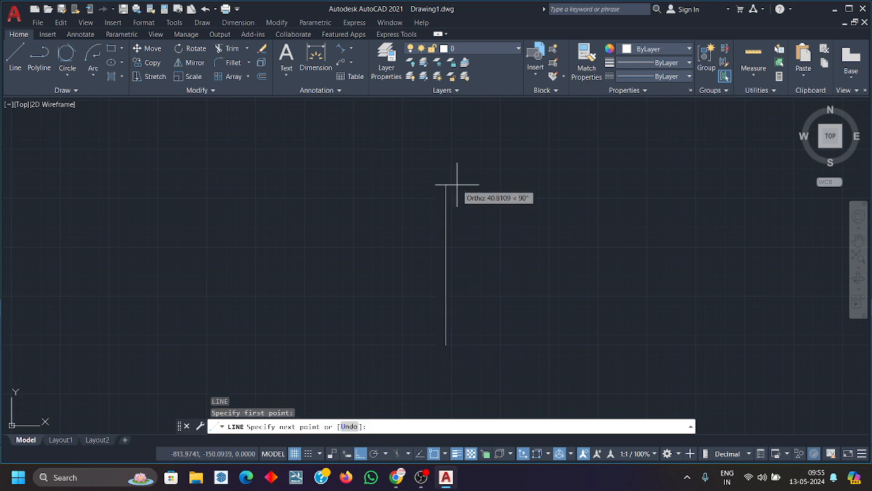
{"action": "left_click", "coordinate": [450, 185]}
{"action": "left_click", "coordinate": [663, 193]}
{"action": "key", "text": "Return"}
Set the Fillet command's trim mode back to Trim without filleting any lines
{"action": "type", "text": "f"}
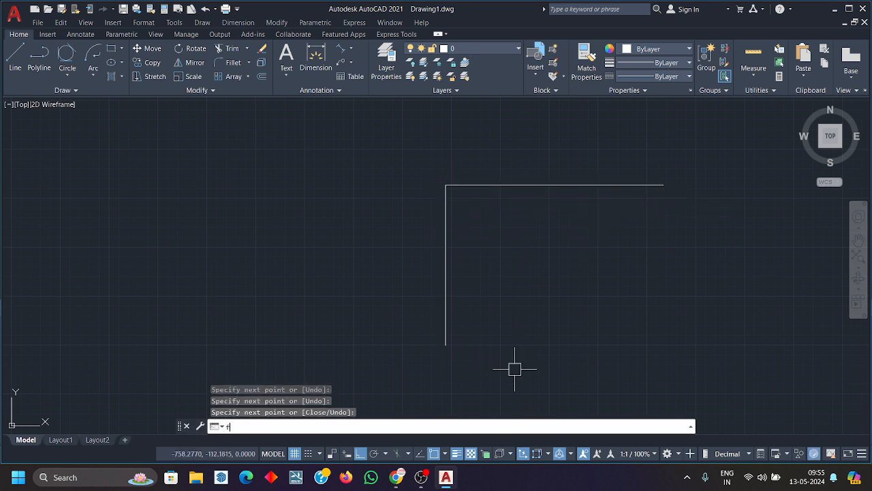
{"action": "key", "text": "Return"}
{"action": "left_click", "coordinate": [447, 426]}
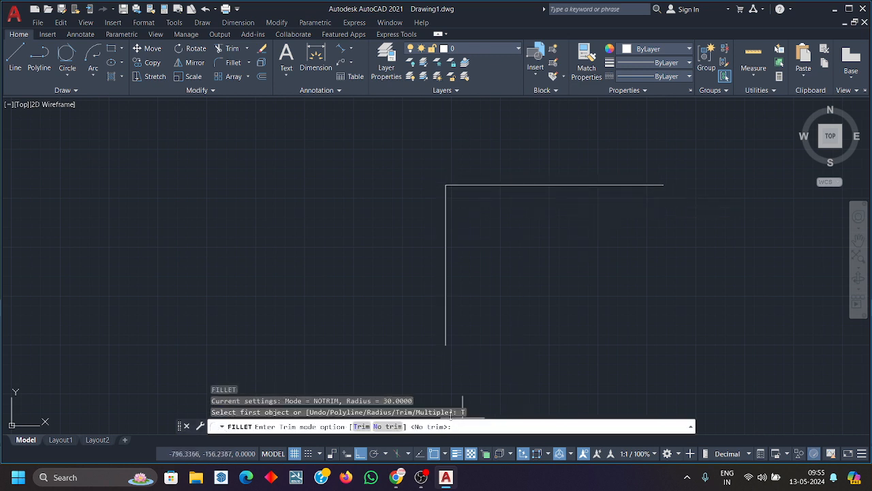
{"action": "left_click", "coordinate": [366, 426]}
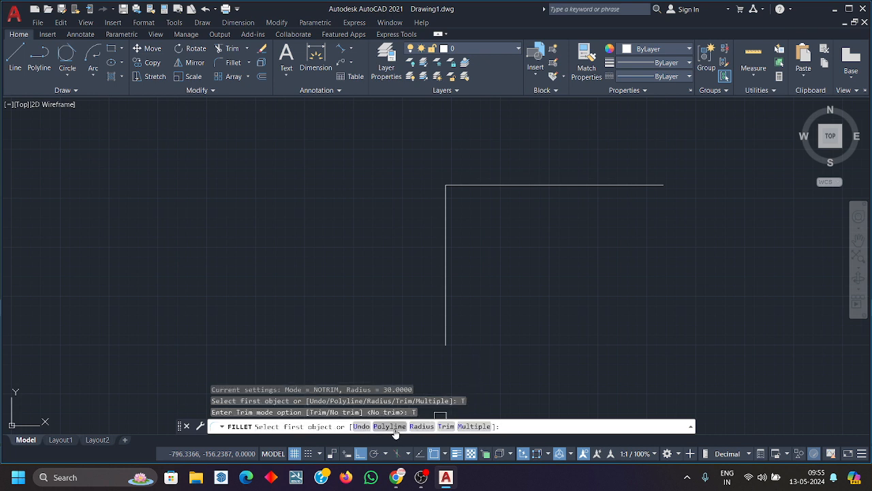
{"action": "key", "text": "Escape"}
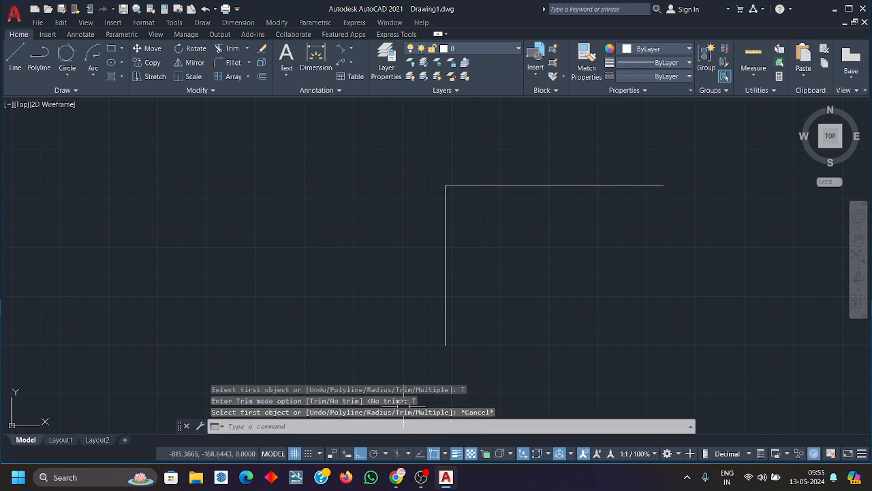
Draw a stepped polyline of five alternating vertical and horizontal segments rising to the right beside the two-line corner
{"action": "type", "text": "pl"}
{"action": "key", "text": "Return"}
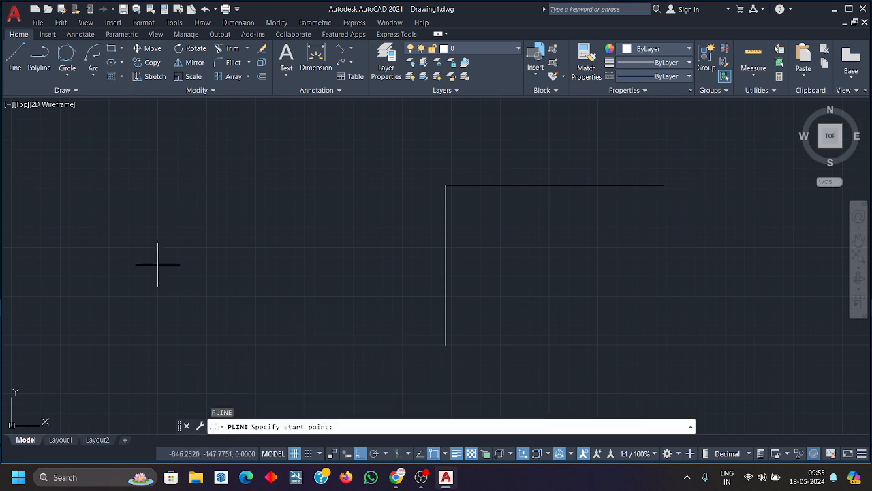
{"action": "left_click", "coordinate": [139, 313]}
{"action": "scroll", "coordinate": [139, 218], "scroll_direction": "down", "scroll_amount": 4}
{"action": "scroll", "coordinate": [147, 232], "scroll_direction": "up", "scroll_amount": 2}
{"action": "left_click", "coordinate": [146, 214]}
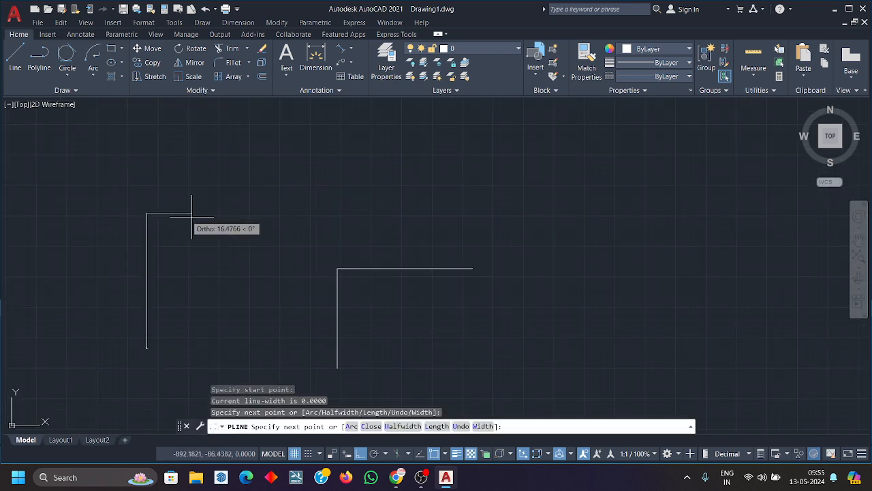
{"action": "left_click", "coordinate": [319, 213]}
{"action": "middle_click_drag", "start_coordinate": [324, 200], "coordinate": [335, 285]}
{"action": "left_click", "coordinate": [330, 191]}
{"action": "left_click", "coordinate": [499, 191]}
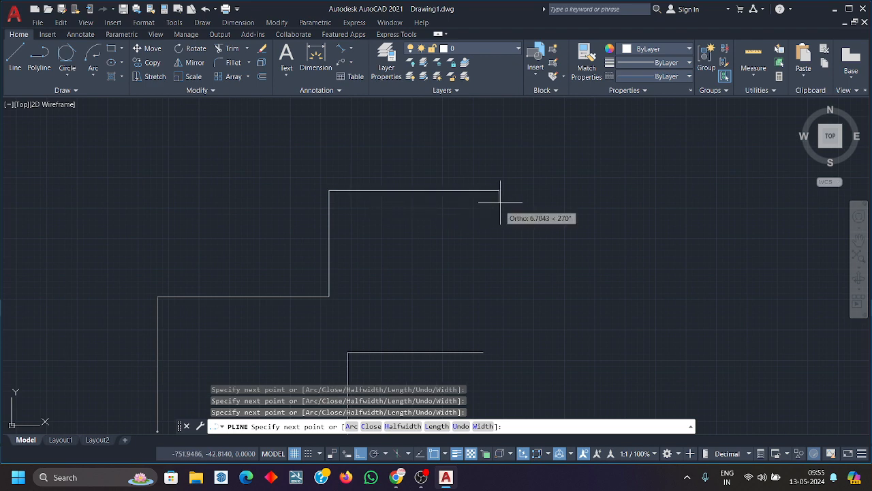
{"action": "scroll", "coordinate": [512, 141], "scroll_direction": "down", "scroll_amount": 2}
{"action": "left_click", "coordinate": [509, 146]}
{"action": "key", "text": "Return"}
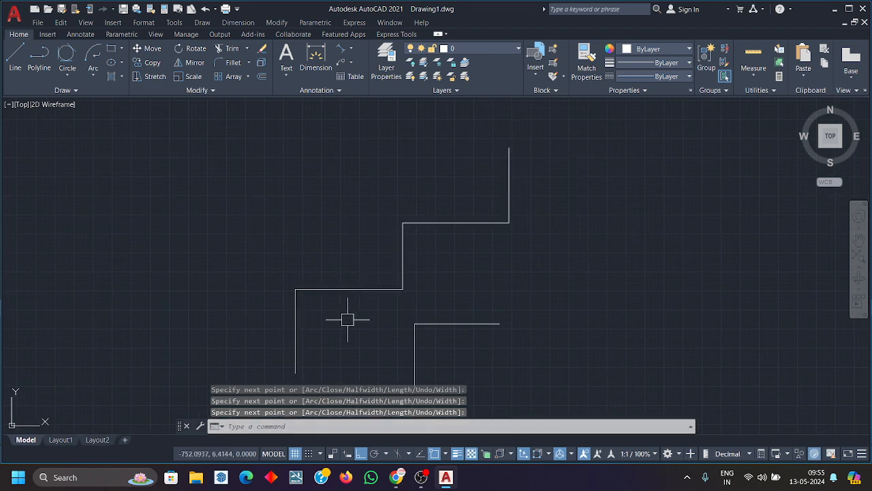
Fillet the stepped polyline's corners in one pass with the Polyline option, keeping the radius at 30
{"action": "type", "text": "f"}
{"action": "key", "text": "Return"}
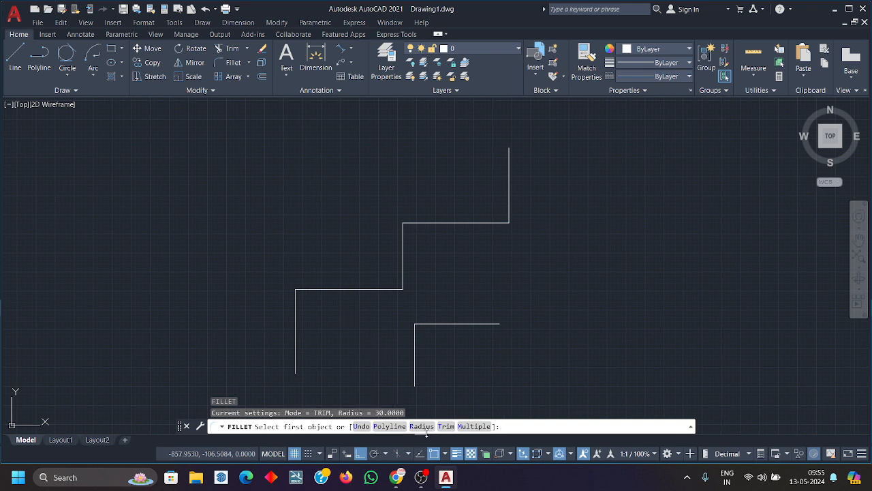
{"action": "left_click", "coordinate": [390, 426]}
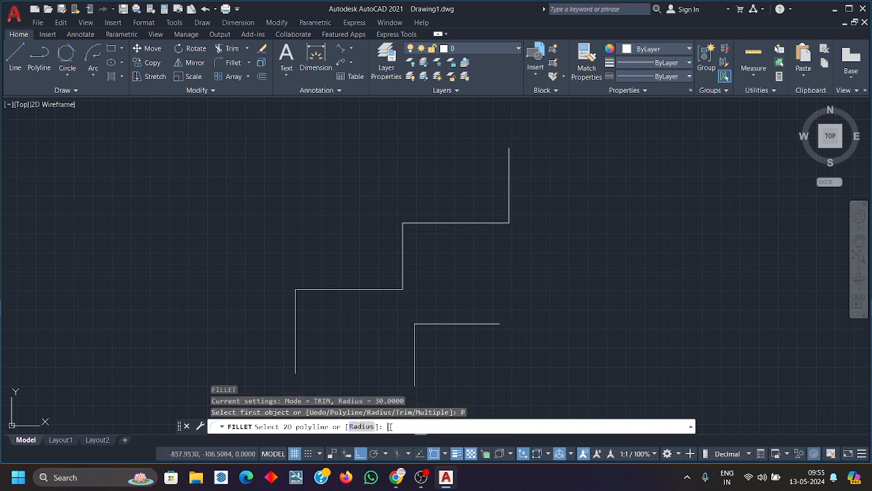
{"action": "left_click", "coordinate": [361, 426]}
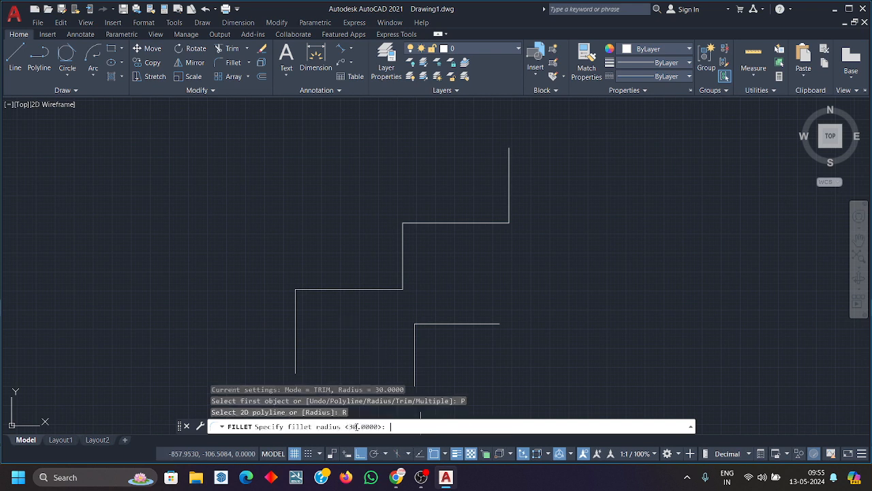
{"action": "key", "text": "Return"}
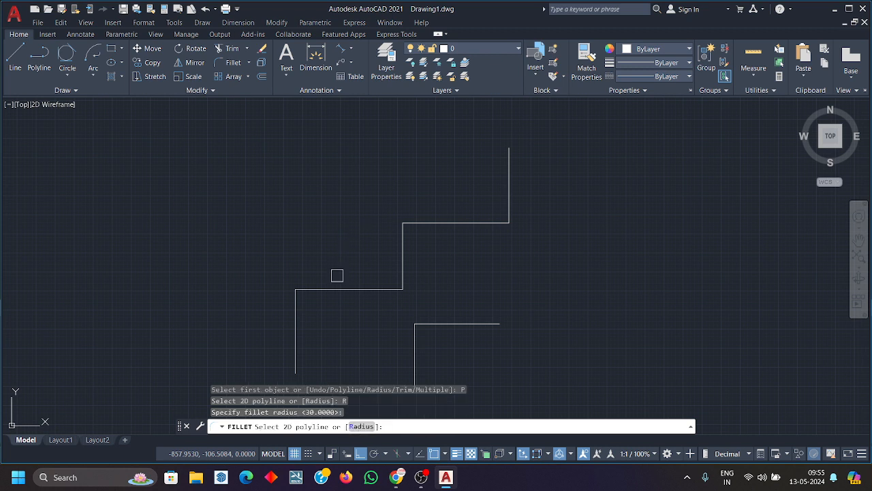
{"action": "left_click", "coordinate": [334, 292]}
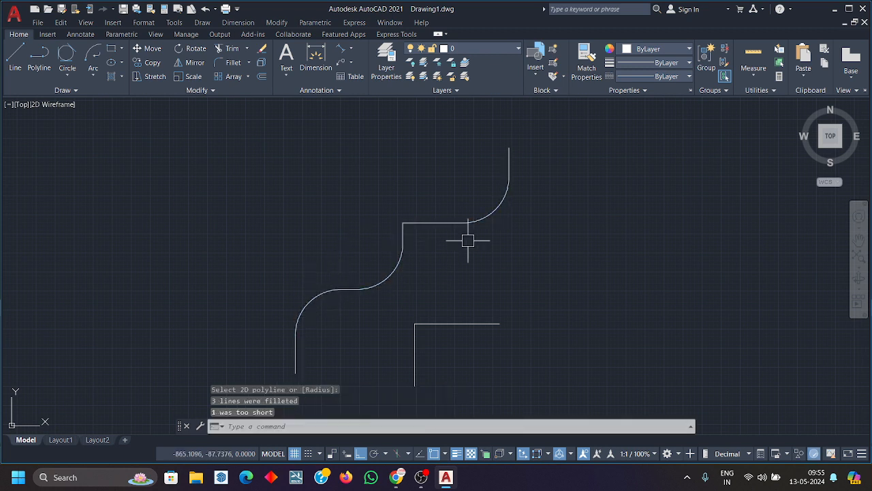
Erase the filleted stepped polyline
{"action": "left_click", "coordinate": [539, 232]}
{"action": "left_click", "coordinate": [409, 203]}
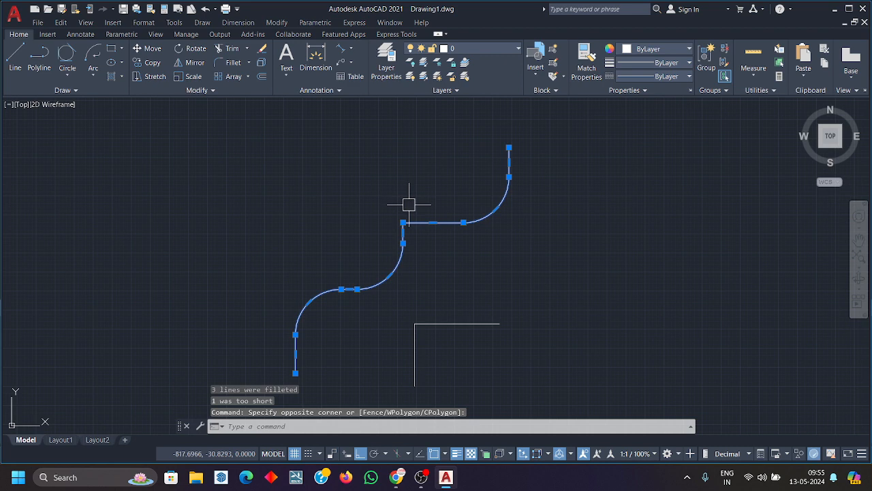
{"action": "key", "text": "Delete"}
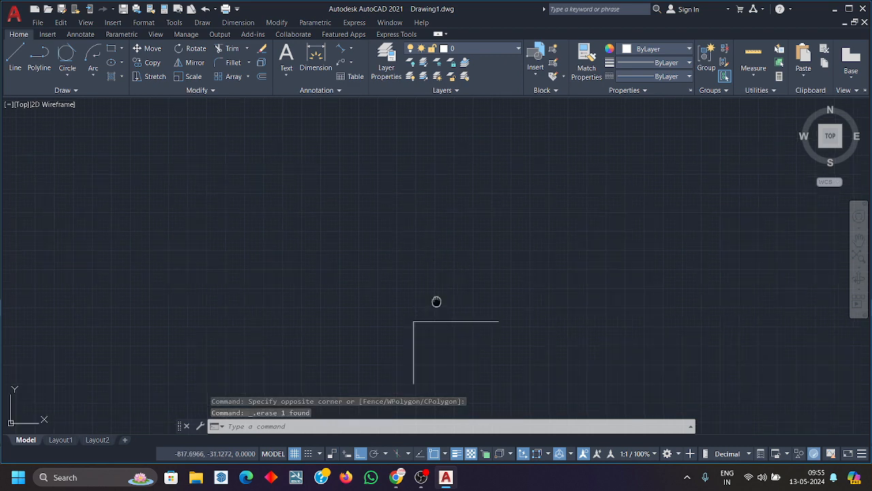
Stretch the vertical line's upper end upward and the horizontal line's left end leftward so the two lines cross
{"action": "scroll", "coordinate": [436, 302], "scroll_direction": "up", "scroll_amount": 2}
{"action": "middle_click_drag", "start_coordinate": [436, 302], "coordinate": [444, 226]}
{"action": "left_click", "coordinate": [404, 283]}
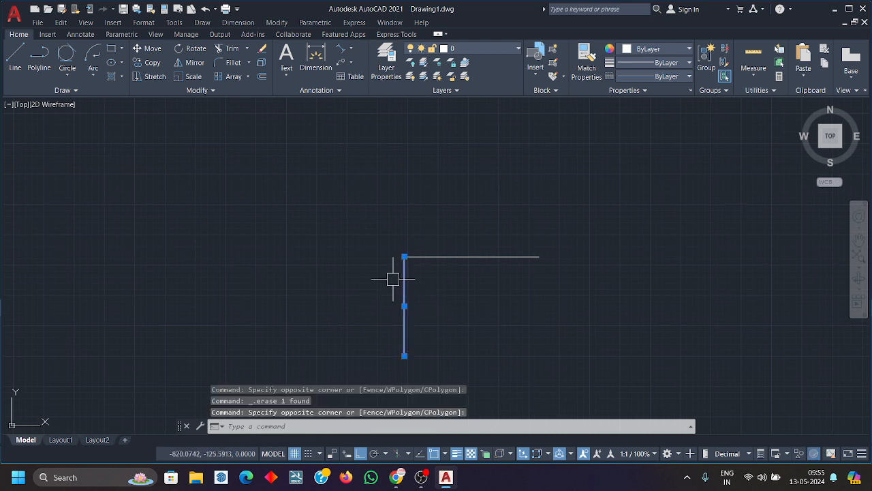
{"action": "left_click", "coordinate": [404, 257]}
{"action": "left_click", "coordinate": [408, 196]}
{"action": "left_click", "coordinate": [428, 256]}
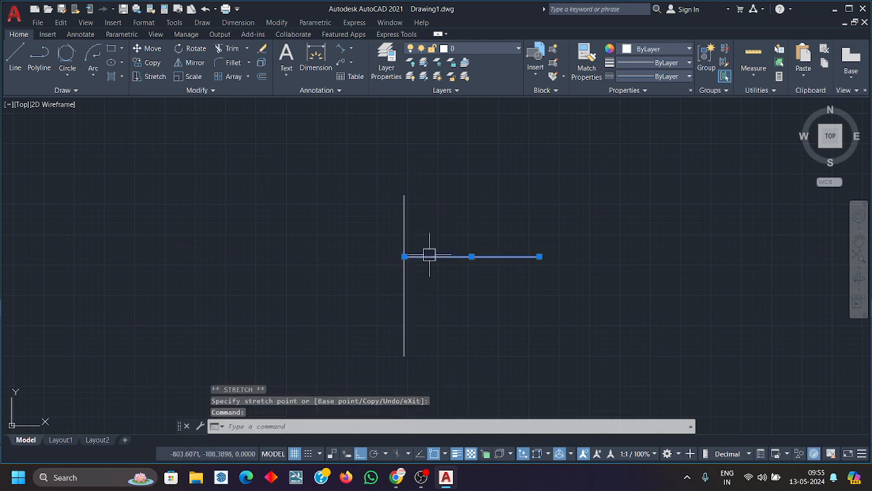
{"action": "left_click", "coordinate": [404, 257]}
{"action": "left_click", "coordinate": [292, 253]}
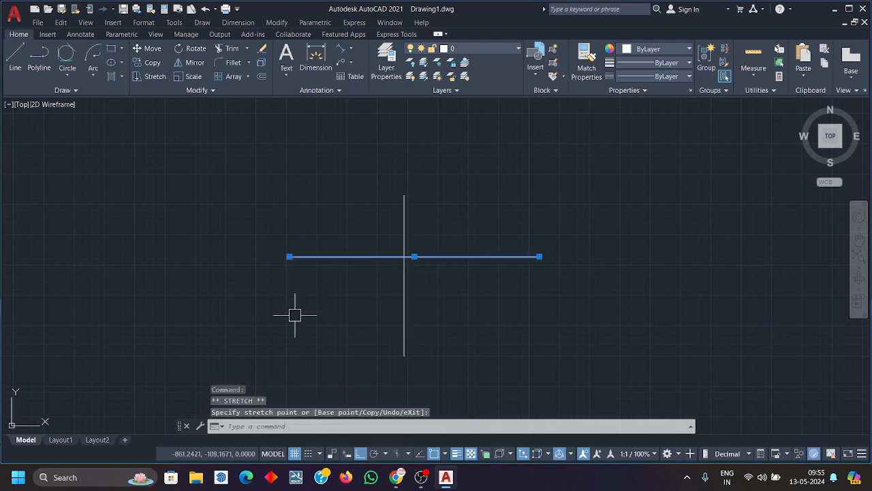
{"action": "type", "text": "f"}
{"action": "key", "text": "Return"}
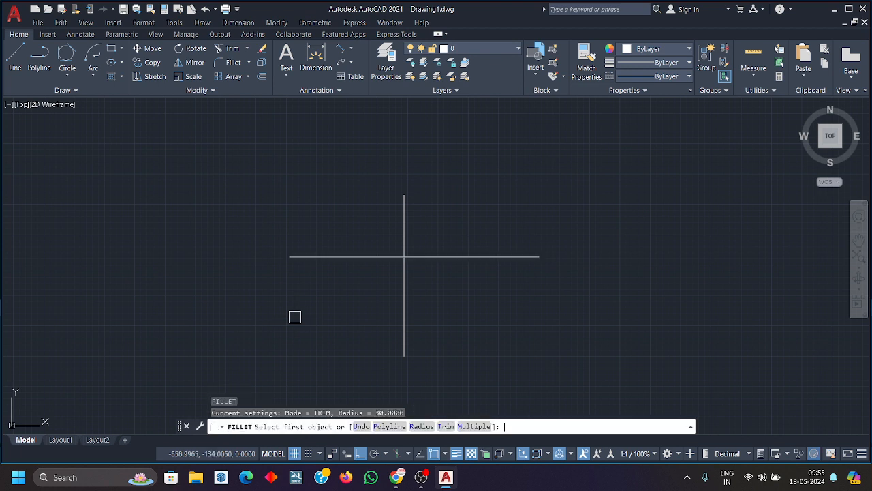
{"action": "left_click", "coordinate": [486, 426]}
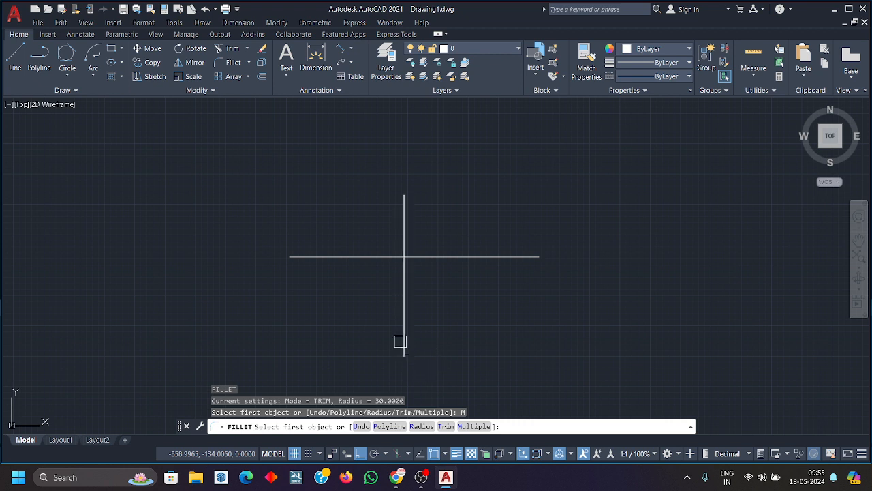
{"action": "left_click", "coordinate": [401, 315]}
{"action": "left_click", "coordinate": [402, 313]}
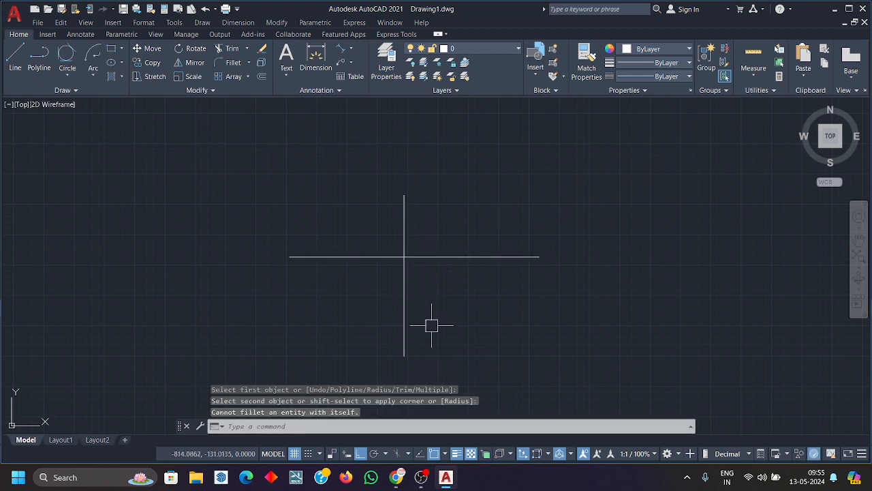
{"action": "type", "text": "f"}
{"action": "key", "text": "Return"}
{"action": "key", "text": "Escape"}
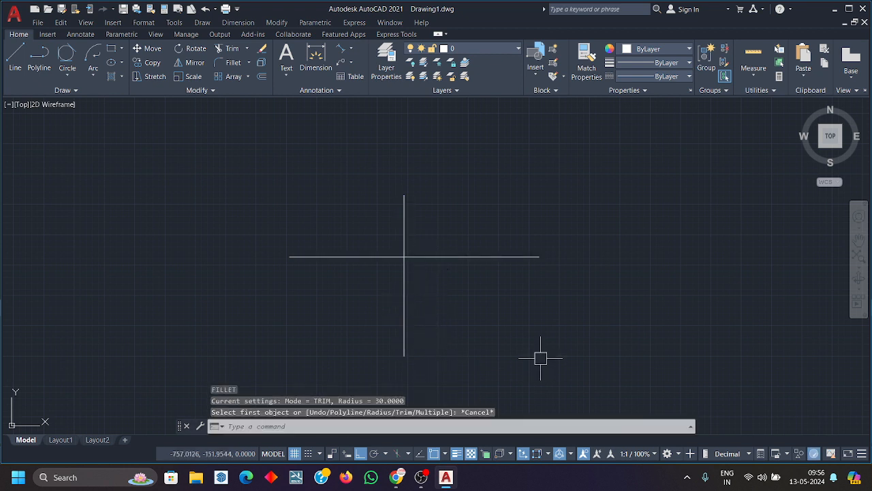
Copy the two crossing lines from their intersection to a spot directly to the right
{"action": "left_click", "coordinate": [541, 356]}
{"action": "left_click", "coordinate": [372, 235]}
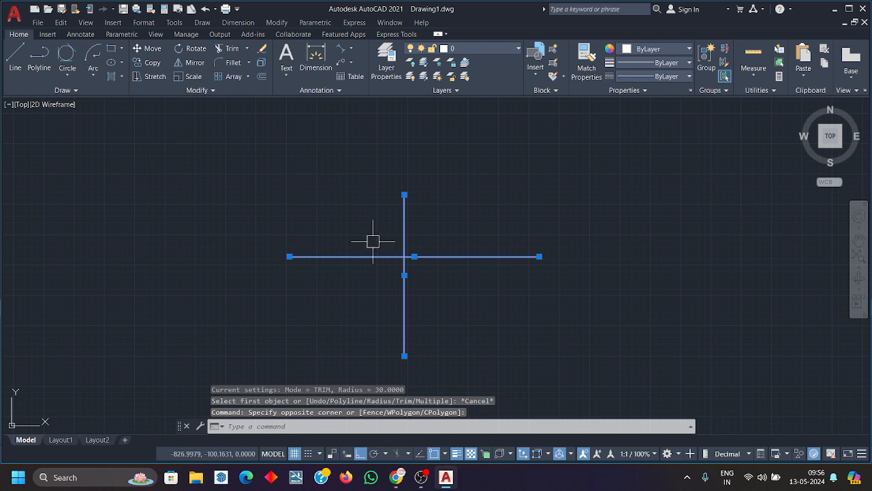
{"action": "type", "text": "co"}
{"action": "key", "text": "Return"}
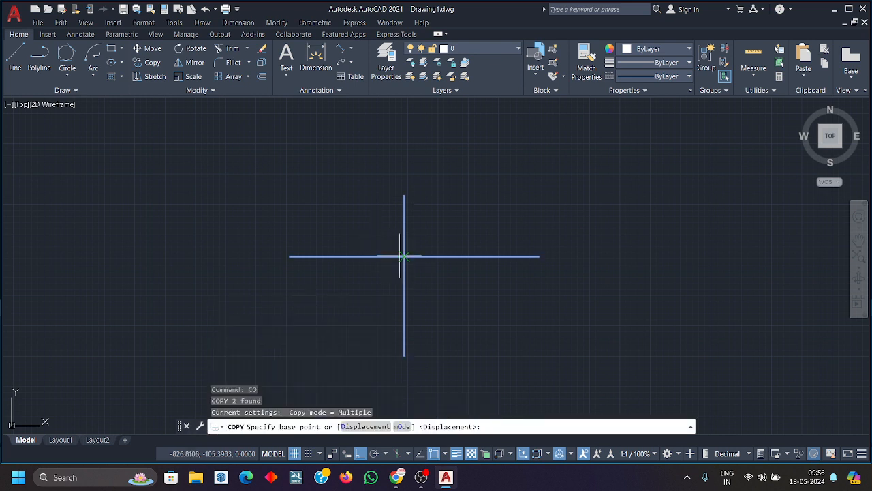
{"action": "left_click", "coordinate": [404, 256]}
{"action": "left_click", "coordinate": [757, 263]}
{"action": "key", "text": "Return"}
{"action": "middle_click_drag", "start_coordinate": [615, 293], "coordinate": [562, 280]}
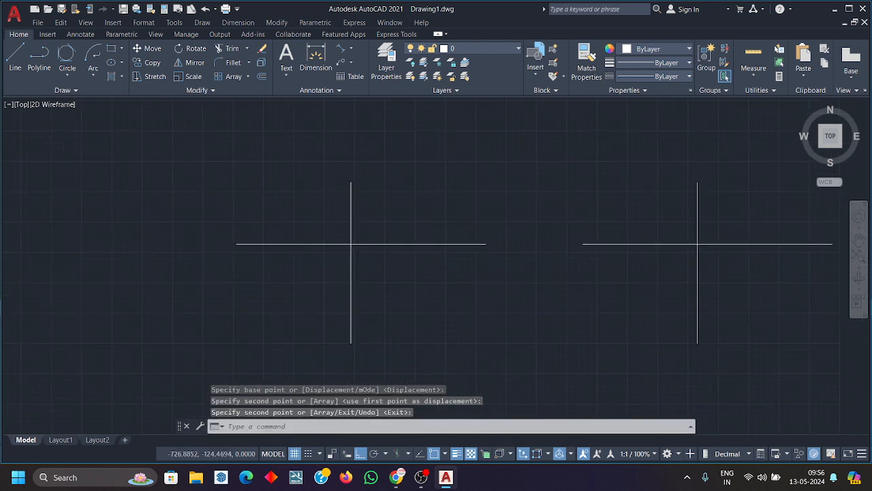
Fillet the original crossing lines at radius 30 with the Multiple option, and try to fillet the copied pair
{"action": "type", "text": "f"}
{"action": "key", "text": "Return"}
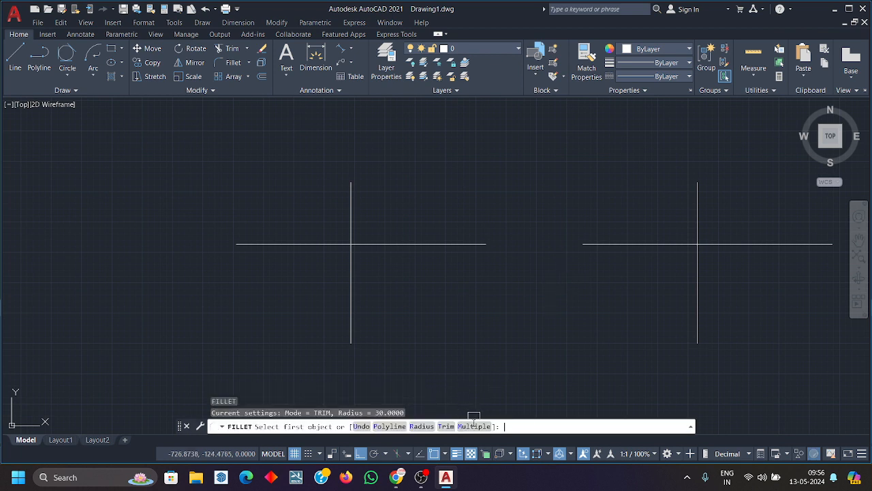
{"action": "type", "text": "m"}
{"action": "key", "text": "Return"}
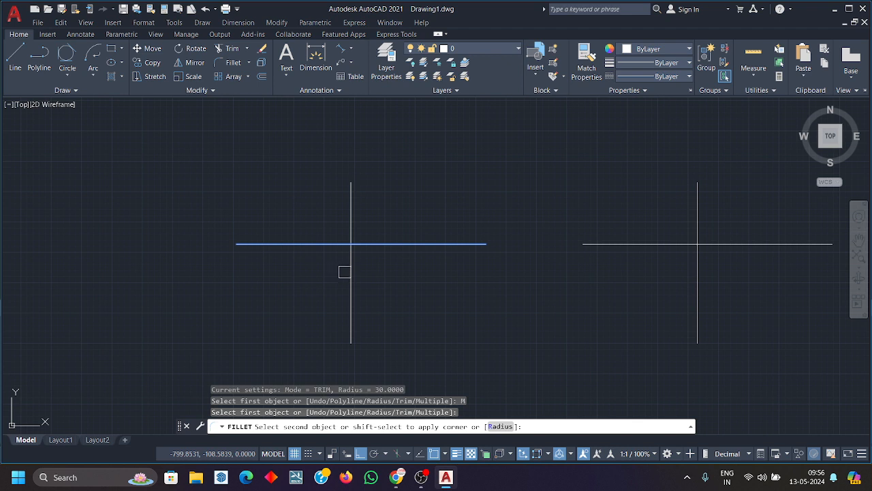
{"action": "left_click", "coordinate": [345, 272]}
{"action": "left_click", "coordinate": [699, 230]}
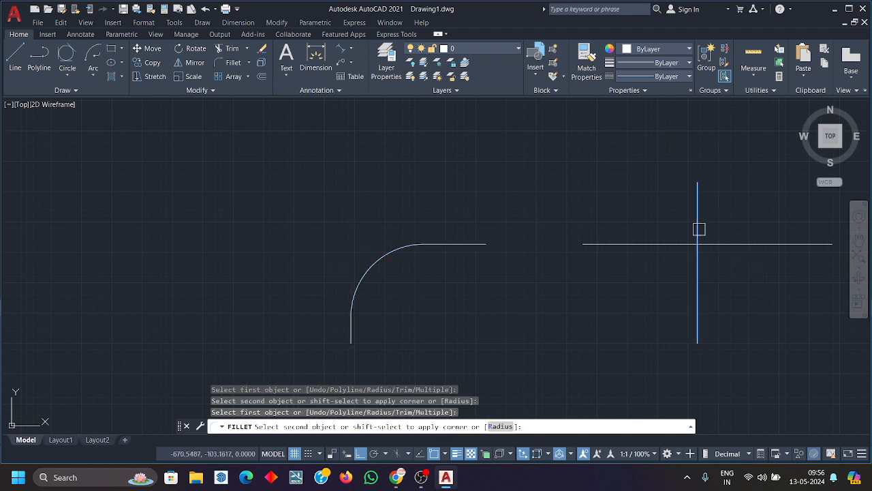
{"action": "left_click", "coordinate": [729, 252]}
{"action": "left_click", "coordinate": [666, 243]}
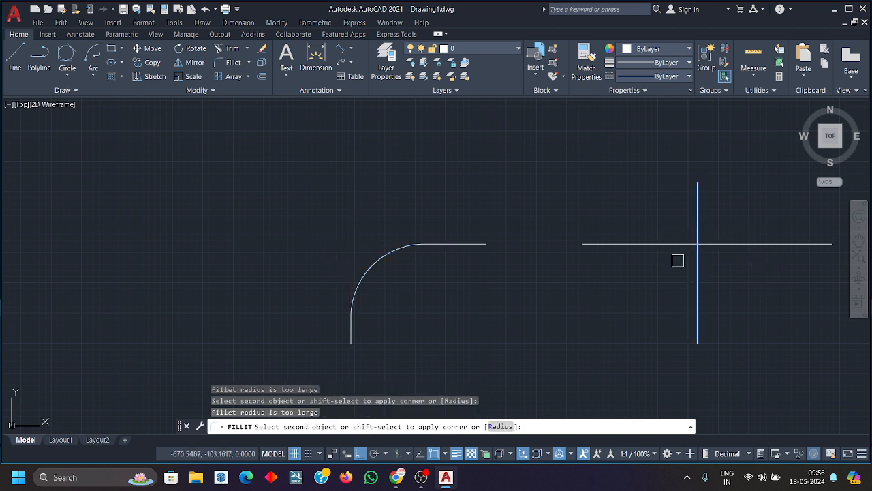
{"action": "key", "text": "Escape"}
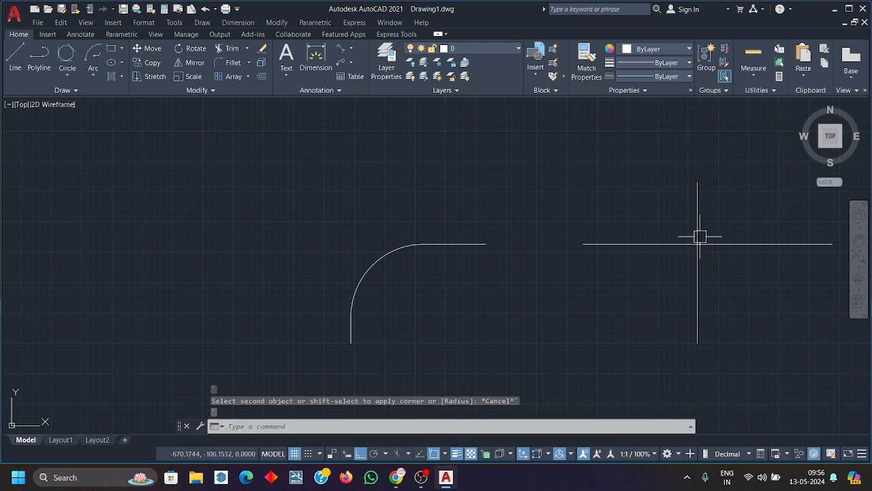
Fillet the copied pair of crossing lines at radius 30 with the Multiple option, keeping the right and lower portions
{"action": "type", "text": "f"}
{"action": "key", "text": "Return"}
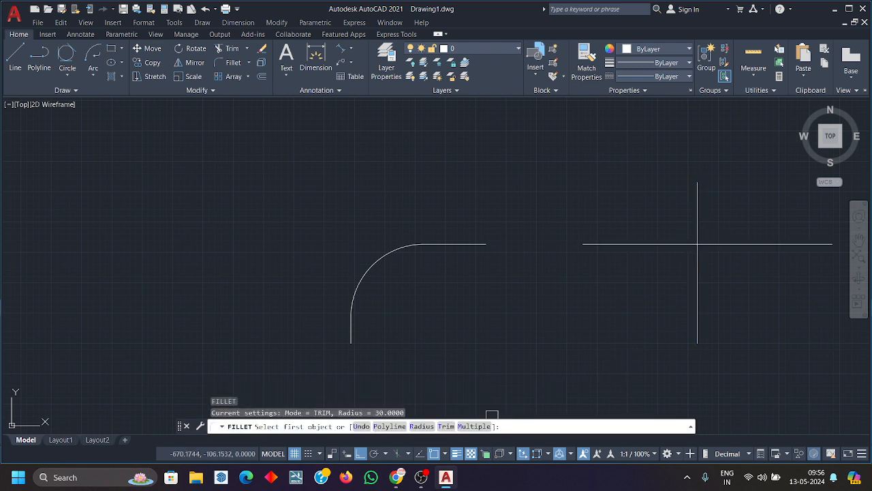
{"action": "left_click", "coordinate": [481, 426]}
{"action": "left_click", "coordinate": [753, 244]}
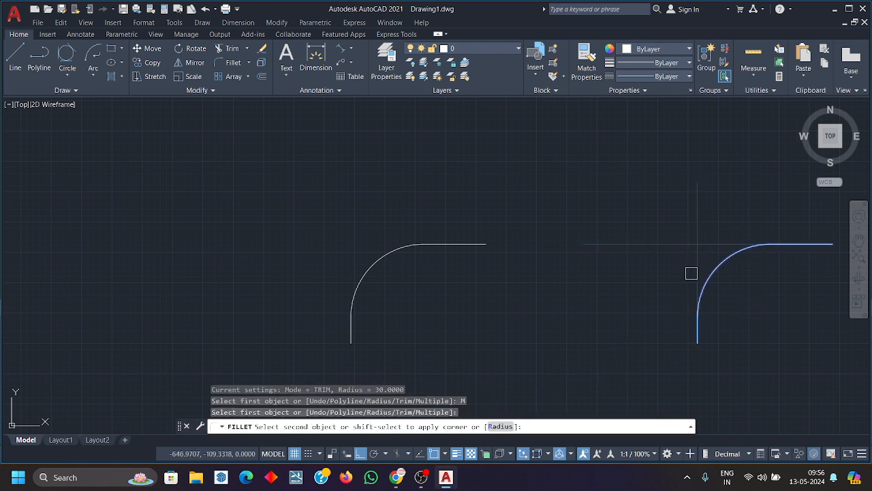
{"action": "left_click", "coordinate": [696, 274]}
{"action": "middle_click_drag", "start_coordinate": [686, 264], "coordinate": [480, 190]}
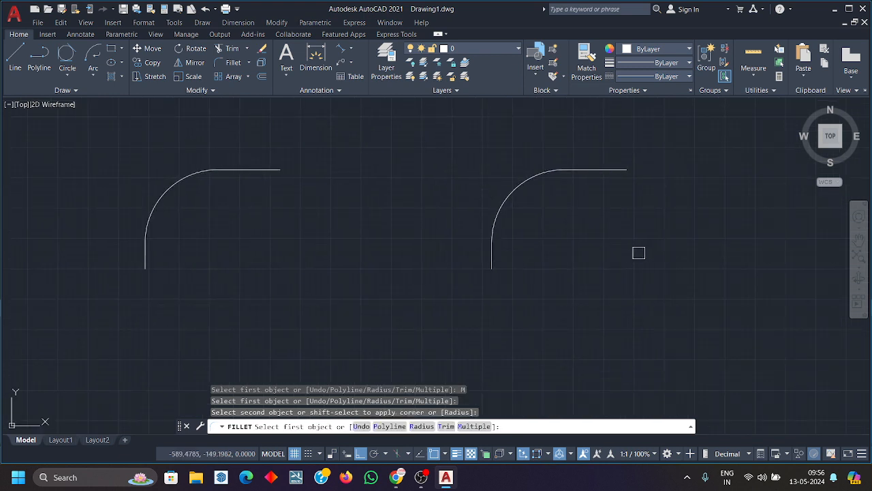
{"action": "key", "text": "Escape"}
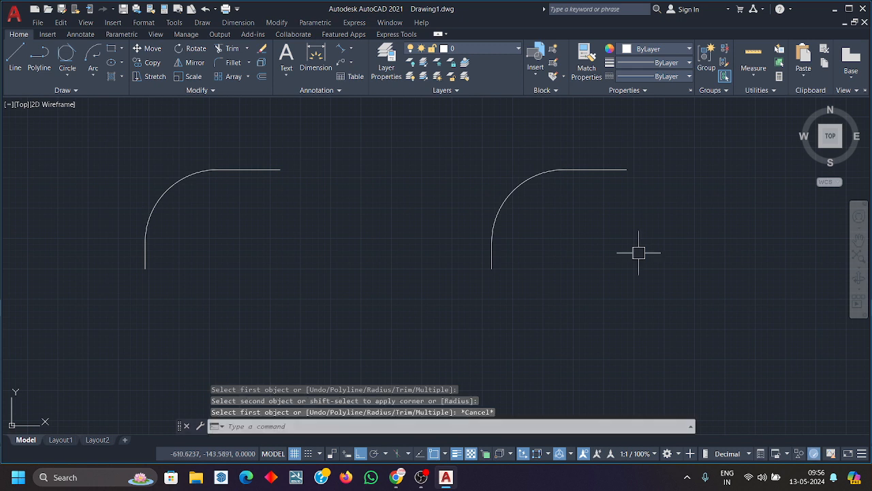
Undo the fillets on both pairs of crossing lines
{"action": "key", "text": "ctrl+z"}
{"action": "key", "text": "ctrl+z"}
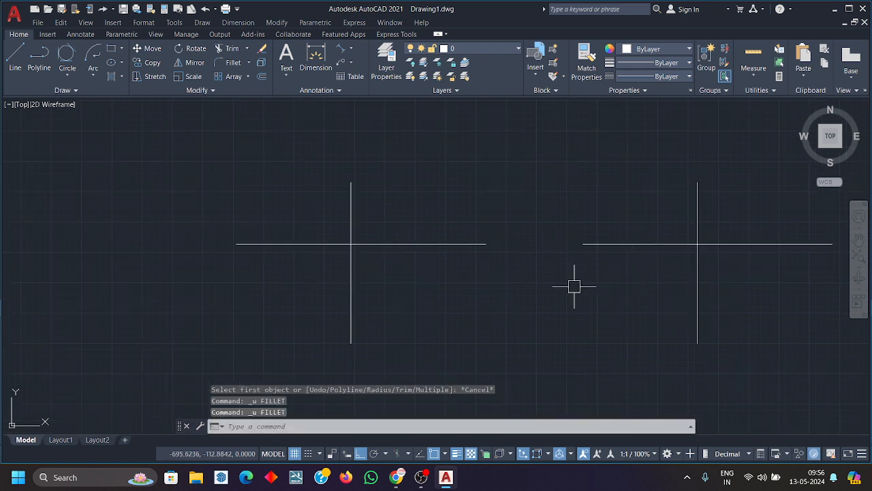
{"action": "type", "text": "f"}
{"action": "key", "text": "Return"}
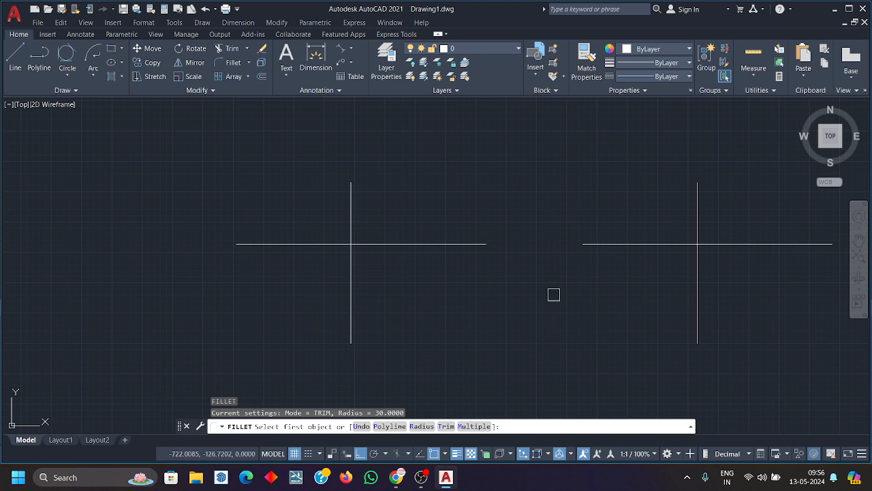
{"action": "middle_click_drag", "start_coordinate": [588, 314], "coordinate": [423, 290]}
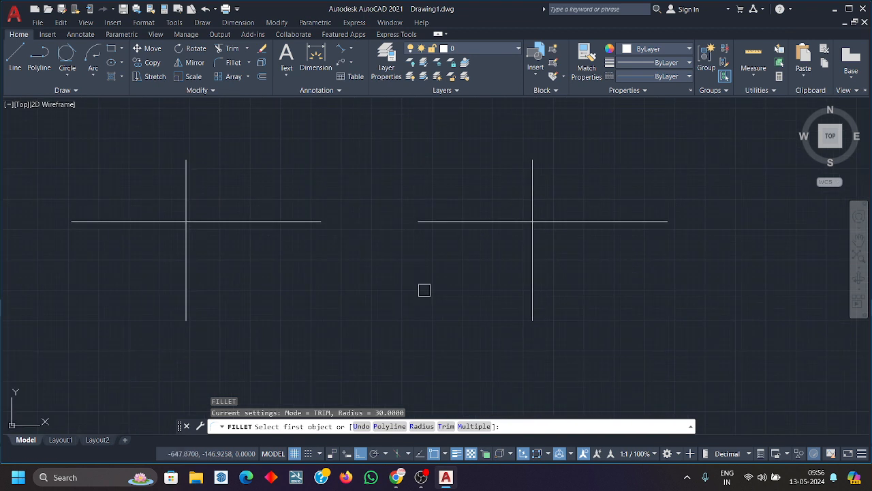
{"action": "key", "text": "Escape"}
{"action": "left_click", "coordinate": [563, 261]}
{"action": "left_click", "coordinate": [524, 246]}
{"action": "key", "text": "Escape"}
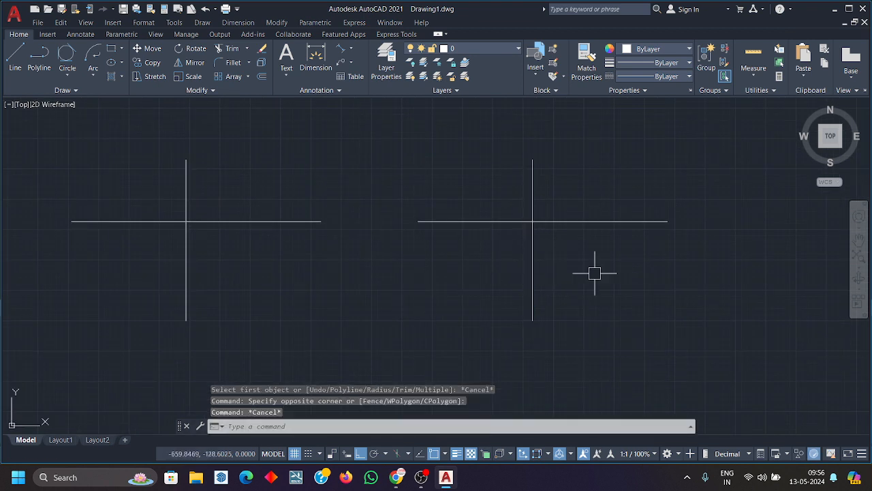
Move the copied pair's horizontal line about 87 units to the right, clear of its vertical line
{"action": "left_click", "coordinate": [594, 270]}
{"action": "left_click", "coordinate": [584, 206]}
{"action": "type", "text": "m"}
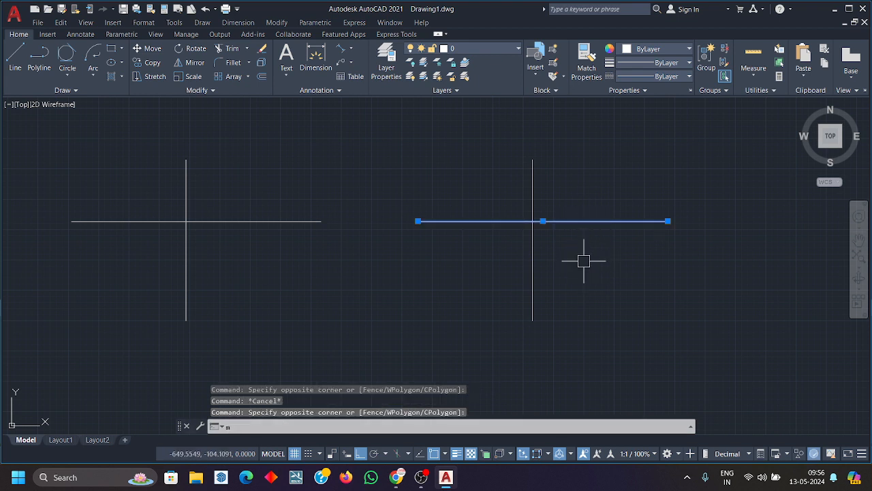
{"action": "key", "text": "Return"}
{"action": "left_click", "coordinate": [576, 253]}
{"action": "middle_click_drag", "start_coordinate": [691, 259], "coordinate": [618, 264]}
{"action": "scroll", "coordinate": [617, 264], "scroll_direction": "up", "scroll_amount": 2}
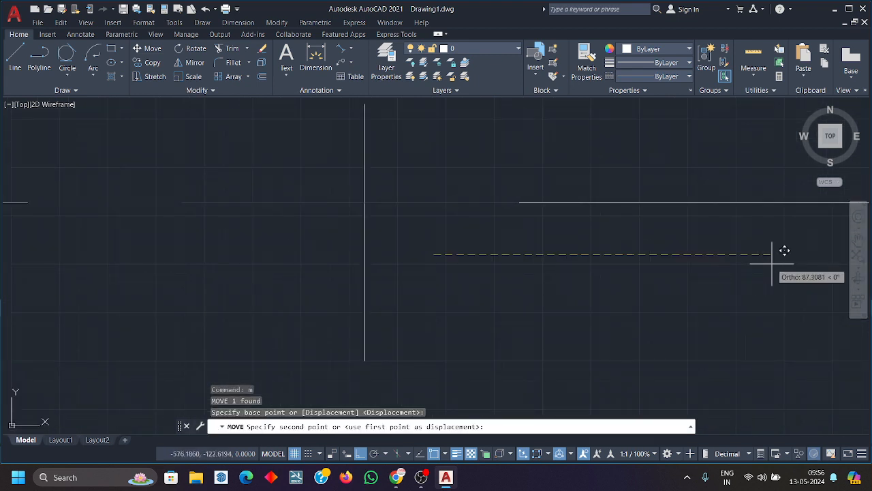
{"action": "left_click", "coordinate": [785, 251]}
{"action": "key", "text": "Return"}
{"action": "scroll", "coordinate": [597, 292], "scroll_direction": "down", "scroll_amount": 2}
{"action": "left_click", "coordinate": [595, 281]}
{"action": "left_click", "coordinate": [581, 256]}
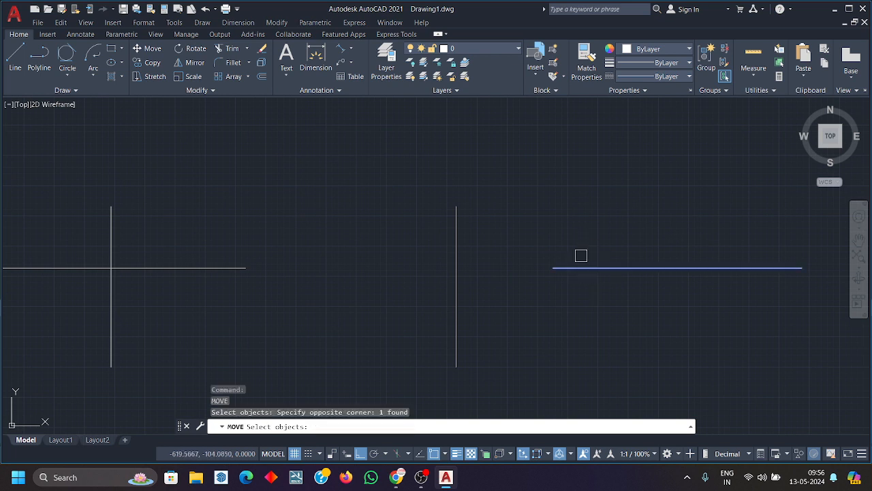
{"action": "type", "text": "m"}
{"action": "key", "text": "Return"}
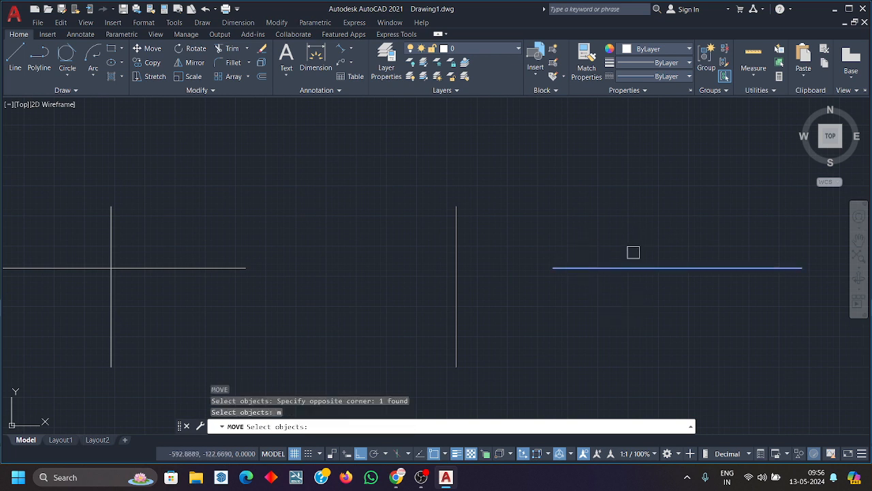
{"action": "left_click", "coordinate": [645, 298]}
{"action": "key", "text": "Escape"}
{"action": "key", "text": "Escape"}
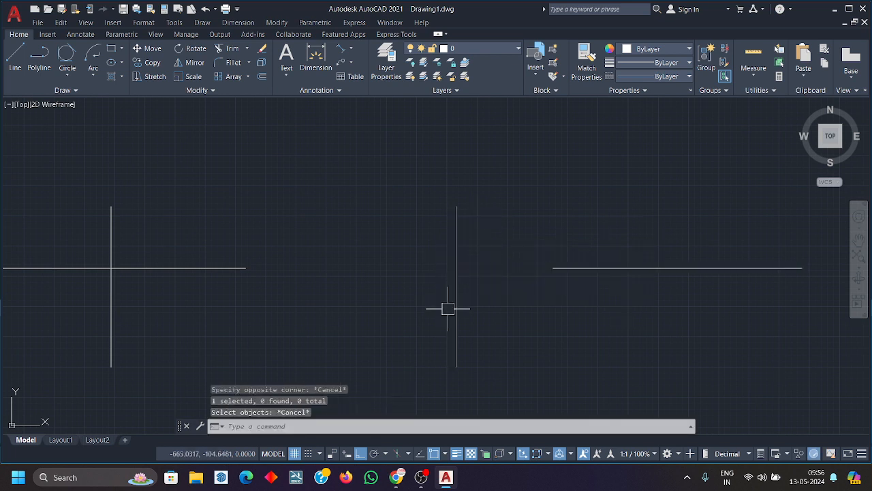
Fillet the separated horizontal and vertical lines of the copied pair at radius 0 to join them in a sharp corner
{"action": "type", "text": "f"}
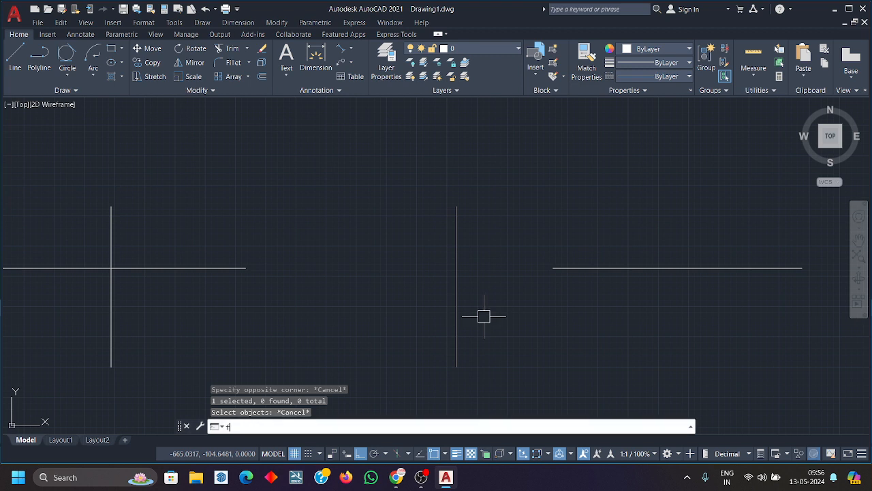
{"action": "key", "text": "Return"}
{"action": "type", "text": "r"}
{"action": "key", "text": "Return"}
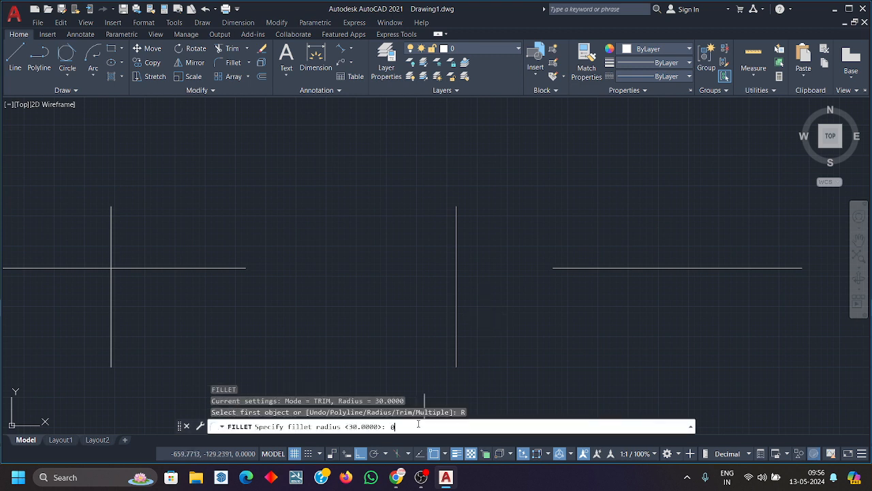
{"action": "type", "text": "0"}
{"action": "key", "text": "Return"}
{"action": "left_click", "coordinate": [634, 269]}
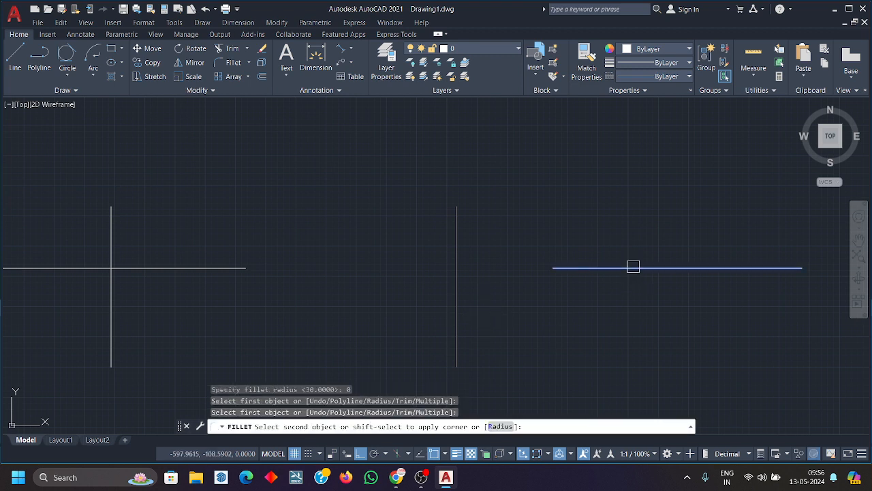
{"action": "left_click", "coordinate": [456, 325]}
{"action": "scroll", "coordinate": [436, 271], "scroll_direction": "up", "scroll_amount": 5}
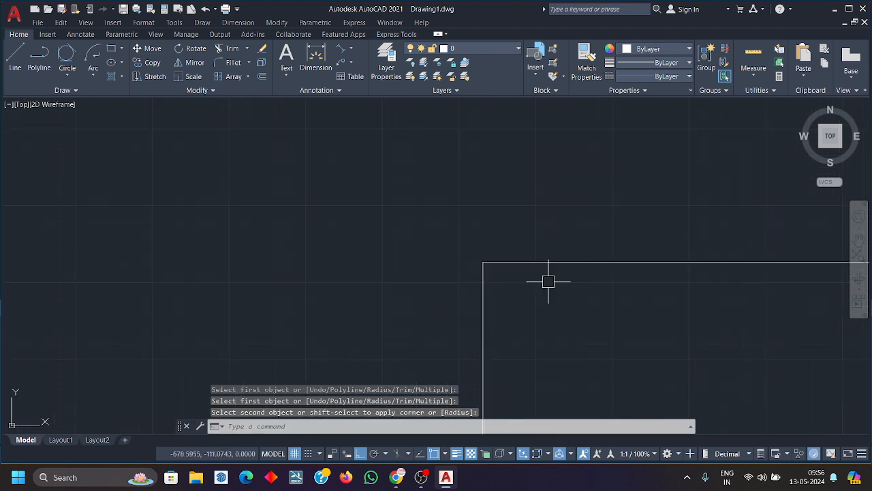
{"action": "scroll", "coordinate": [566, 298], "scroll_direction": "down", "scroll_amount": 5}
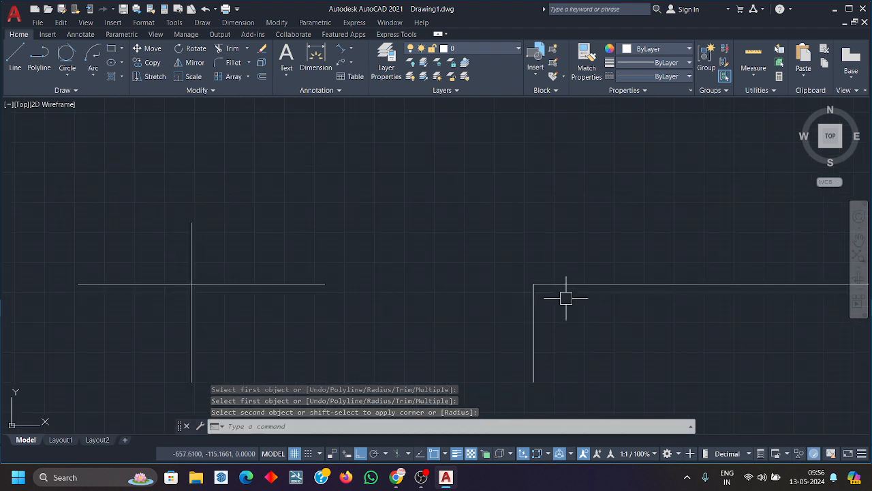
Delete the joined corner lines and the original crossing lines to clear the drawing area
{"action": "left_click_drag", "start_coordinate": [657, 349], "coordinate": [314, 240]}
{"action": "key", "text": "Delete"}
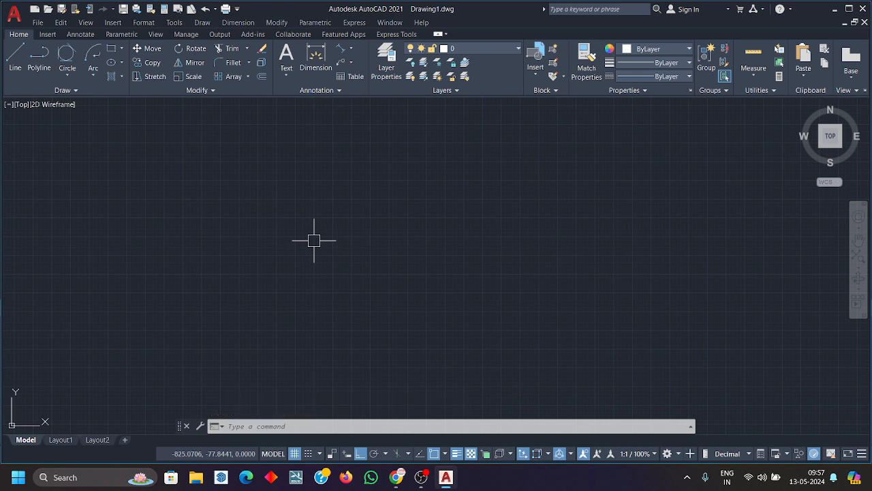
{"action": "left_click", "coordinate": [250, 62]}
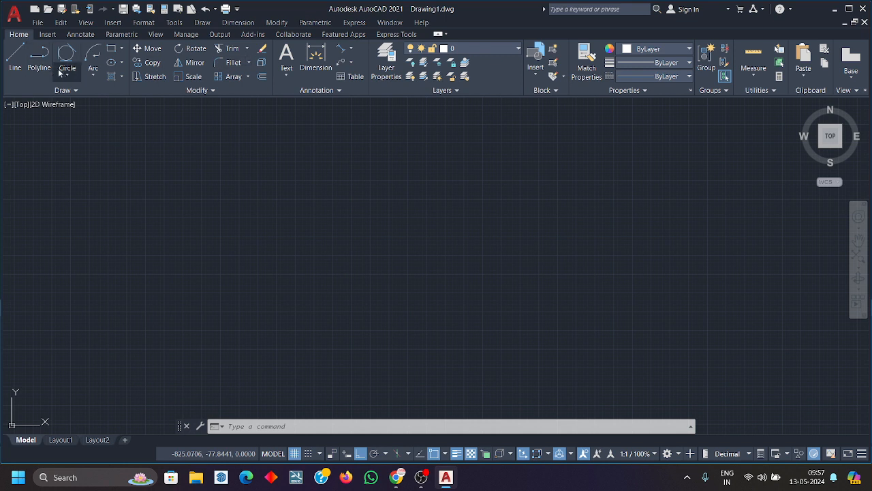
{"action": "left_click", "coordinate": [123, 50]}
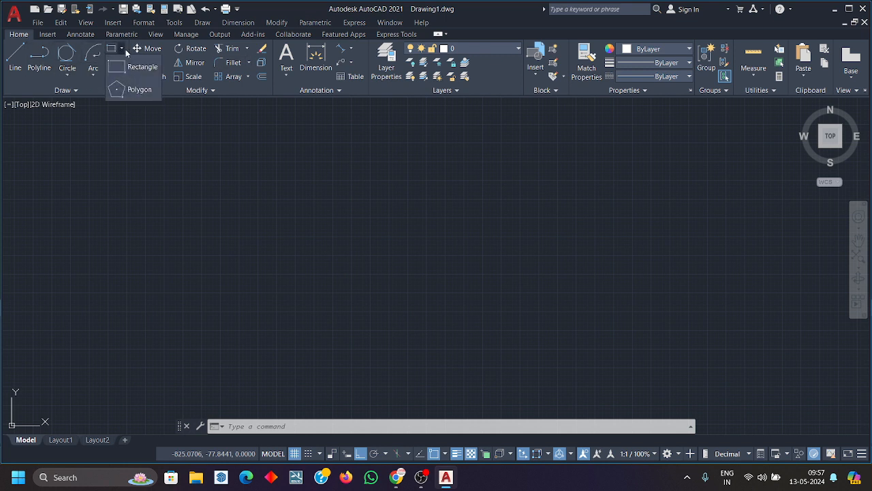
{"action": "left_click", "coordinate": [122, 49]}
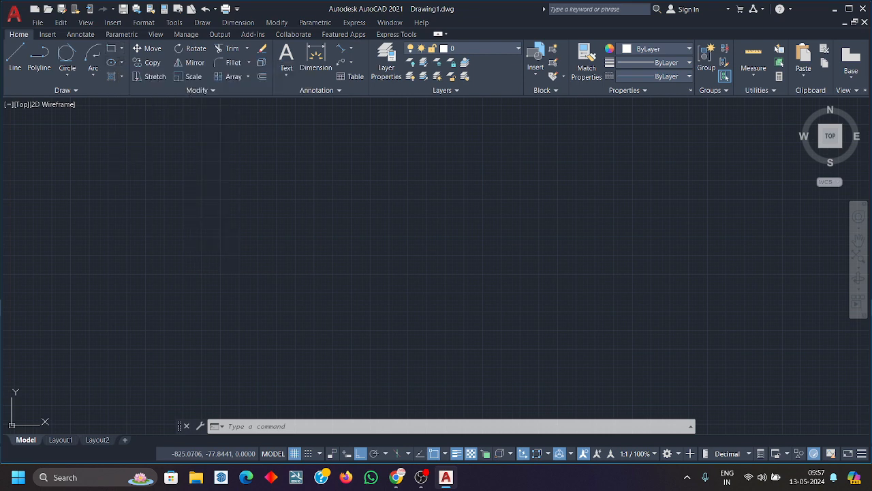
{"action": "left_click", "coordinate": [421, 477]}
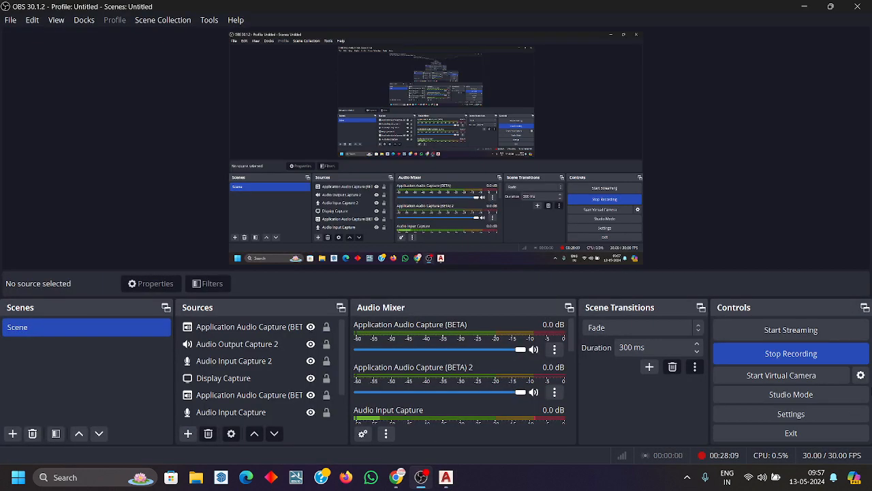